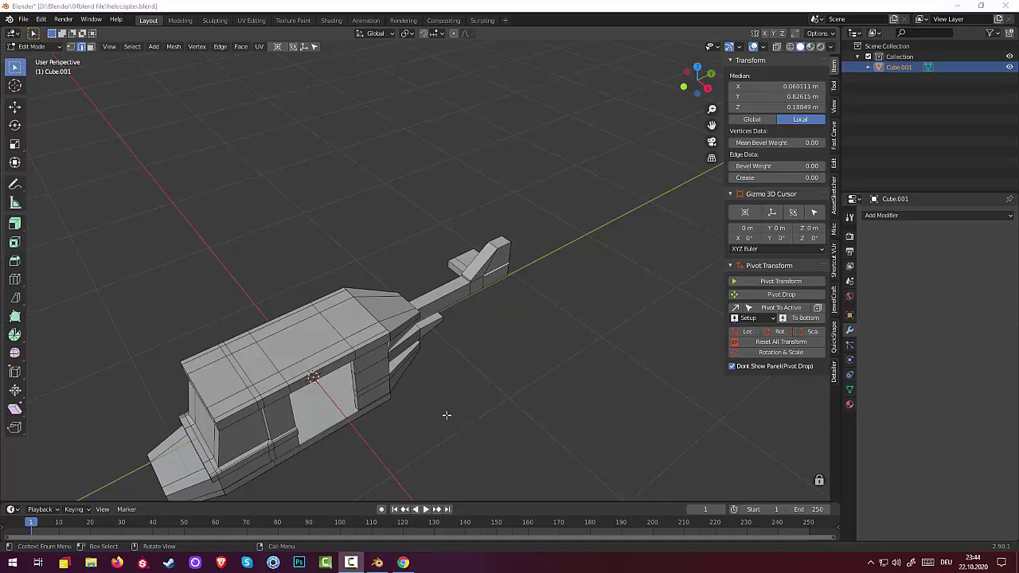
# - Add an 11-sided cylinder to the mesh and shrink it to 0.105
pyautogui.moveTo(472, 401)
pyautogui.mouseDown(button='middle')
pyautogui.moveTo(478, 363)
pyautogui.moveTo(464, 353)
pyautogui.moveTo(510, 361)
pyautogui.mouseUp(button='middle')
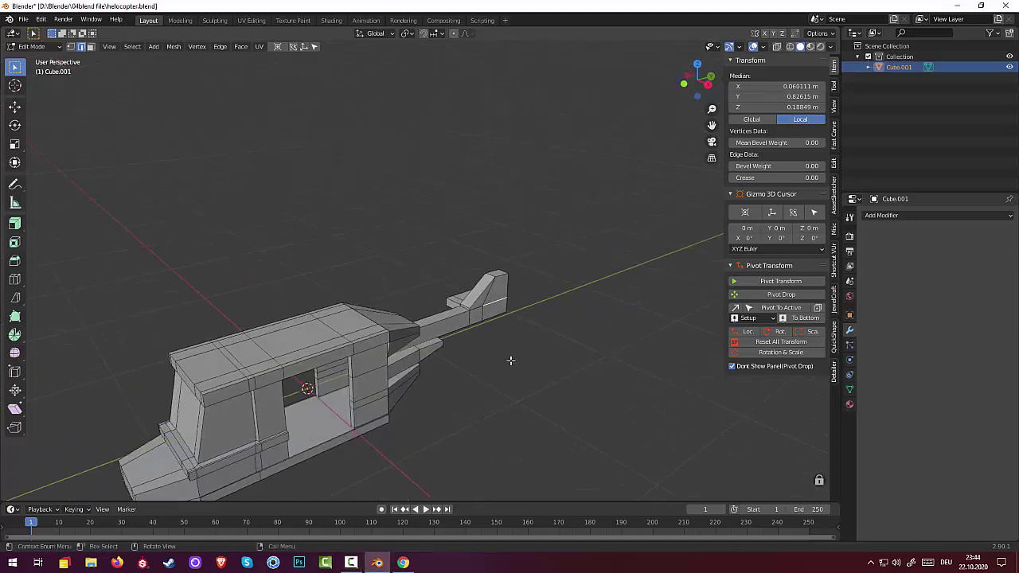
pyautogui.hotkey('shift', 'a')
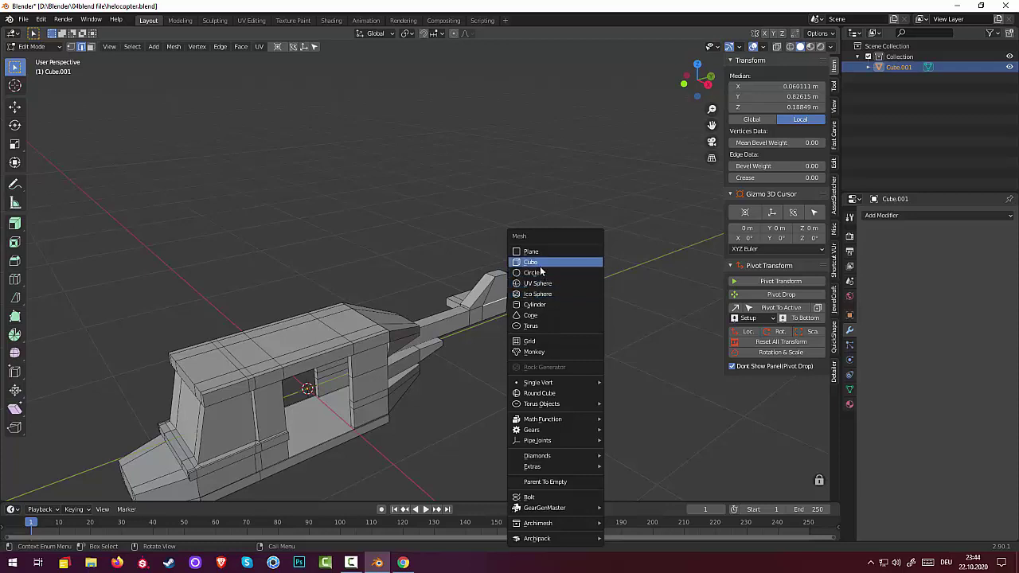
pyautogui.click(547, 305)
pyautogui.moveTo(547, 306)
pyautogui.mouseDown(button='middle')
pyautogui.moveTo(598, 302)
pyautogui.moveTo(607, 318)
pyautogui.mouseUp(button='middle')
pyautogui.scroll(-3, 607, 318)
pyautogui.moveTo(136, 365); pyautogui.dragTo(135, 365)
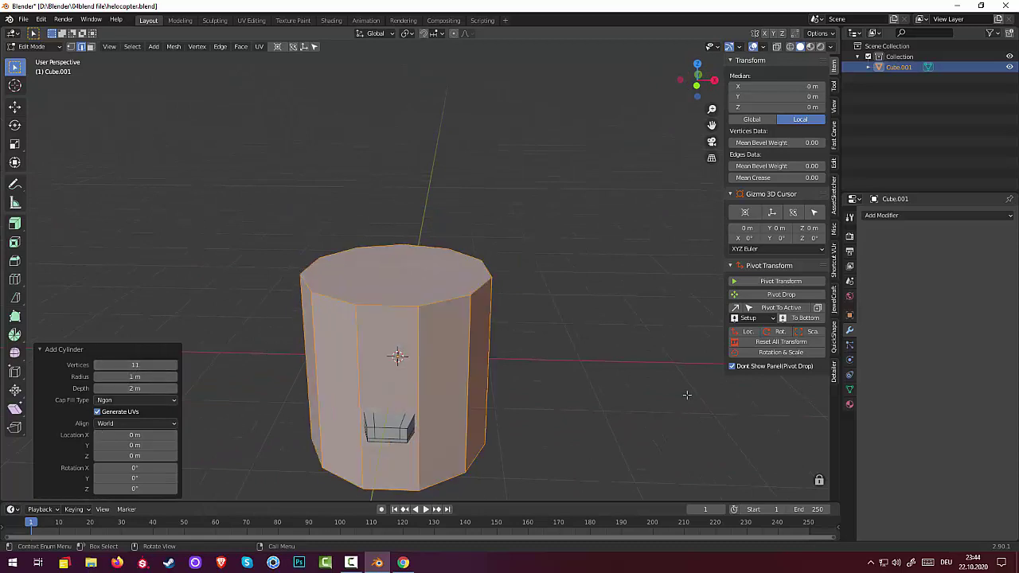
pyautogui.press('s')
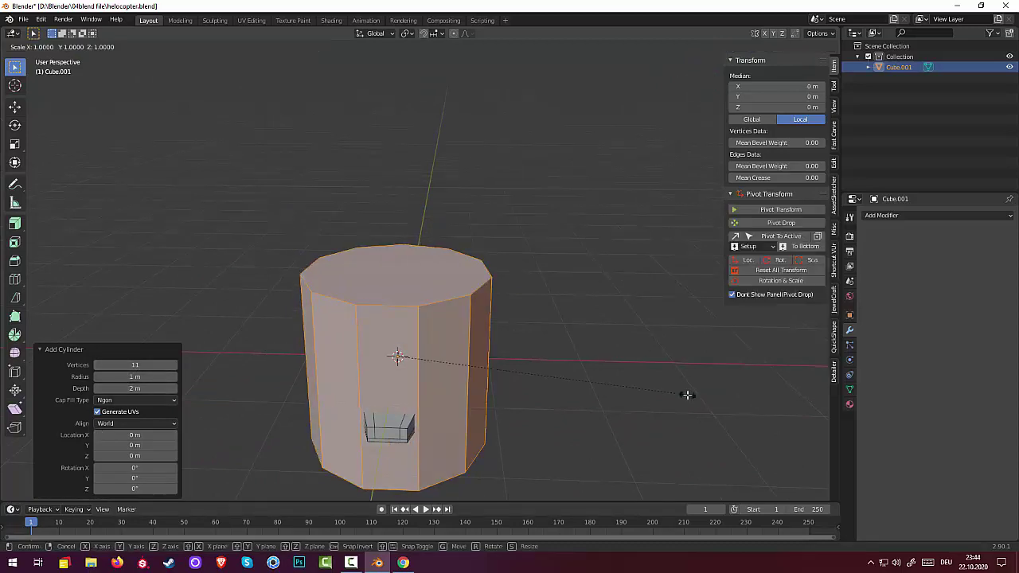
pyautogui.click(405, 383)
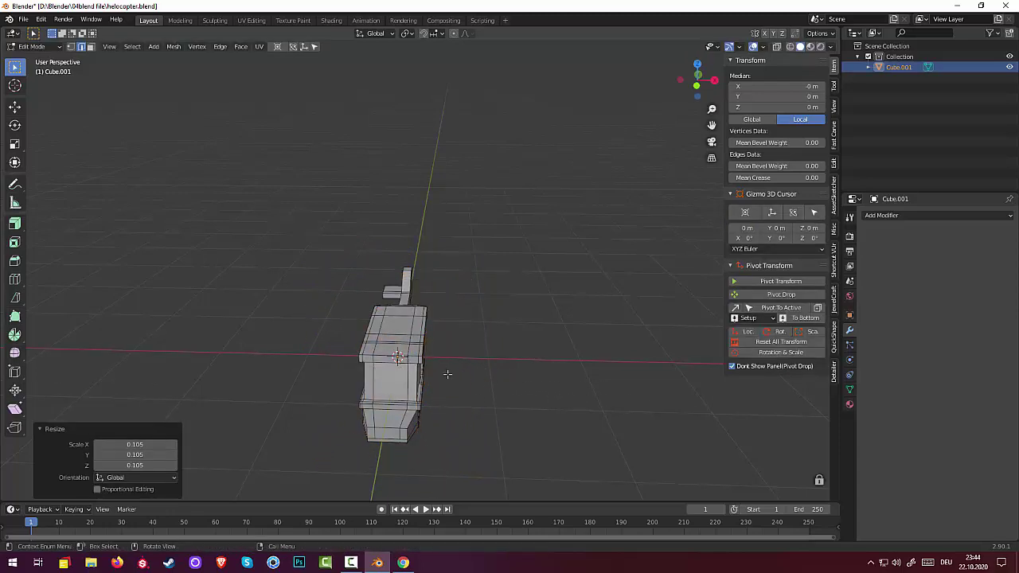
# - Raise the cylinder along Z above the cabin and rotate it 90° about Y
pyautogui.press('g')
pyautogui.press('z')
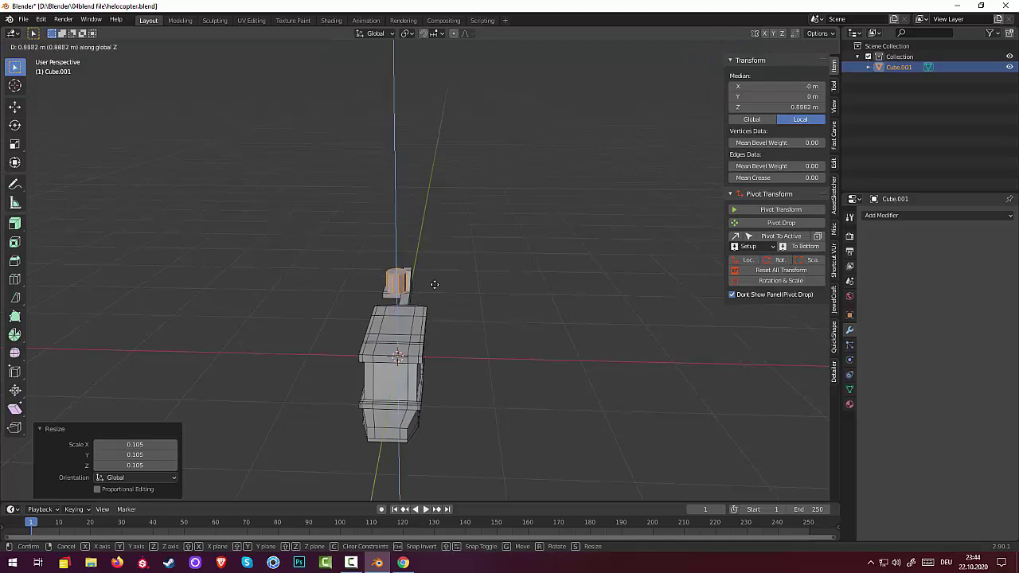
pyautogui.click(446, 289)
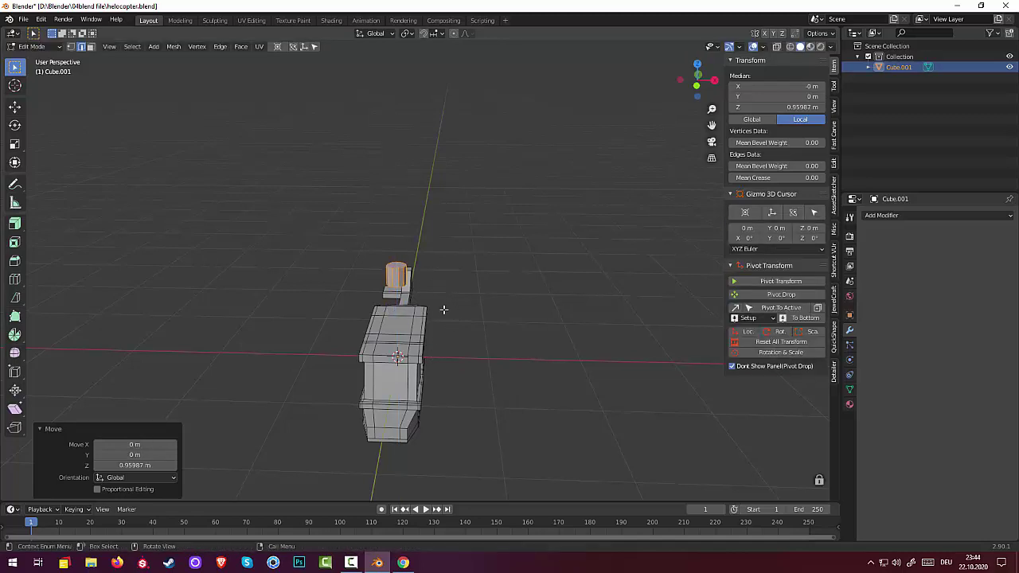
pyautogui.press('r')
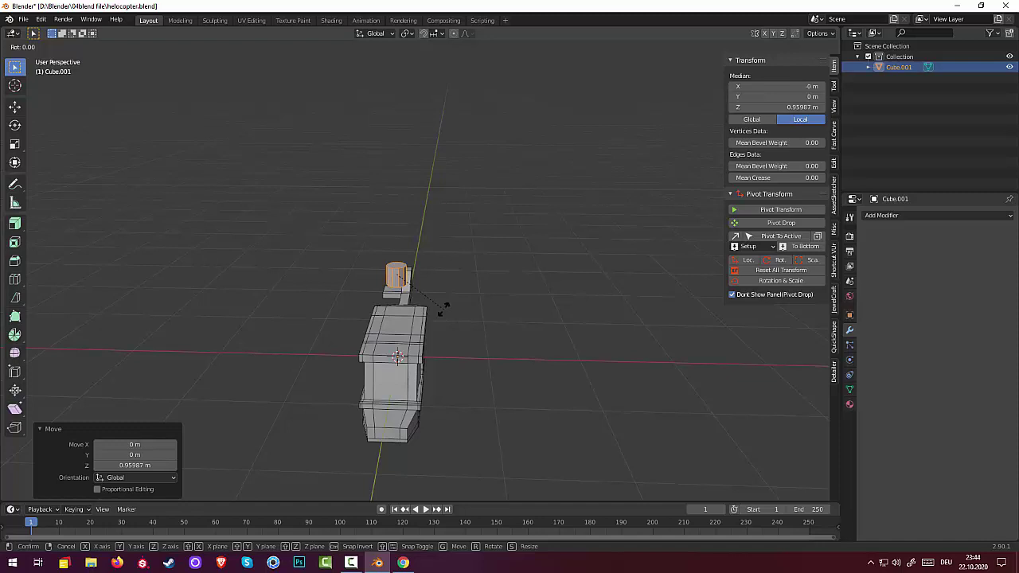
pyautogui.press('r')
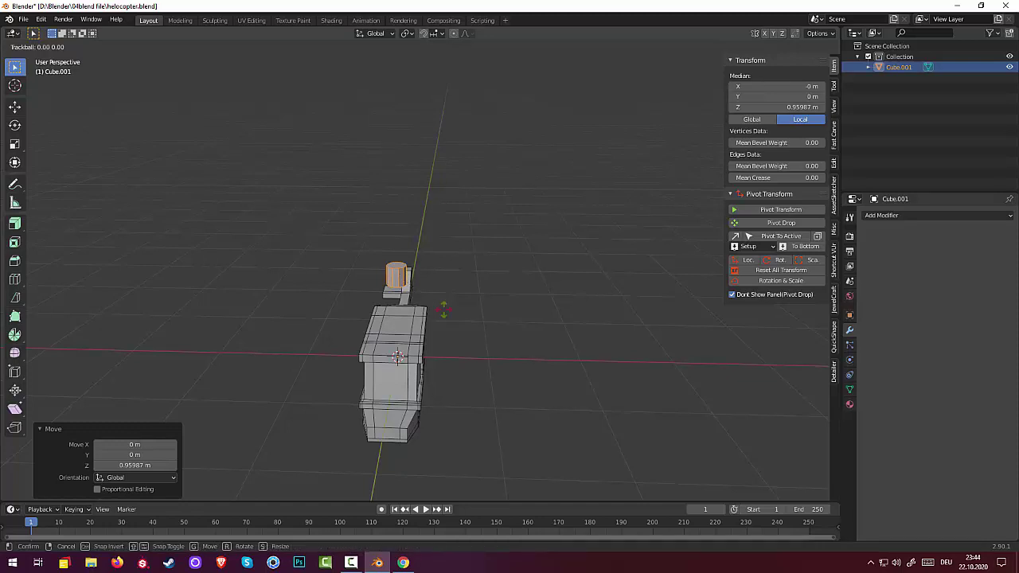
pyautogui.press('Escape')
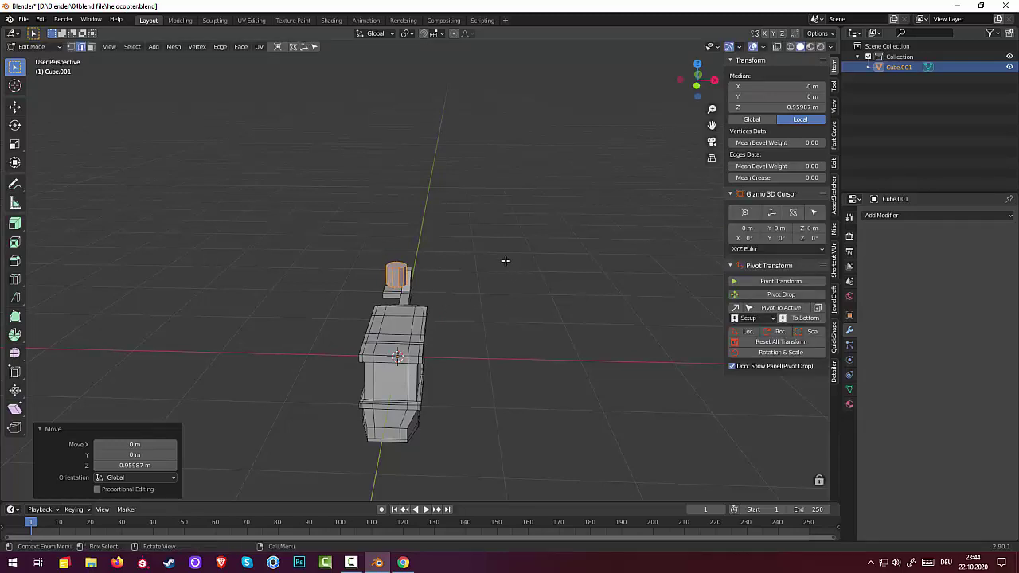
pyautogui.press('r')
pyautogui.write('y')
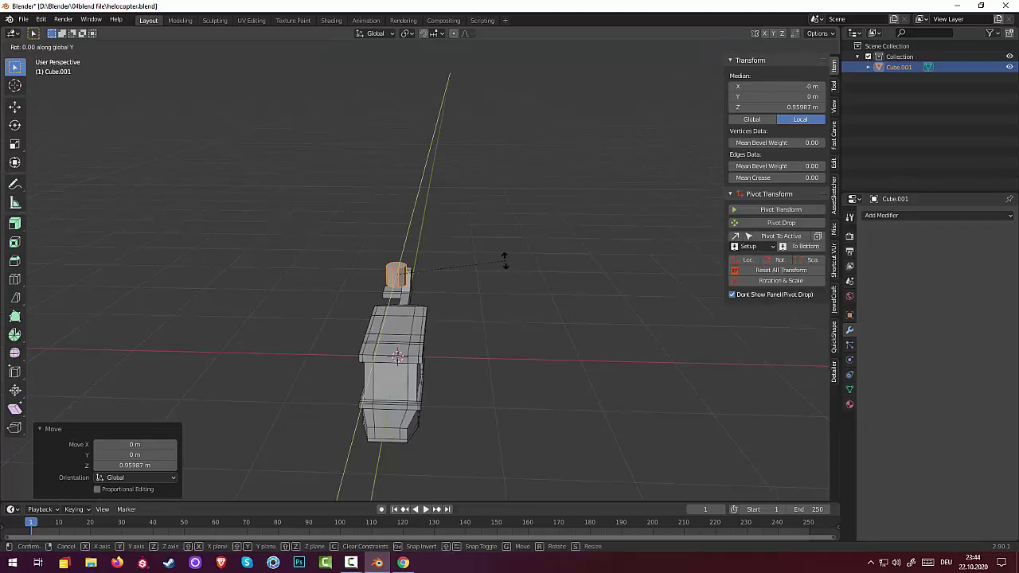
pyautogui.write('90')
pyautogui.press('Return')
# - Shrink the cylinder to 0.504 and move it down beside the tail fin
pyautogui.moveTo(507, 262); pyautogui.dragTo(387, 246, button='middle')
pyautogui.press('s')
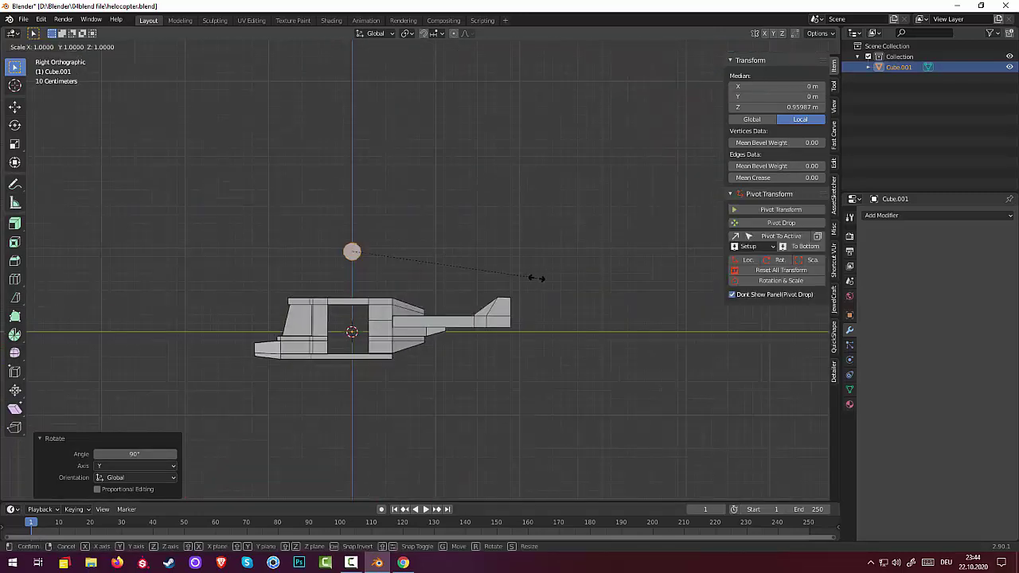
pyautogui.click(444, 270)
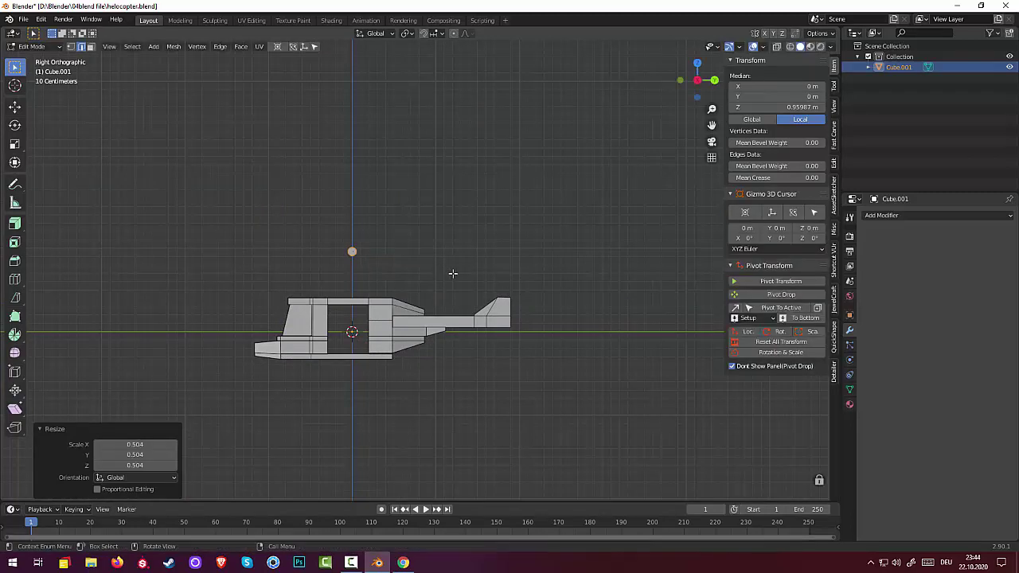
pyautogui.moveTo(453, 276)
pyautogui.mouseDown(button='middle')
pyautogui.moveTo(588, 351)
pyautogui.moveTo(585, 370)
pyautogui.moveTo(555, 363)
pyautogui.mouseUp(button='middle')
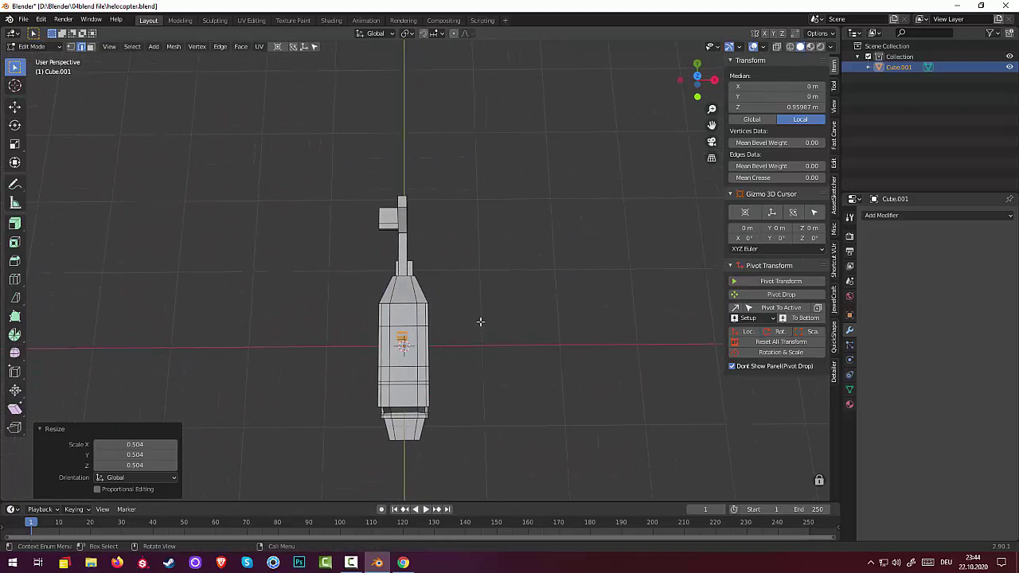
pyautogui.press('KP_7')
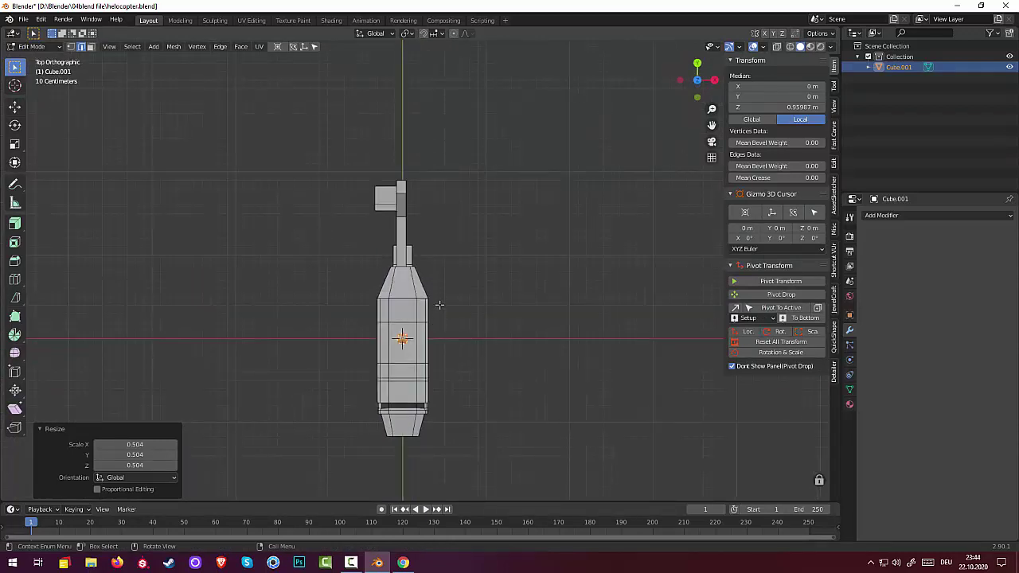
pyautogui.press('g')
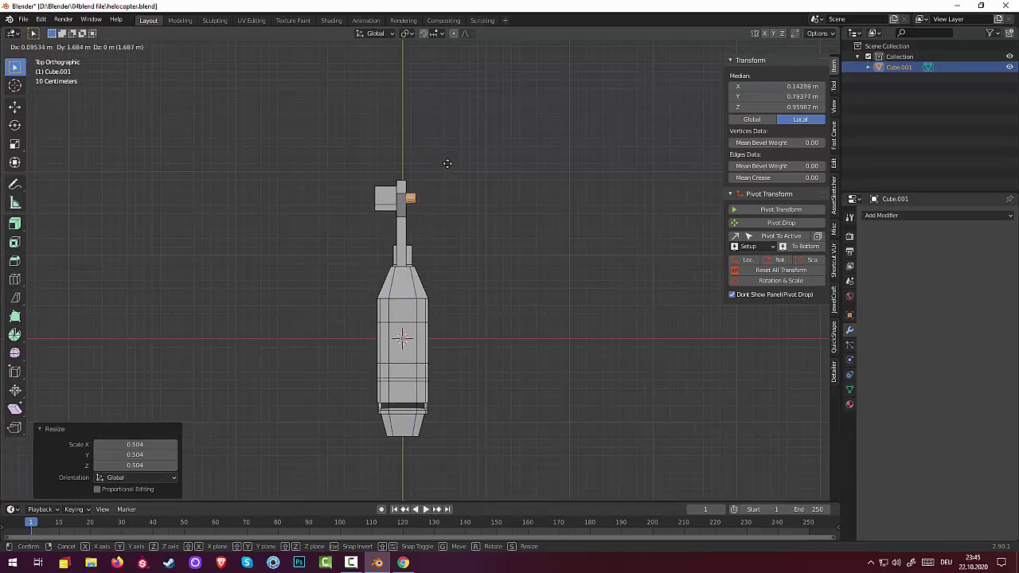
pyautogui.click(447, 163)
pyautogui.moveTo(447, 163)
pyautogui.mouseDown(button='middle')
pyautogui.moveTo(466, 183)
pyautogui.moveTo(355, 105)
pyautogui.moveTo(348, 74)
pyautogui.mouseUp(button='middle')
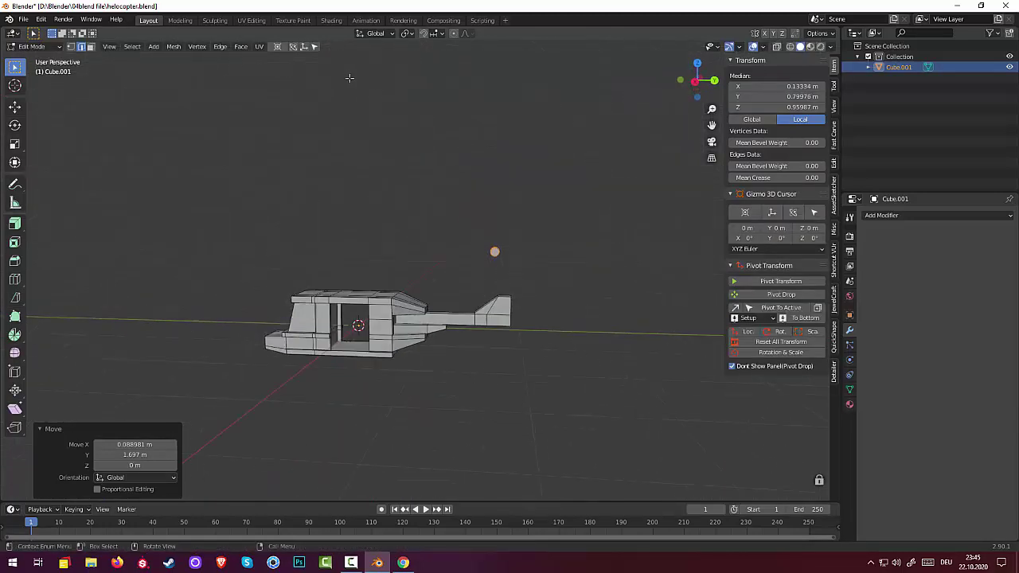
pyautogui.press('g')
pyautogui.press('z')
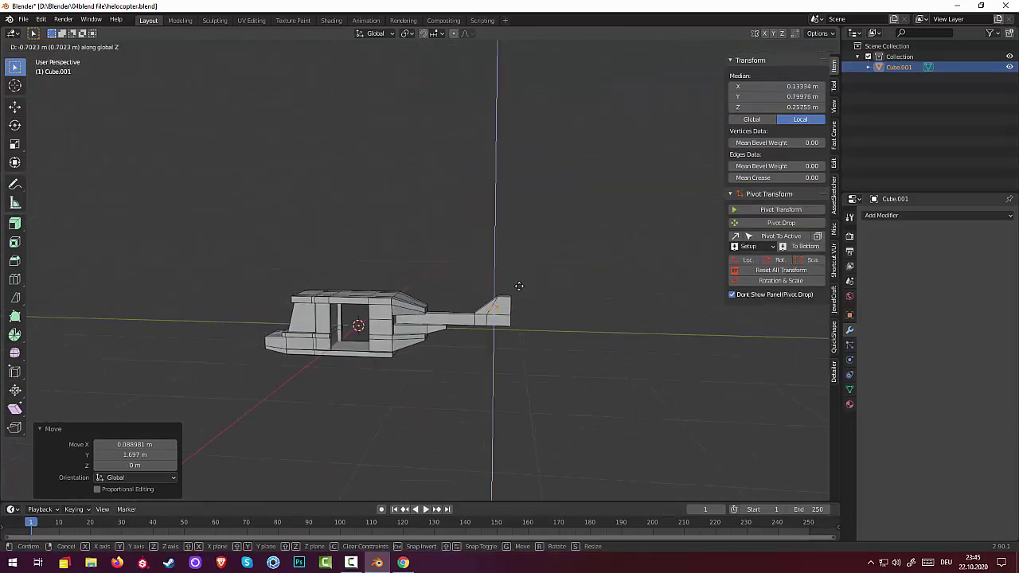
pyautogui.click(521, 290)
# - Stretch the cylinder to 2.109 along X, then scale it uniformly to 0.776
pyautogui.moveTo(521, 293)
pyautogui.mouseDown(button='middle')
pyautogui.moveTo(568, 334)
pyautogui.moveTo(528, 300)
pyautogui.moveTo(491, 299)
pyautogui.moveTo(451, 352)
pyautogui.mouseUp(button='middle')
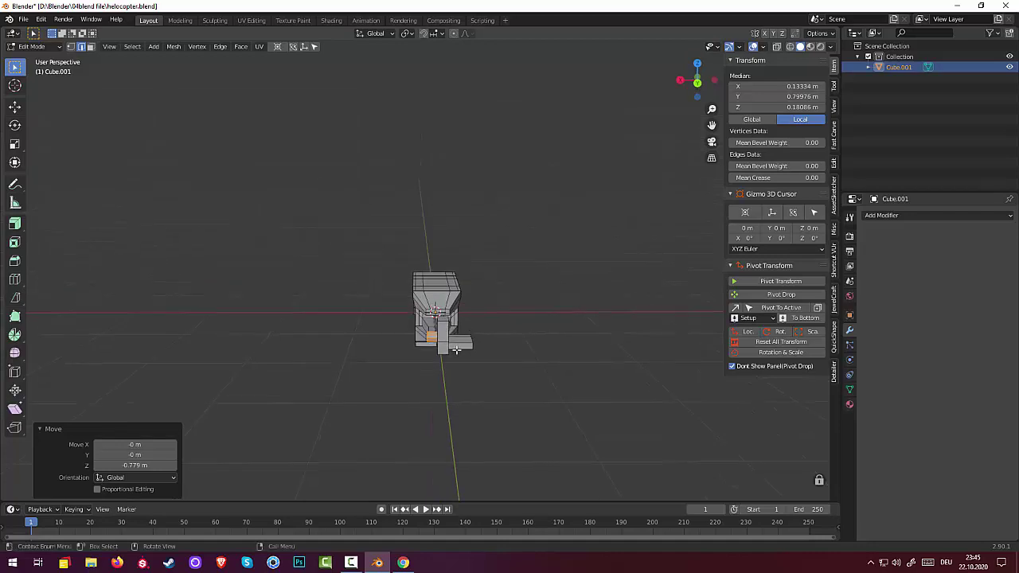
pyautogui.press('s')
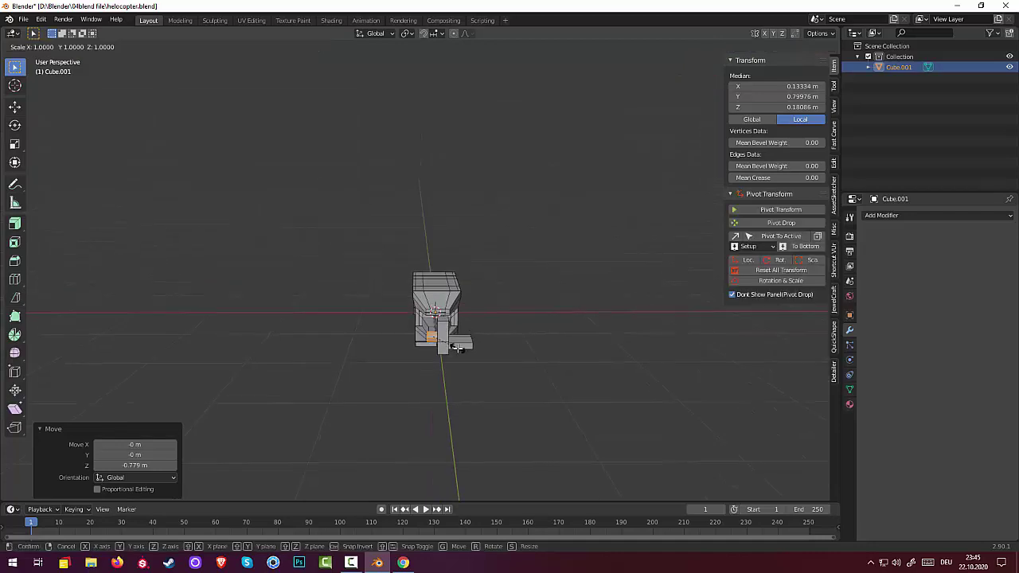
pyautogui.press('x')
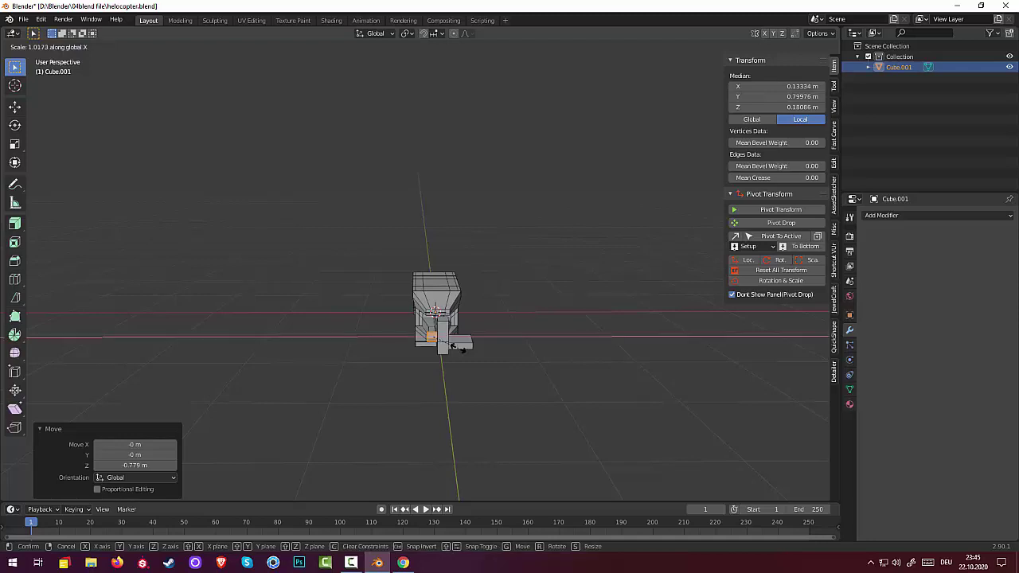
pyautogui.click(489, 348)
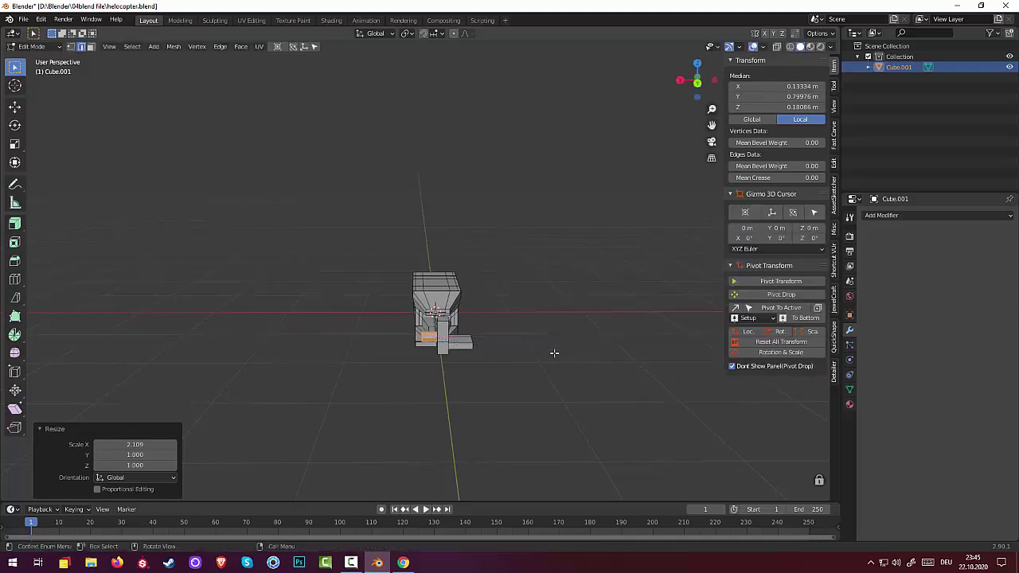
pyautogui.press('s')
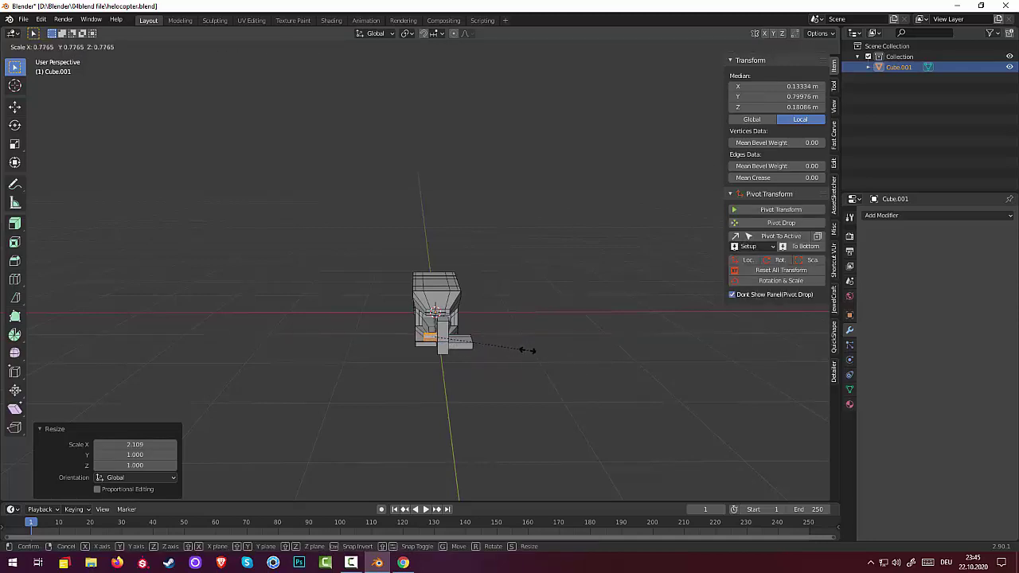
pyautogui.click(528, 350)
pyautogui.moveTo(541, 349)
pyautogui.mouseDown(button='middle')
pyautogui.moveTo(644, 358)
pyautogui.moveTo(689, 348)
pyautogui.moveTo(596, 356)
pyautogui.moveTo(610, 369)
pyautogui.moveTo(553, 348)
pyautogui.moveTo(561, 353)
pyautogui.mouseUp(button='middle')
# - In face select mode, inset the cylinder's round end face by 0.01244 m
pyautogui.click(561, 353)
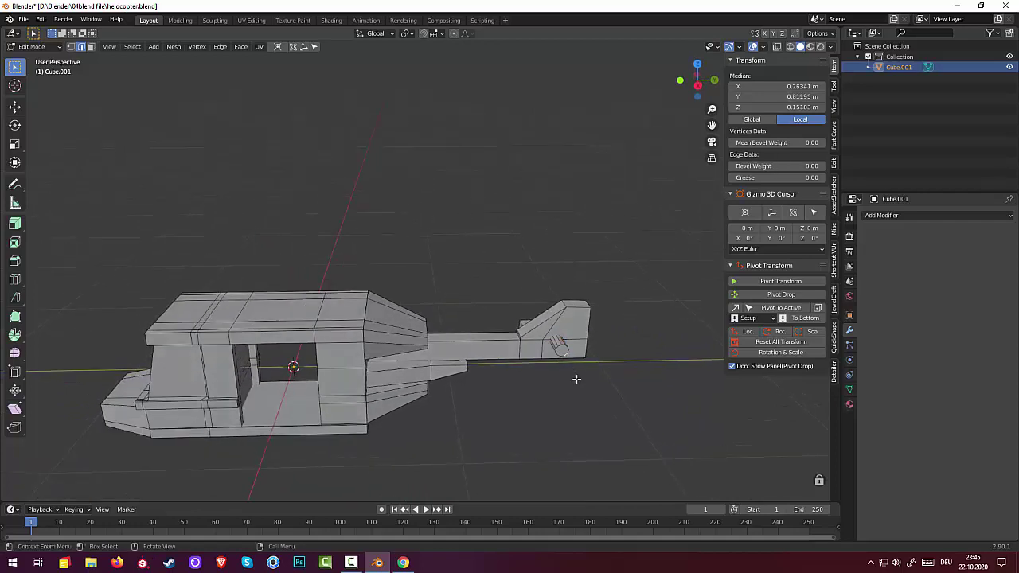
pyautogui.scroll(1, 576, 378)
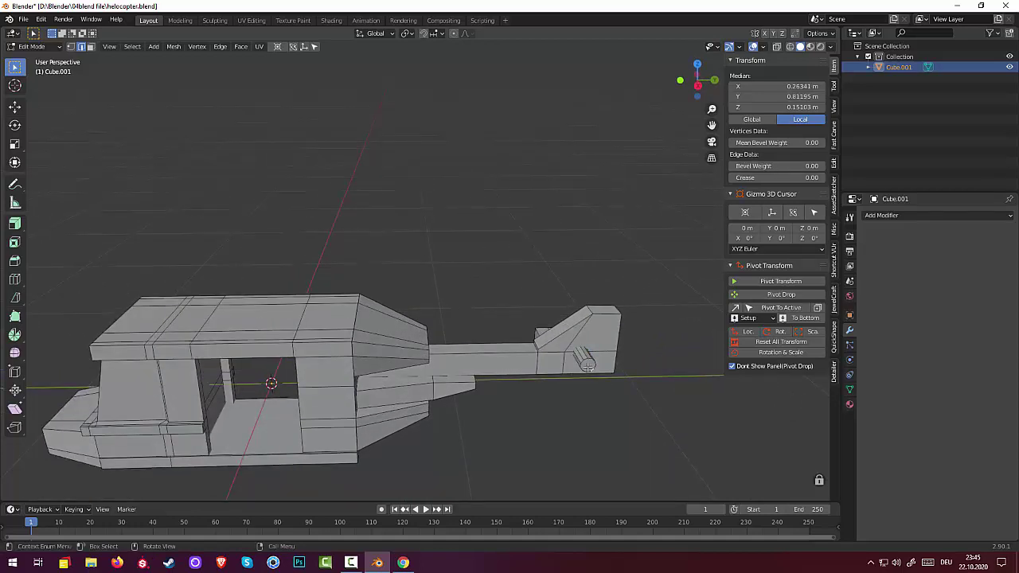
pyautogui.click(92, 47)
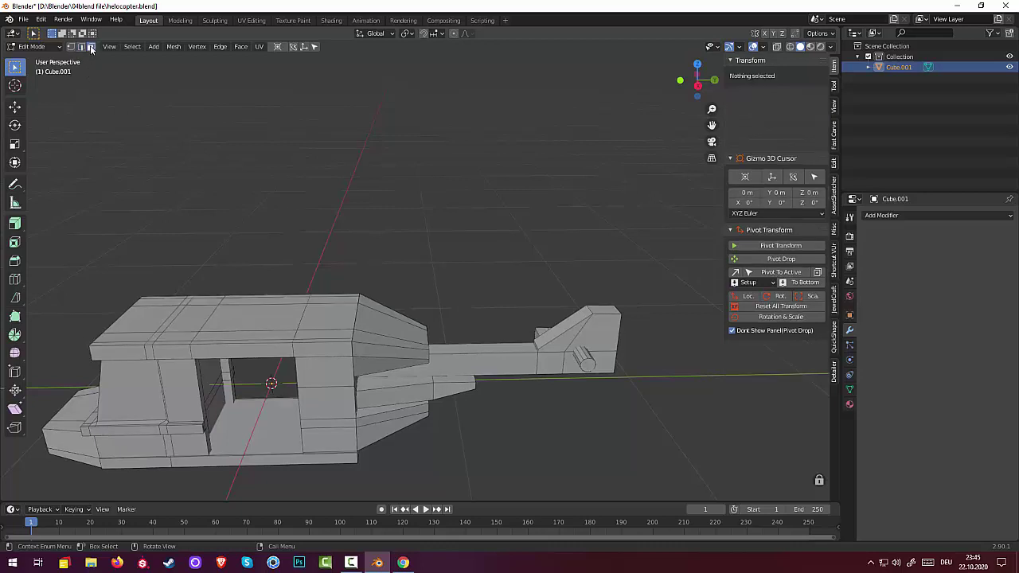
pyautogui.click(587, 362)
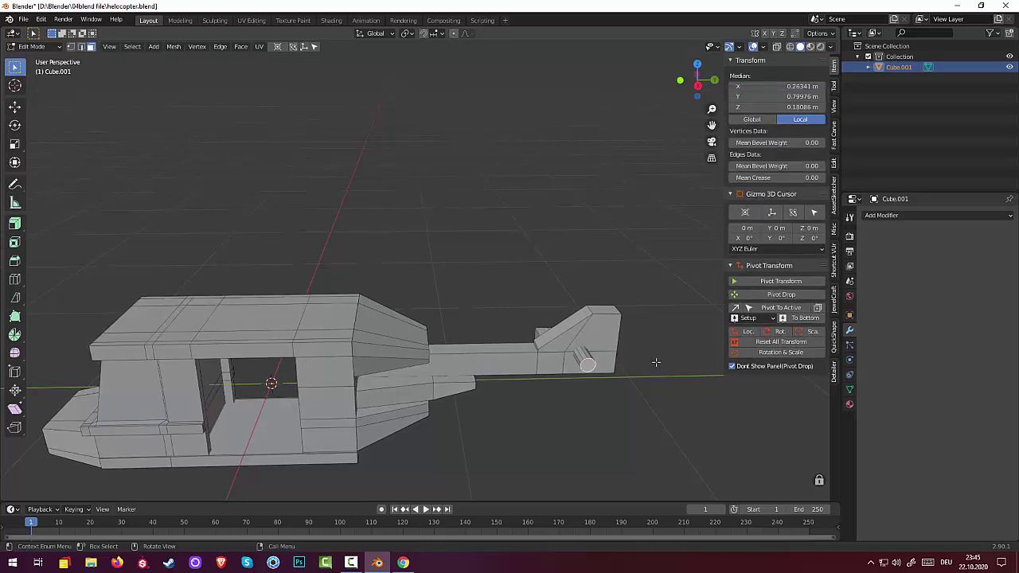
pyautogui.press('i')
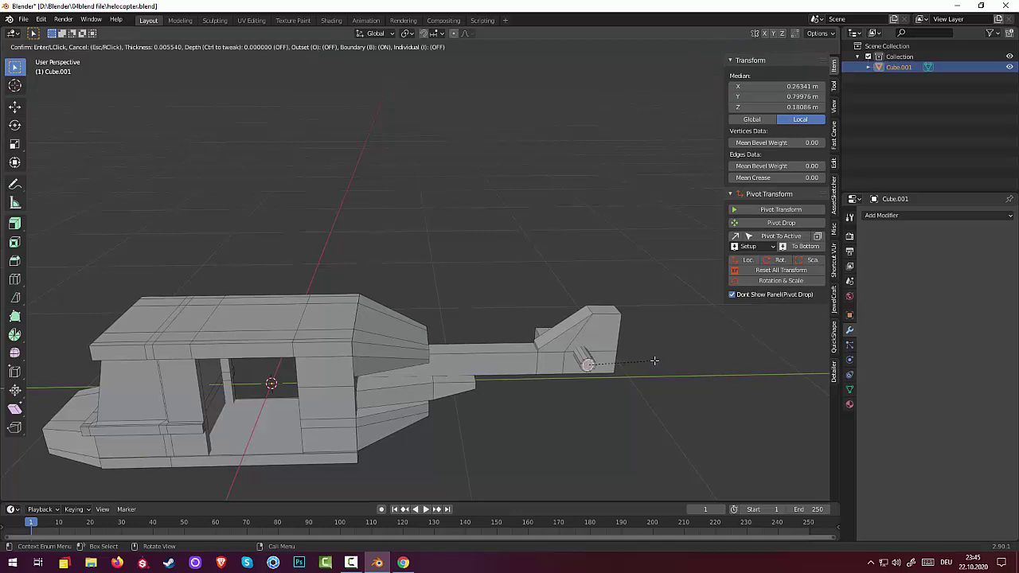
pyautogui.click(654, 361)
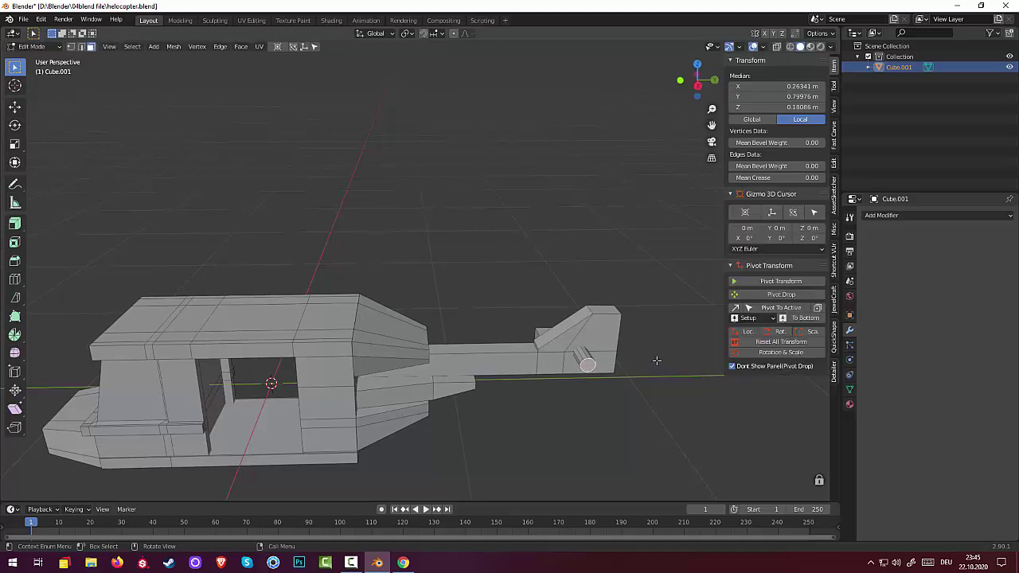
pyautogui.click(791, 343)
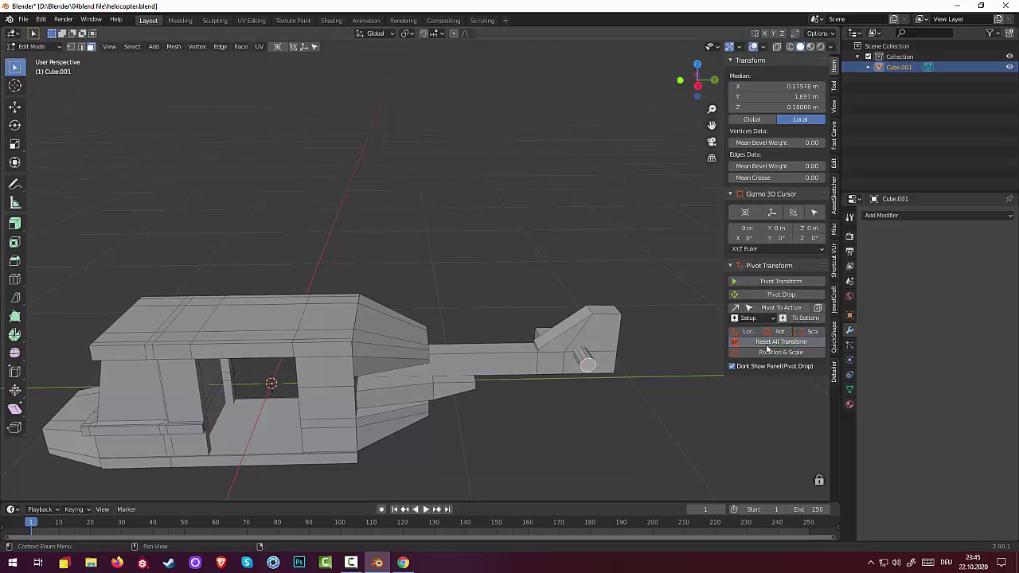
pyautogui.press('i')
pyautogui.click(627, 347)
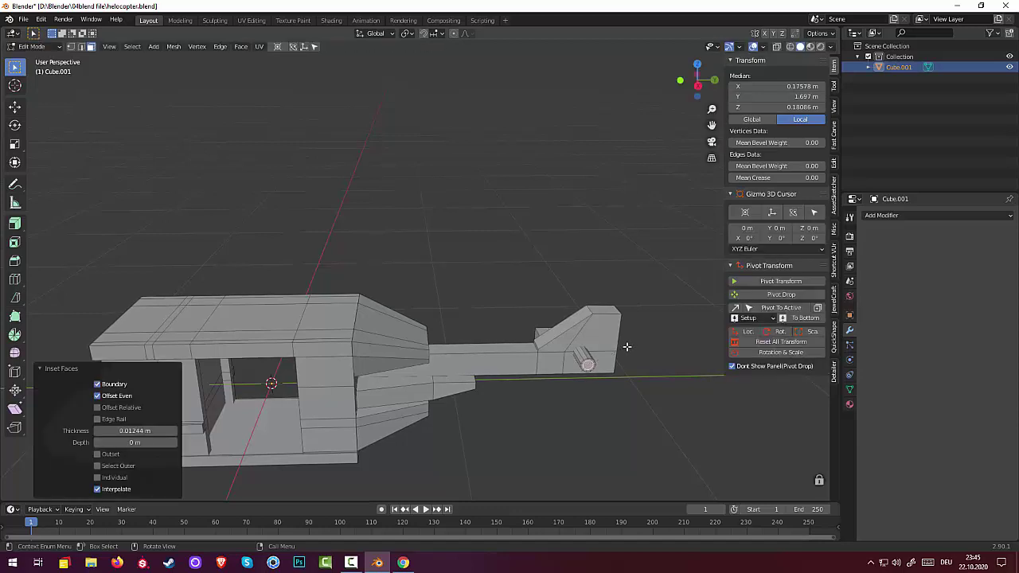
# - Extrude the inset face about 0.07 m inward and clear the selection
pyautogui.press('e')
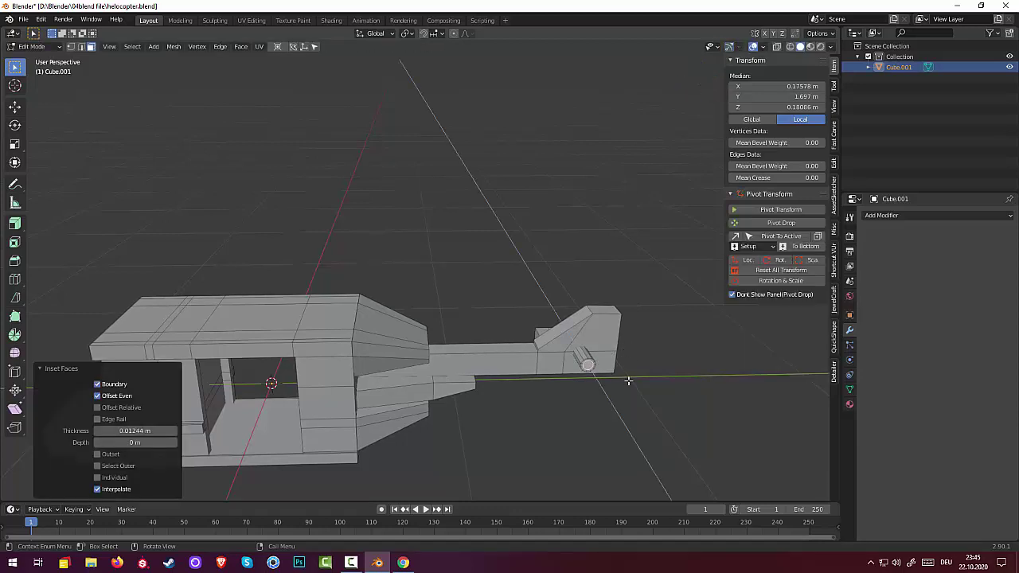
pyautogui.click(628, 393)
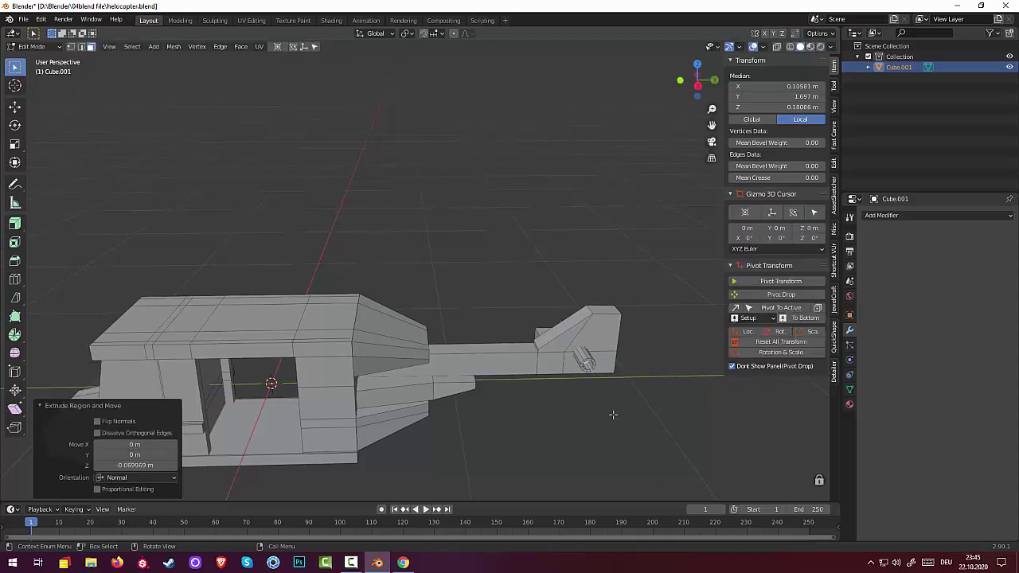
pyautogui.hotkey('alt', 'a')
pyautogui.moveTo(628, 393); pyautogui.dragTo(606, 391, button='middle')
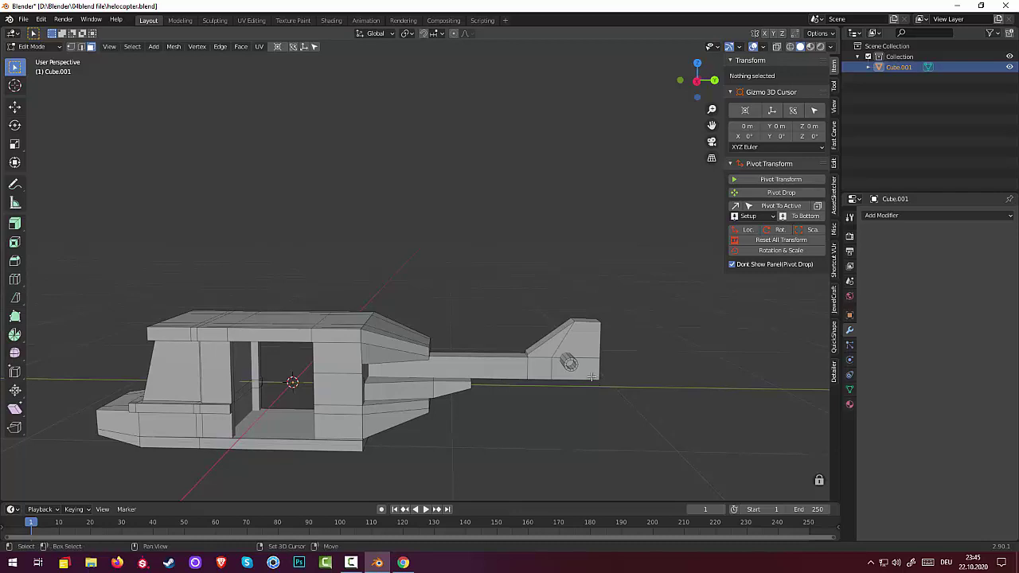
# - Add a plane, turn it 90° about Y and shrink it to 0.294
pyautogui.hotkey('shift', 'a')
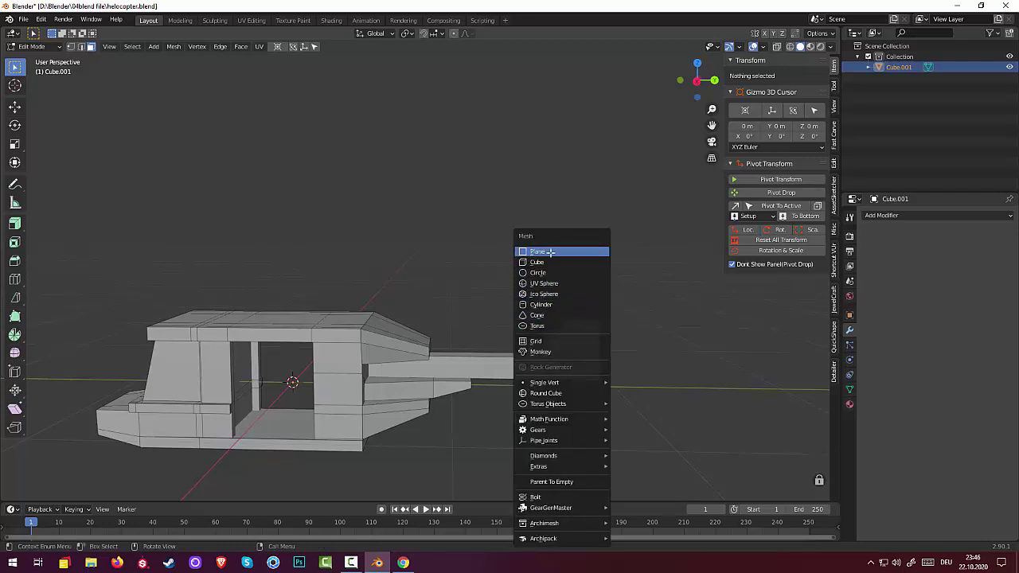
pyautogui.click(551, 252)
pyautogui.scroll(-2, 534, 373)
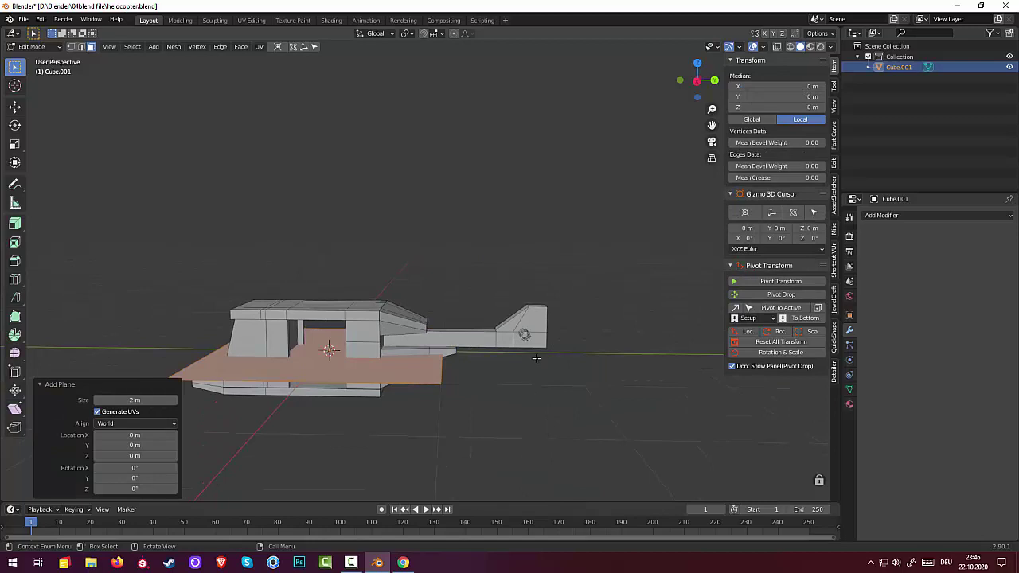
pyautogui.scroll(-2, 530, 359)
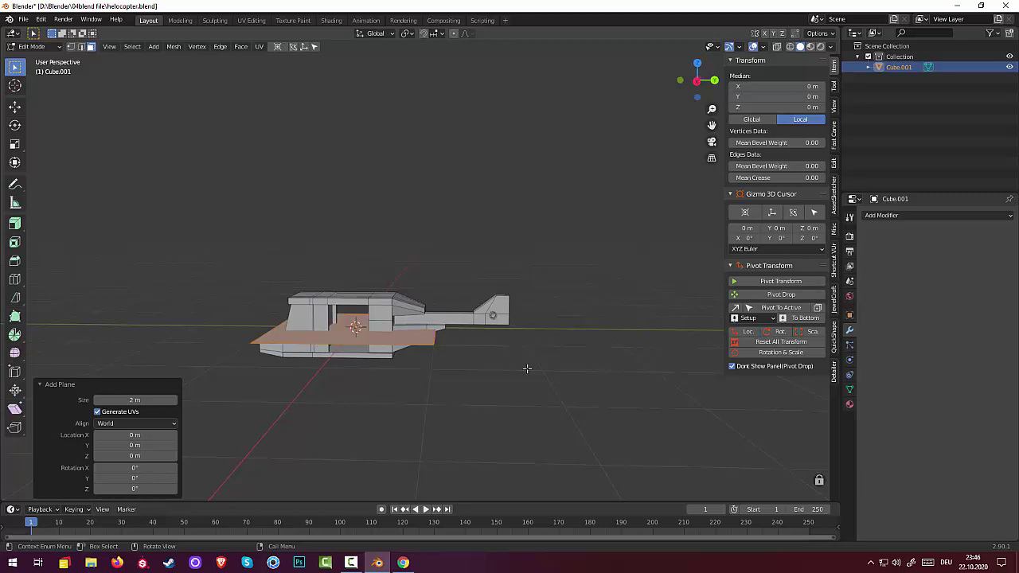
pyautogui.write('ry')
pyautogui.write('90')
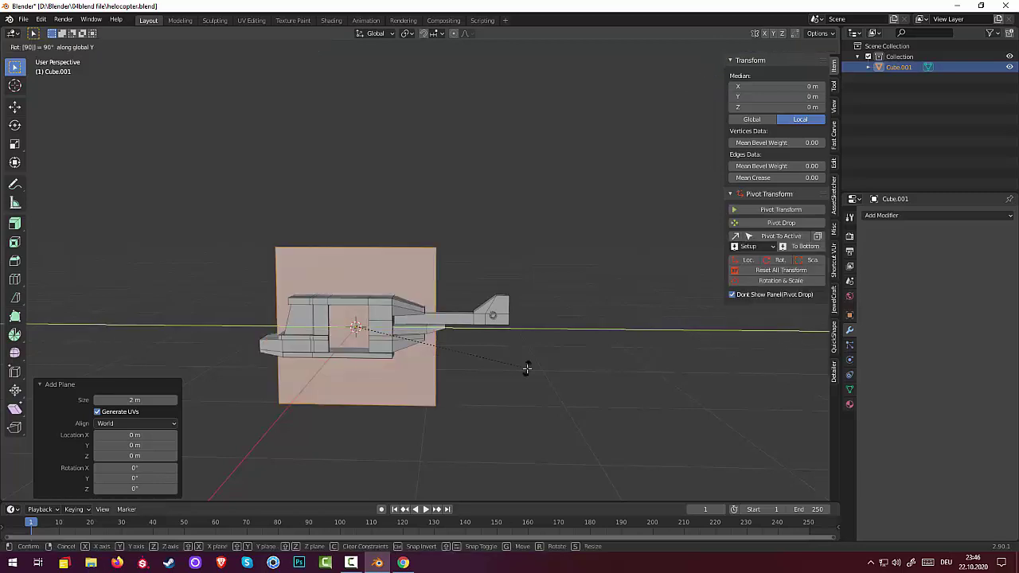
pyautogui.press('Return')
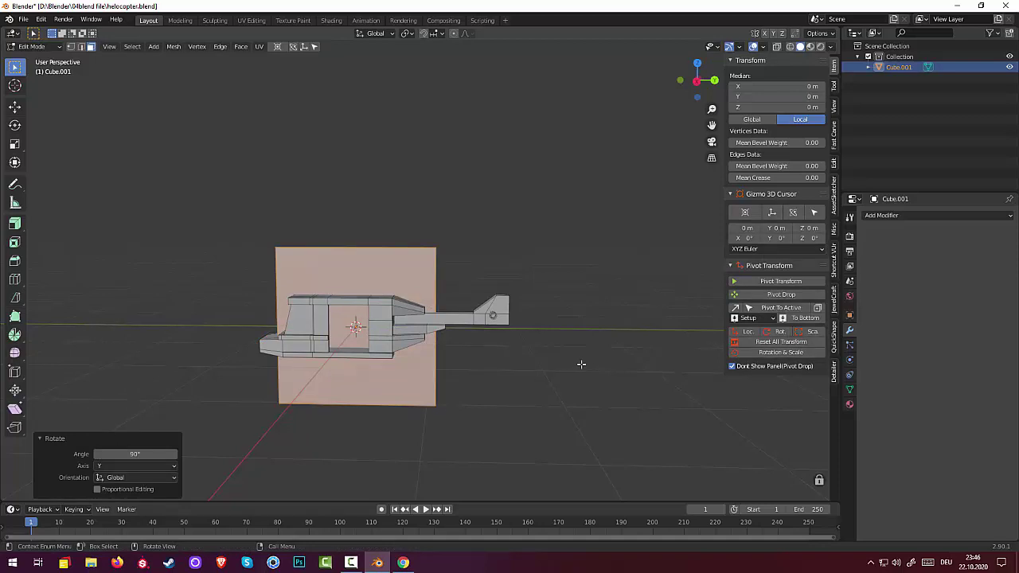
pyautogui.press('s')
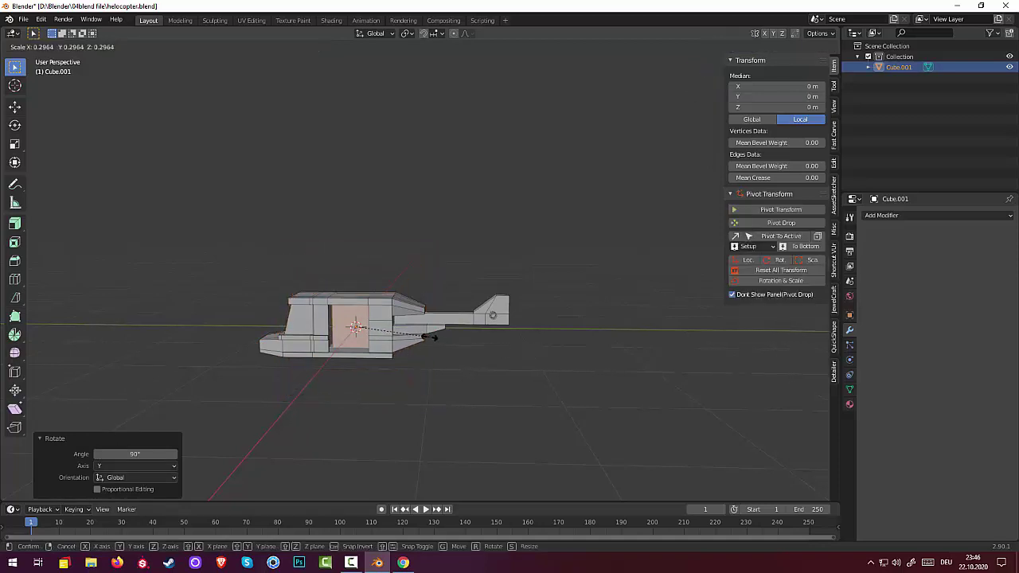
pyautogui.click(426, 338)
# - Move the plane behind the tail along Y and scale it to 0.148 on Y and 0.597 on Z
pyautogui.press('g')
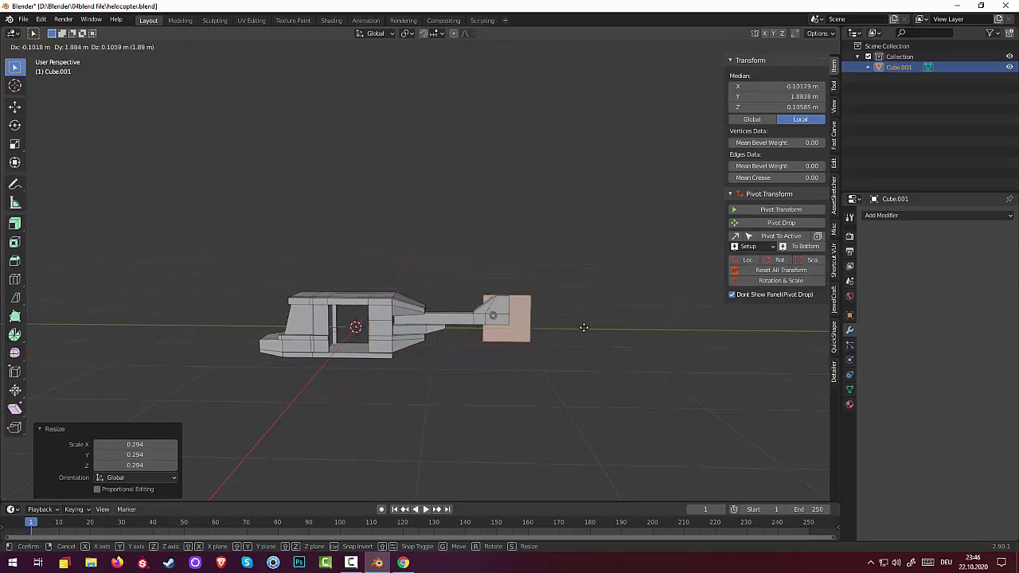
pyautogui.press('y')
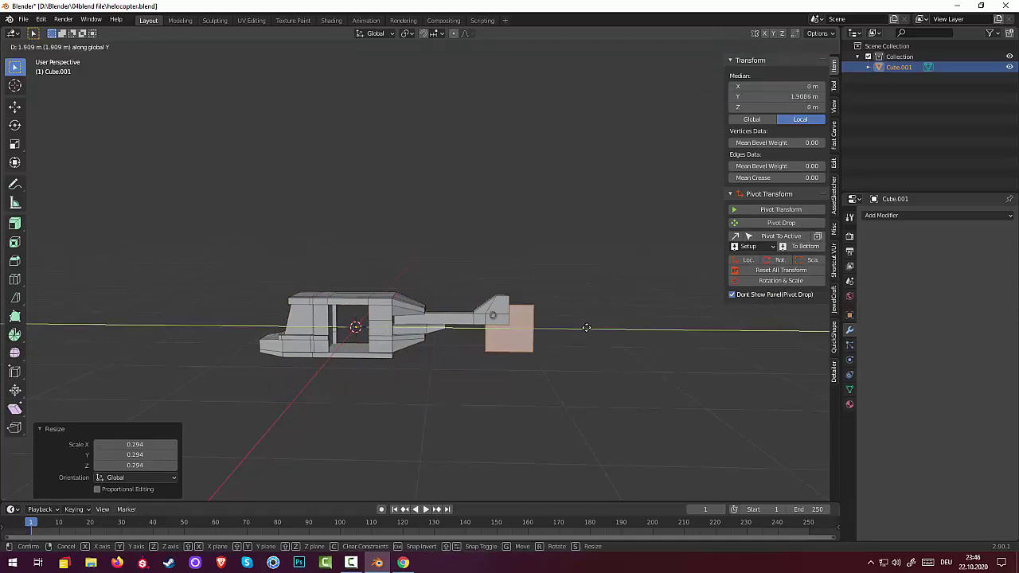
pyautogui.click(586, 327)
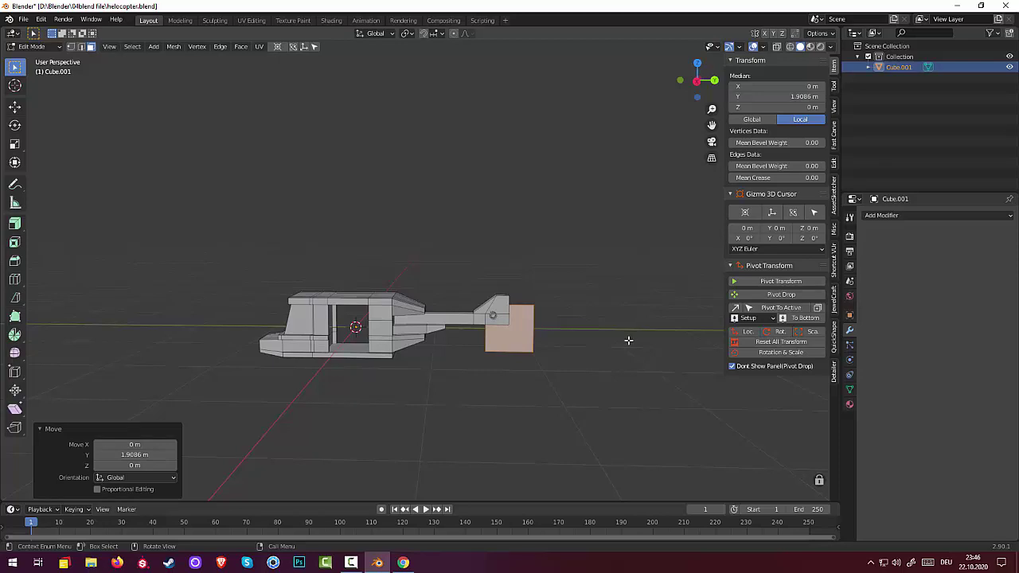
pyautogui.press('s')
pyautogui.press('y')
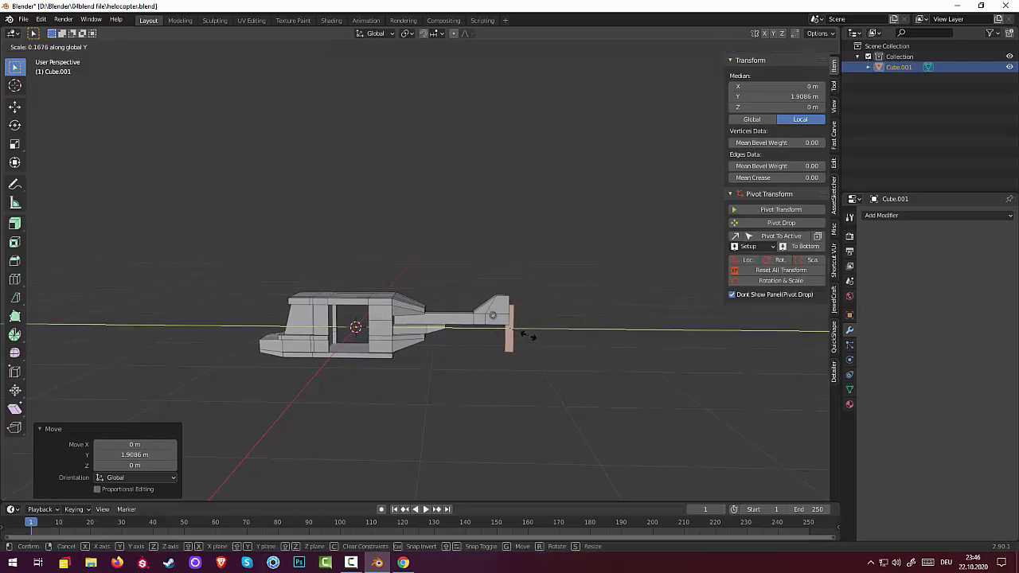
pyautogui.click(525, 335)
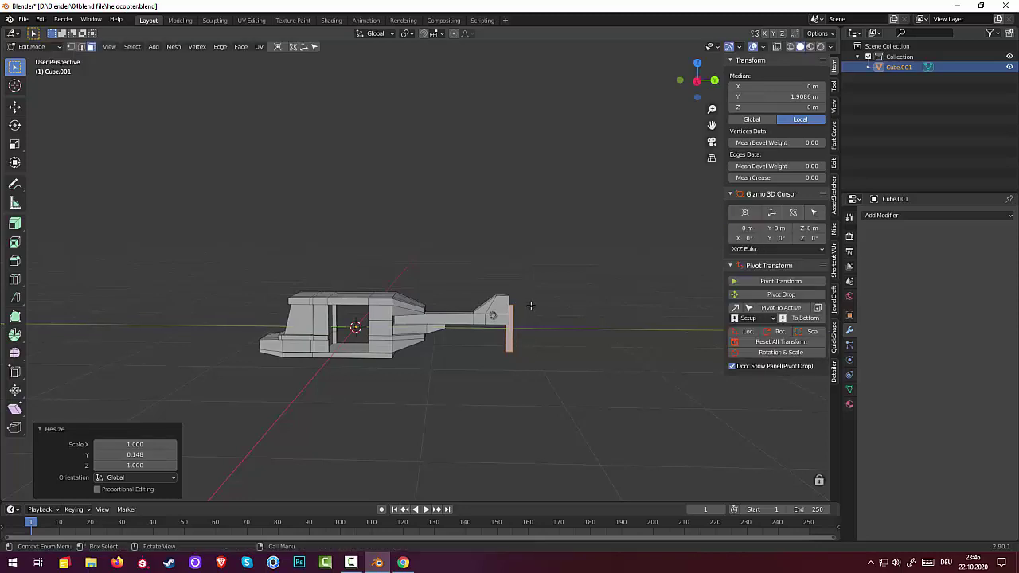
pyautogui.press('s')
pyautogui.press('z')
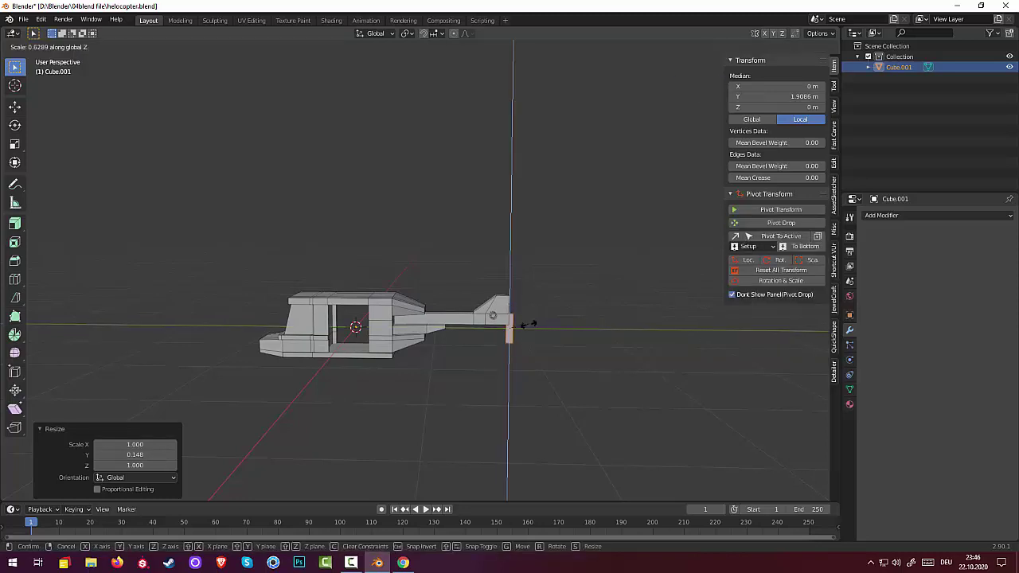
pyautogui.click(528, 328)
pyautogui.moveTo(546, 345)
pyautogui.mouseDown(button='middle')
pyautogui.moveTo(496, 342)
pyautogui.moveTo(534, 346)
pyautogui.mouseUp(button='middle')
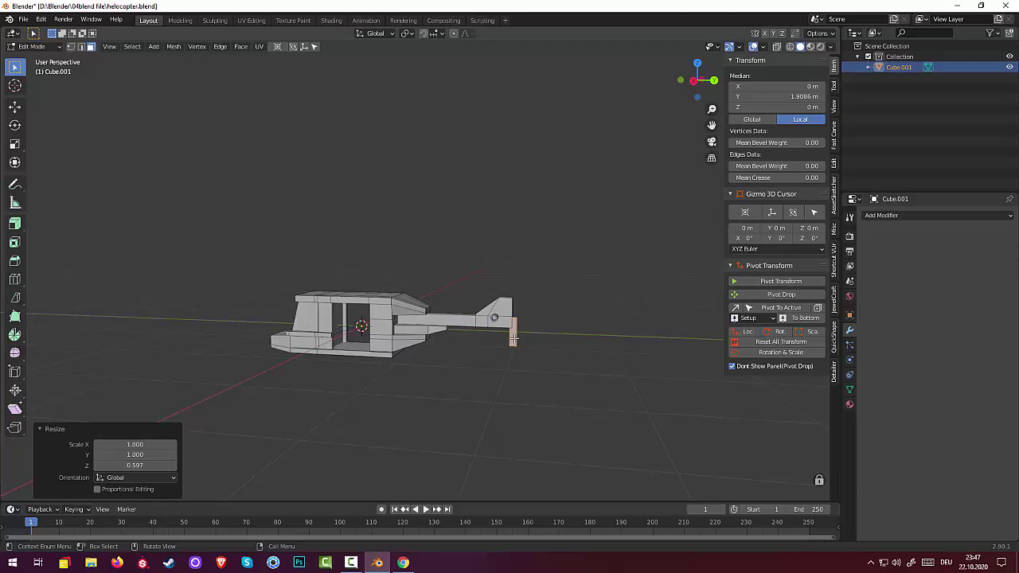
# - Push the plane about 0.32 m further back along Y and view it from the side
pyautogui.press('g')
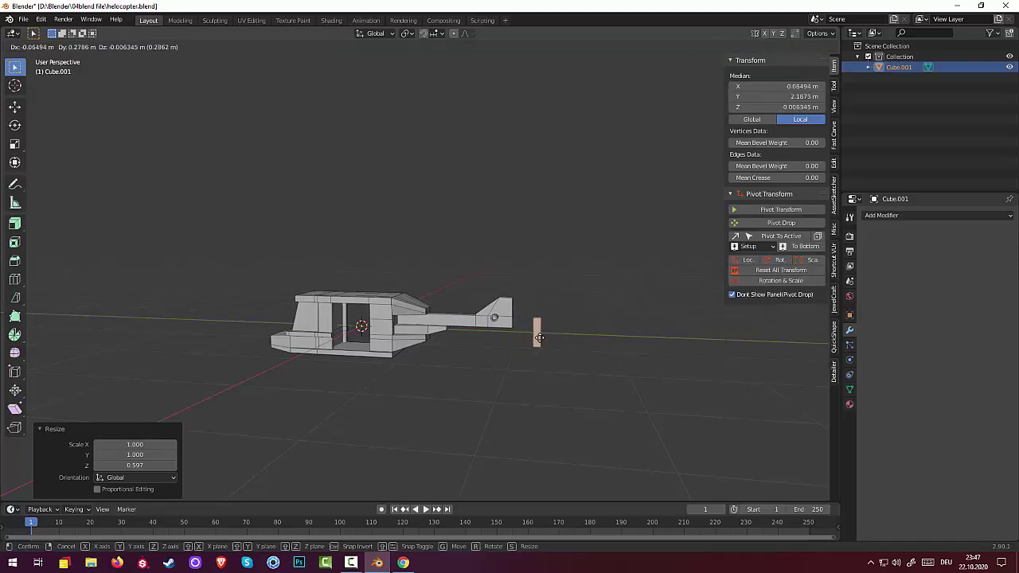
pyautogui.press('y')
pyautogui.click(542, 339)
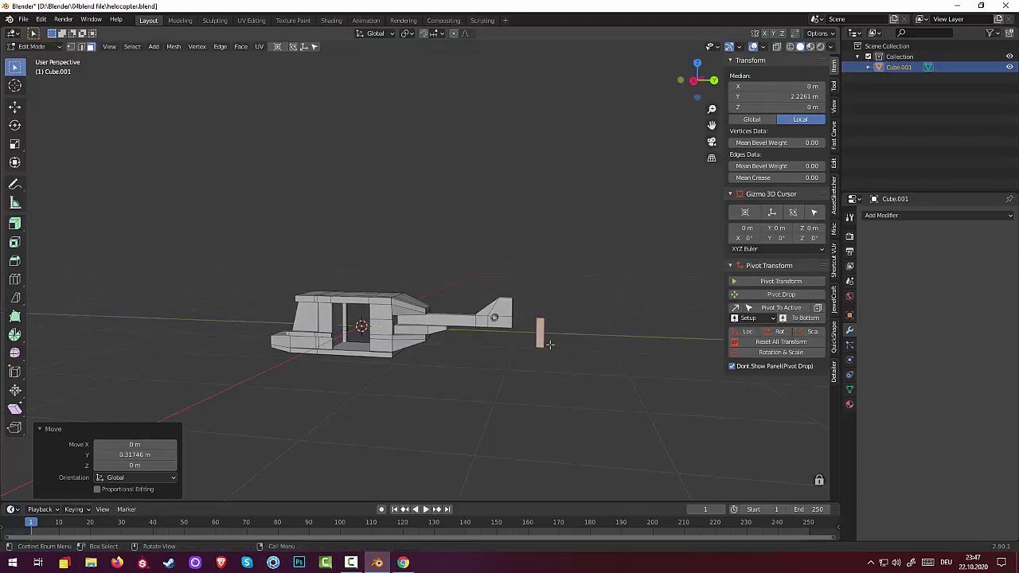
pyautogui.moveTo(563, 349); pyautogui.dragTo(562, 355, button='middle')
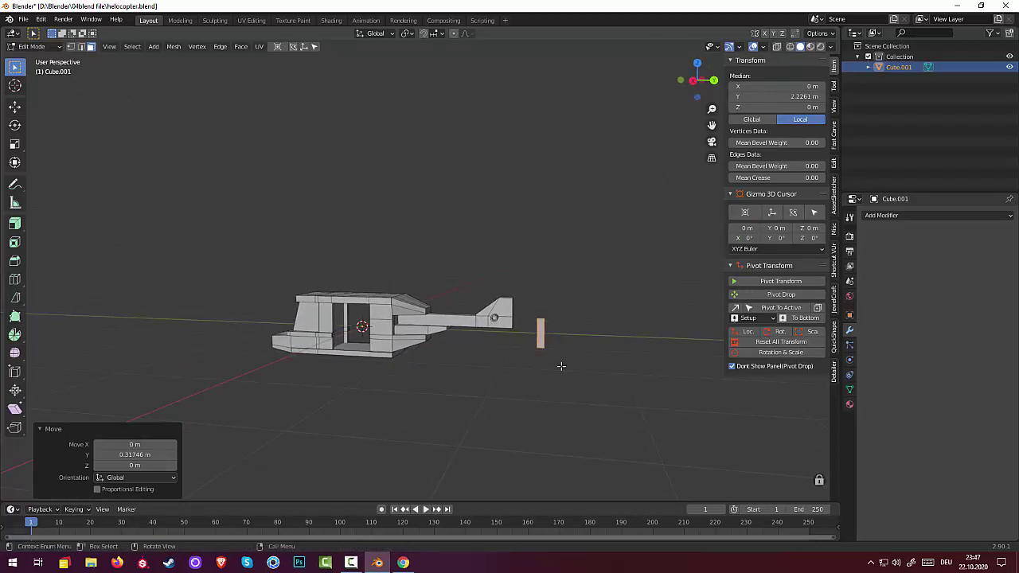
pyautogui.press('KP_3')
pyautogui.scroll(1, 561, 365)
# - Place the 3D cursor at the bottom of the rectangle behind the tail
pyautogui.scroll(2, 562, 364)
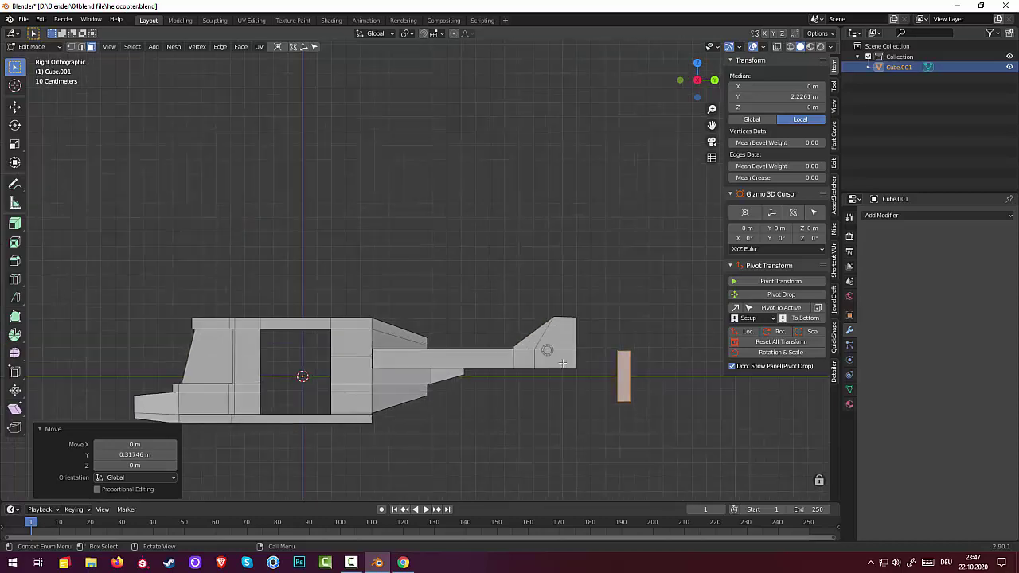
pyautogui.keyDown('shift'); pyautogui.moveTo(562, 364); pyautogui.dragTo(488, 335, button='middle'); pyautogui.keyUp('shift')
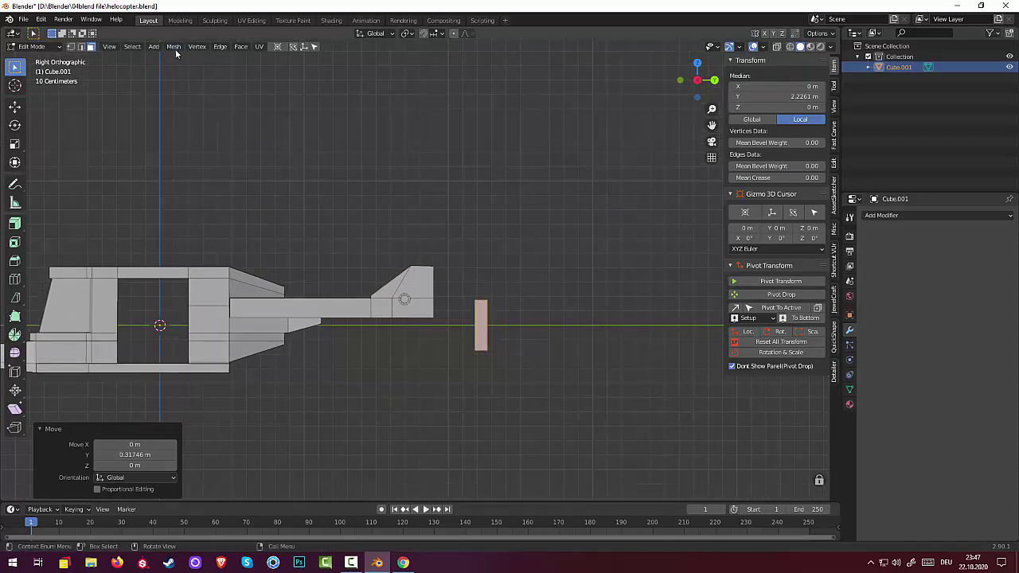
pyautogui.click(16, 86)
pyautogui.click(16, 85)
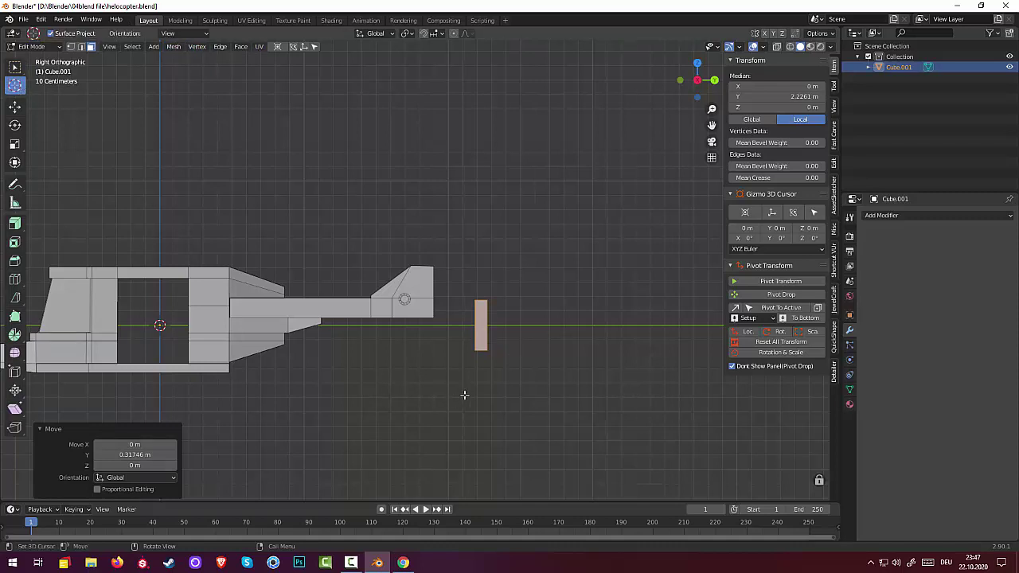
pyautogui.click(481, 351)
# - Set the helicopter's origin to the 3D cursor in Object Mode and duplicate it as Cube.008
pyautogui.click(221, 49)
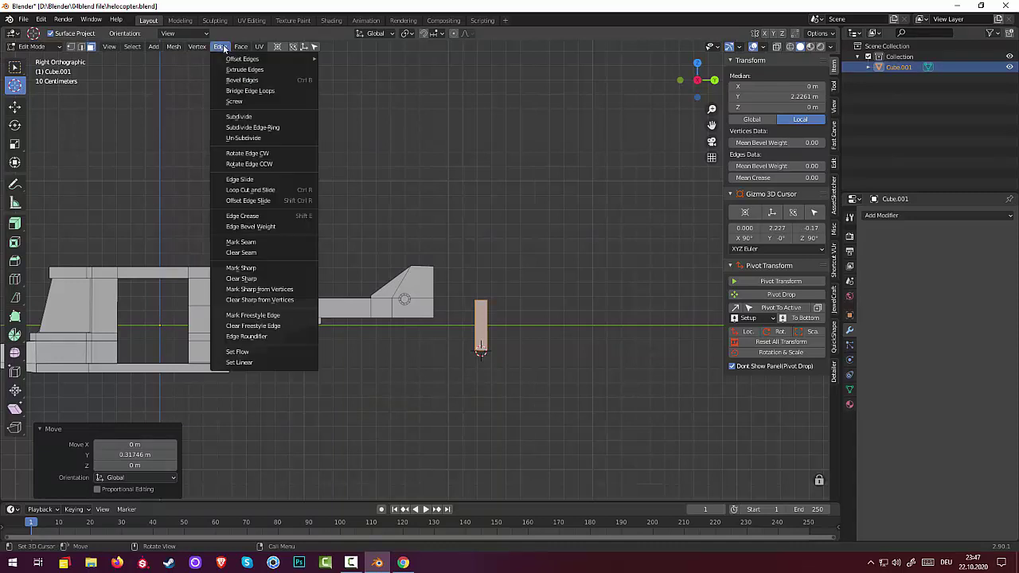
pyautogui.click(32, 46)
pyautogui.click(34, 56)
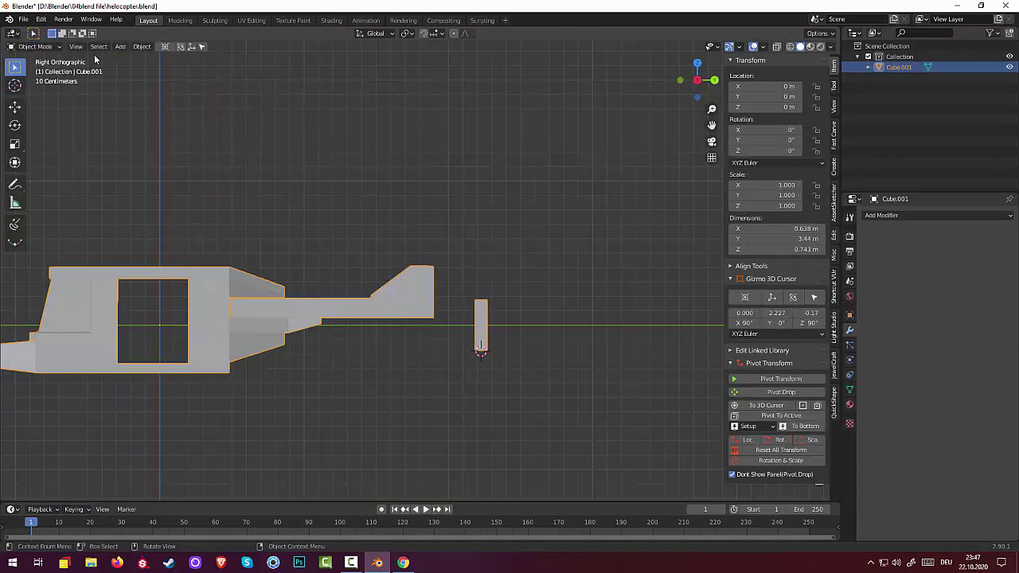
pyautogui.click(143, 48)
pyautogui.moveTo(158, 69)
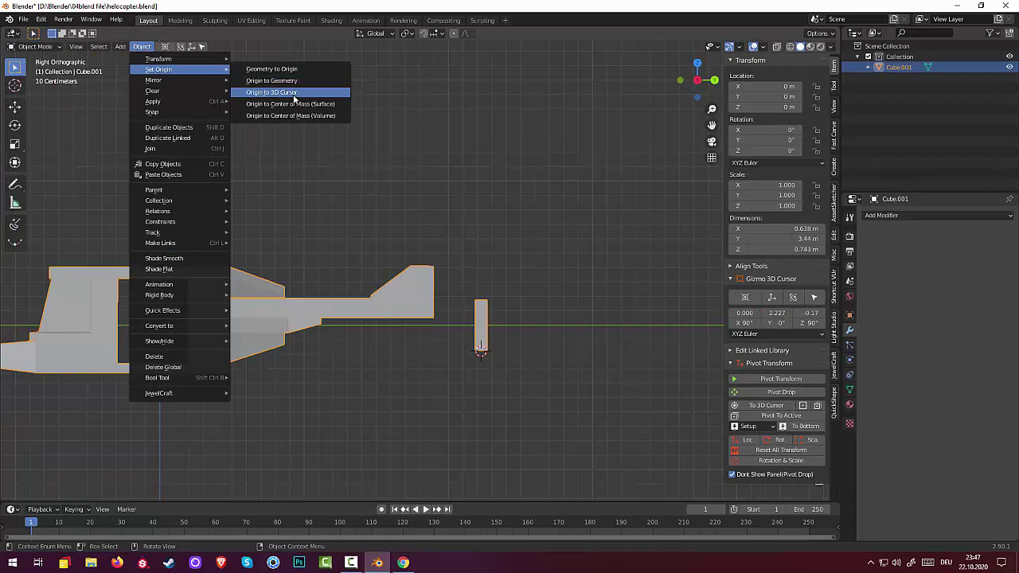
pyautogui.click(294, 94)
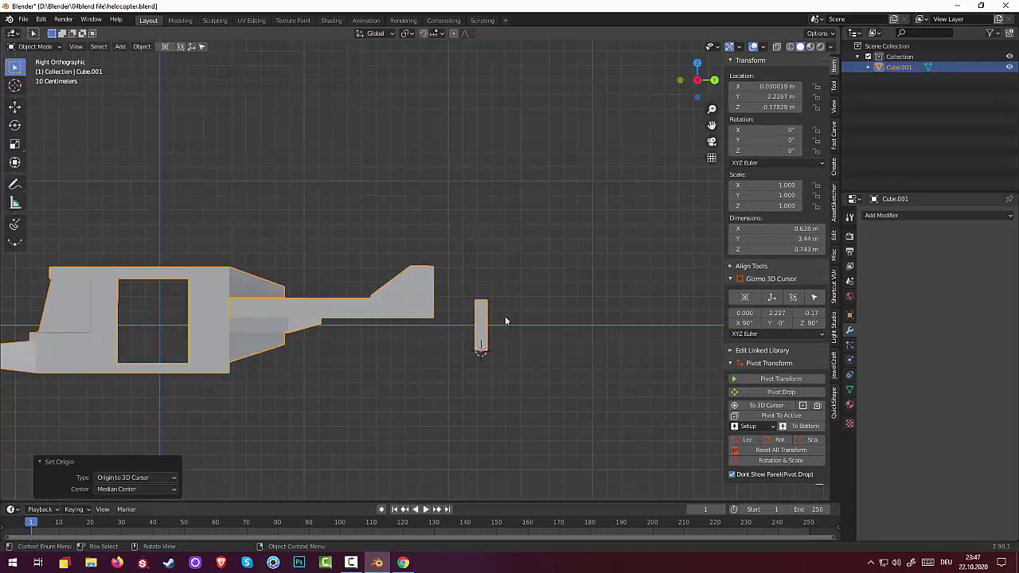
pyautogui.press('shift')
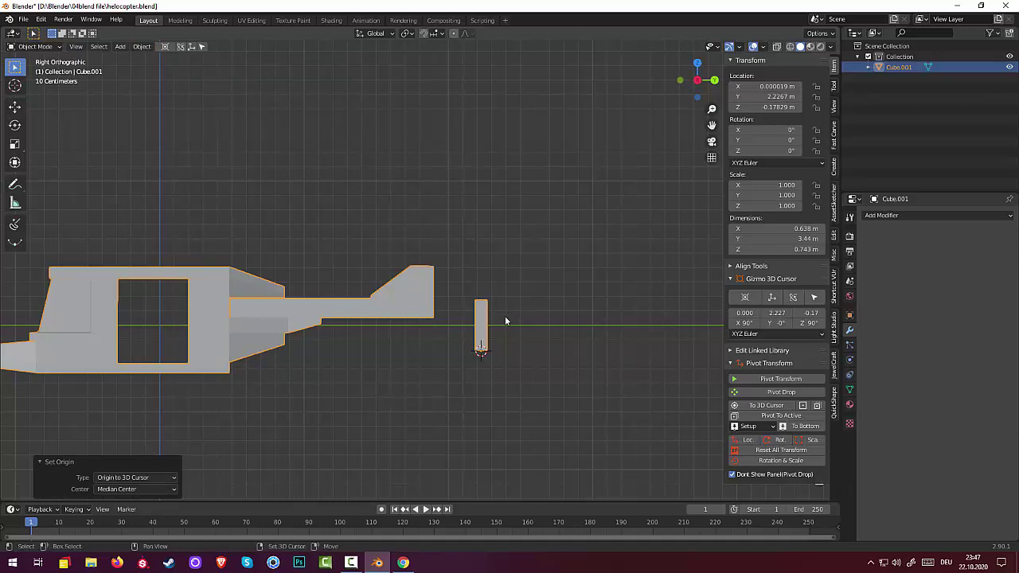
pyautogui.hotkey('shift', 'd')
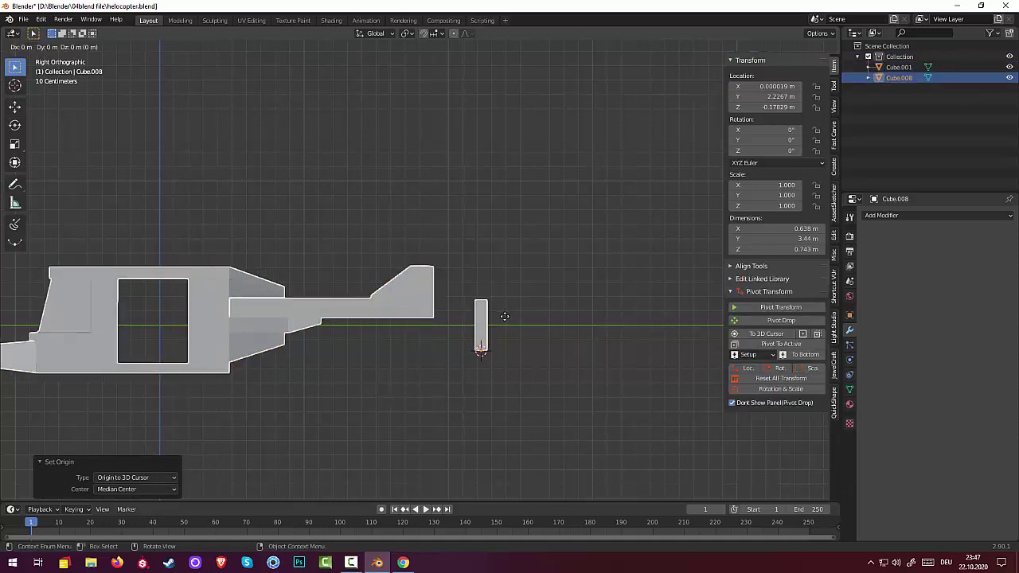
# - Cancel the duplicate's move and undo it along with the later trial edits
pyautogui.press('Escape')
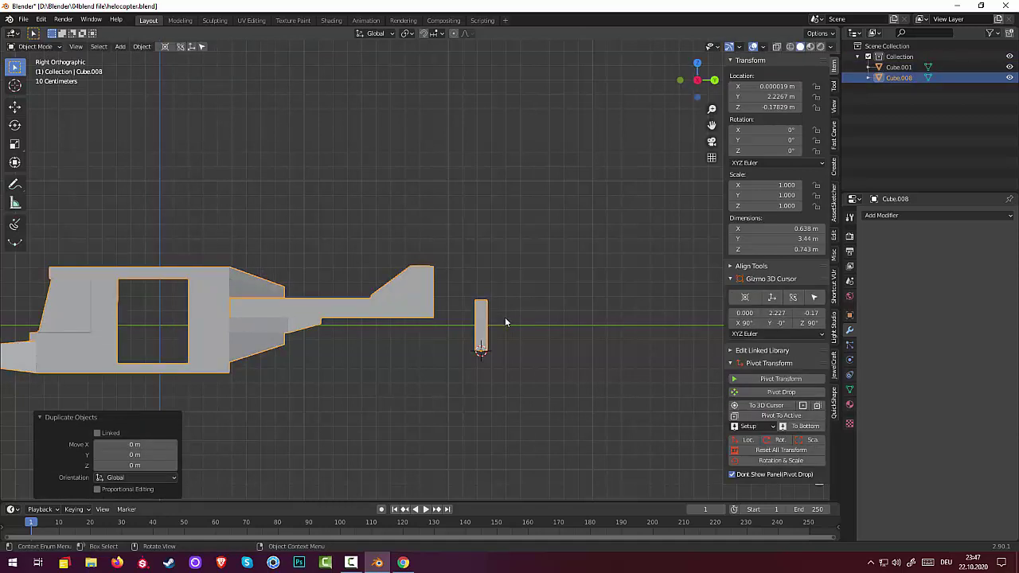
pyautogui.hotkey('ctrl', 'z')
pyautogui.hotkey('ctrl', 'z')
pyautogui.hotkey('ctrl', 'z')
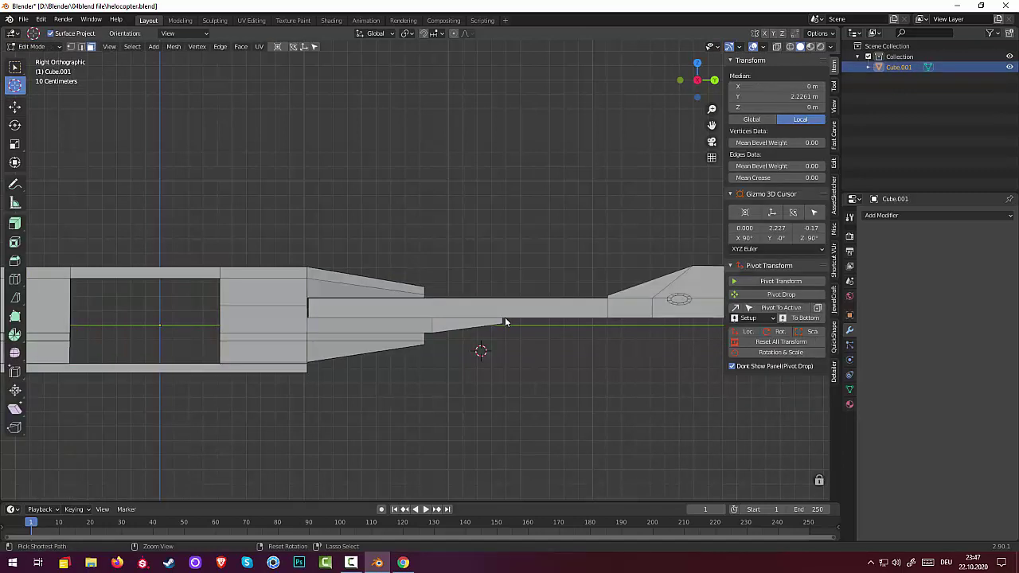
pyautogui.scroll(-3, 504, 319)
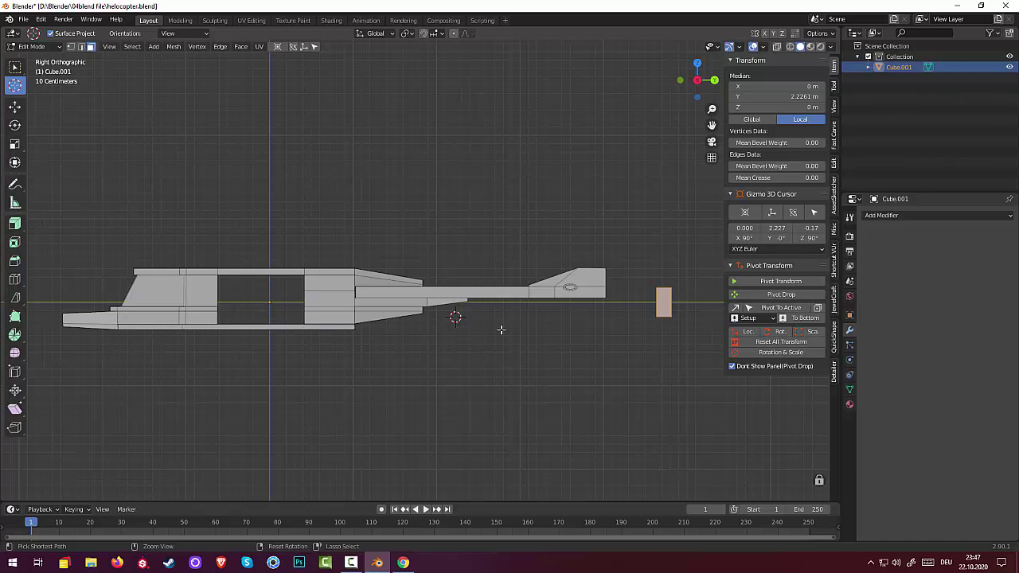
pyautogui.hotkey('ctrl', 'z')
pyautogui.hotkey('ctrl', 'z')
pyautogui.hotkey('ctrl', 'z')
pyautogui.hotkey('ctrl', 'z')
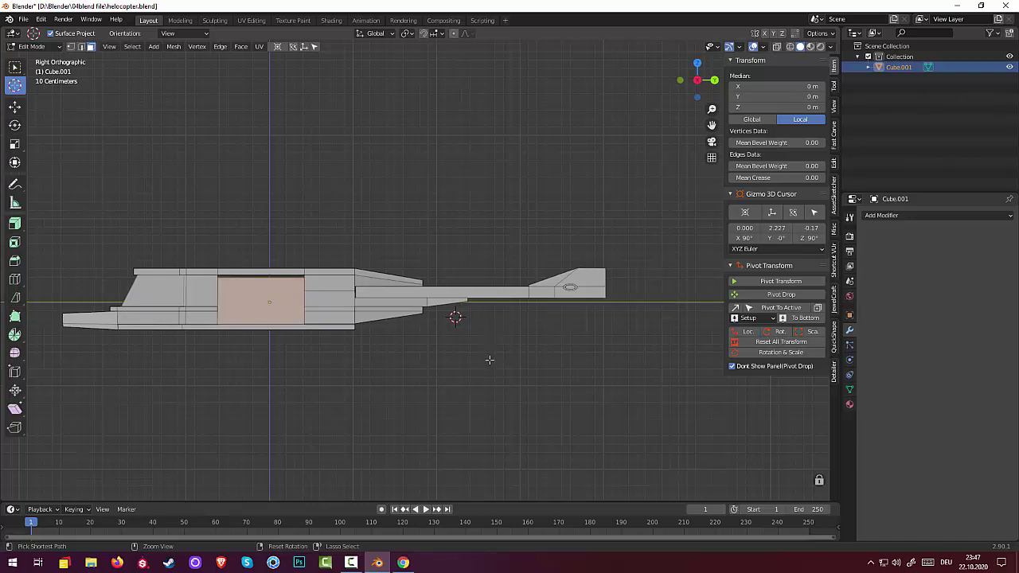
pyautogui.moveTo(493, 398); pyautogui.dragTo(489, 459, button='middle')
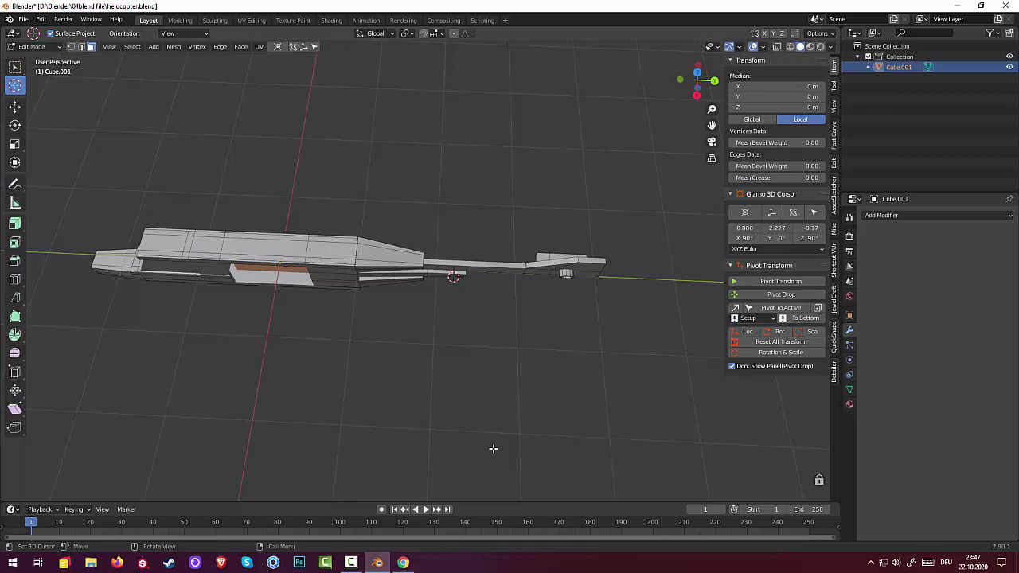
pyautogui.hotkey('ctrl', 'z')
pyautogui.hotkey('ctrl', 'z')
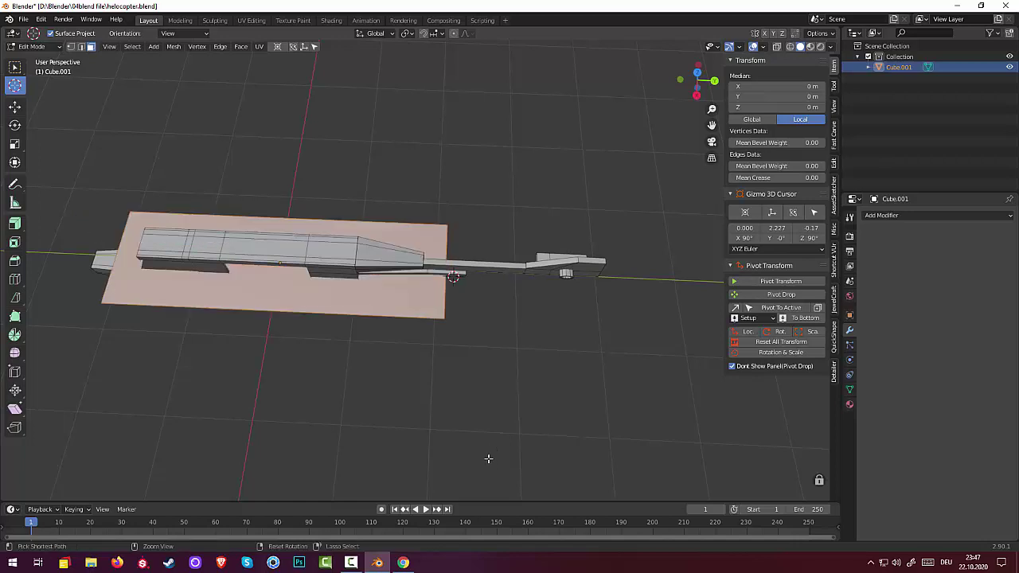
pyautogui.hotkey('ctrl', 'z')
pyautogui.hotkey('ctrl', 'z')
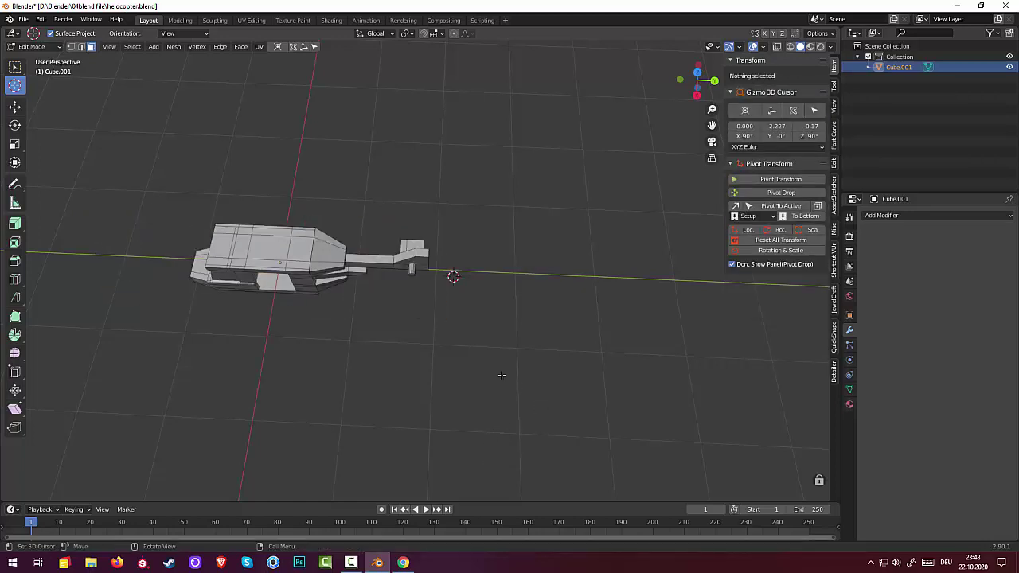
# - Inspect the tail from the side and save helicopter.blend
pyautogui.moveTo(502, 375); pyautogui.dragTo(486, 344, button='middle')
pyautogui.scroll(3, 481, 318)
pyautogui.moveTo(464, 257)
pyautogui.mouseDown(button='middle')
pyautogui.moveTo(475, 198)
pyautogui.moveTo(466, 164)
pyautogui.moveTo(470, 172)
pyautogui.mouseUp(button='middle')
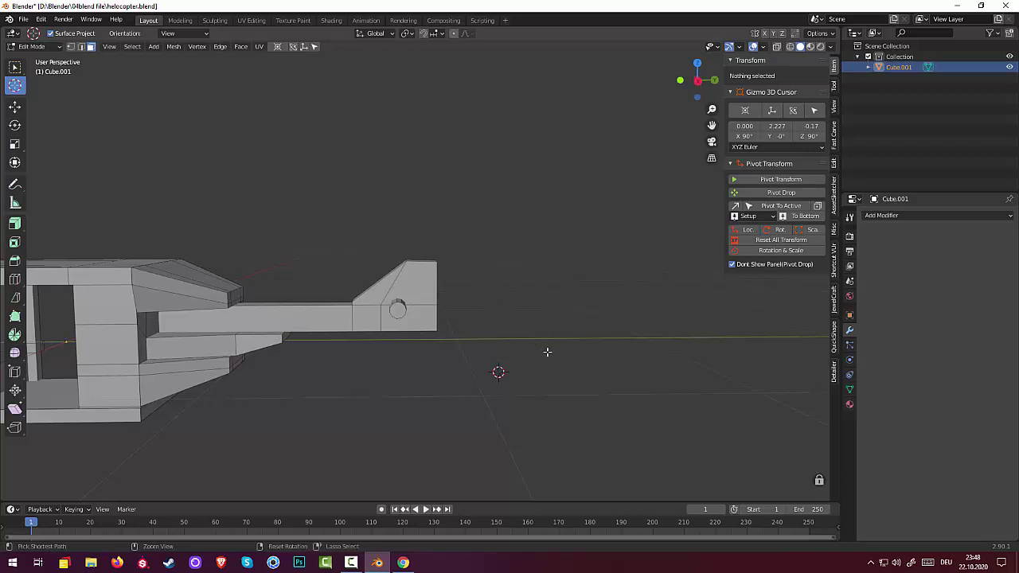
pyautogui.hotkey('ctrl', 's')
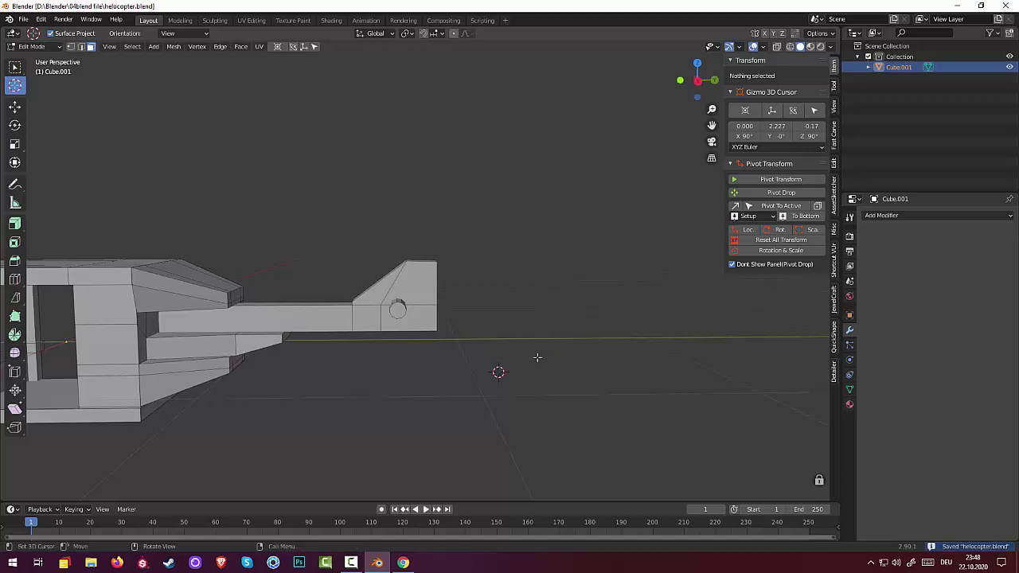
pyautogui.hotkey('shift', 'a')
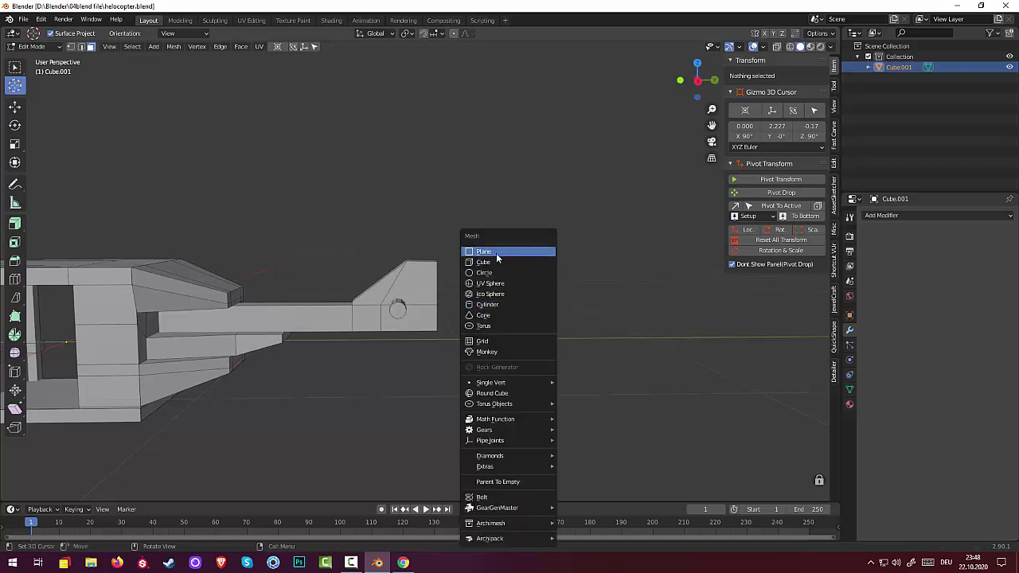
# - Add a cube scaled to 0.289, flatten it to 0.252 on Y and squeeze it thin along X
pyautogui.click(494, 265)
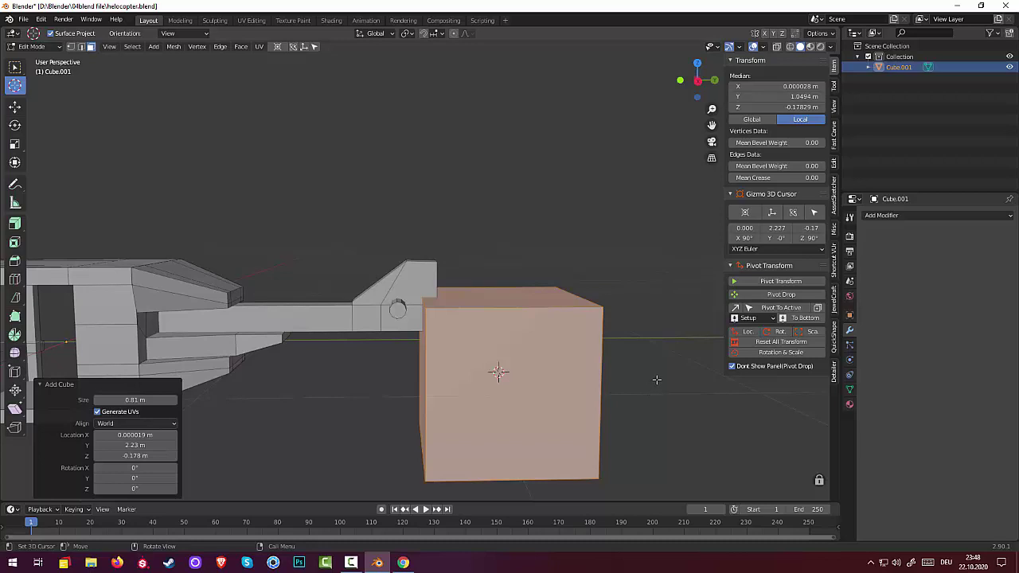
pyautogui.press('s')
pyautogui.click(545, 360)
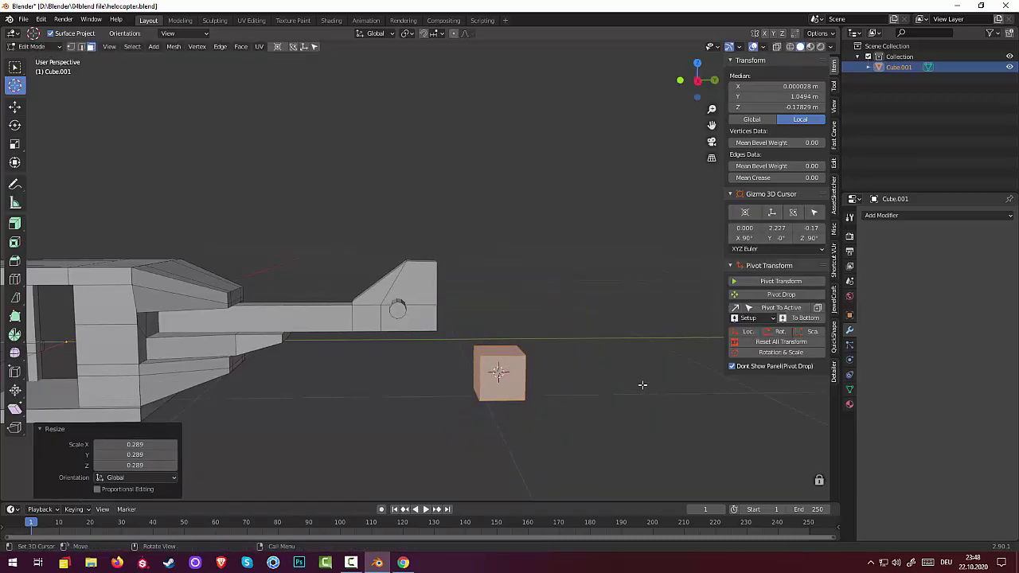
pyautogui.press('s')
pyautogui.press('y')
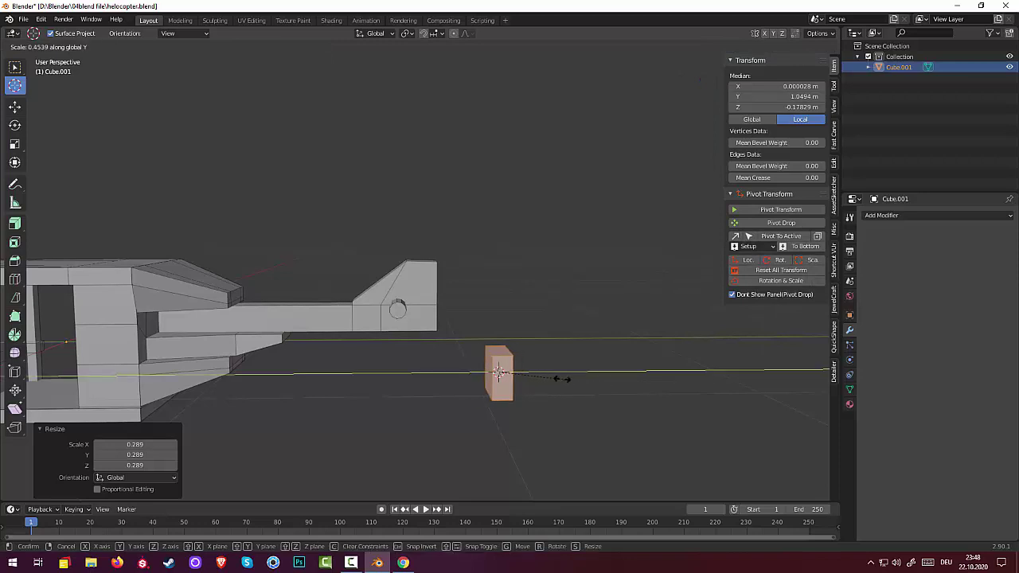
pyautogui.click(534, 370)
pyautogui.moveTo(575, 364); pyautogui.dragTo(489, 402, button='middle')
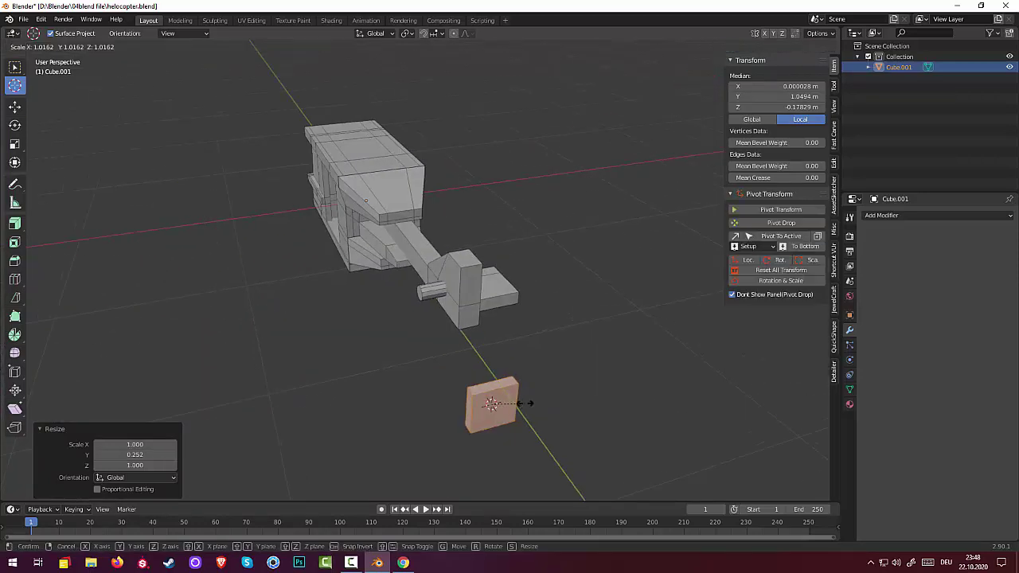
pyautogui.press('s')
pyautogui.press('x')
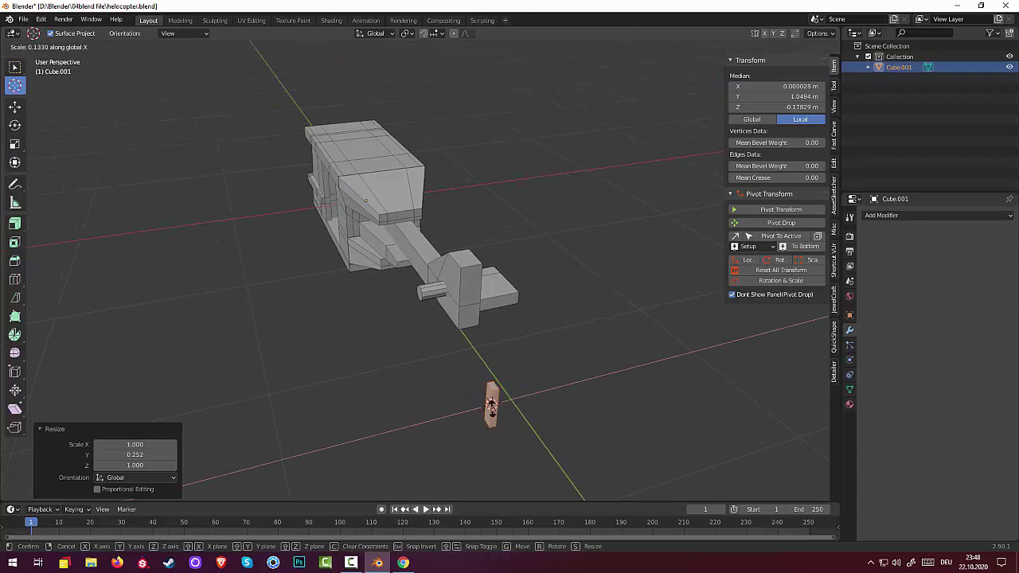
pyautogui.click(492, 406)
pyautogui.moveTo(526, 415)
pyautogui.mouseDown(button='middle')
pyautogui.moveTo(589, 359)
pyautogui.moveTo(572, 392)
pyautogui.mouseUp(button='middle')
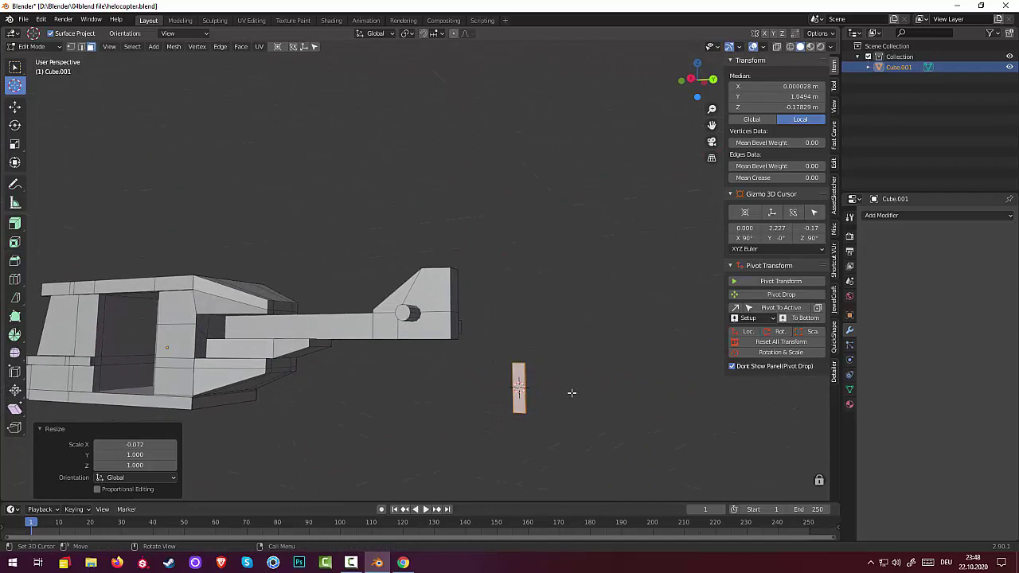
# - In right side view, drag the 3D cursor 0.13836 m down to the block's base
pyautogui.press('KP_3')
pyautogui.scroll(1, 544, 416)
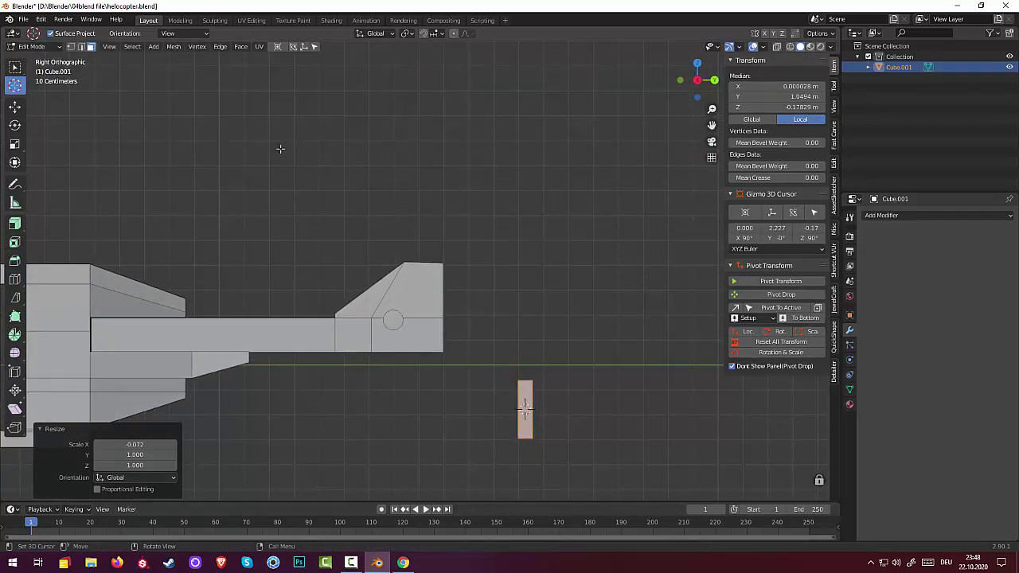
pyautogui.click(276, 46)
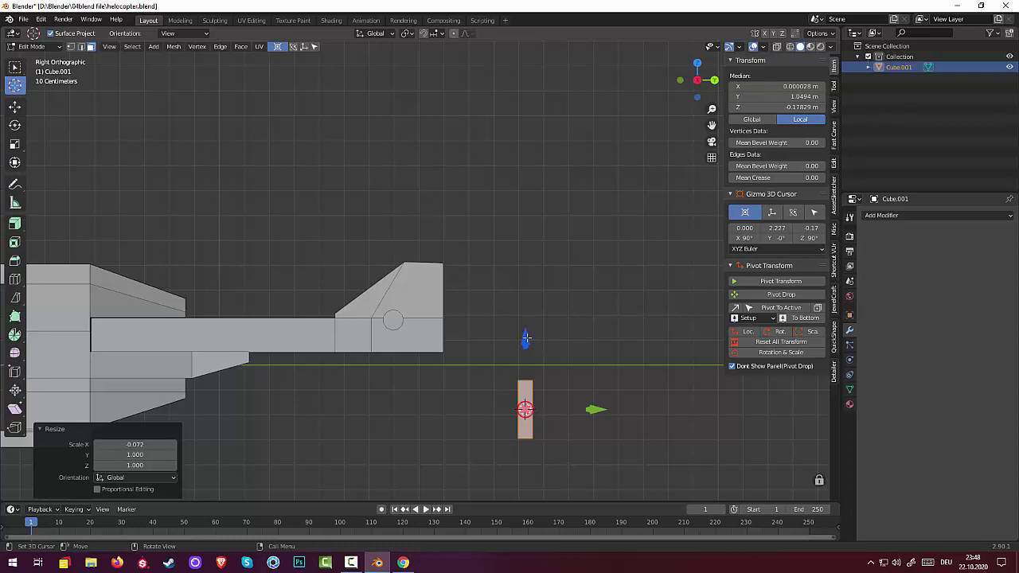
pyautogui.moveTo(527, 338); pyautogui.dragTo(527, 372)
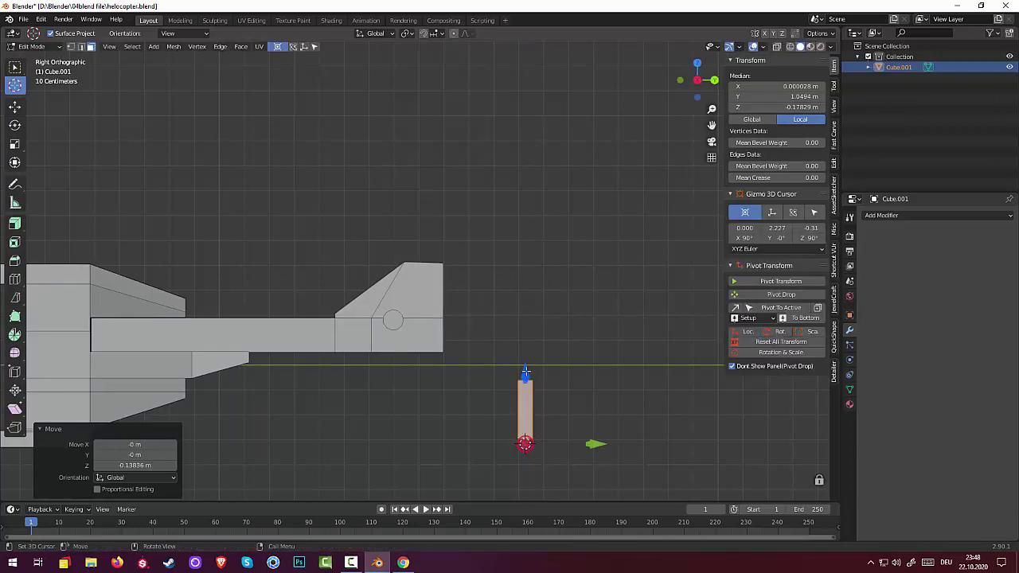
# - Set the helicopter's origin to the 3D cursor in Object Mode
pyautogui.click(278, 47)
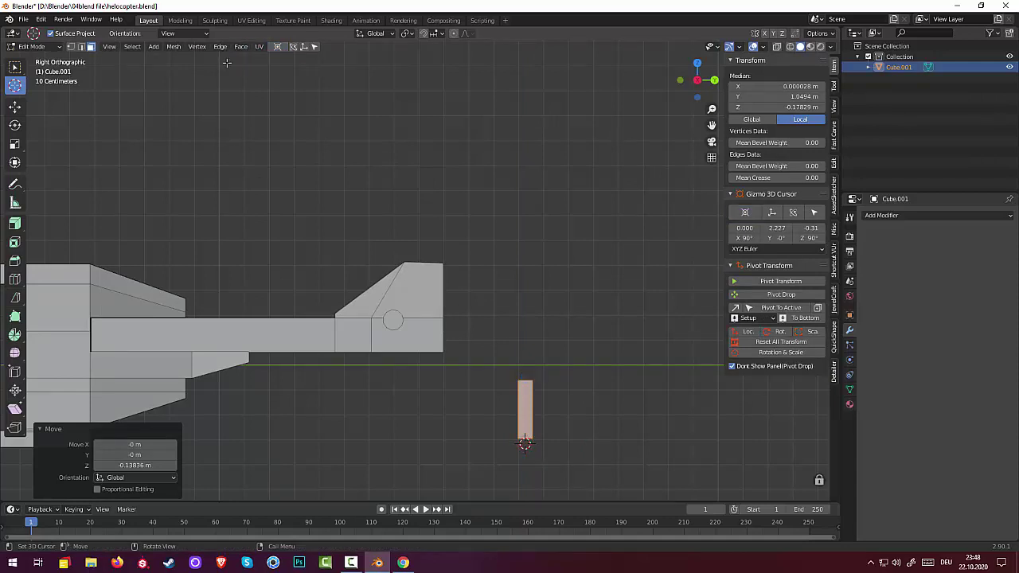
pyautogui.click(221, 47)
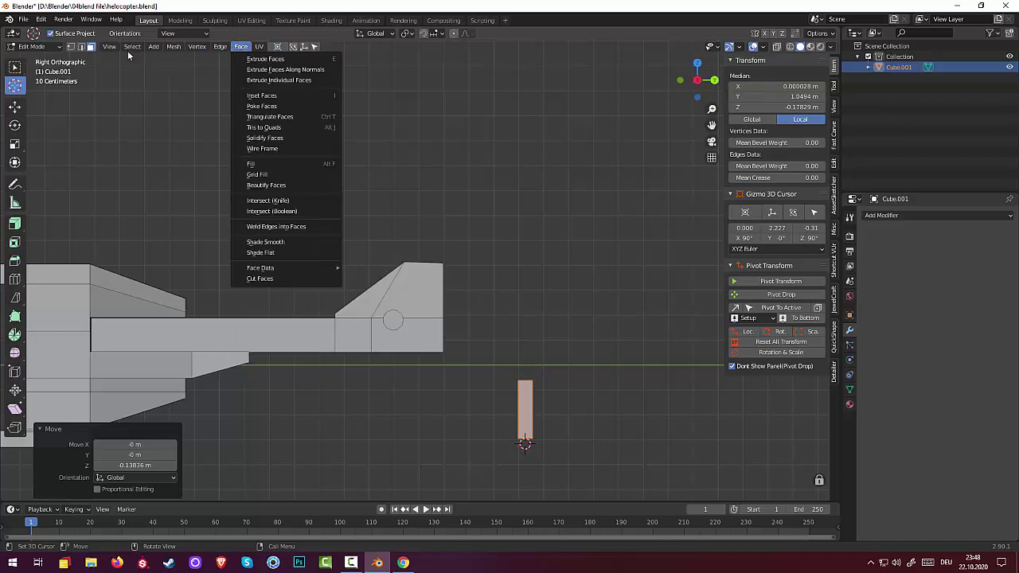
pyautogui.click(32, 49)
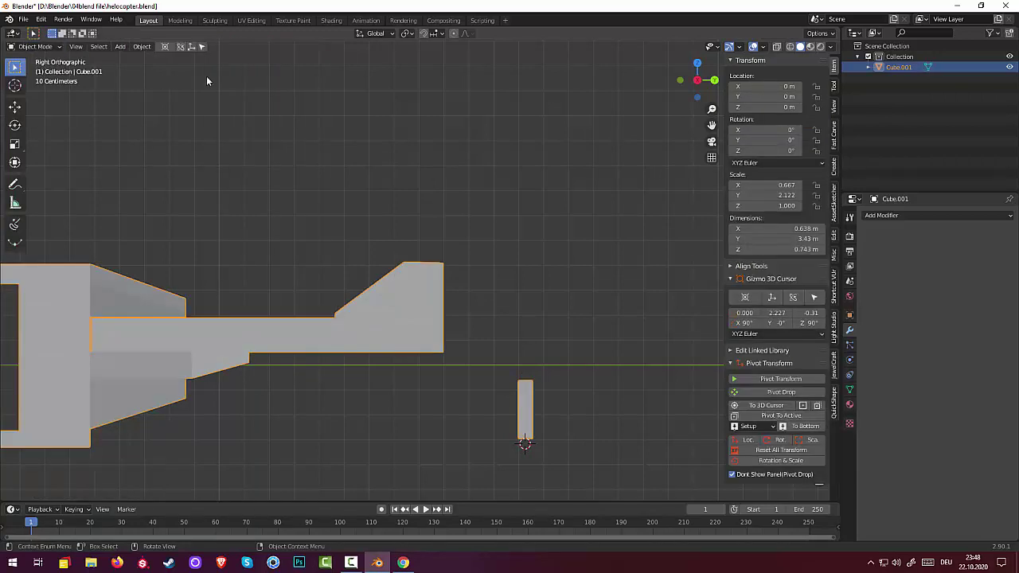
pyautogui.click(142, 46)
pyautogui.click(280, 93)
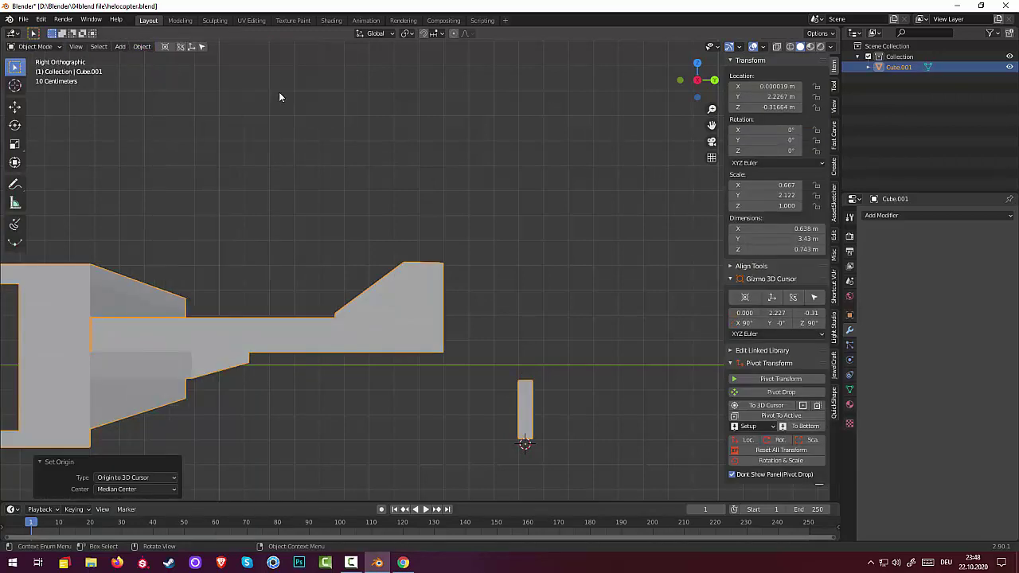
pyautogui.scroll(-2, 482, 271)
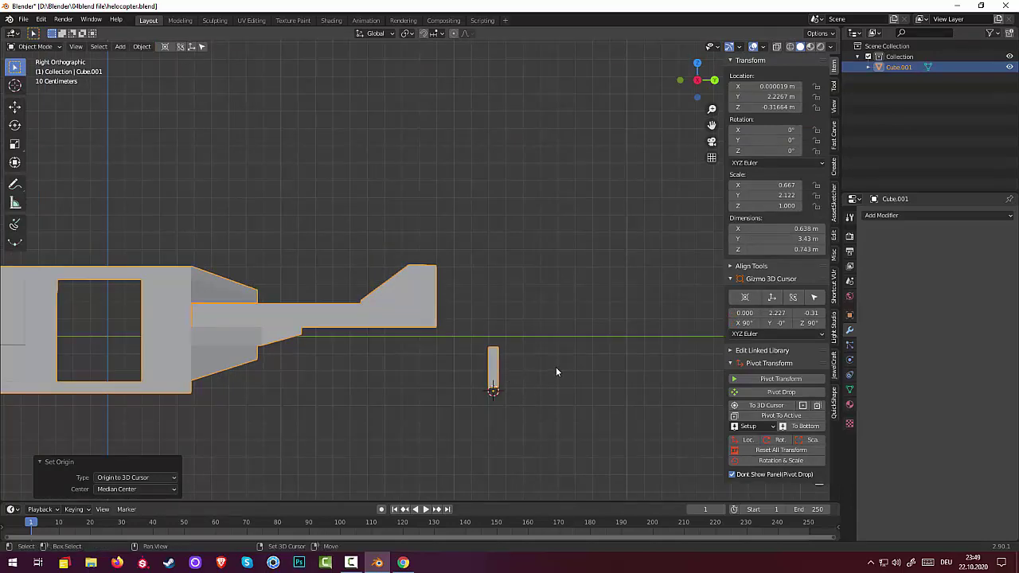
# - Duplicate the helicopter as Cube.008, cancel its rotation, and open it in Edit Mode
pyautogui.hotkey('shift', 'd')
pyautogui.press('r')
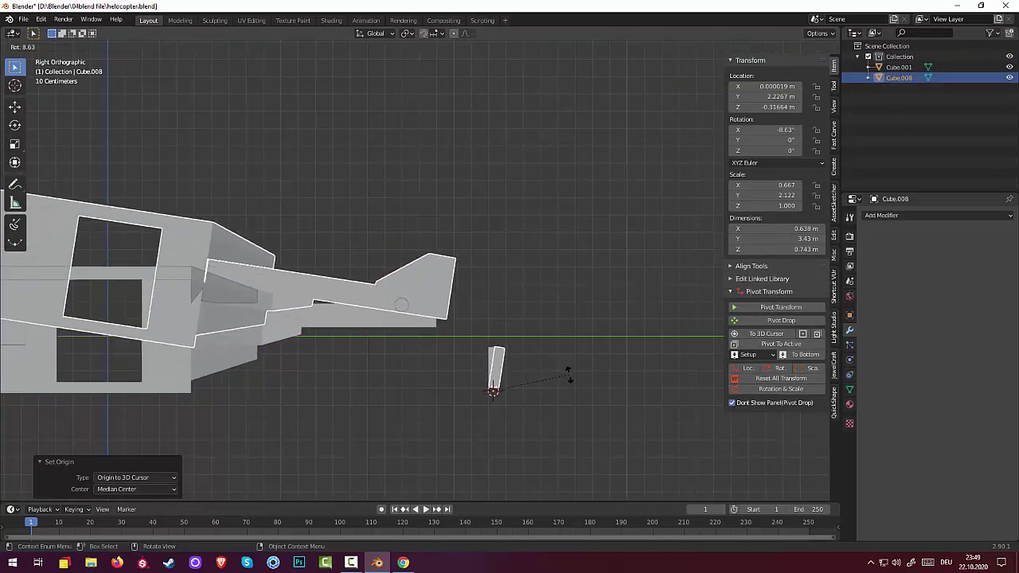
pyautogui.press('Escape')
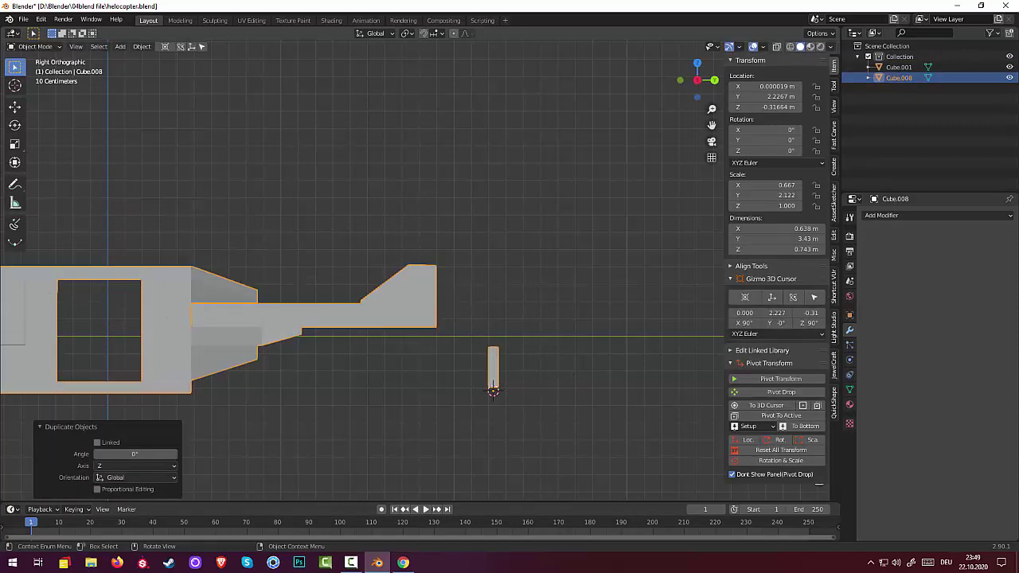
pyautogui.click(493, 372)
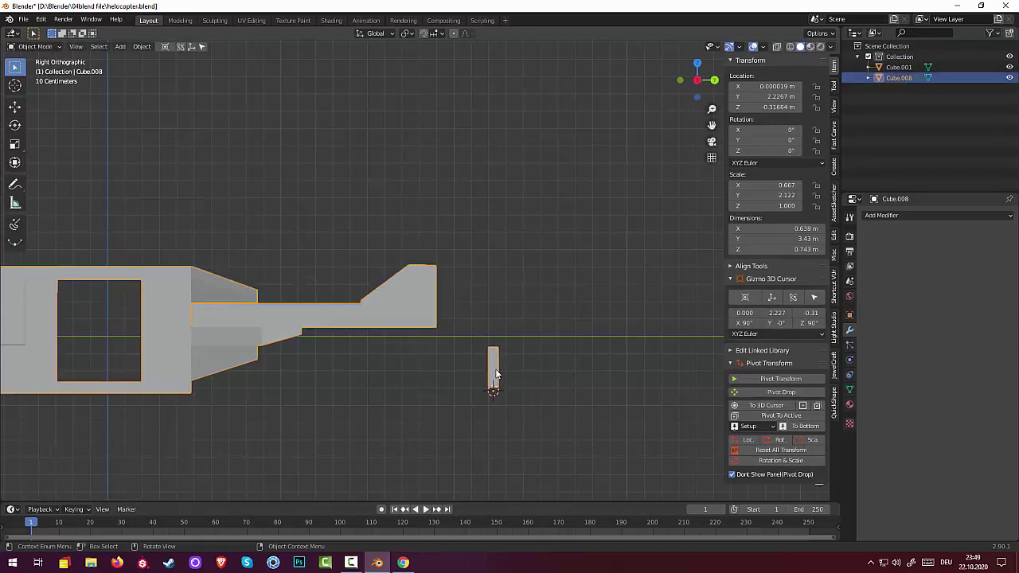
pyautogui.click(19, 48)
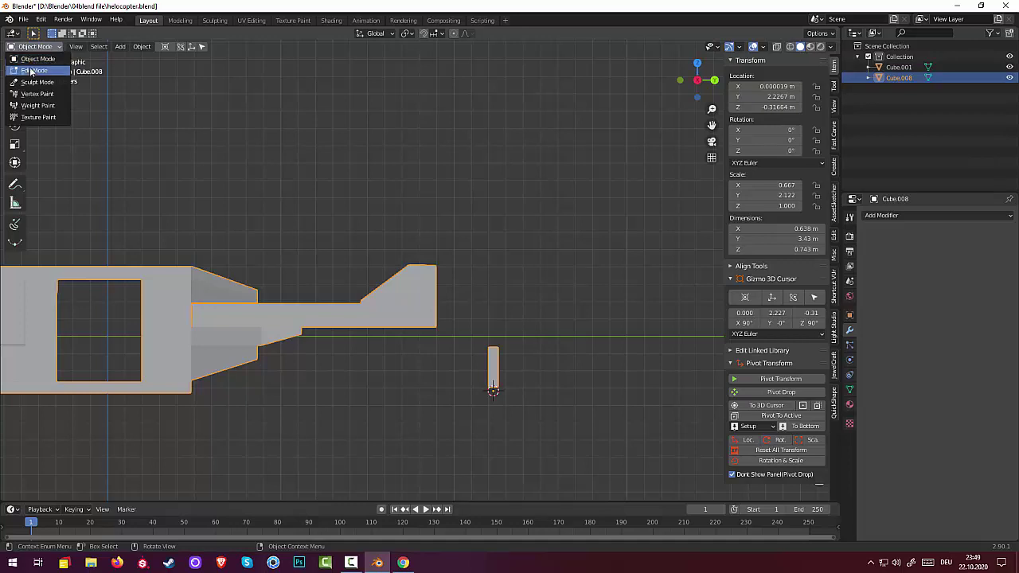
pyautogui.click(32, 72)
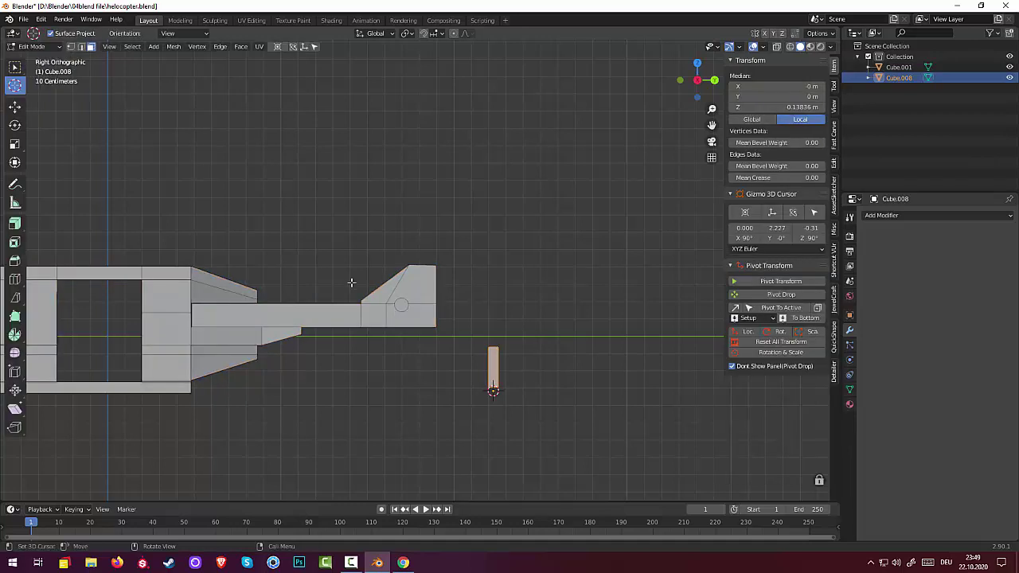
# - Separate the selected blade piece into its own object and return to Object Mode
pyautogui.press('p')
pyautogui.click(550, 338)
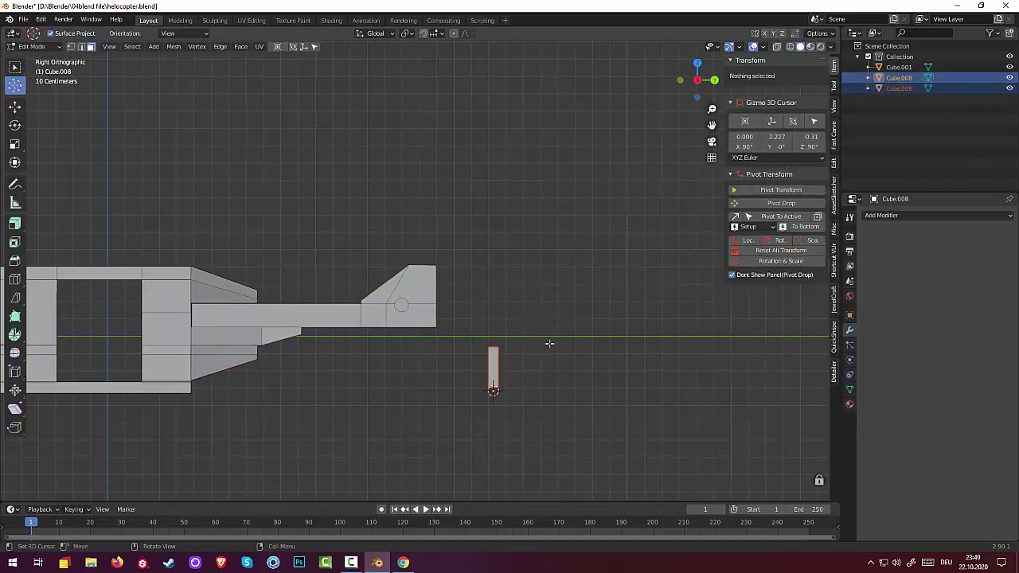
pyautogui.click(32, 47)
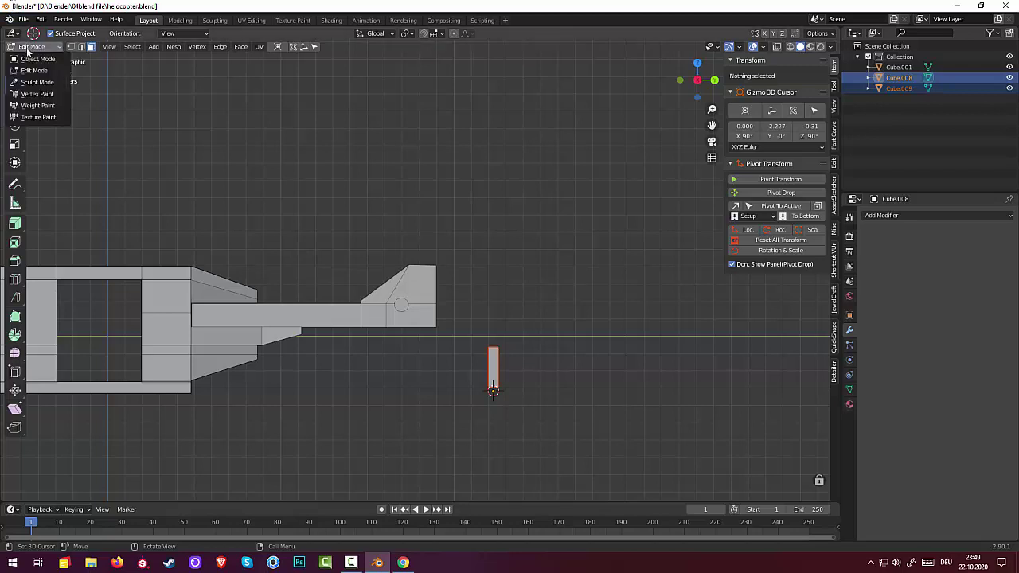
pyautogui.click(32, 59)
# - Make two duplicates of the small blade, each rotated a further 120° about the hub
pyautogui.click(492, 378)
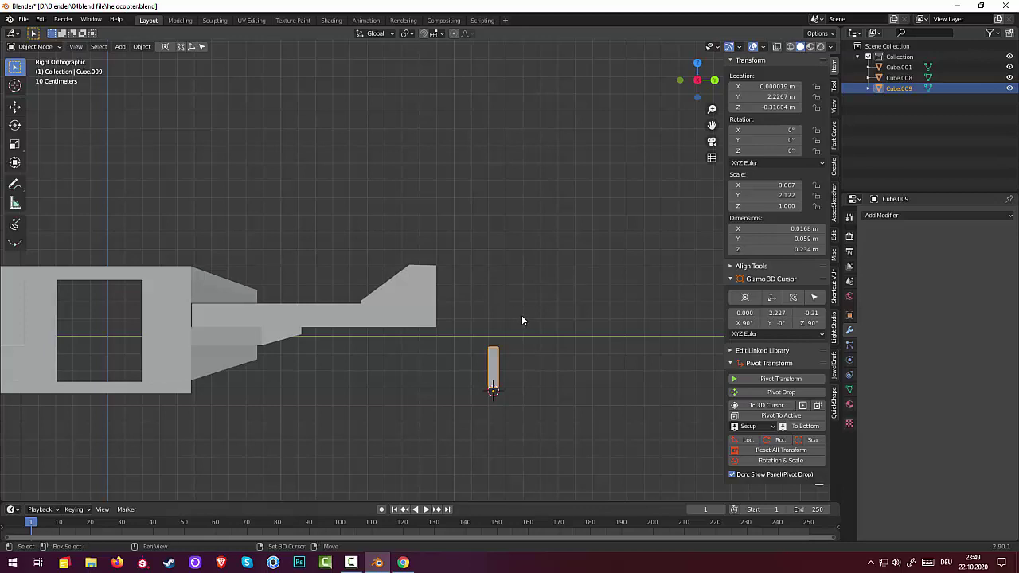
pyautogui.hotkey('shift', 'd')
pyautogui.press('r')
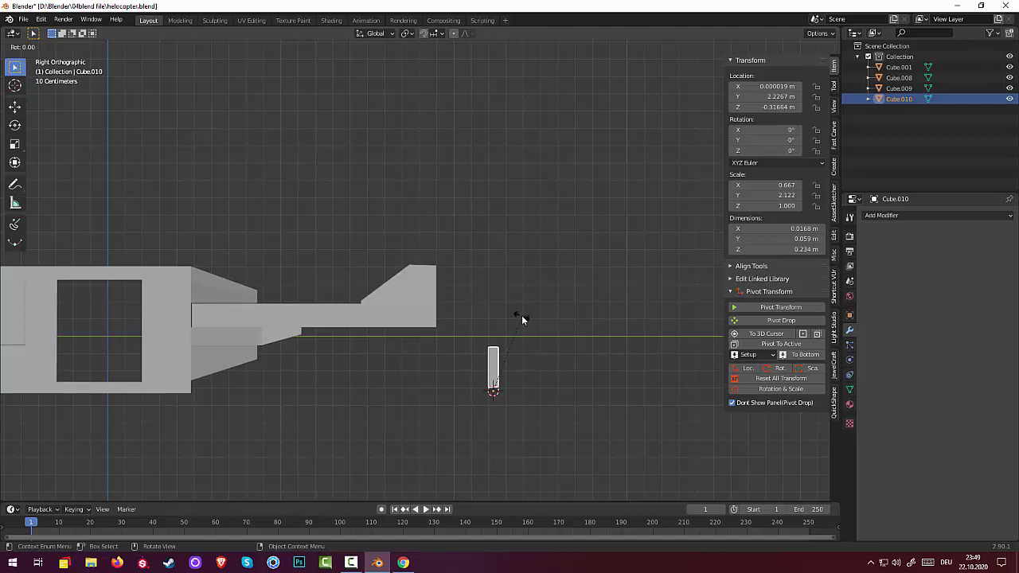
pyautogui.click(536, 441)
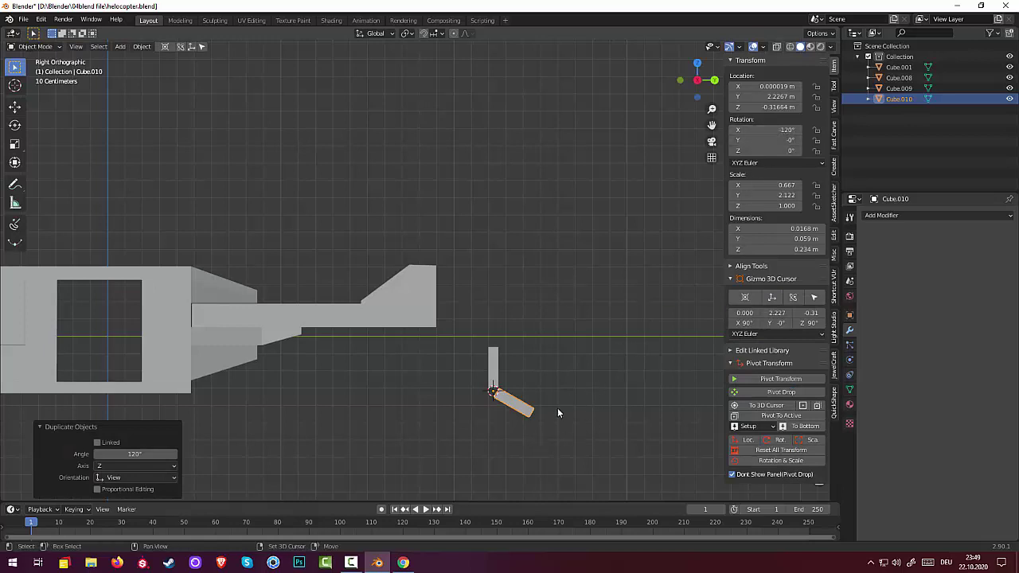
pyautogui.hotkey('shift', 'd')
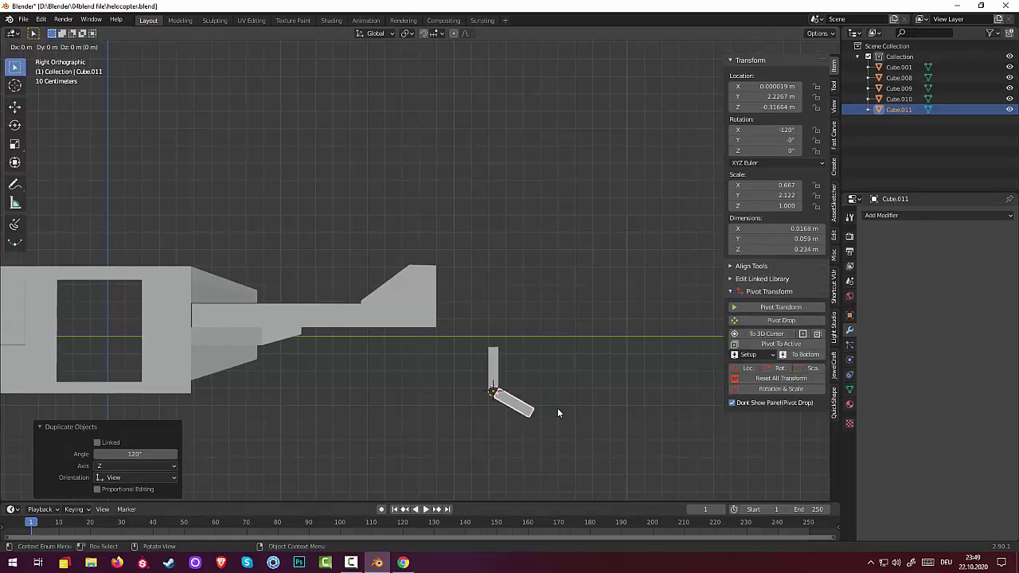
pyautogui.press('r')
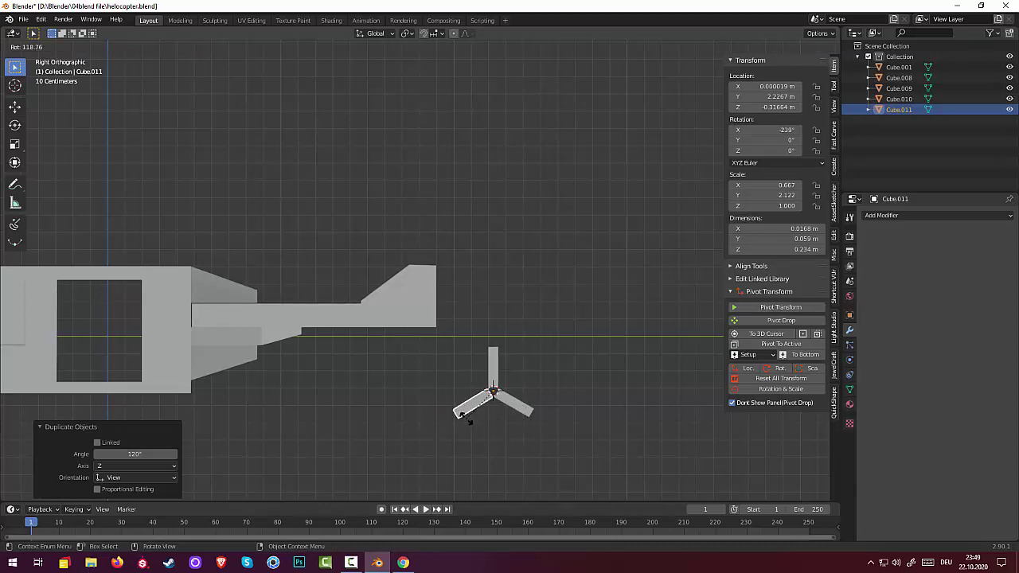
pyautogui.click(468, 420)
# - Set the second copy's X rotation to exactly -240° and inspect the three-bladed rotor
pyautogui.click(762, 131)
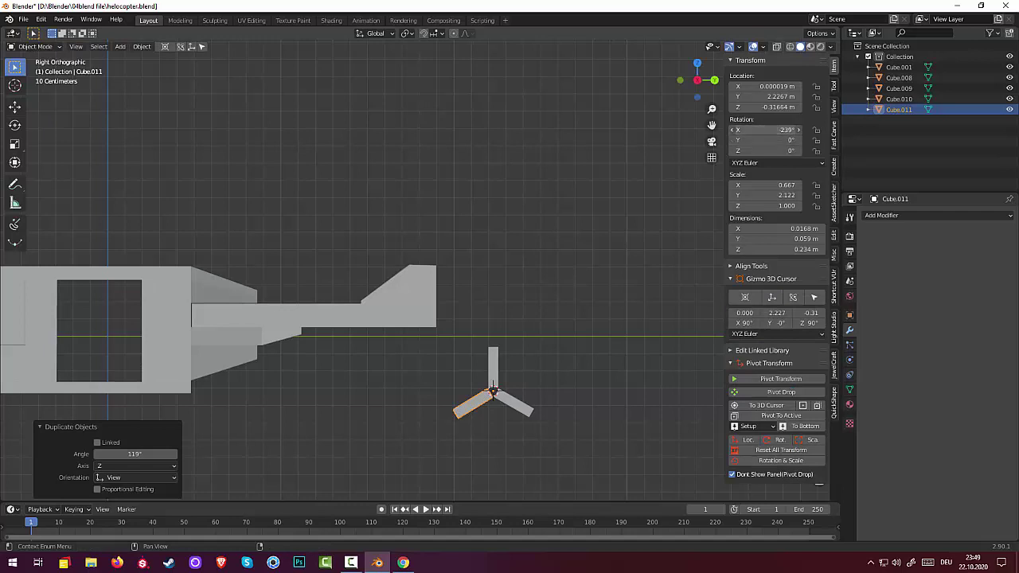
pyautogui.click(732, 130)
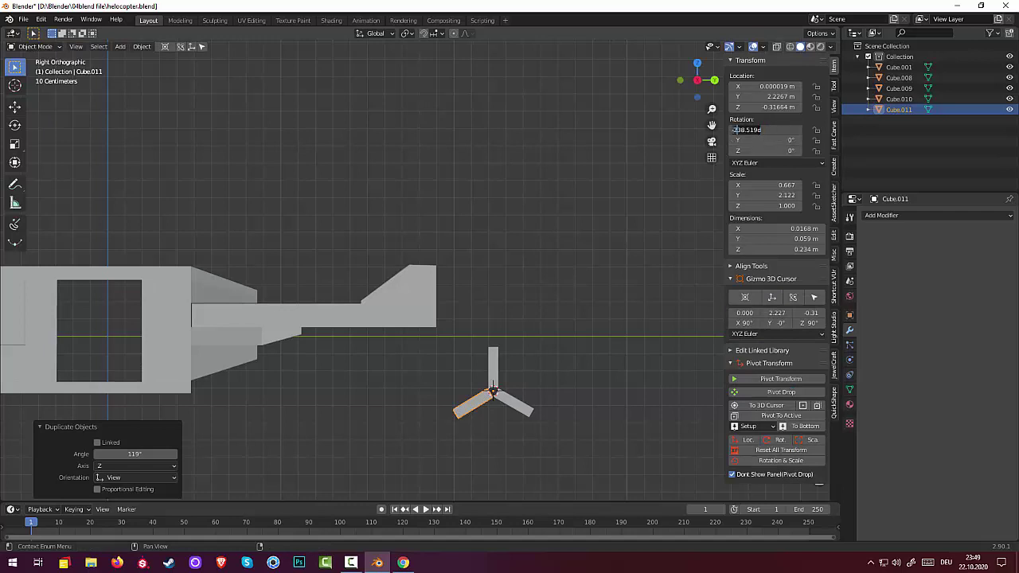
pyautogui.press('BackSpace')
pyautogui.write('-240')
pyautogui.press('Return')
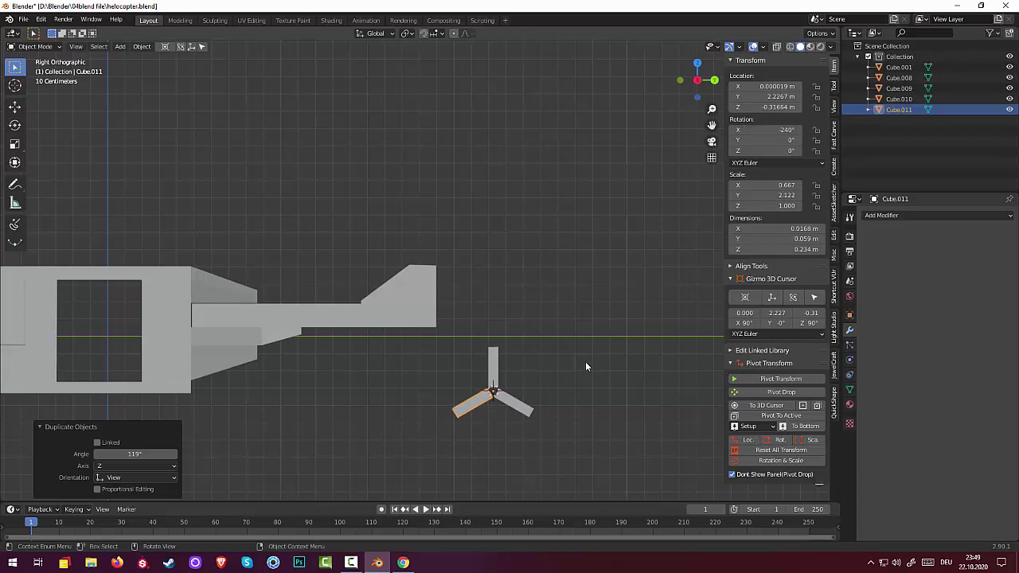
pyautogui.moveTo(586, 363)
pyautogui.mouseDown(button='middle')
pyautogui.moveTo(577, 351)
pyautogui.moveTo(491, 416)
pyautogui.mouseUp(button='middle')
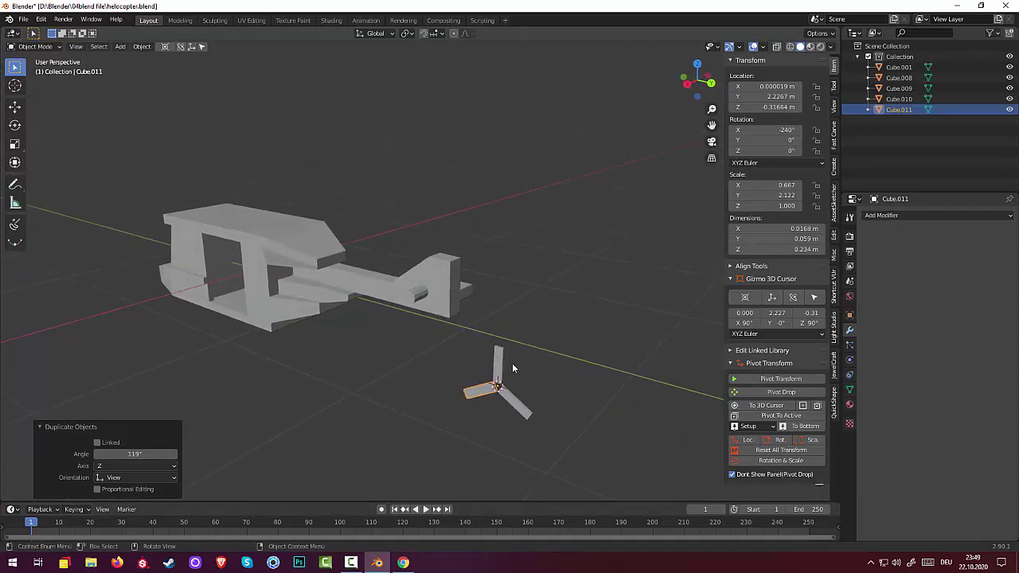
pyautogui.moveTo(512, 367)
pyautogui.mouseDown(button='middle')
pyautogui.moveTo(501, 390)
pyautogui.moveTo(493, 354)
pyautogui.mouseUp(button='middle')
pyautogui.click(493, 354)
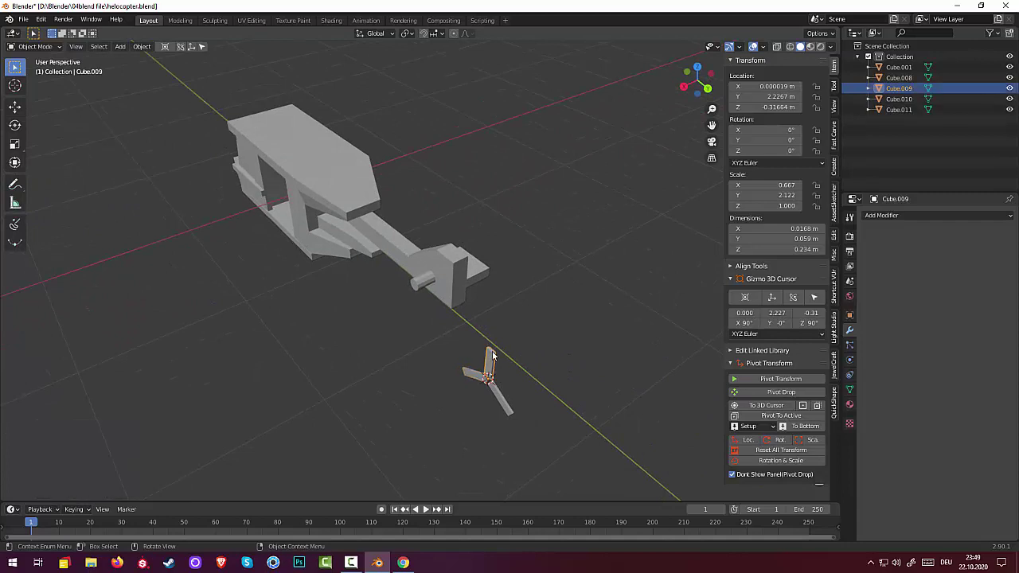
pyautogui.moveTo(509, 391)
pyautogui.mouseDown(button='middle')
pyautogui.moveTo(545, 344)
pyautogui.moveTo(506, 385)
pyautogui.mouseUp(button='middle')
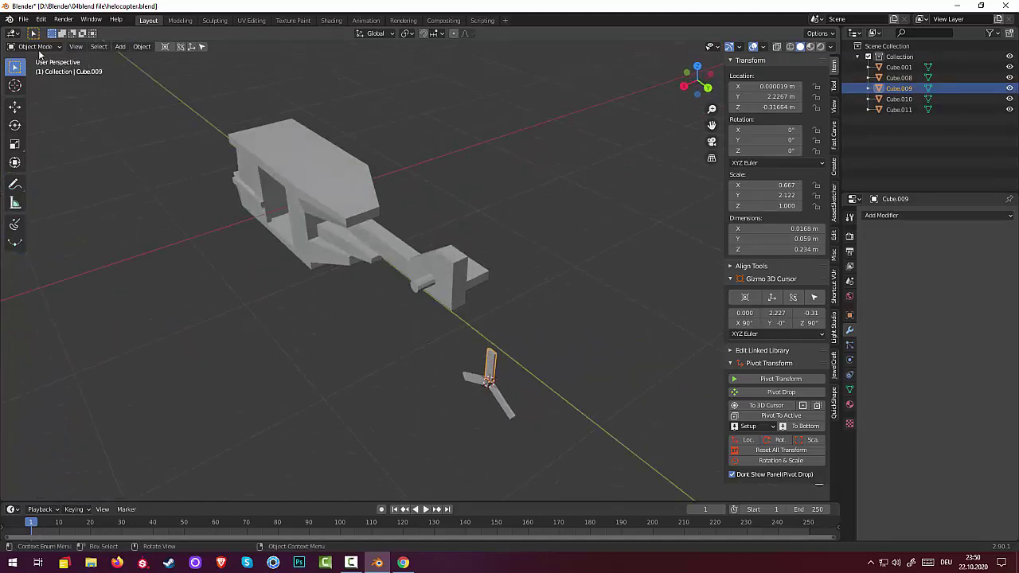
pyautogui.moveTo(478, 357)
pyautogui.mouseDown(button='middle')
pyautogui.moveTo(532, 323)
pyautogui.moveTo(508, 379)
pyautogui.moveTo(480, 391)
pyautogui.moveTo(514, 381)
pyautogui.mouseUp(button='middle')
# - Scale the three blades up to 1.224 and join them into one rotor object
pyautogui.press('KP_3')
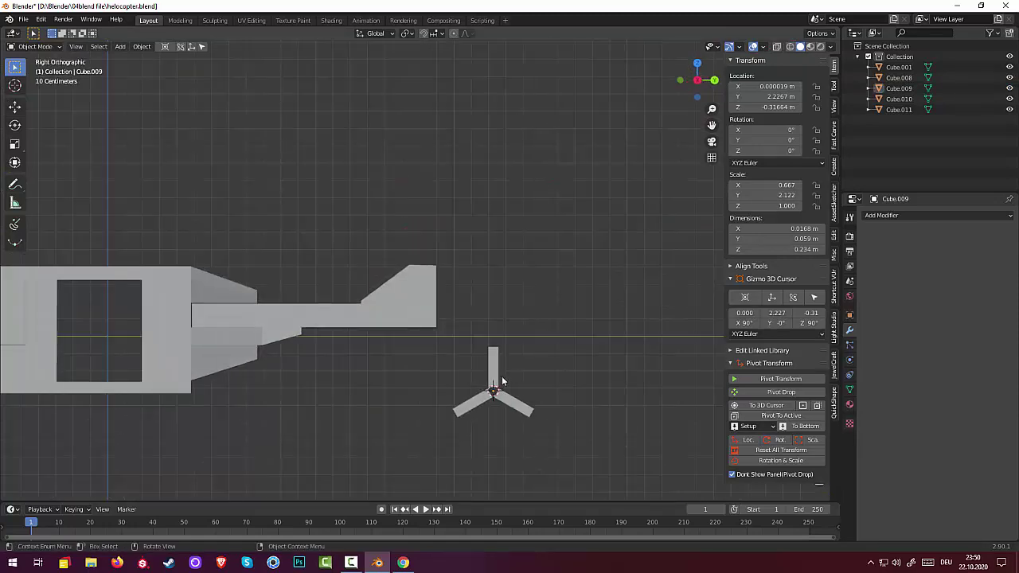
pyautogui.click(494, 370)
pyautogui.keyDown('shift'); pyautogui.click(510, 404); pyautogui.keyUp('shift')
pyautogui.keyDown('shift'); pyautogui.click(481, 403); pyautogui.keyUp('shift')
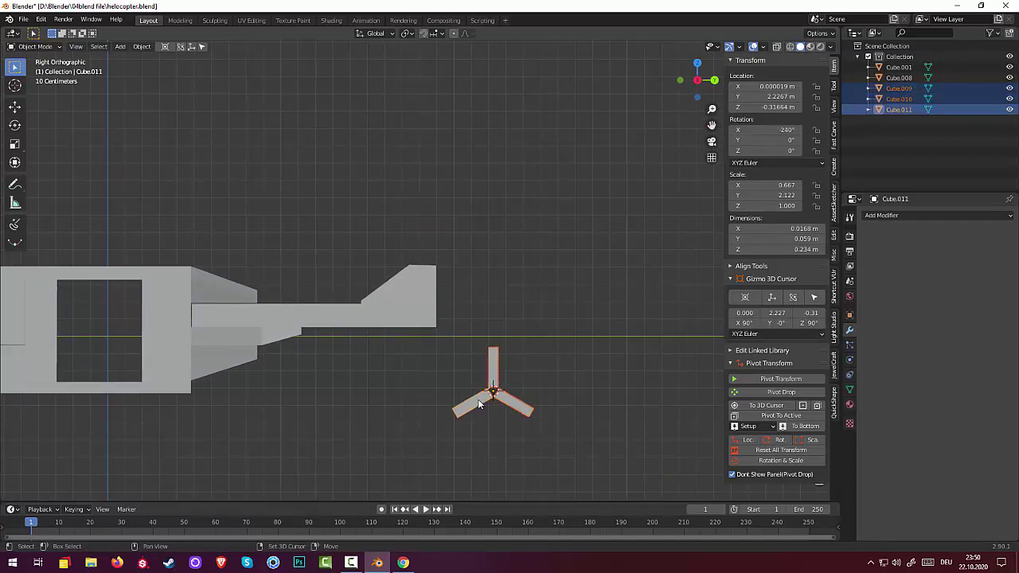
pyautogui.press('s')
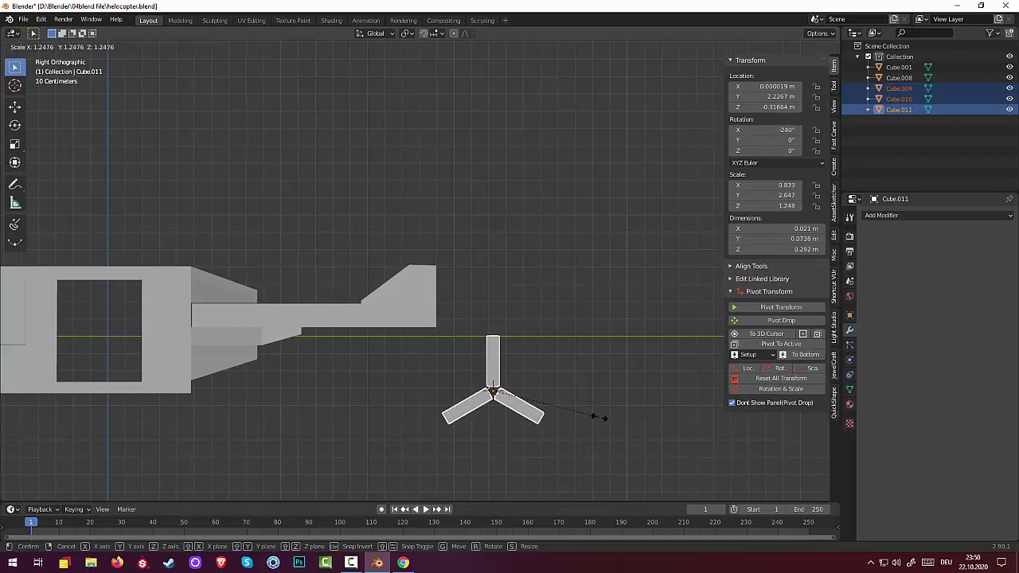
pyautogui.click(596, 416)
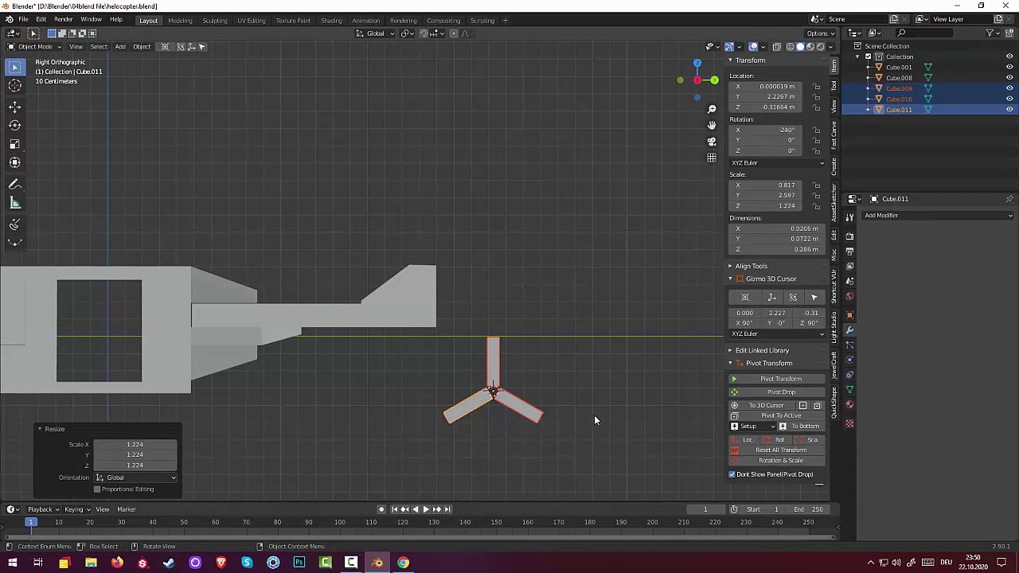
pyautogui.press('ctrl')
pyautogui.hotkey('ctrl', 'j')
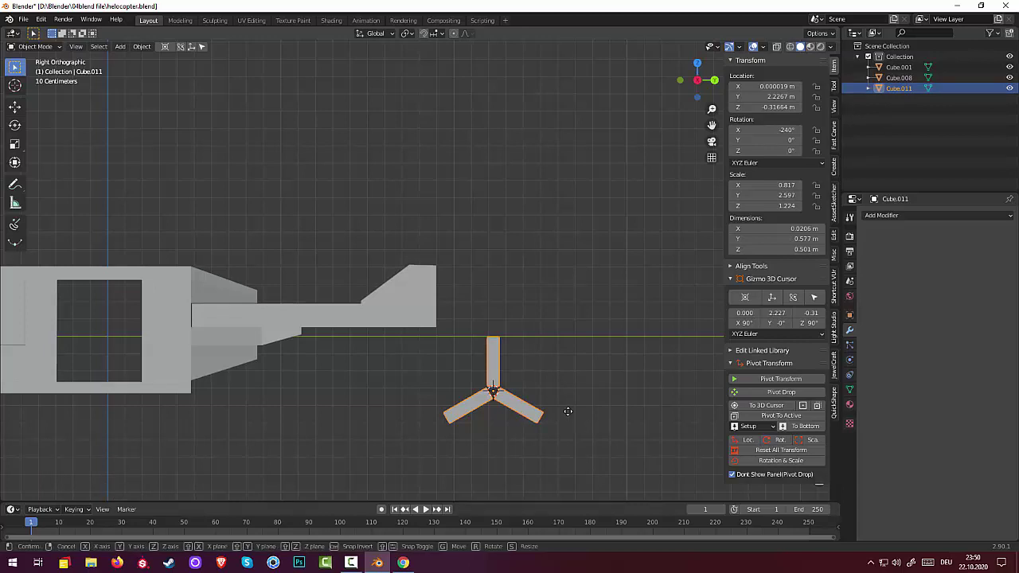
# - Move the rotor onto the tail fin, refining it in top view to X 0.12305, Y 1.7015 m
pyautogui.press('g')
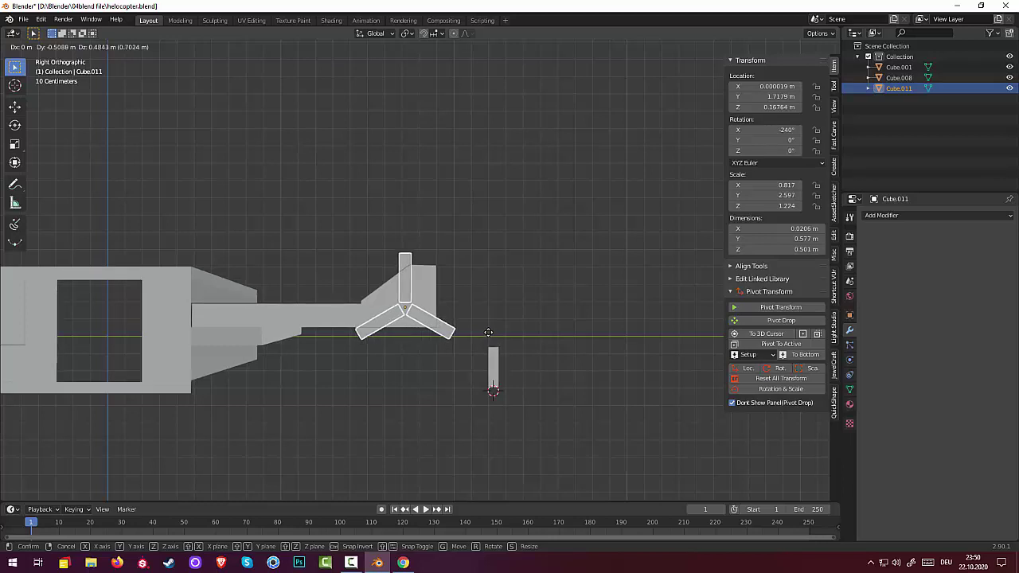
pyautogui.click(485, 334)
pyautogui.moveTo(486, 334)
pyautogui.mouseDown(button='middle')
pyautogui.moveTo(546, 376)
pyautogui.moveTo(450, 370)
pyautogui.mouseUp(button='middle')
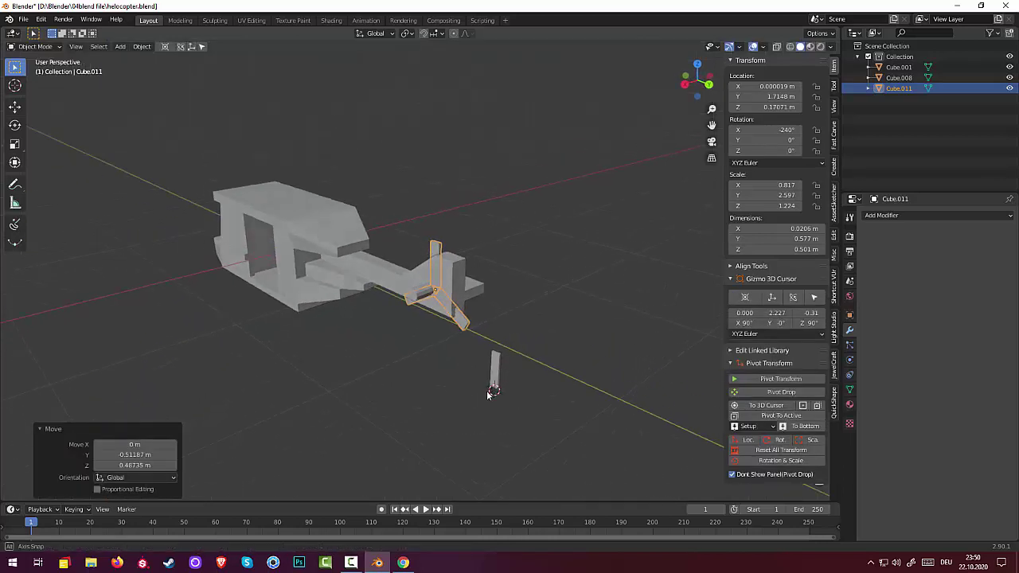
pyautogui.press('g')
pyautogui.click(441, 328)
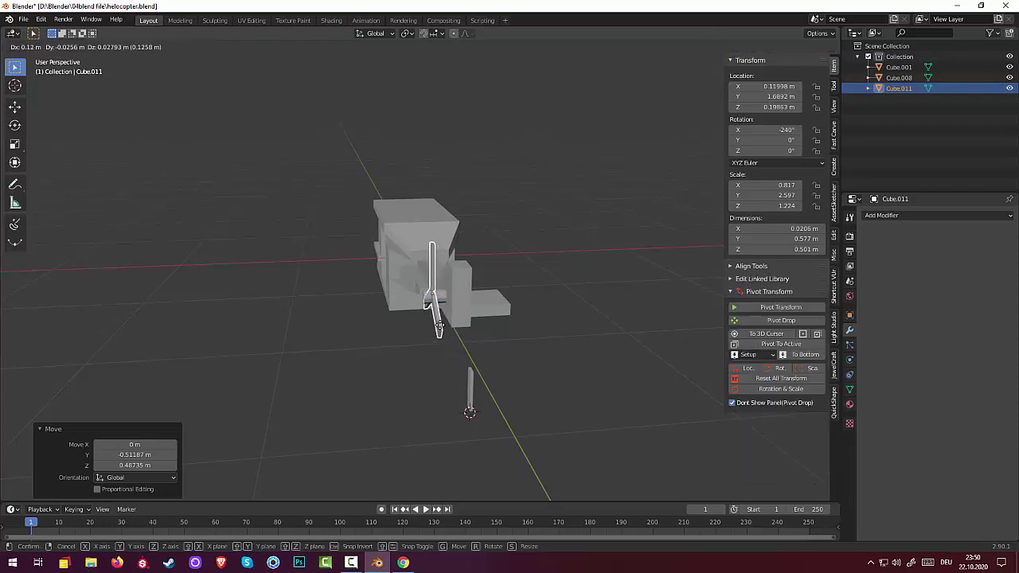
pyautogui.press('KP_7')
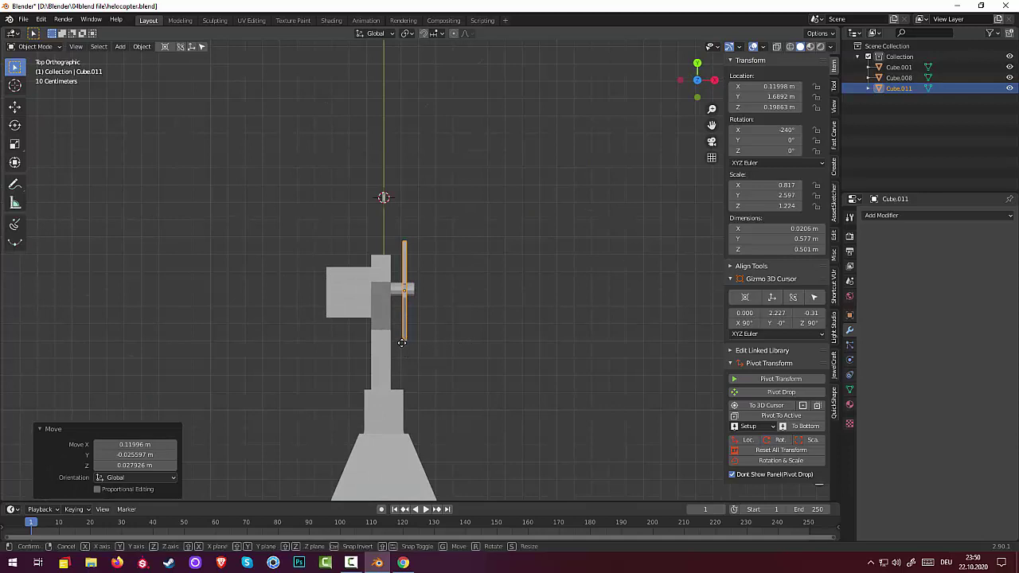
pyautogui.press('g')
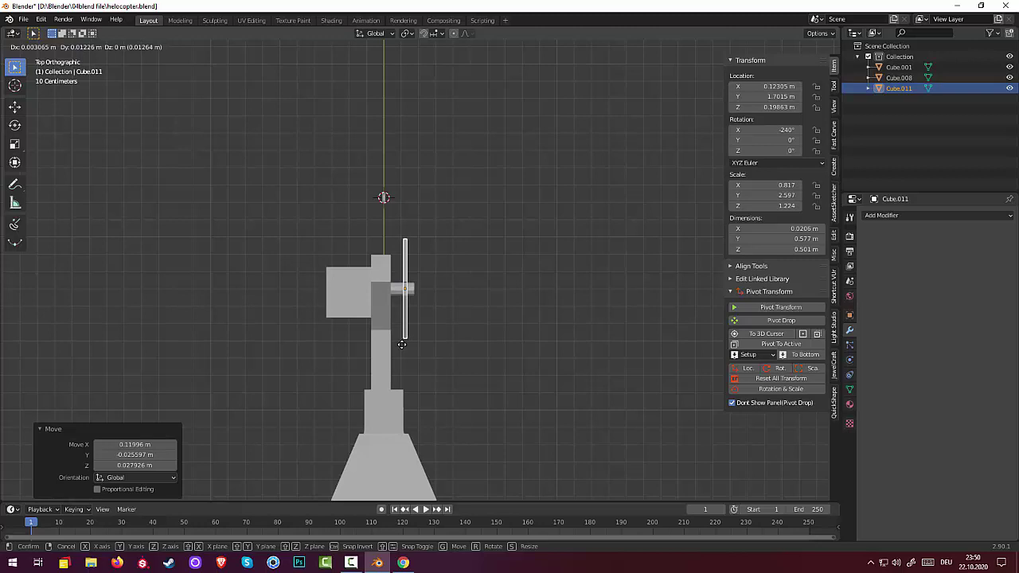
pyautogui.click(402, 343)
pyautogui.moveTo(530, 348)
pyautogui.mouseDown(button='middle')
pyautogui.moveTo(426, 296)
pyautogui.moveTo(414, 209)
pyautogui.moveTo(456, 198)
pyautogui.moveTo(451, 297)
pyautogui.mouseUp(button='middle')
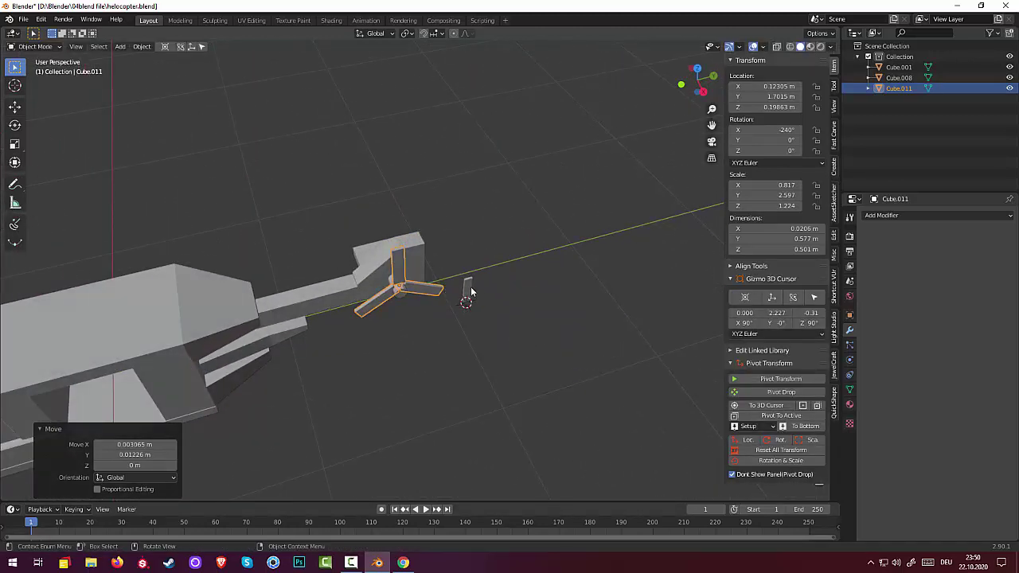
# - Delete the small leftover piece from the fuselage mesh in Edit Mode
pyautogui.click(468, 293)
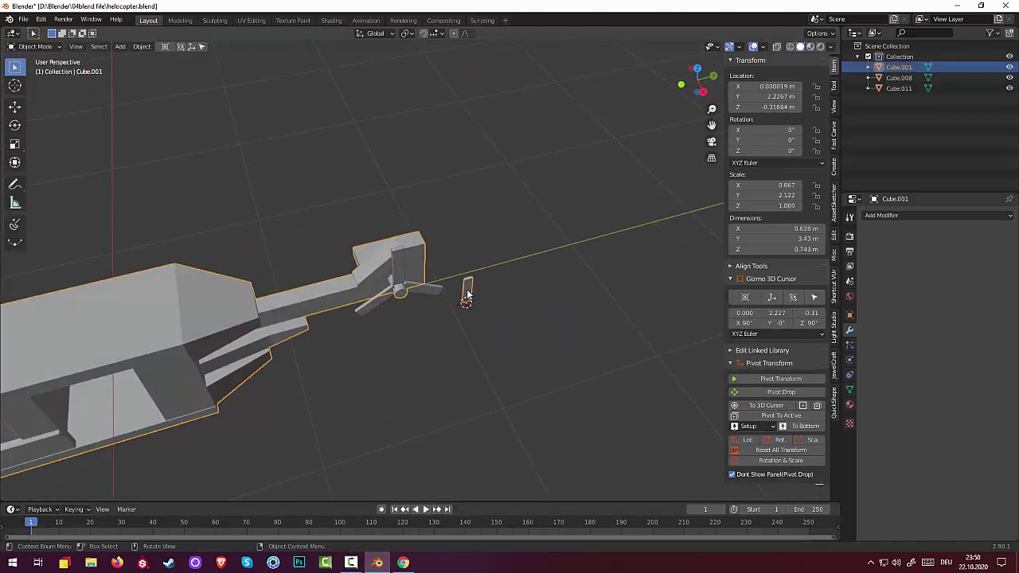
pyautogui.click(36, 48)
pyautogui.click(33, 64)
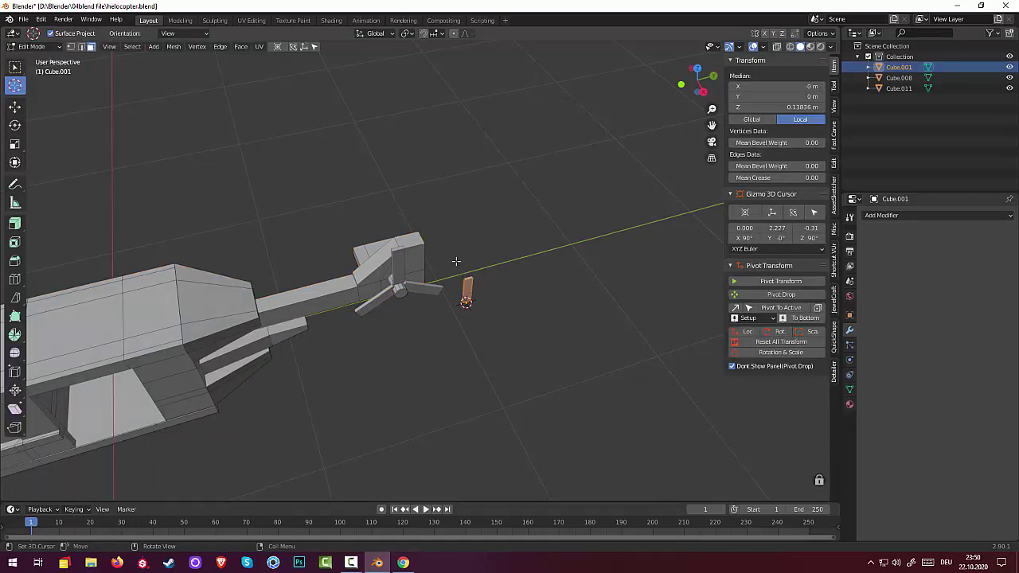
pyautogui.press('x')
pyautogui.click(444, 268)
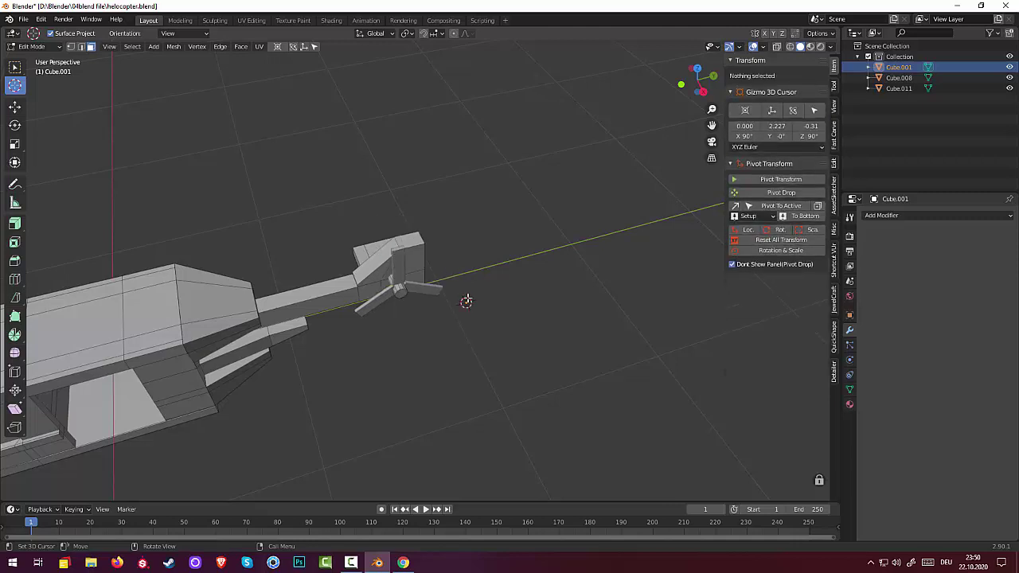
# - Reset the 3D cursor to the world origin with zero rotation
pyautogui.moveTo(448, 334)
pyautogui.mouseDown(button='middle')
pyautogui.moveTo(401, 305)
pyautogui.moveTo(381, 346)
pyautogui.mouseUp(button='middle')
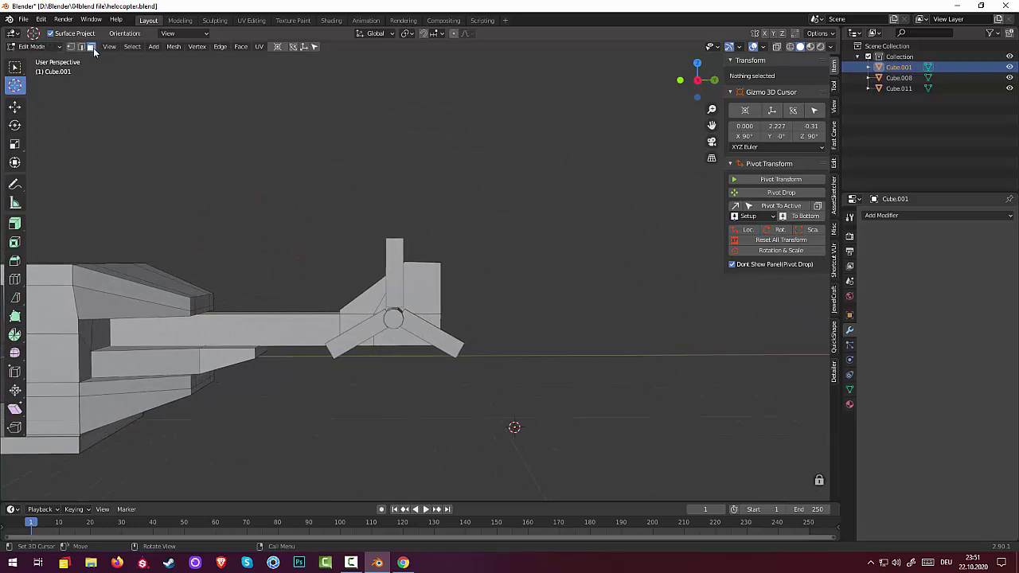
pyautogui.click(394, 317)
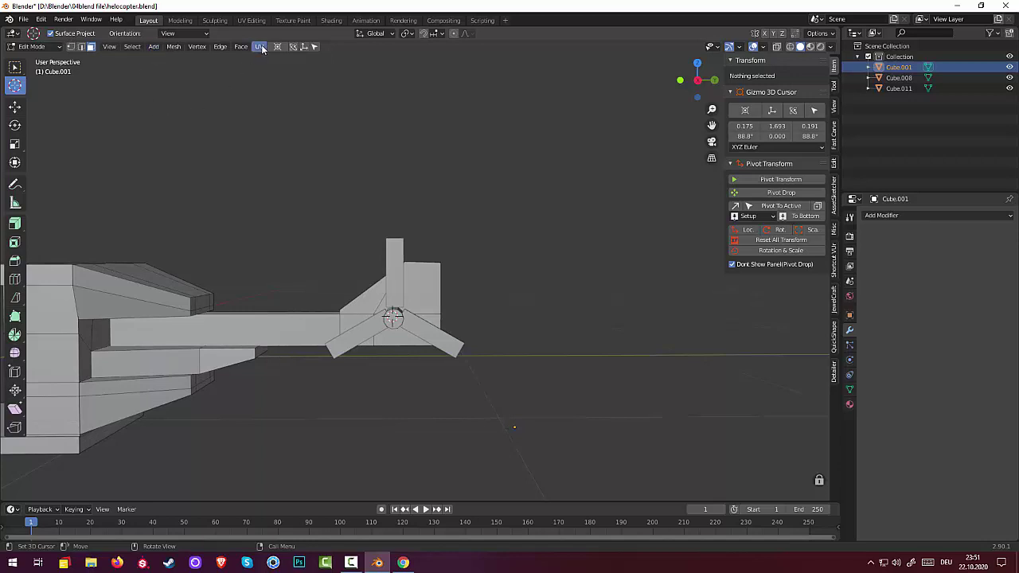
pyautogui.click(304, 46)
pyautogui.click(276, 47)
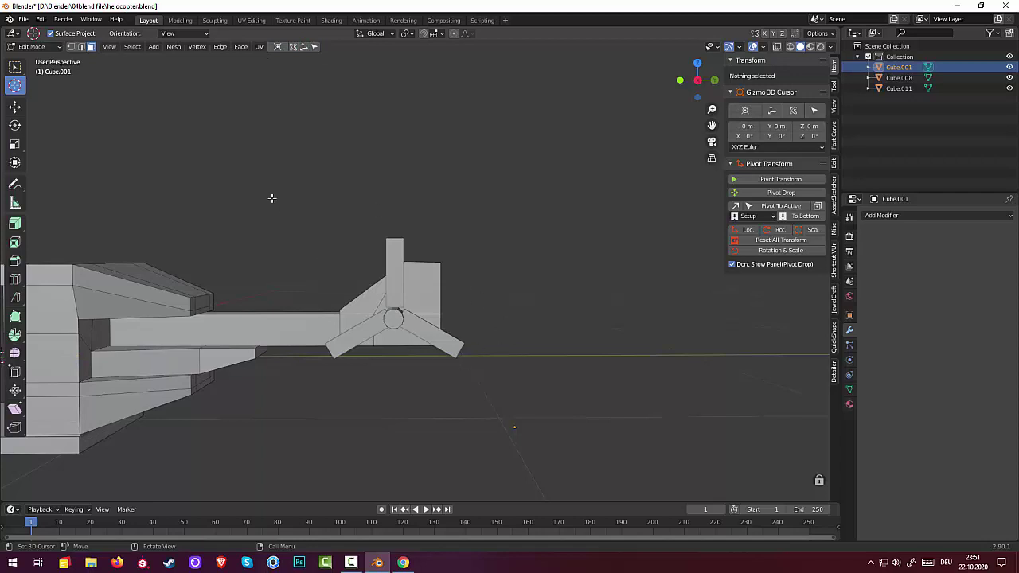
# - In Object Mode, nudge the tail rotor to X 0.12342, Y 1.6971, Z 0.17654 m on the hub
pyautogui.click(33, 46)
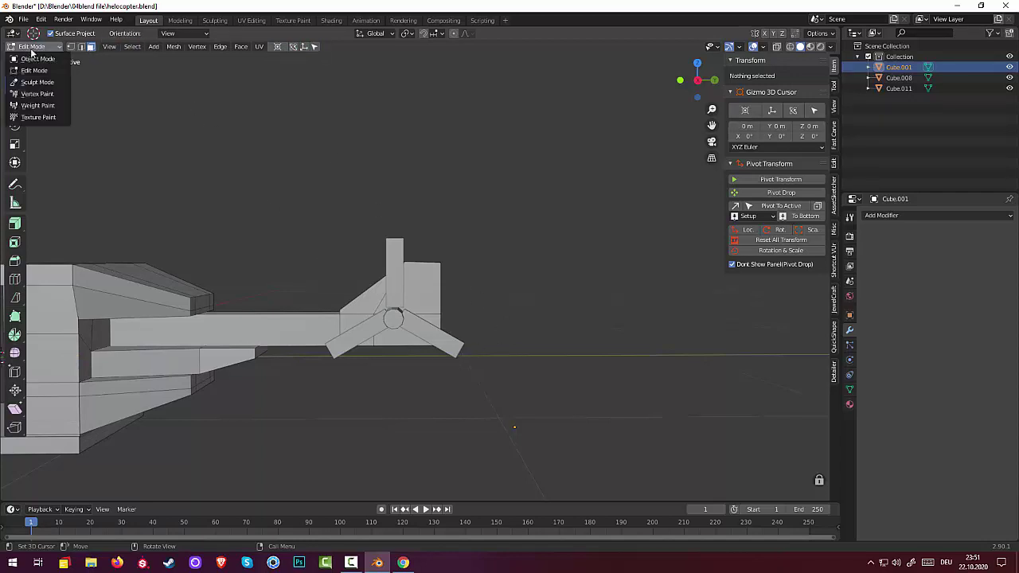
pyautogui.click(37, 64)
pyautogui.click(422, 332)
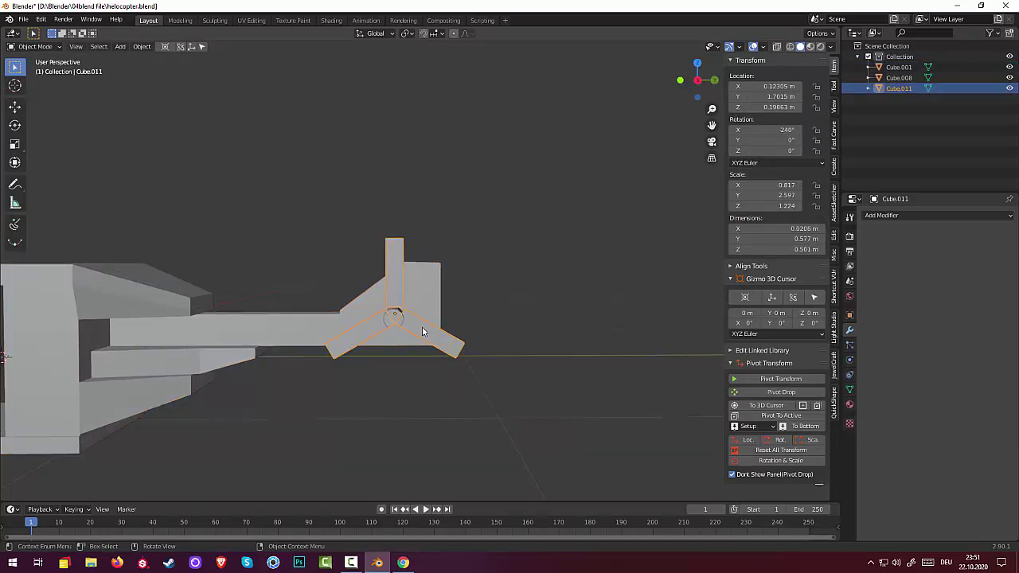
pyautogui.press('g')
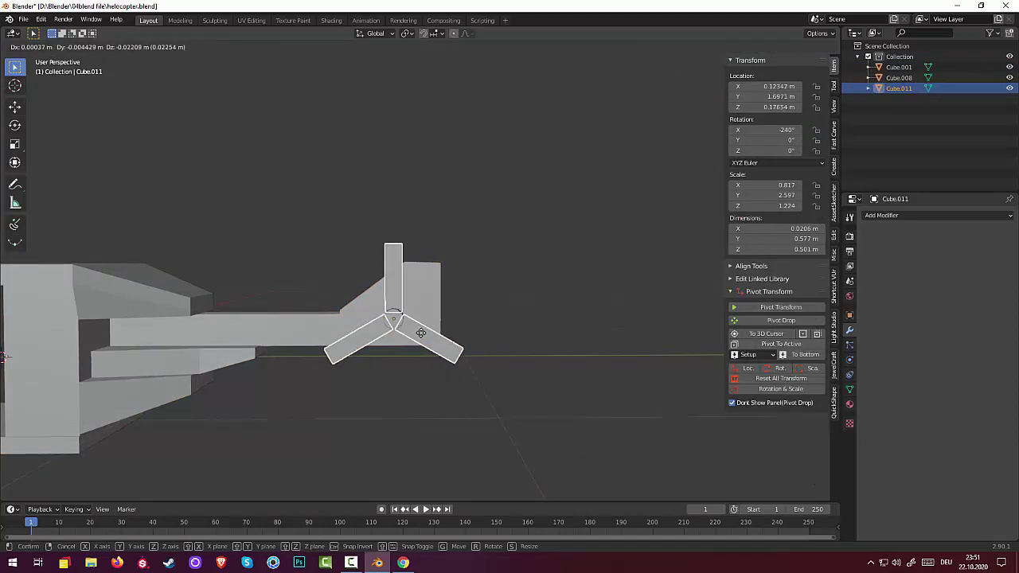
pyautogui.click(420, 332)
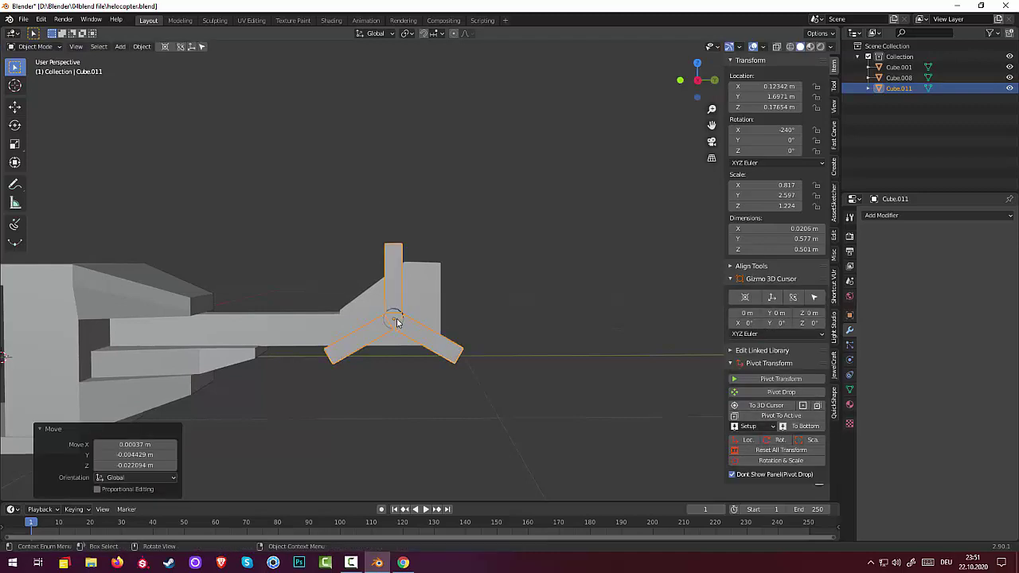
pyautogui.click(398, 322)
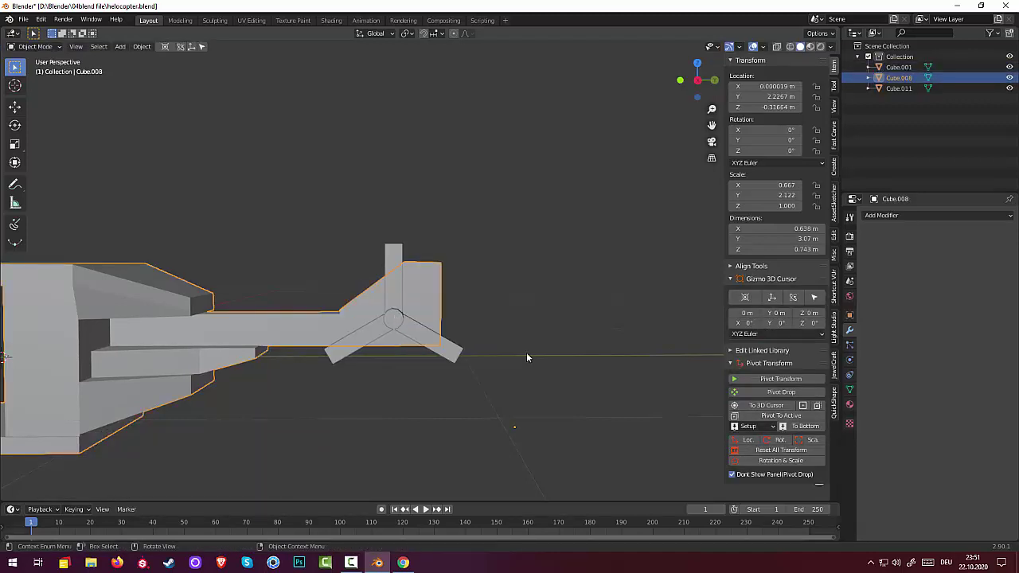
# - Enter Edit Mode on the tail boom and reset the 3D cursor to the origin
pyautogui.moveTo(526, 353)
pyautogui.mouseDown(button='middle')
pyautogui.moveTo(409, 373)
pyautogui.moveTo(410, 357)
pyautogui.moveTo(571, 362)
pyautogui.moveTo(557, 362)
pyautogui.mouseUp(button='middle')
pyautogui.click(32, 46)
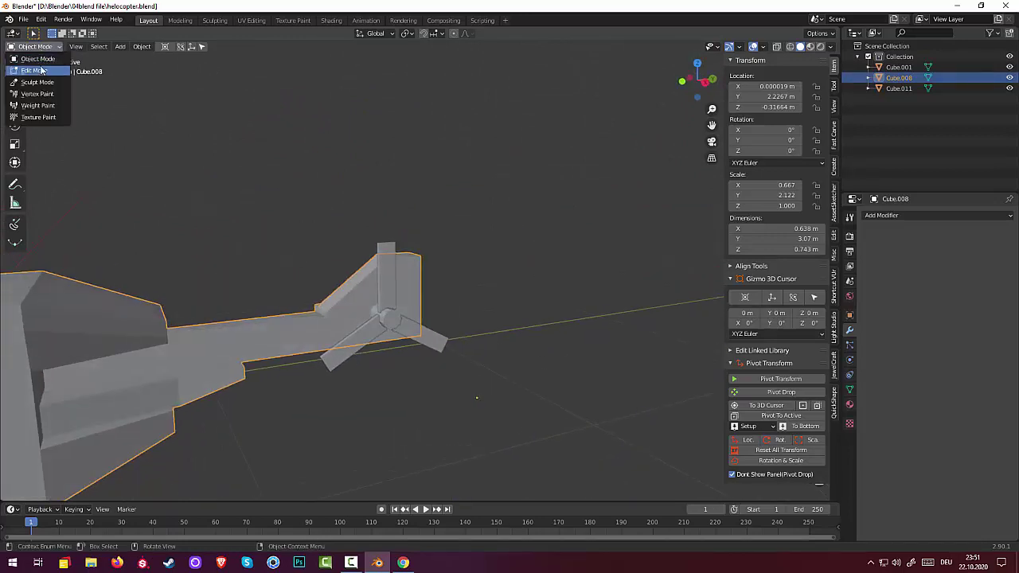
pyautogui.click(43, 68)
pyautogui.click(387, 318)
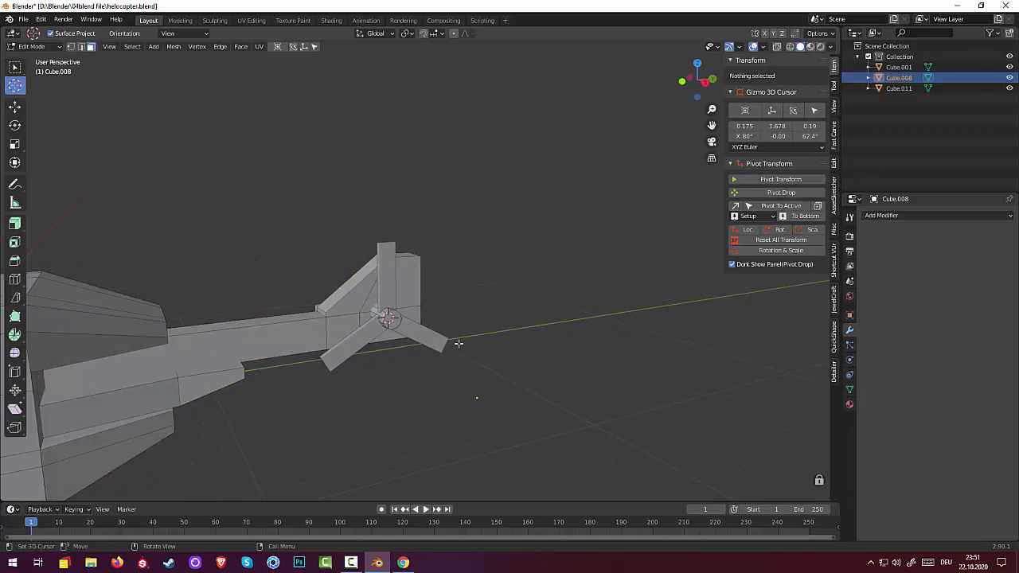
pyautogui.click(292, 47)
# - Select the hub face on the tail fin, grow the selection and scale it up
pyautogui.press('w')
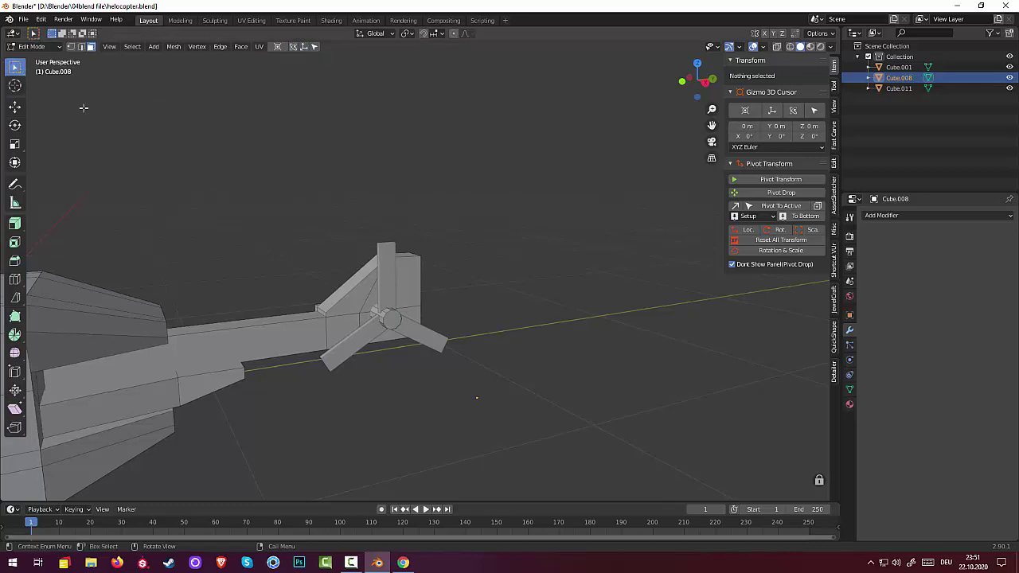
pyautogui.click(389, 320)
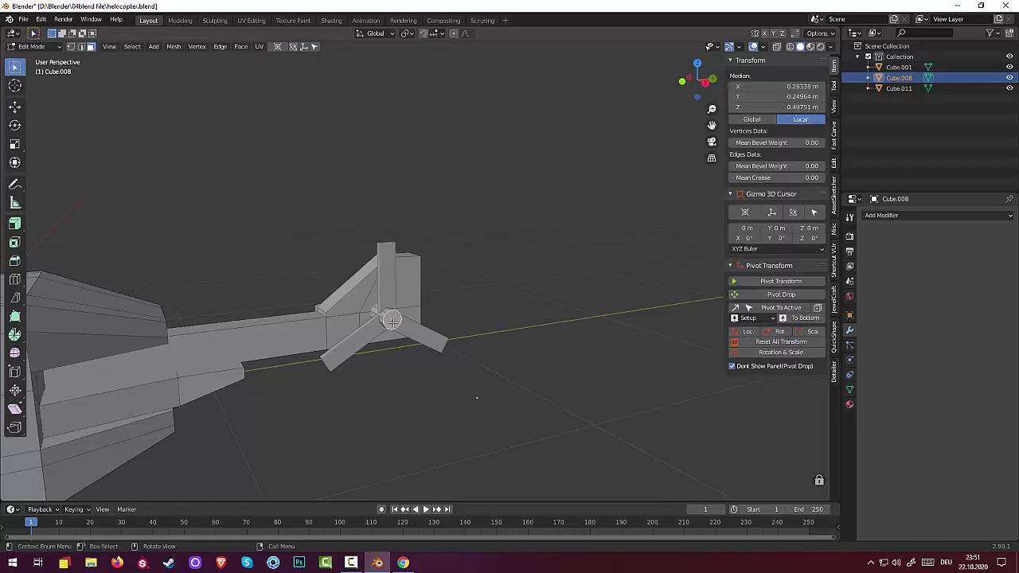
pyautogui.press('ctrl+KP_Add')
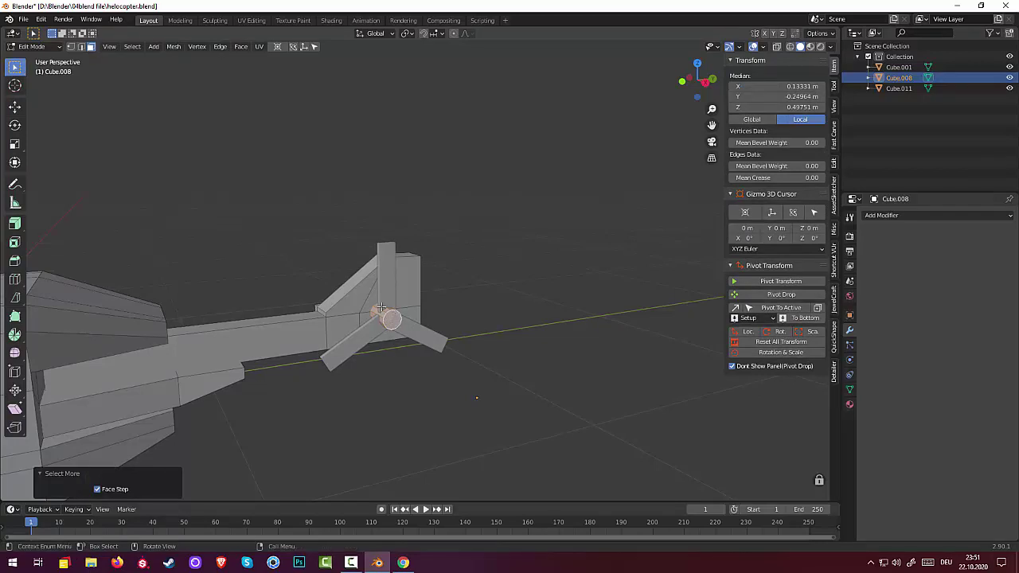
pyautogui.press('s')
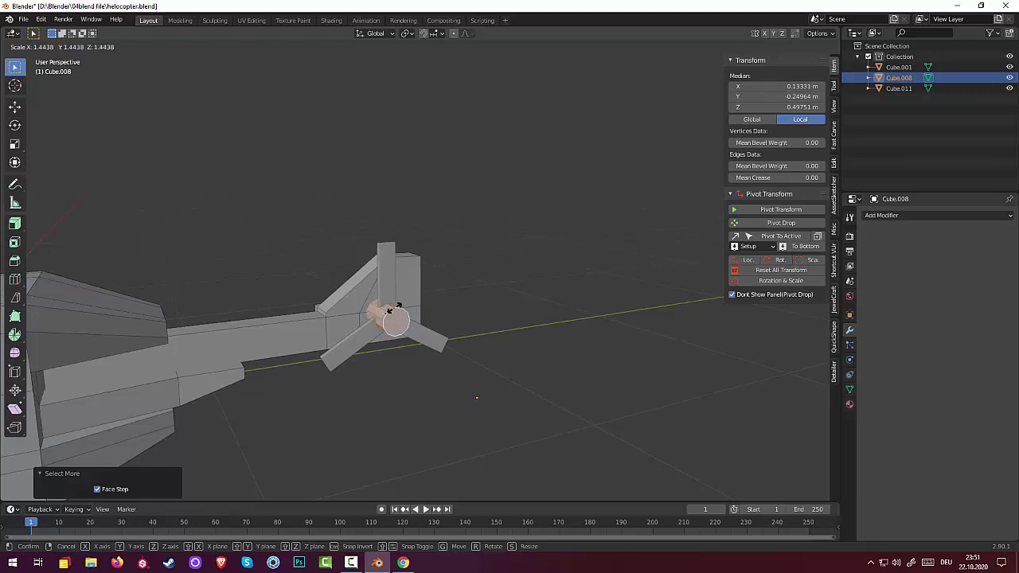
pyautogui.click(391, 309)
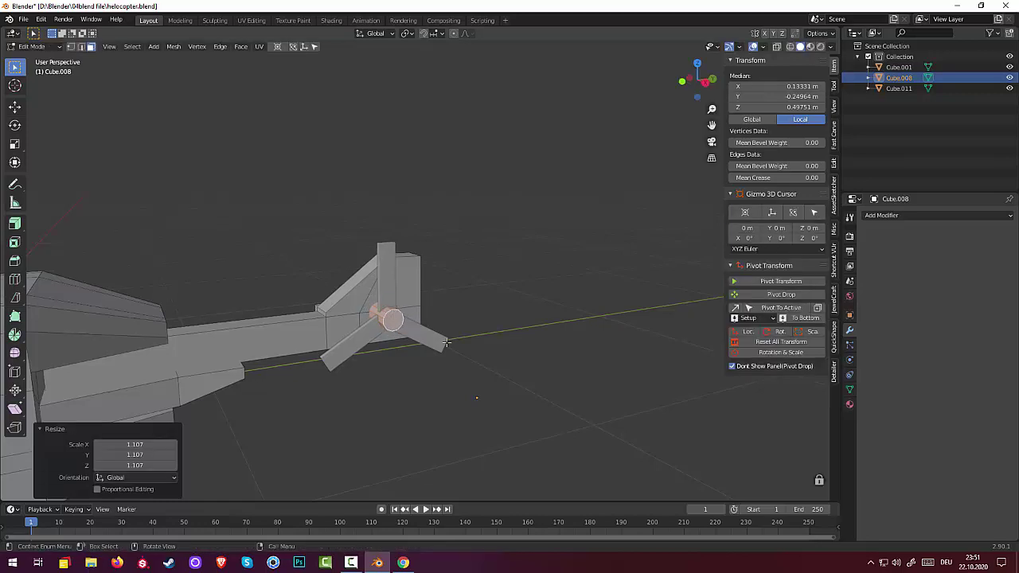
pyautogui.moveTo(391, 310)
pyautogui.mouseDown(button='middle')
pyautogui.moveTo(377, 342)
pyautogui.moveTo(398, 318)
pyautogui.mouseUp(button='middle')
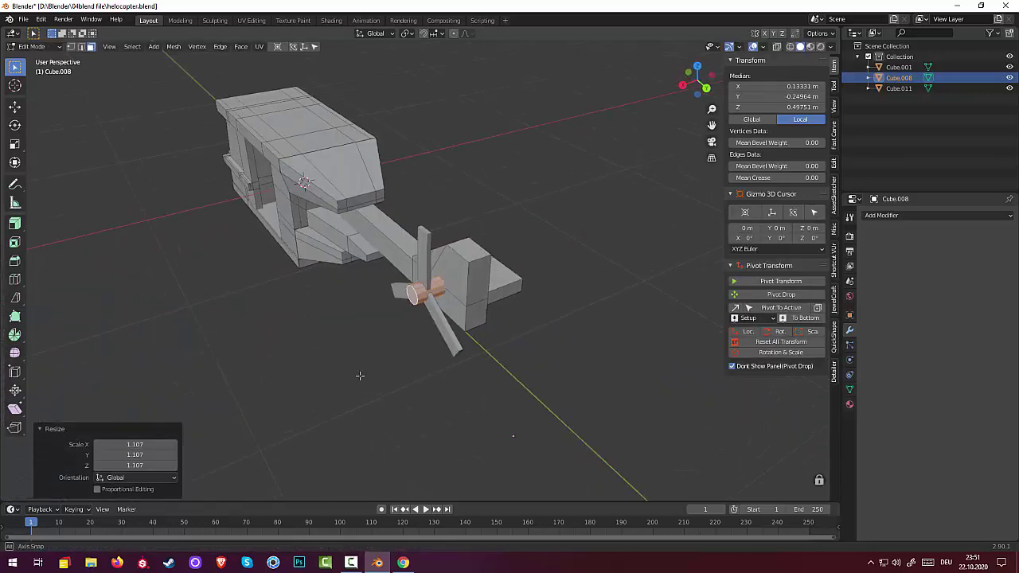
pyautogui.scroll(3, 398, 318)
pyautogui.click(398, 319)
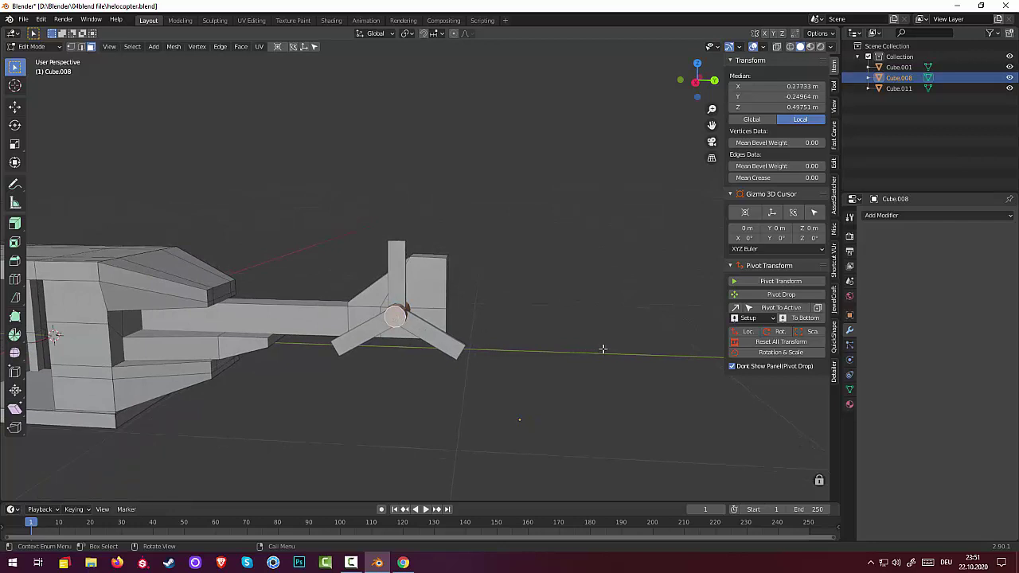
# - Inset the hub face by a thin 0.01547 m, redoing an earlier inset
pyautogui.press('i')
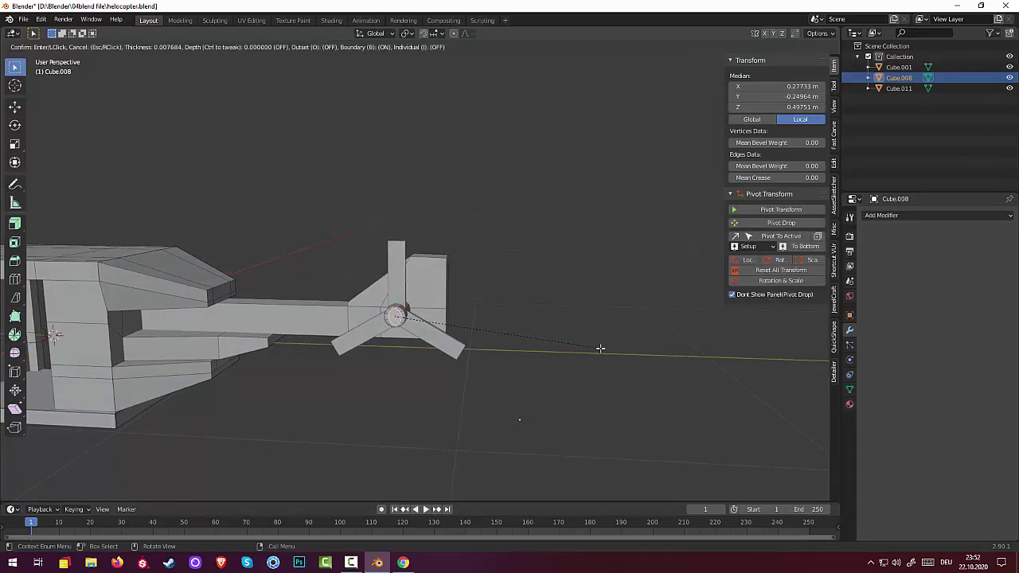
pyautogui.click(601, 348)
pyautogui.hotkey('ctrl', 'z')
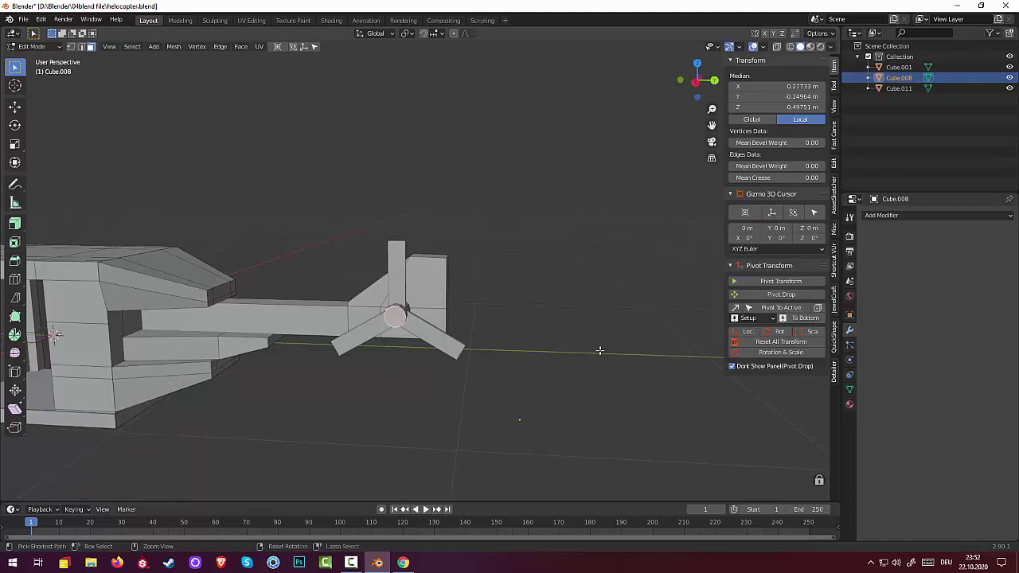
pyautogui.click(783, 352)
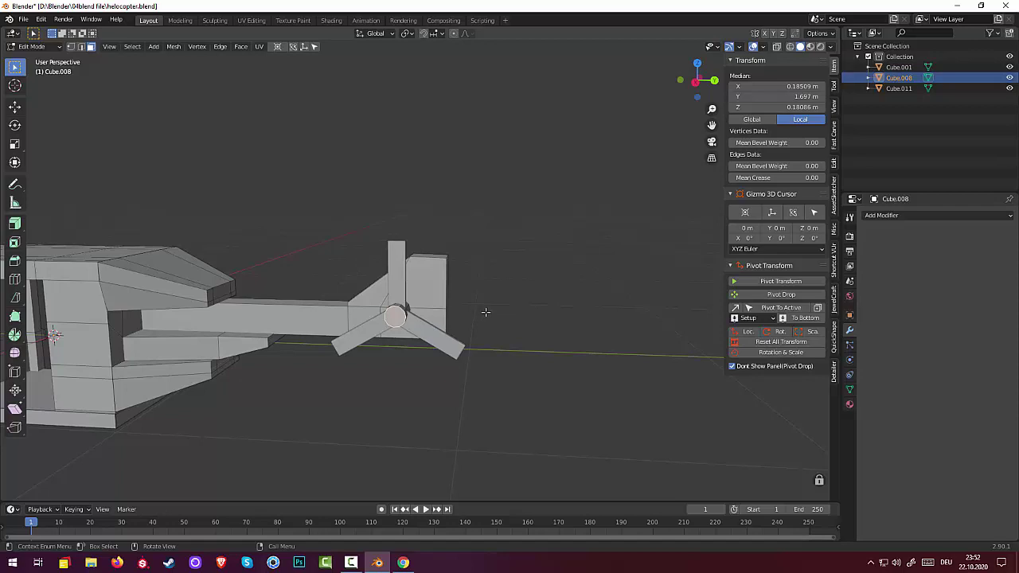
pyautogui.press('i')
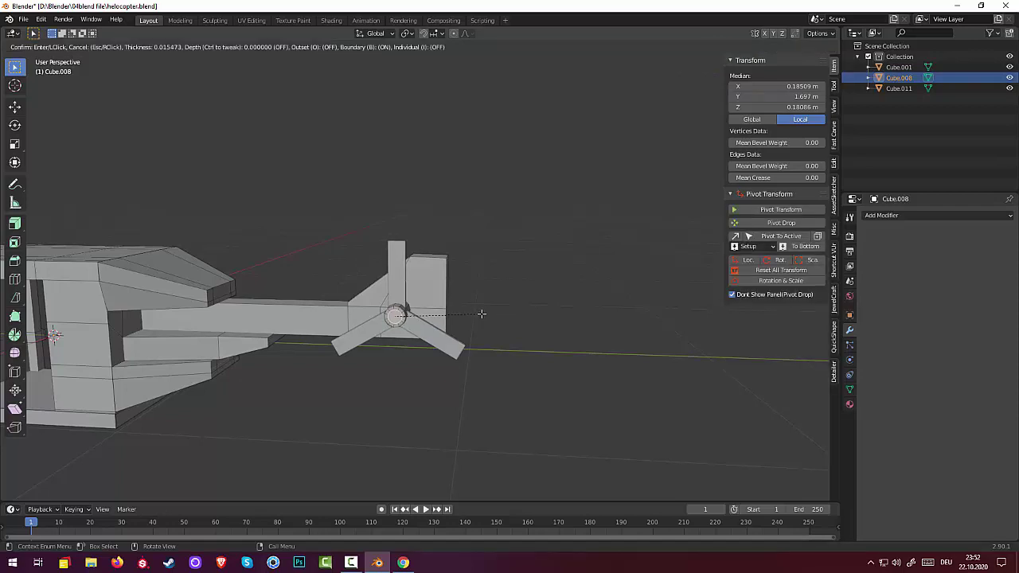
pyautogui.click(481, 314)
# - Extrude the inset face 0.080315 m inward to recess the hub
pyautogui.moveTo(484, 323); pyautogui.dragTo(390, 327, button='middle')
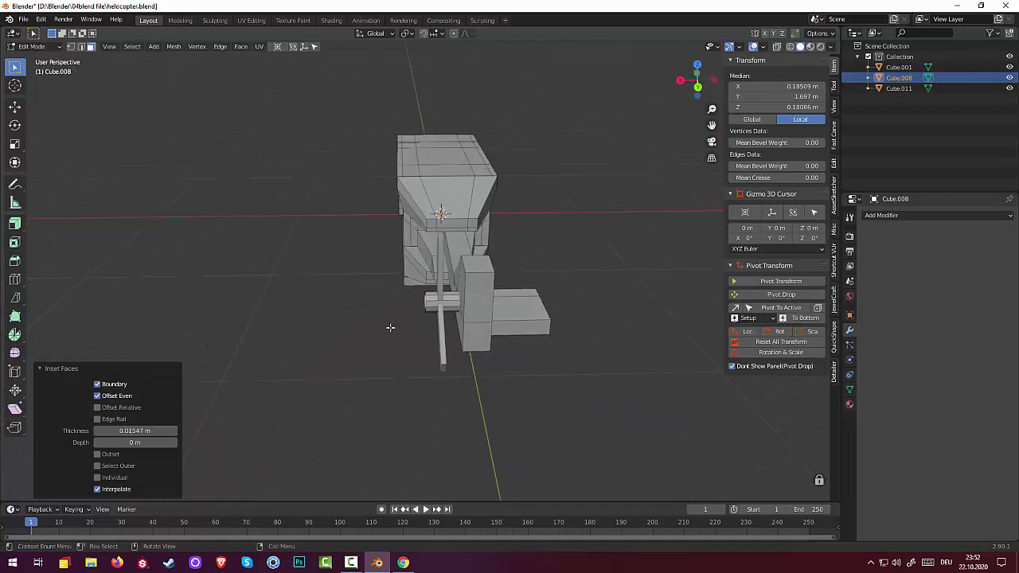
pyautogui.press('e')
pyautogui.click(431, 314)
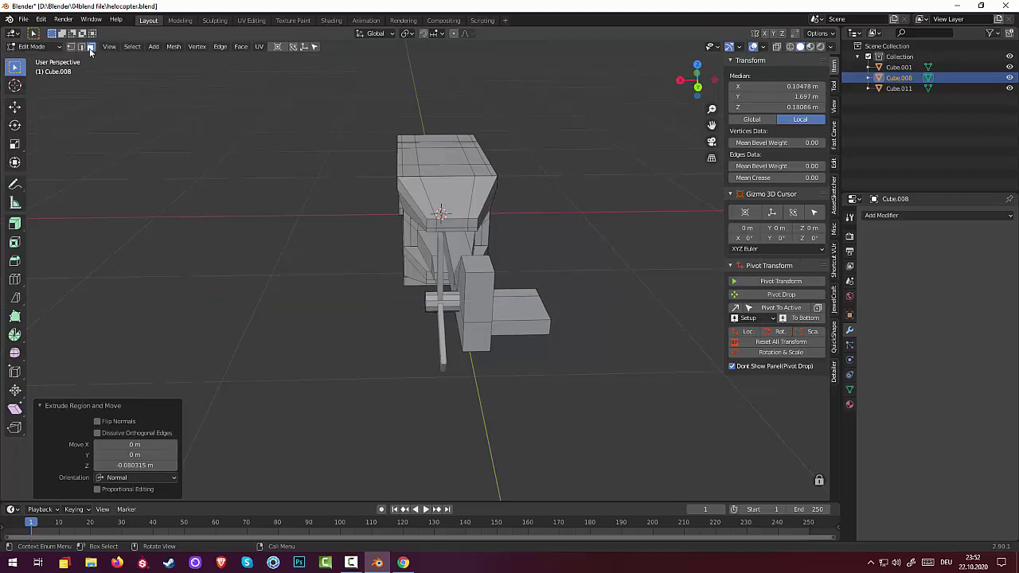
pyautogui.click(38, 48)
# - In Object Mode, scale the tail rotor up by about 11%
pyautogui.click(38, 58)
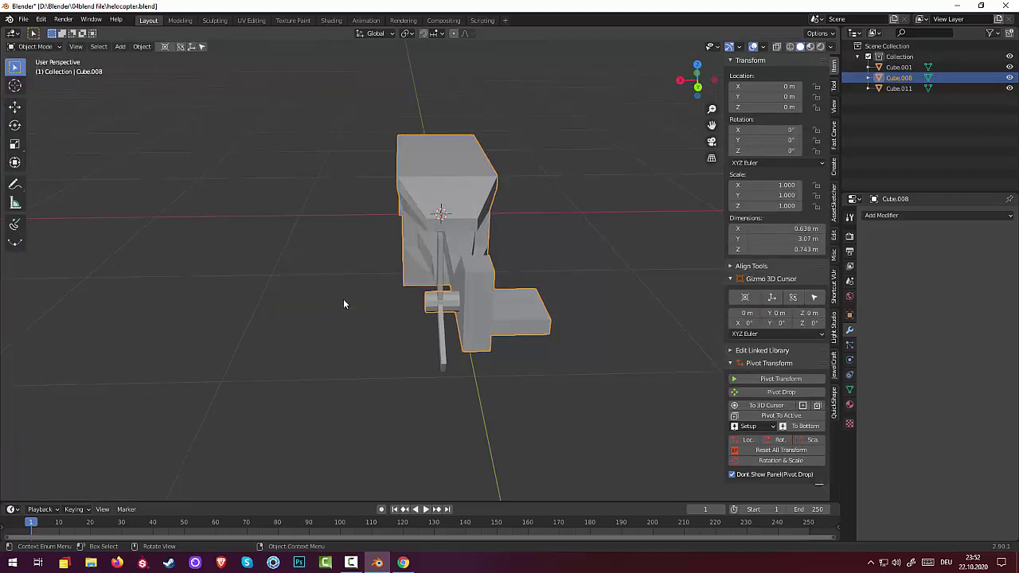
pyautogui.click(444, 355)
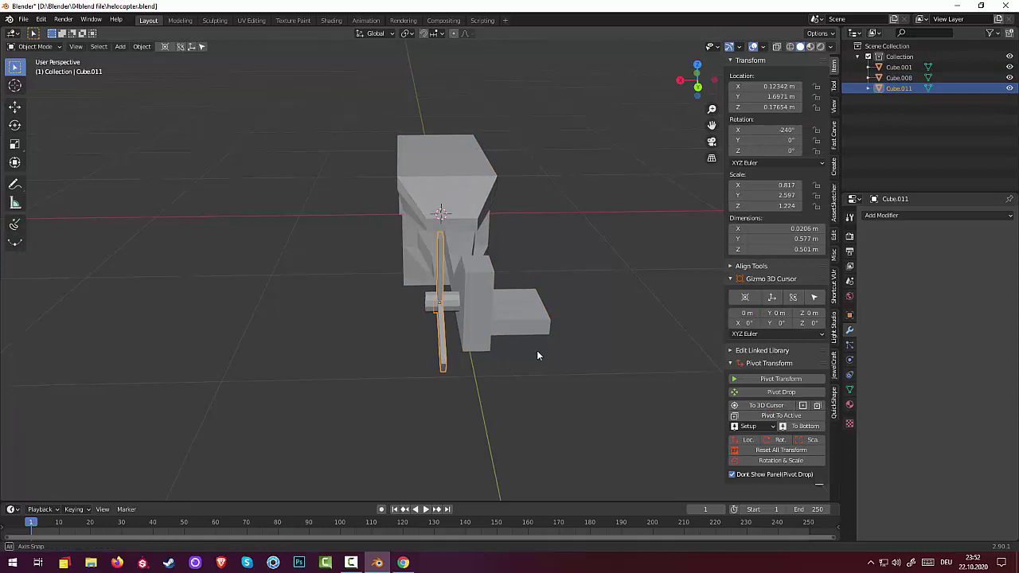
pyautogui.moveTo(536, 350)
pyautogui.mouseDown(button='middle')
pyautogui.moveTo(609, 322)
pyautogui.moveTo(695, 312)
pyautogui.moveTo(782, 345)
pyautogui.moveTo(684, 335)
pyautogui.moveTo(637, 317)
pyautogui.moveTo(655, 305)
pyautogui.moveTo(652, 317)
pyautogui.mouseUp(button='middle')
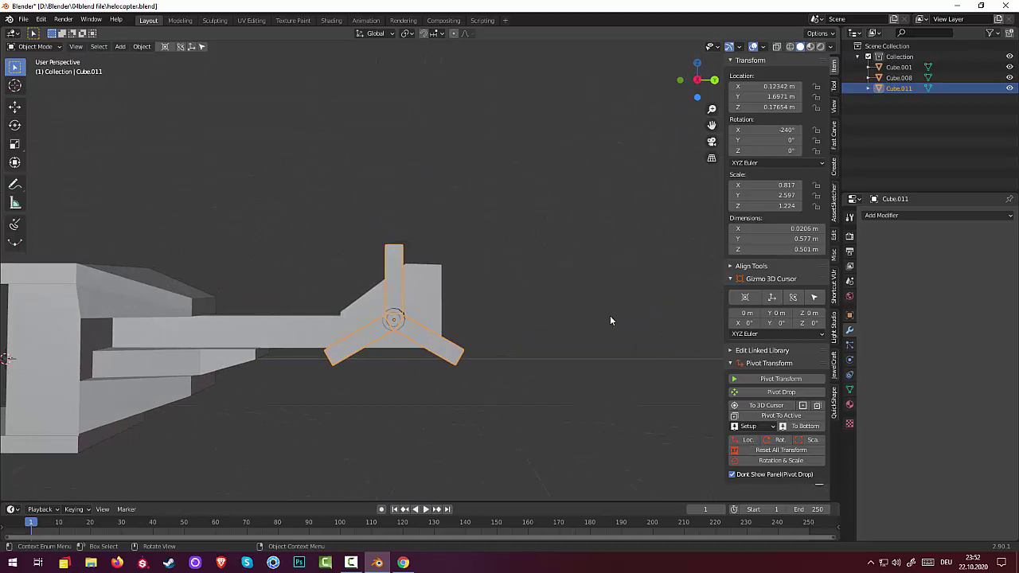
pyautogui.press('s')
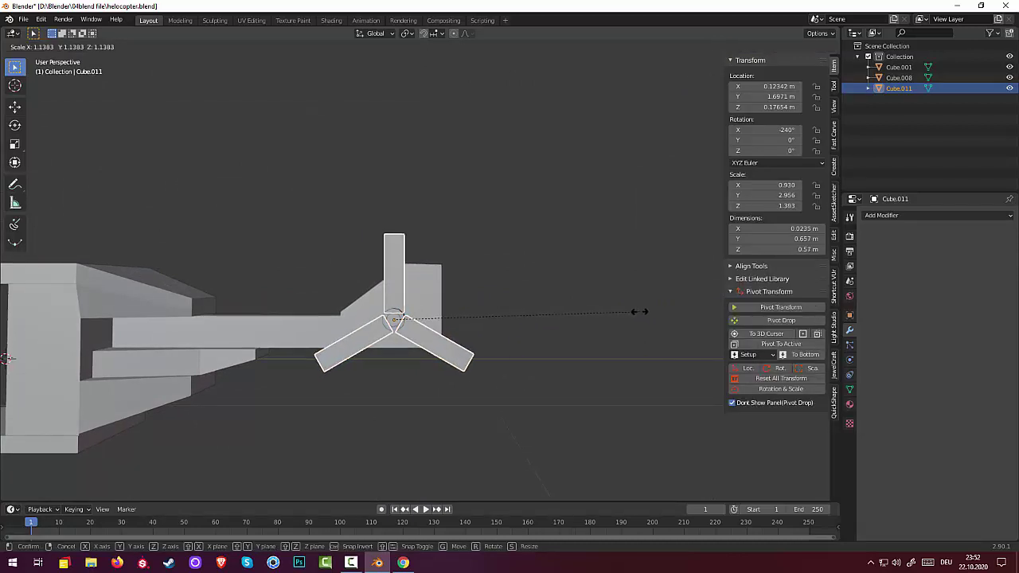
pyautogui.click(629, 316)
# - Rotate the tail rotor 28.1° about the global X axis, bringing X rotation to -212°
pyautogui.moveTo(574, 386); pyautogui.dragTo(470, 372, button='middle')
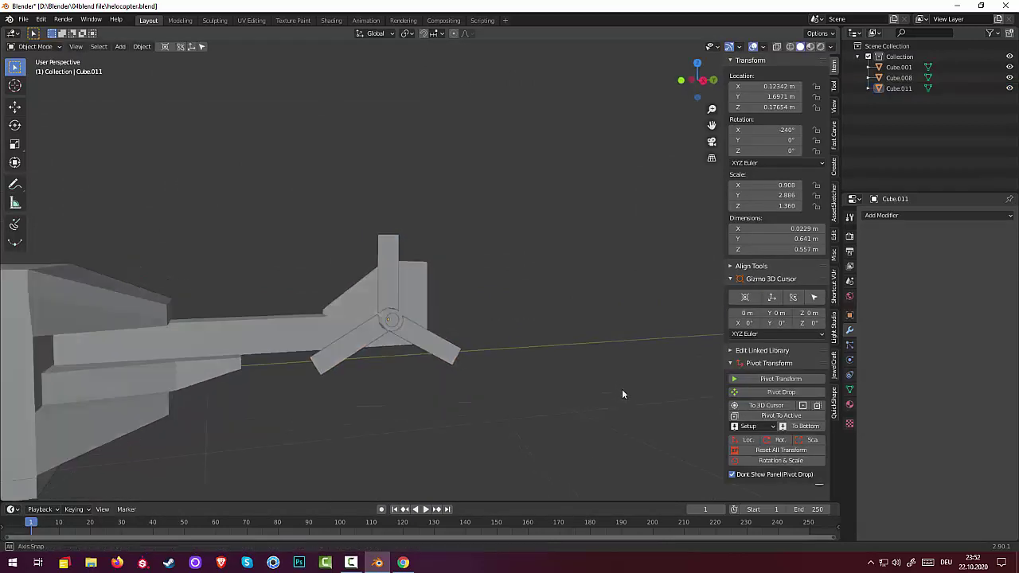
pyautogui.click(448, 351)
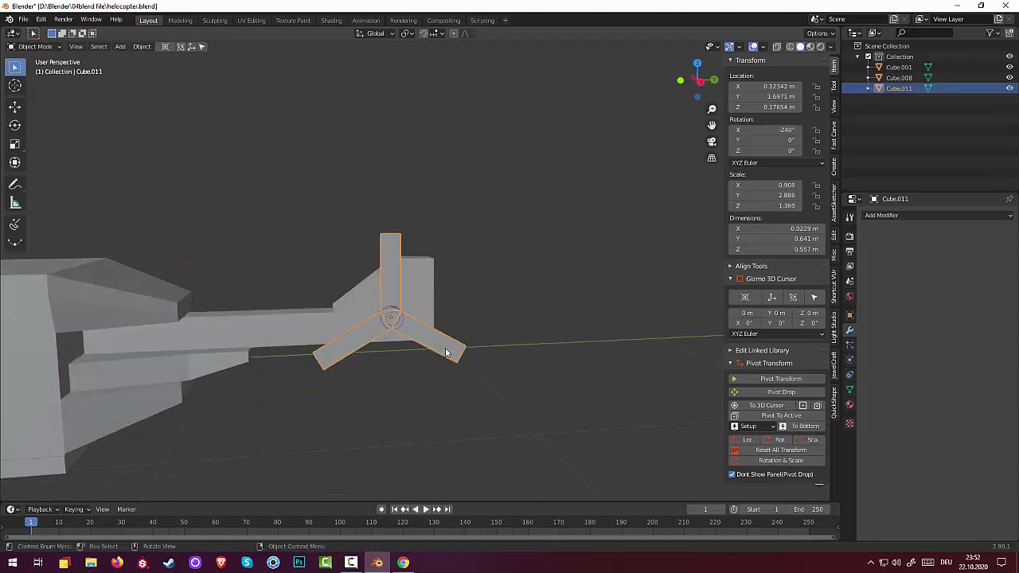
pyautogui.press('r')
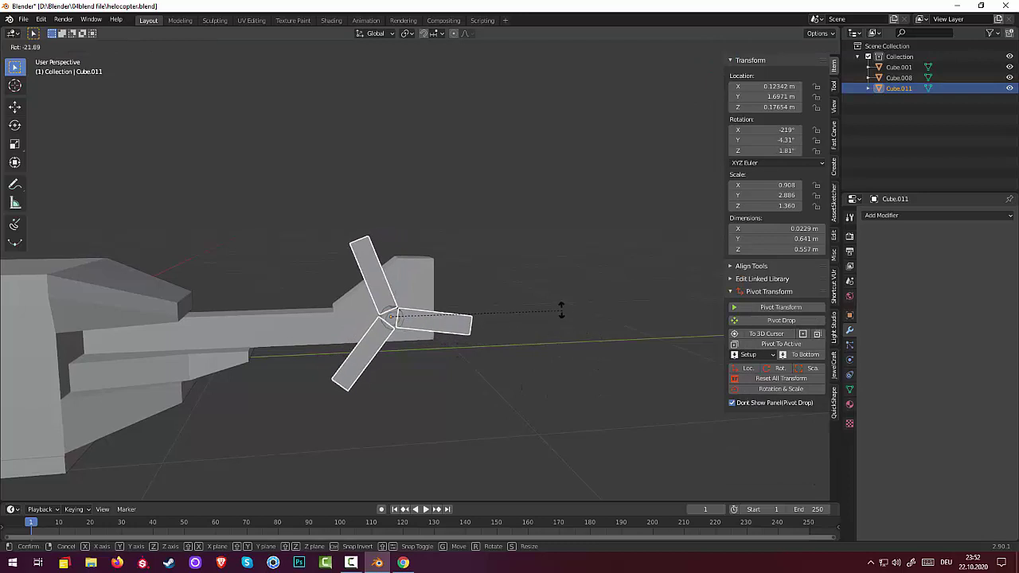
pyautogui.press('x')
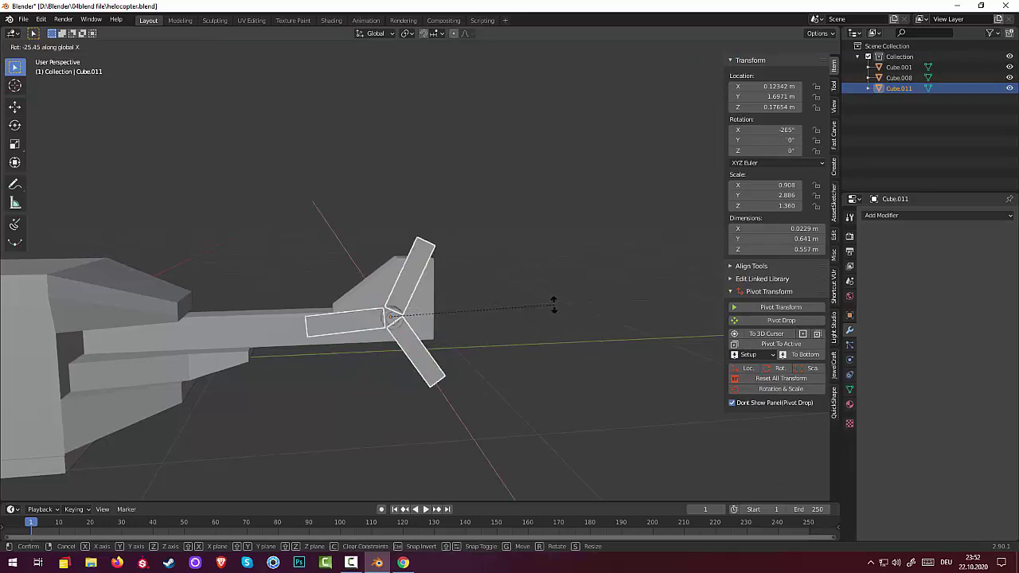
pyautogui.click(546, 301)
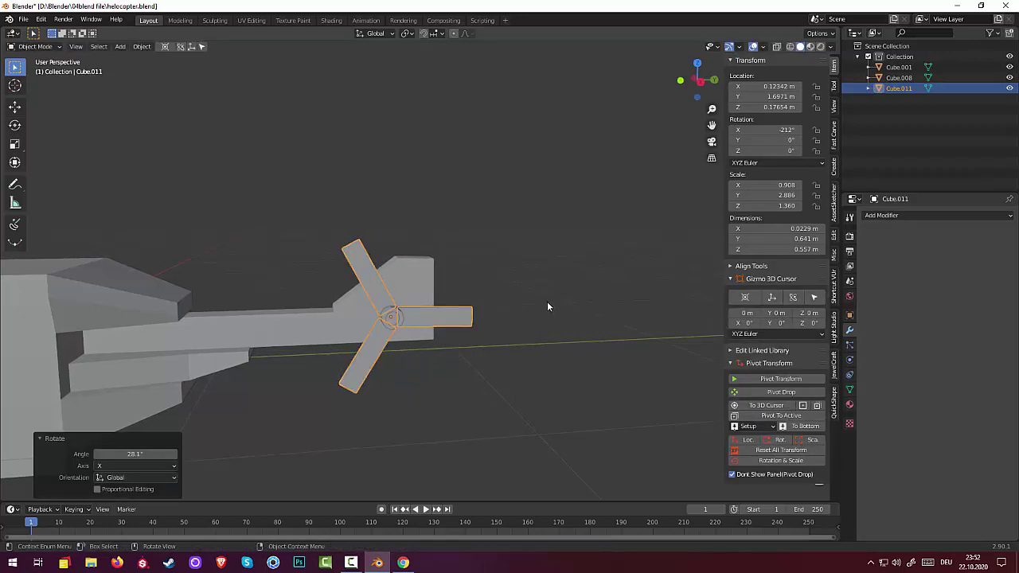
pyautogui.click(520, 379)
pyautogui.moveTo(520, 379)
pyautogui.mouseDown(button='middle')
pyautogui.moveTo(651, 417)
pyautogui.moveTo(591, 420)
pyautogui.moveTo(413, 341)
pyautogui.moveTo(463, 359)
pyautogui.mouseUp(button='middle')
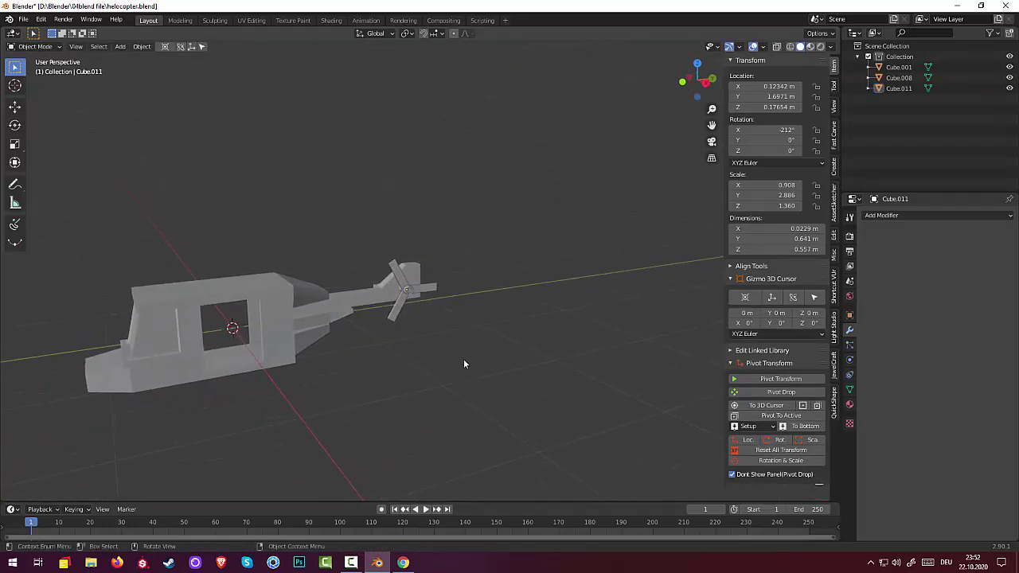
# - Orbit and zoom down toward the cabin, then bring up the Add menu's Mesh primitives
pyautogui.click(352, 565)
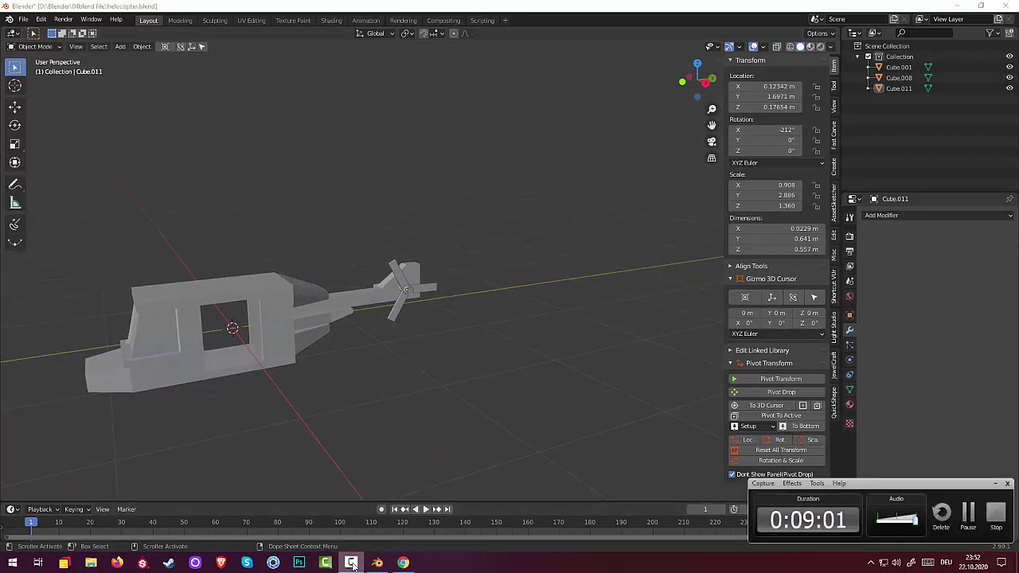
pyautogui.click(967, 514)
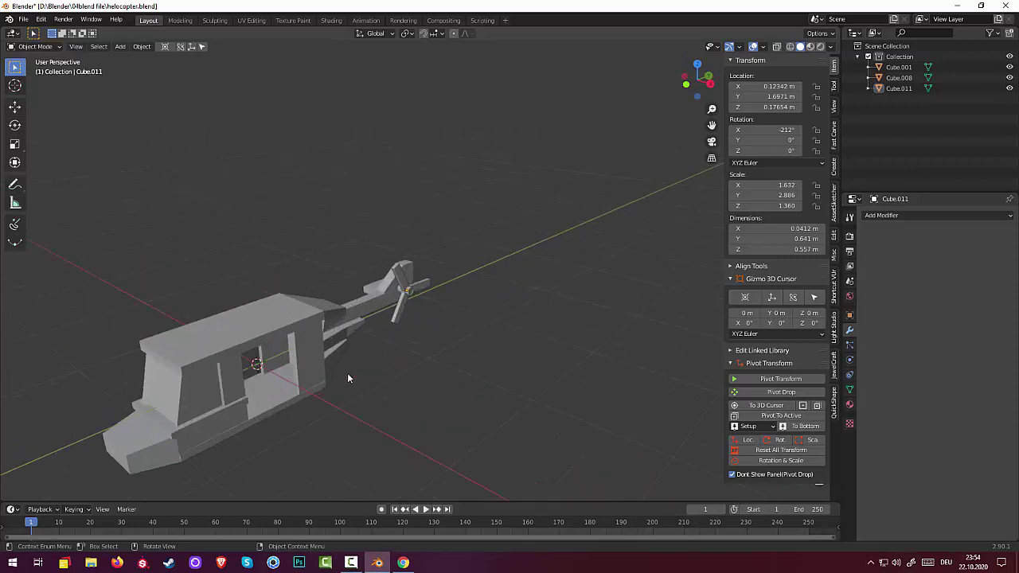
pyautogui.moveTo(332, 348); pyautogui.dragTo(277, 382, button='middle')
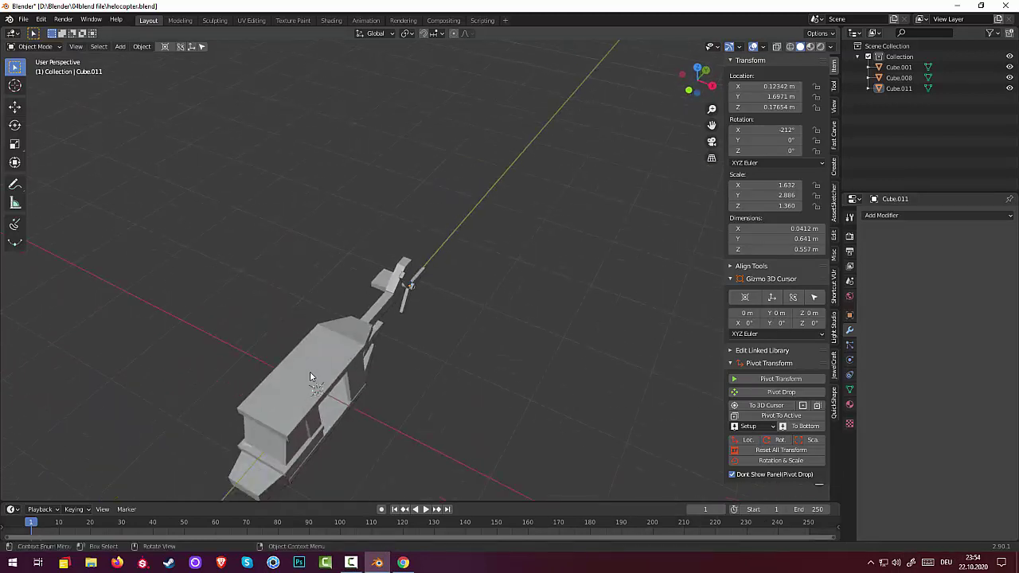
pyautogui.scroll(2, 276, 382)
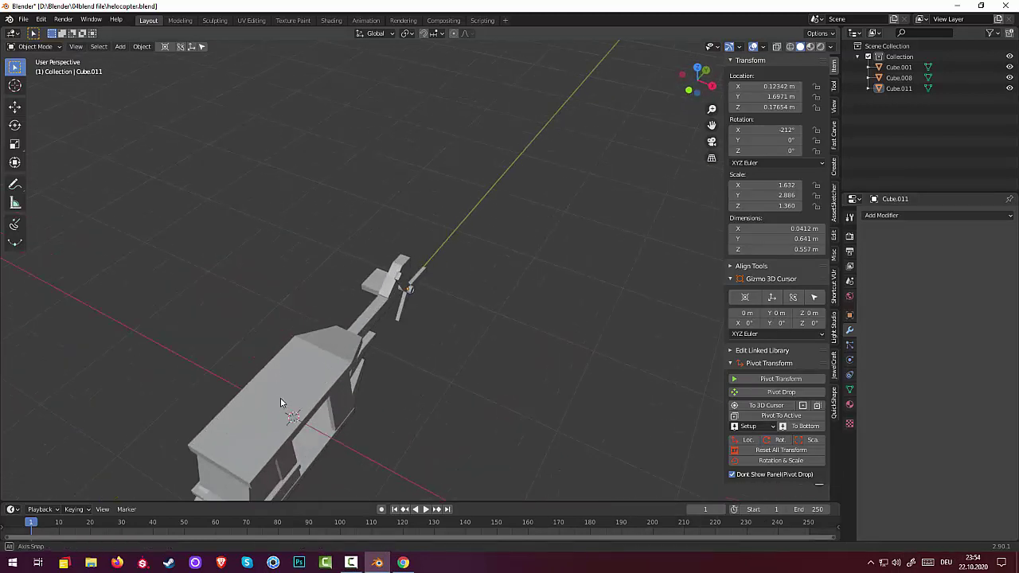
pyautogui.moveTo(281, 397); pyautogui.dragTo(272, 395, button='middle')
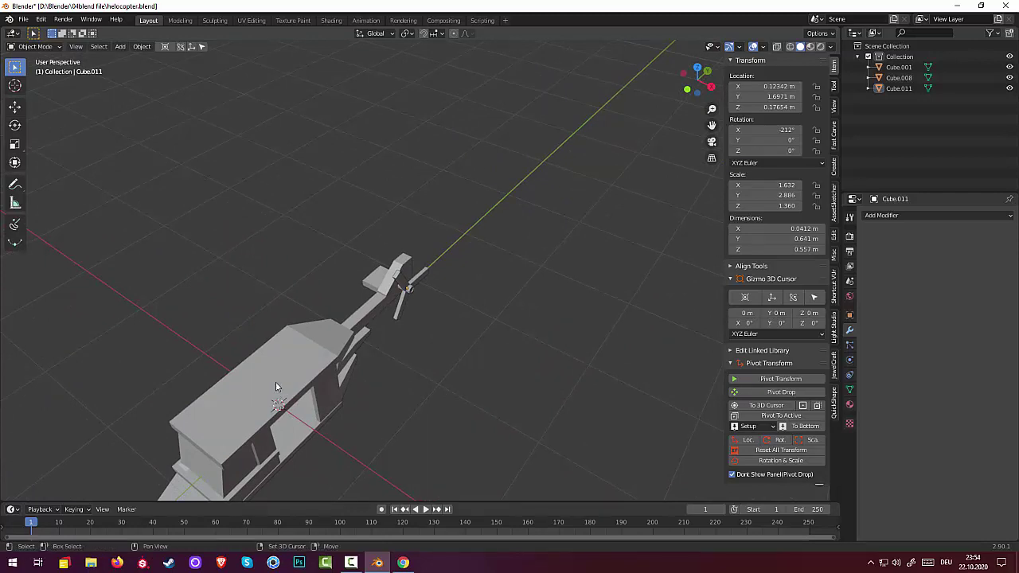
pyautogui.hotkey('shift', 'a')
pyautogui.moveTo(285, 325)
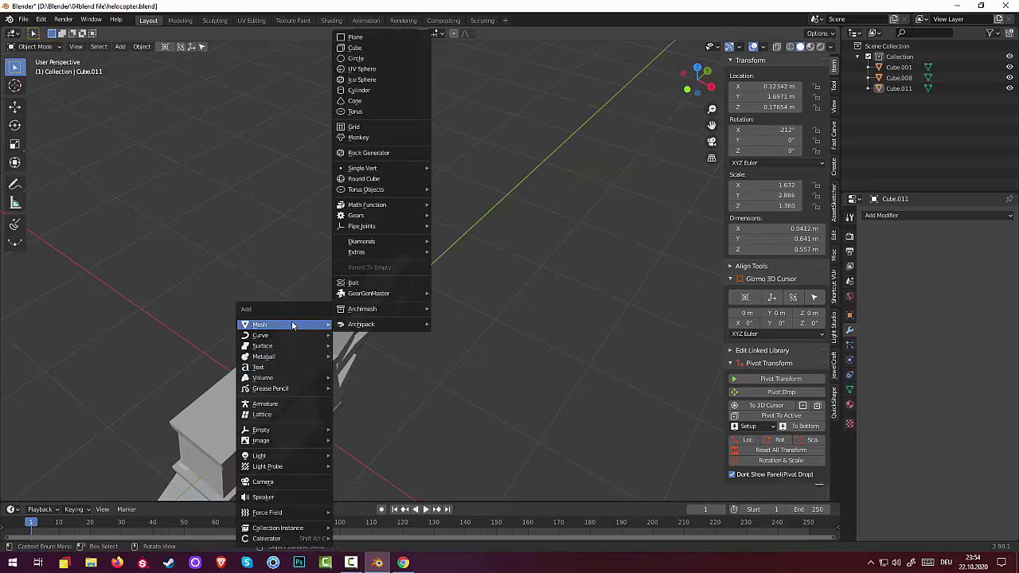
# - Add a cube, raise it along Z and flatten it vertically
pyautogui.click(355, 50)
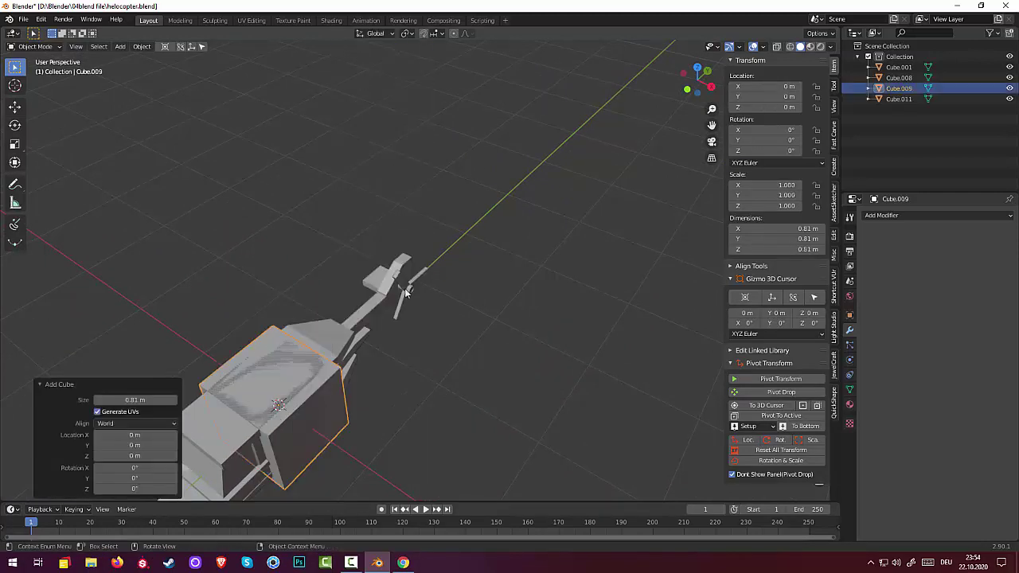
pyautogui.moveTo(414, 263)
pyautogui.mouseDown(button='middle')
pyautogui.moveTo(428, 287)
pyautogui.moveTo(283, 342)
pyautogui.mouseUp(button='middle')
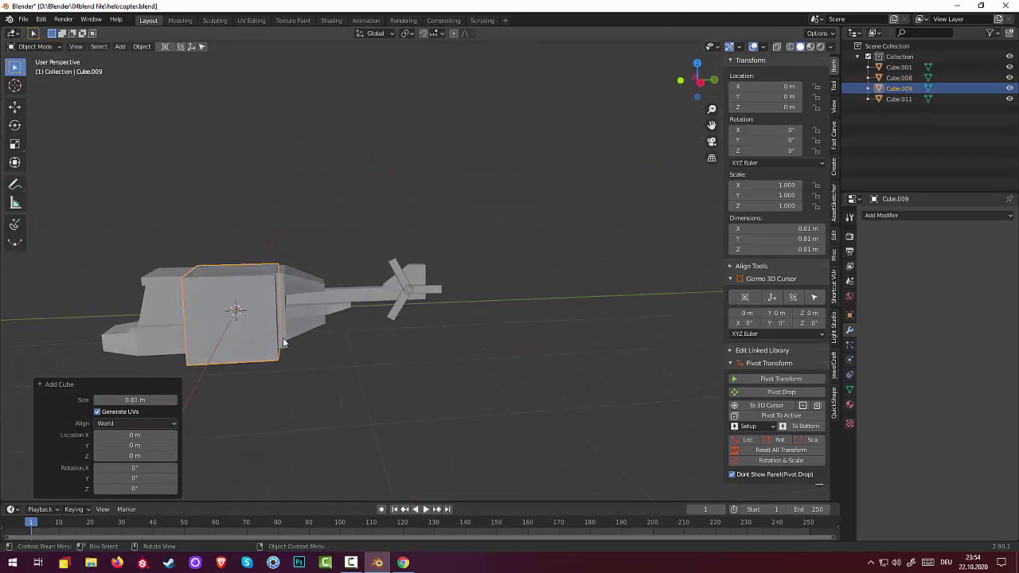
pyautogui.press('g')
pyautogui.press('z')
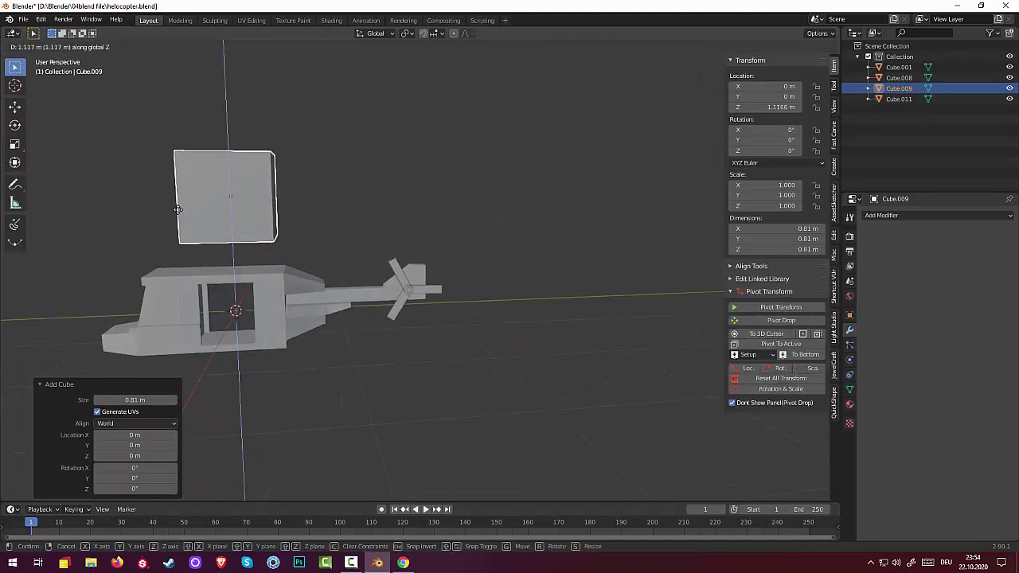
pyautogui.click(195, 176)
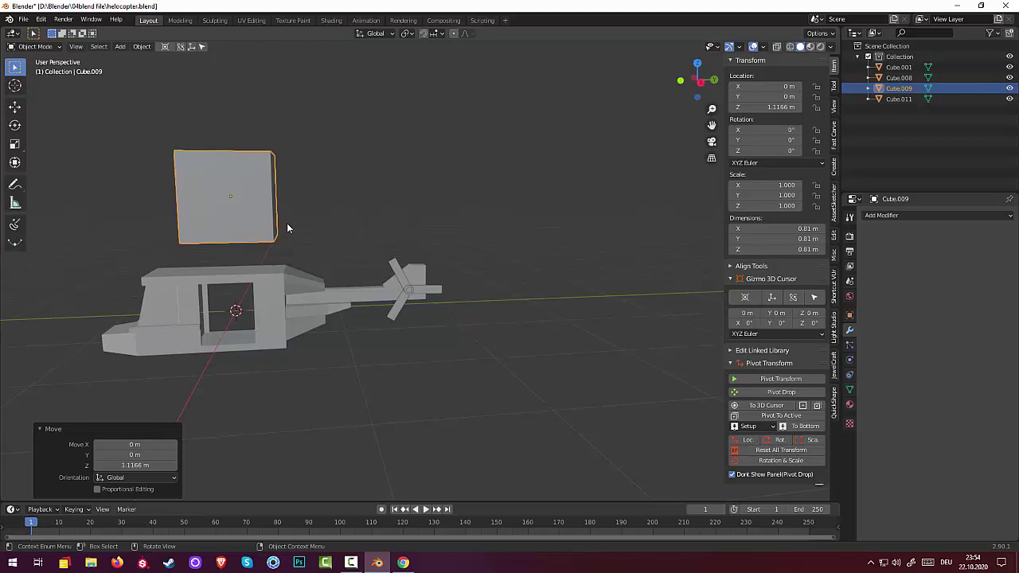
pyautogui.press('s')
pyautogui.press('z')
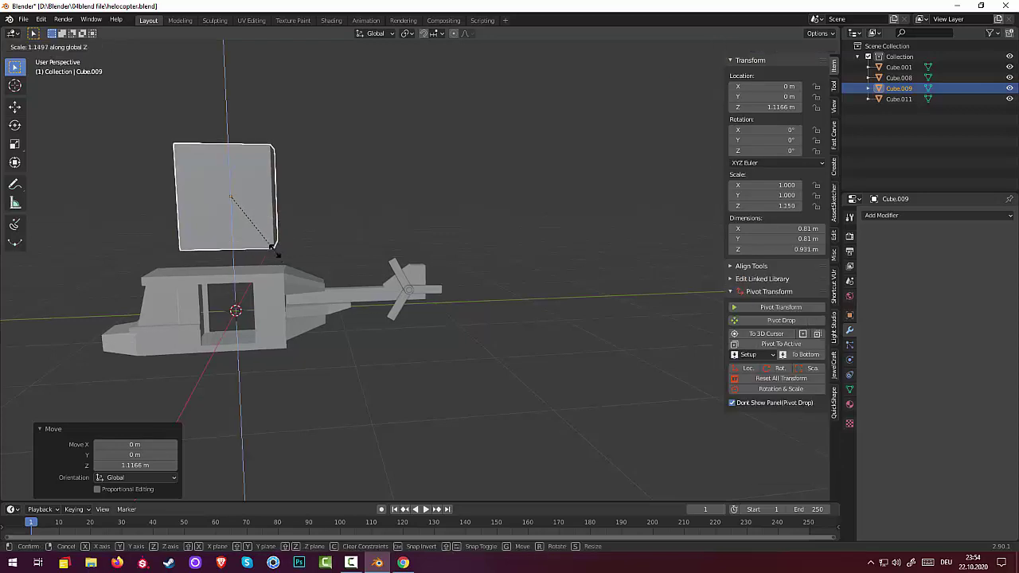
pyautogui.click(231, 190)
# - Thin the plate further to 0.071 in Z and narrow it to 0.699 in X
pyautogui.moveTo(252, 200)
pyautogui.mouseDown(button='middle')
pyautogui.moveTo(319, 257)
pyautogui.moveTo(364, 246)
pyautogui.mouseUp(button='middle')
pyautogui.moveTo(448, 364); pyautogui.dragTo(434, 304, button='middle')
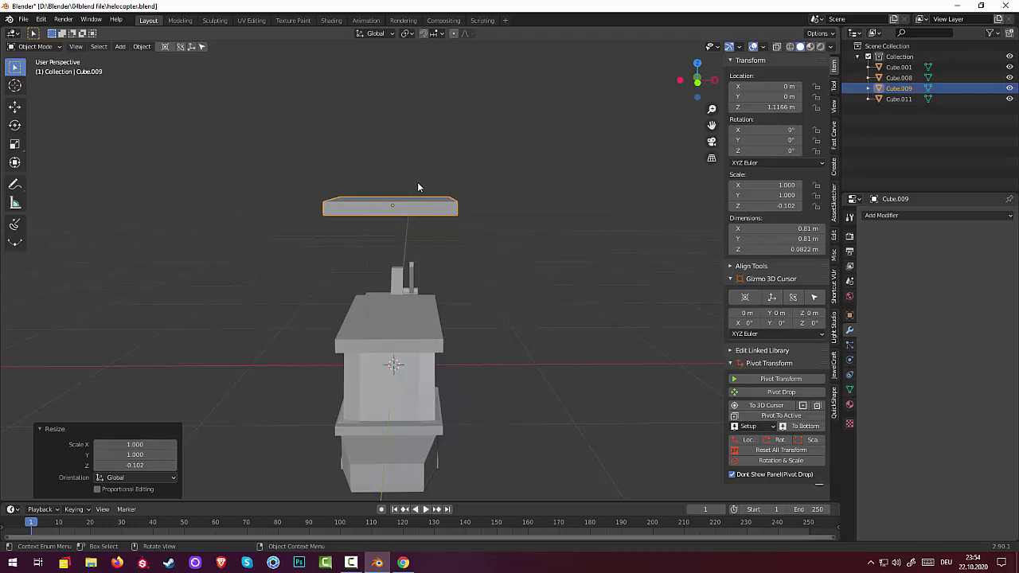
pyautogui.press('s')
pyautogui.press('z')
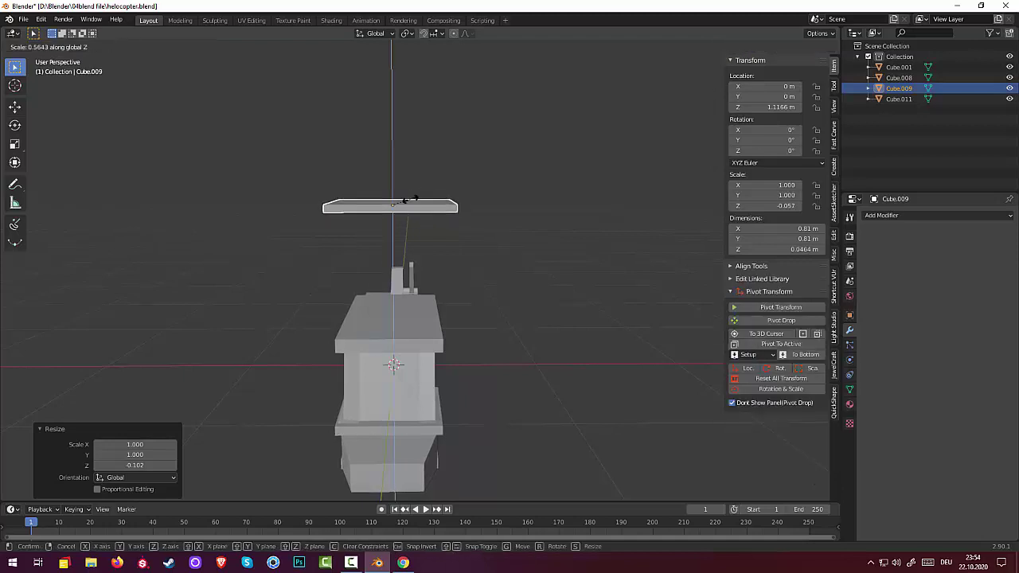
pyautogui.click(415, 202)
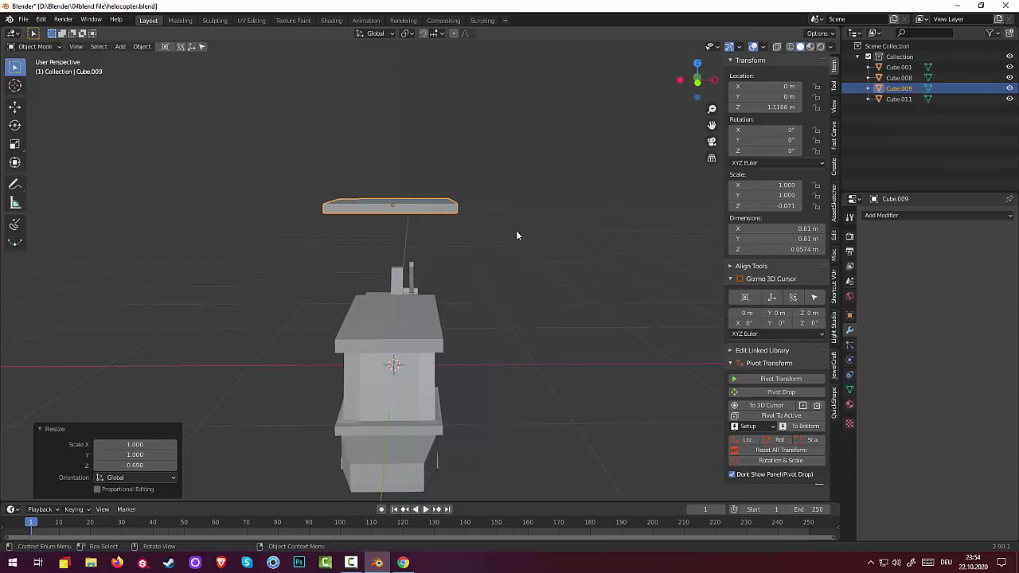
pyautogui.press('s')
pyautogui.press('x')
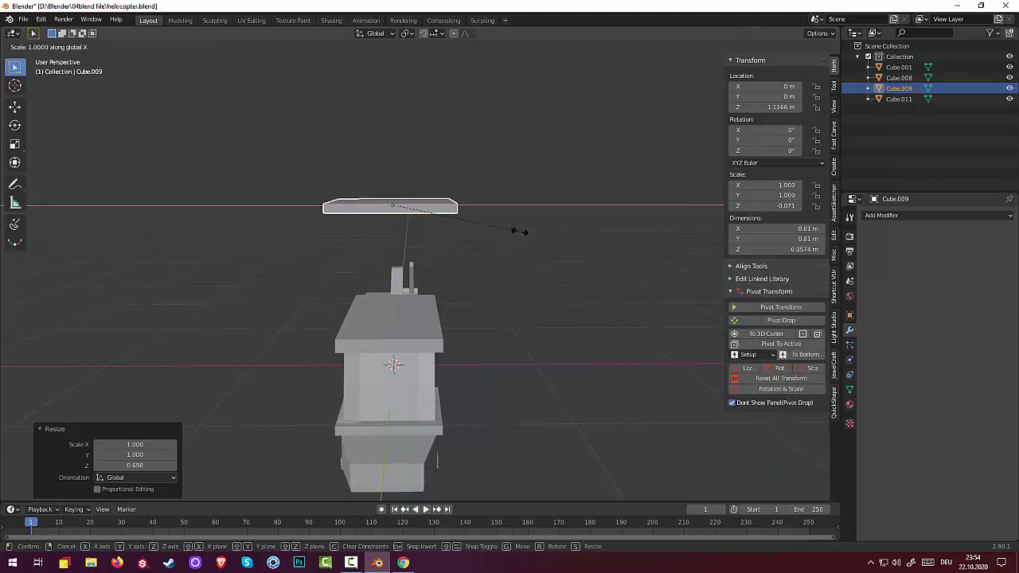
pyautogui.click(480, 232)
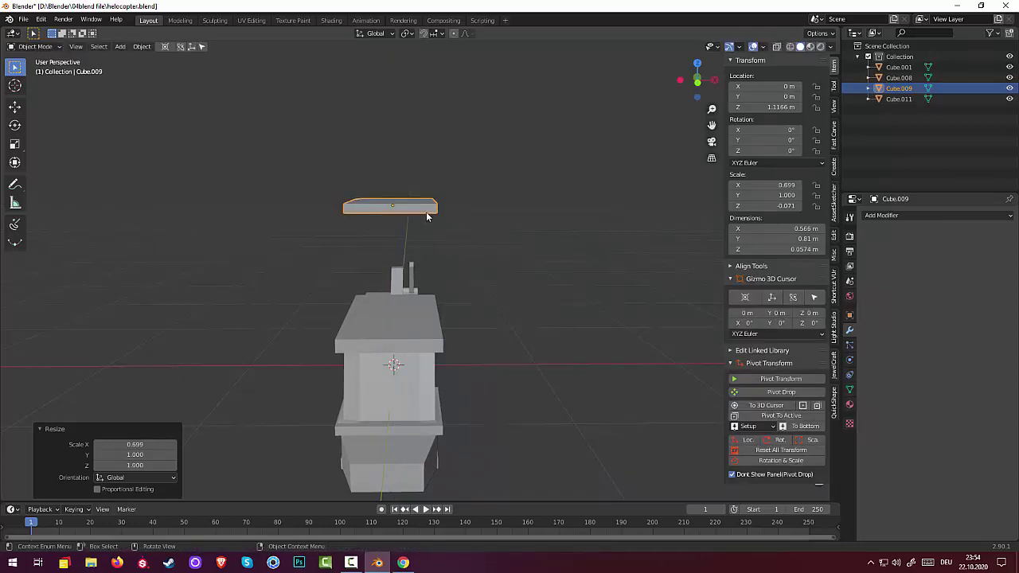
# - Lower the plate along Z onto the cabin roof at Z 0.4268 m
pyautogui.press('g')
pyautogui.press('z')
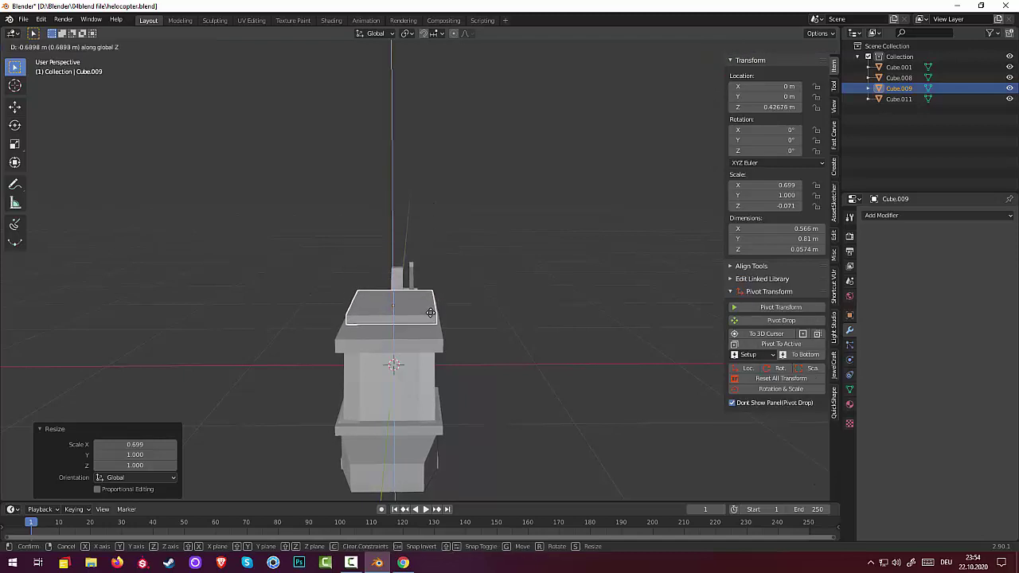
pyautogui.click(429, 313)
pyautogui.moveTo(429, 313)
pyautogui.mouseDown(button='middle')
pyautogui.moveTo(451, 356)
pyautogui.moveTo(378, 327)
pyautogui.mouseUp(button='middle')
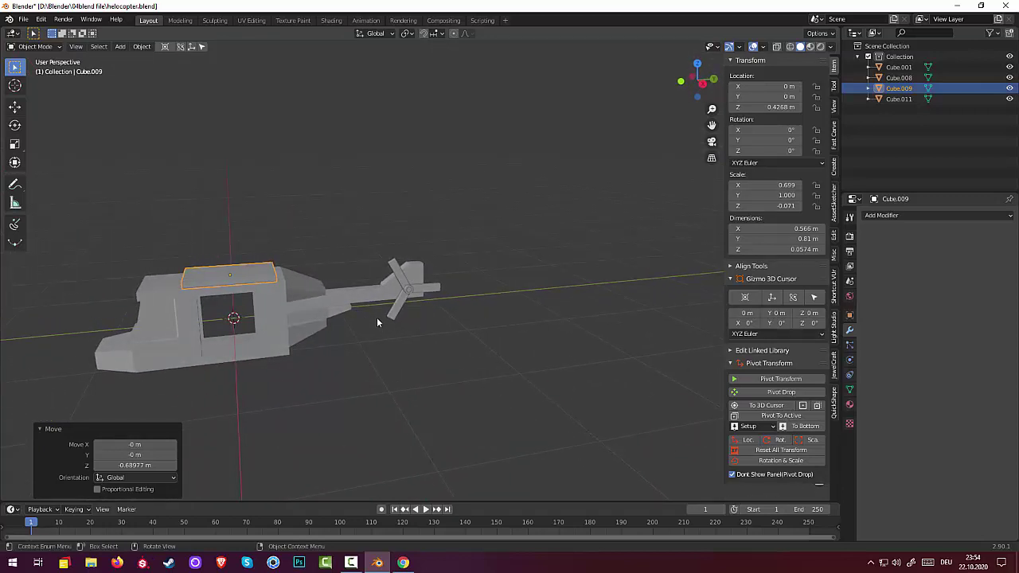
# - Lengthen the roof plate front to back to Y scale 1.188
pyautogui.press('s')
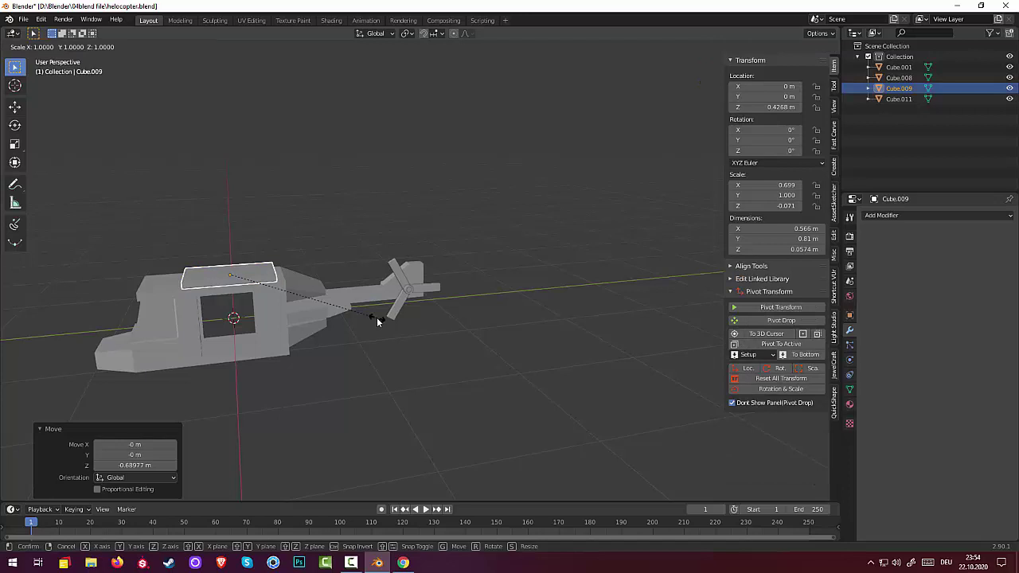
pyautogui.press('y')
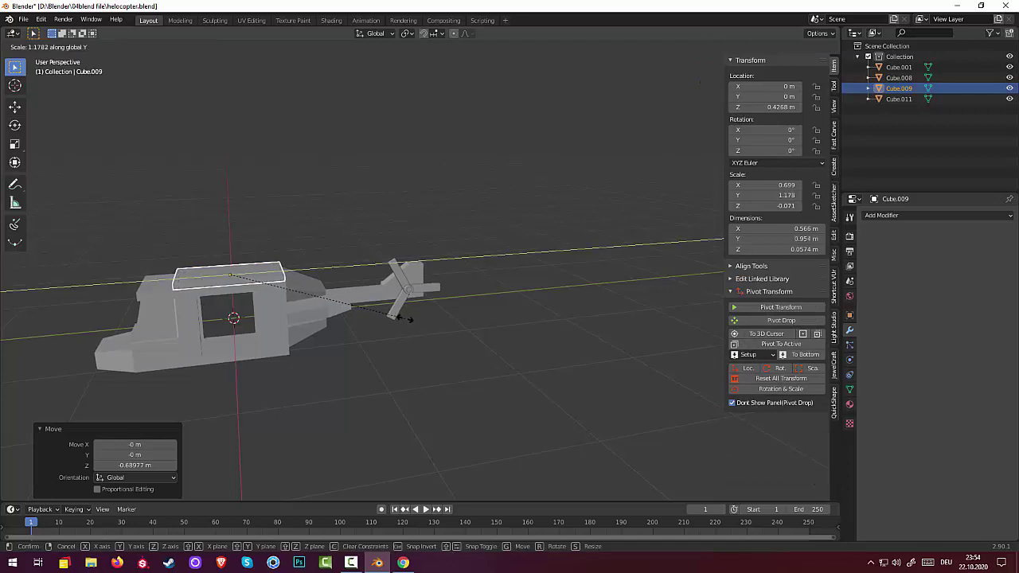
pyautogui.click(406, 317)
pyautogui.moveTo(351, 356)
pyautogui.mouseDown(button='middle')
pyautogui.moveTo(438, 372)
pyautogui.moveTo(459, 364)
pyautogui.moveTo(451, 332)
pyautogui.mouseUp(button='middle')
pyautogui.click(433, 276)
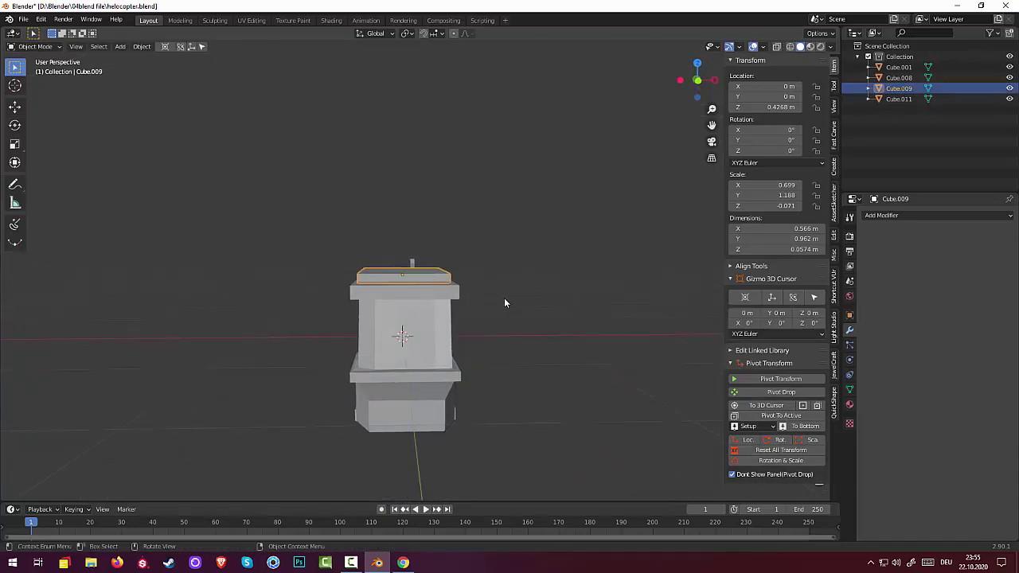
pyautogui.moveTo(507, 309); pyautogui.dragTo(457, 350, button='middle')
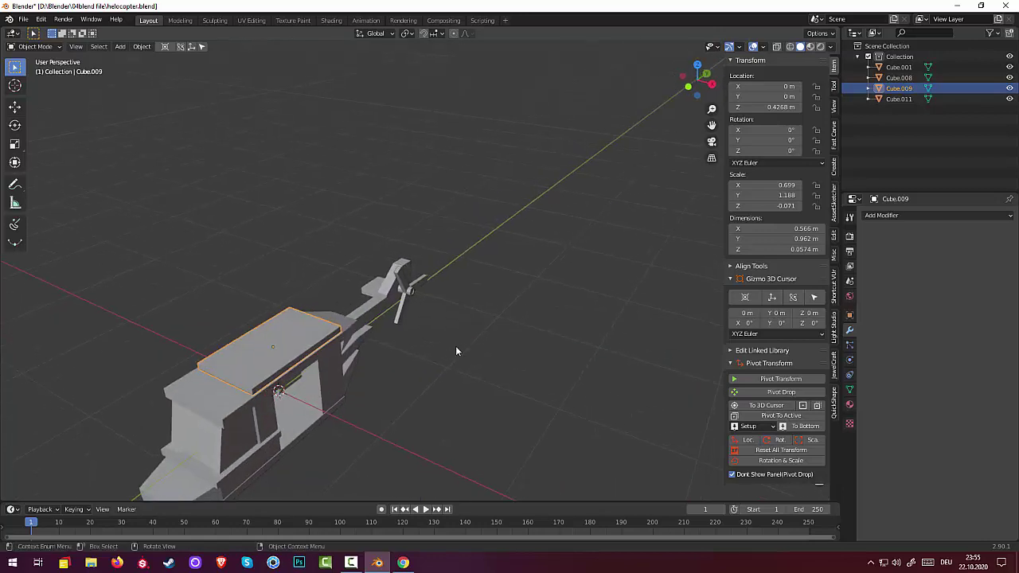
pyautogui.click(405, 397)
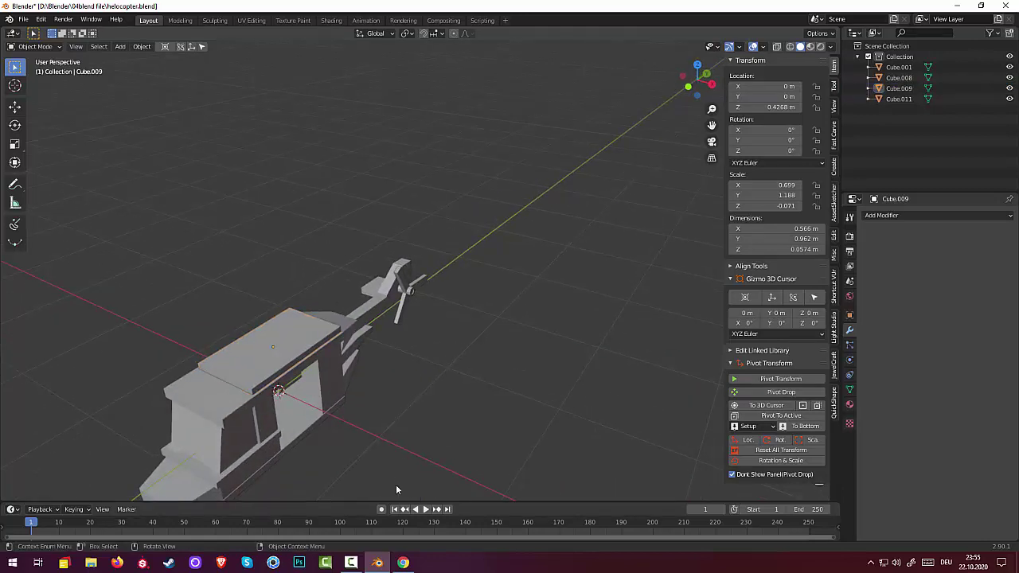
pyautogui.click(351, 563)
pyautogui.click(968, 516)
# - Widen the roof plate to X scale 0.755 (0.612 m), then bring up the Add menu
pyautogui.click(308, 351)
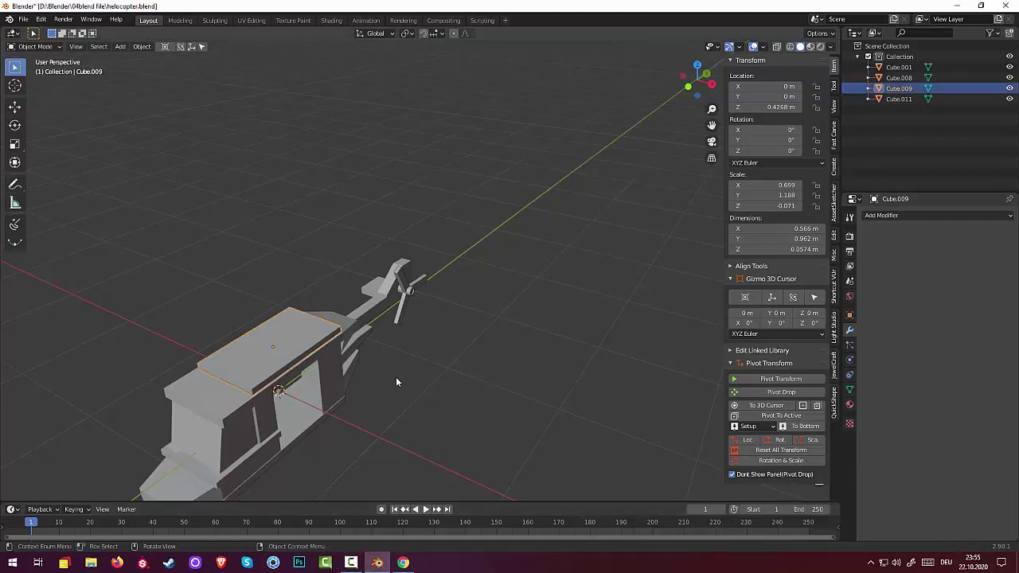
pyautogui.moveTo(396, 378); pyautogui.dragTo(446, 378, button='middle')
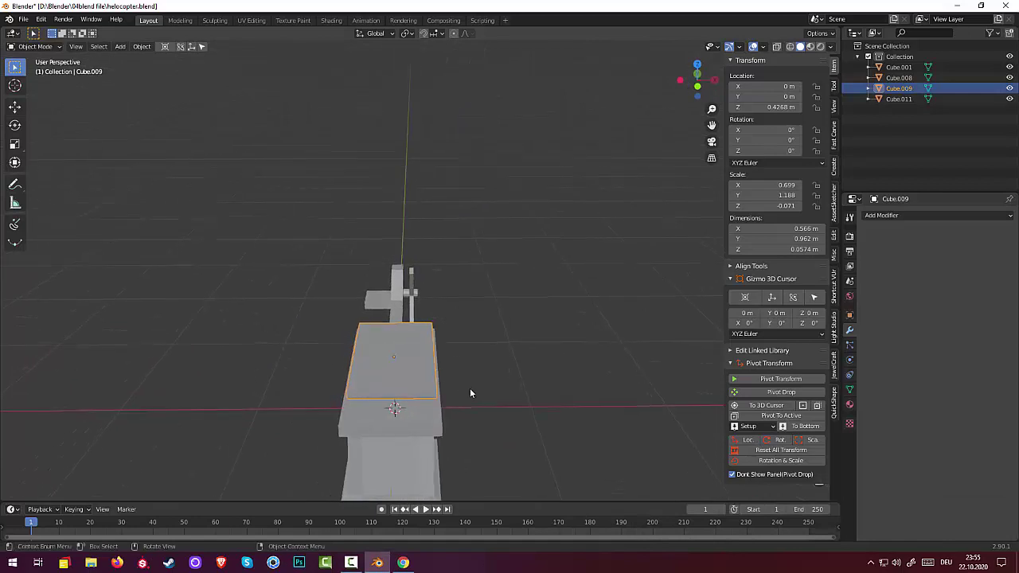
pyautogui.press('s')
pyautogui.press('x')
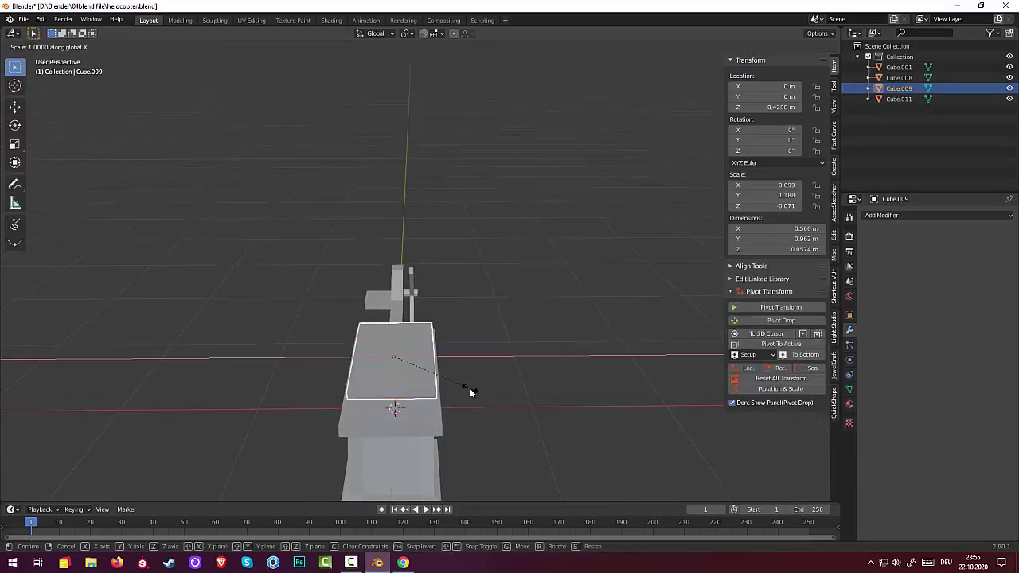
pyautogui.click(476, 390)
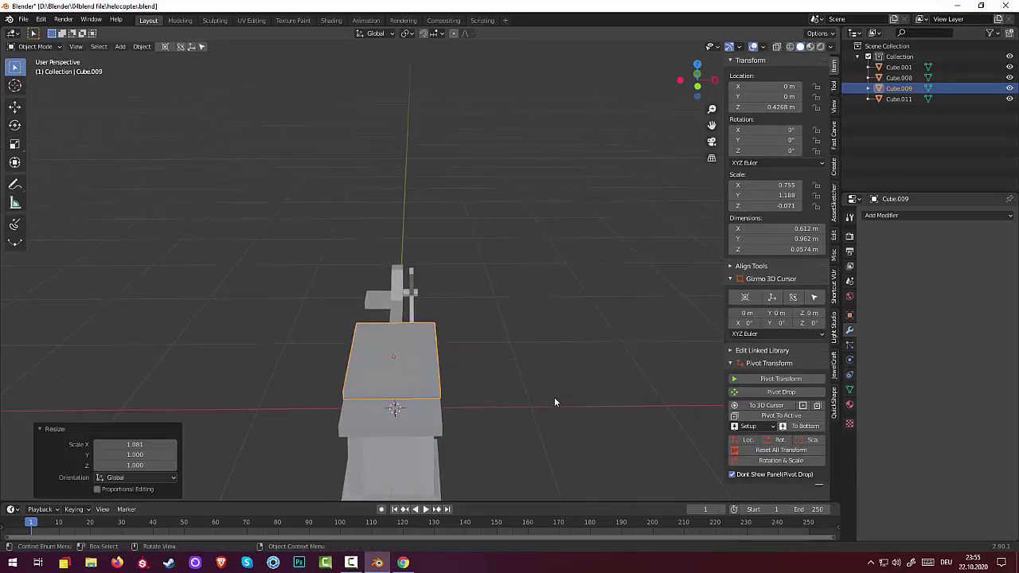
pyautogui.click(551, 397)
pyautogui.moveTo(551, 397); pyautogui.dragTo(480, 413, button='middle')
pyautogui.click(342, 389)
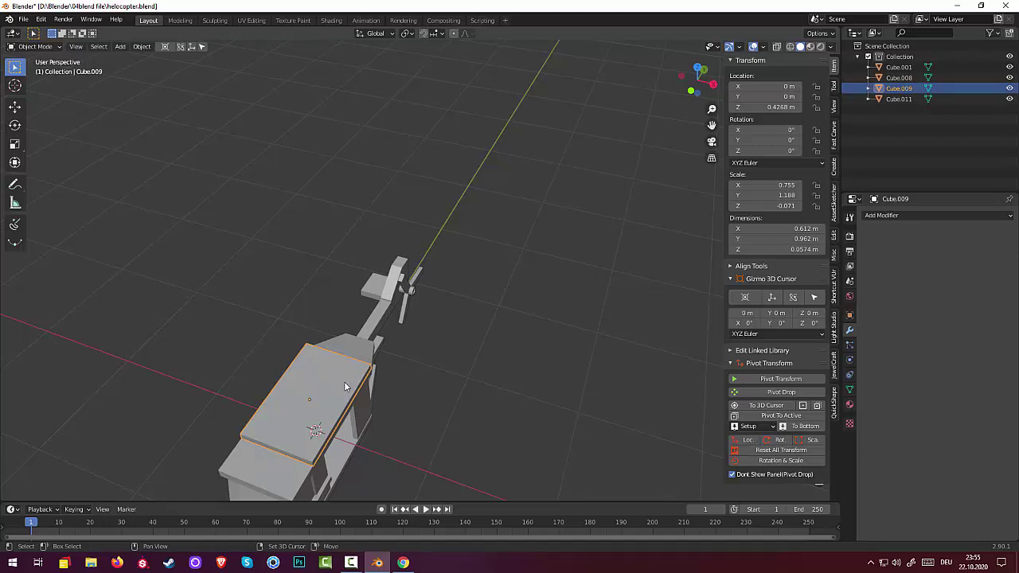
pyautogui.hotkey('shift', 'a')
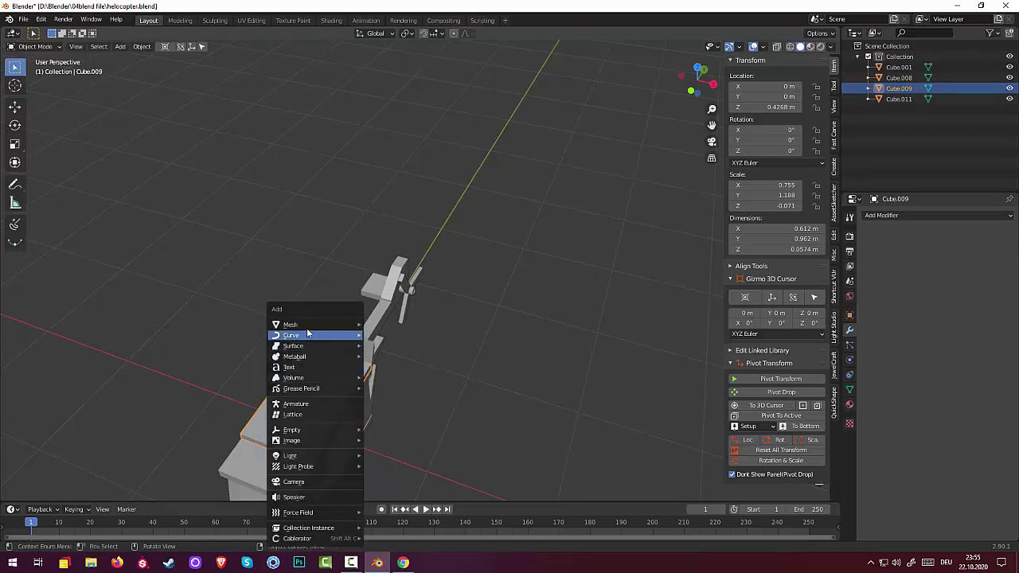
pyautogui.moveTo(290, 324)
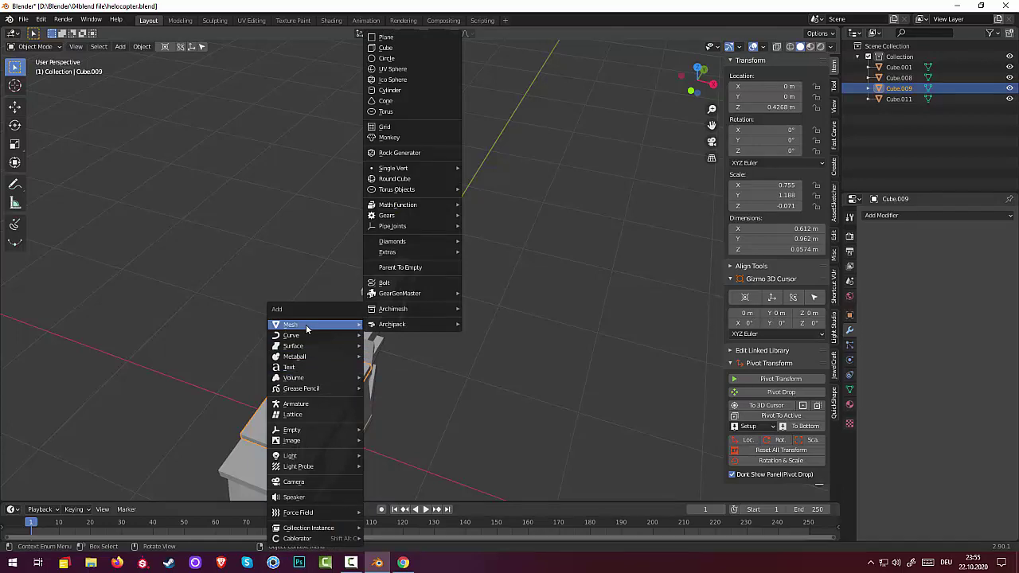
# - Add a new cube and raise it along Z above the helicopter's cabin
pyautogui.click(386, 48)
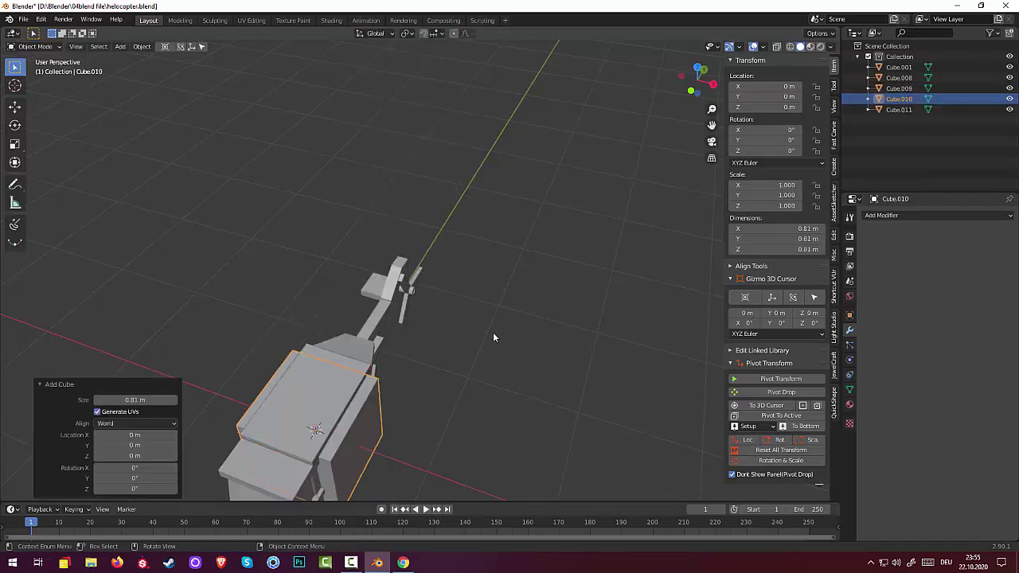
pyautogui.moveTo(494, 334)
pyautogui.mouseDown(button='middle')
pyautogui.moveTo(395, 299)
pyautogui.moveTo(428, 310)
pyautogui.mouseUp(button='middle')
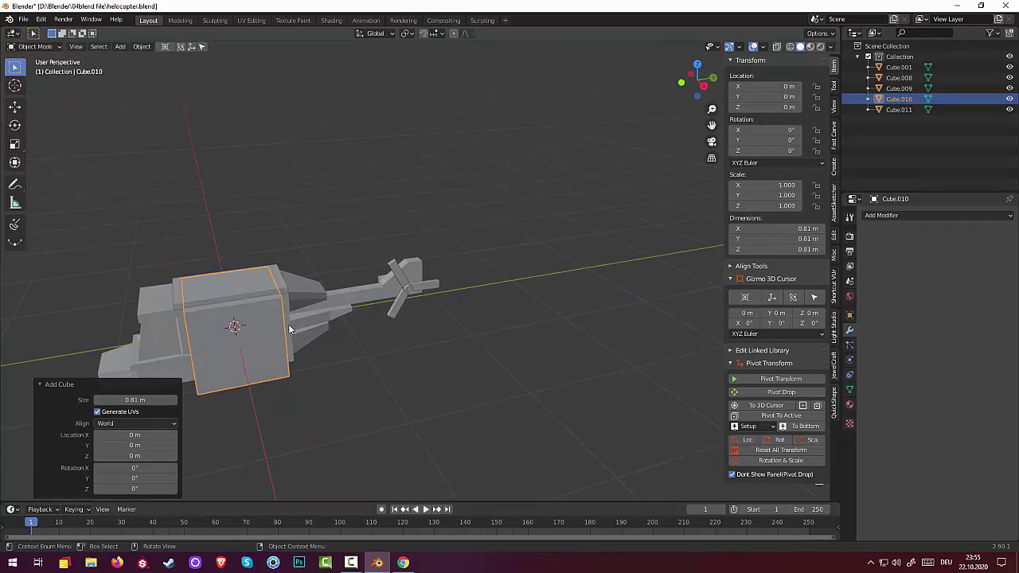
pyautogui.press('g')
pyautogui.press('z')
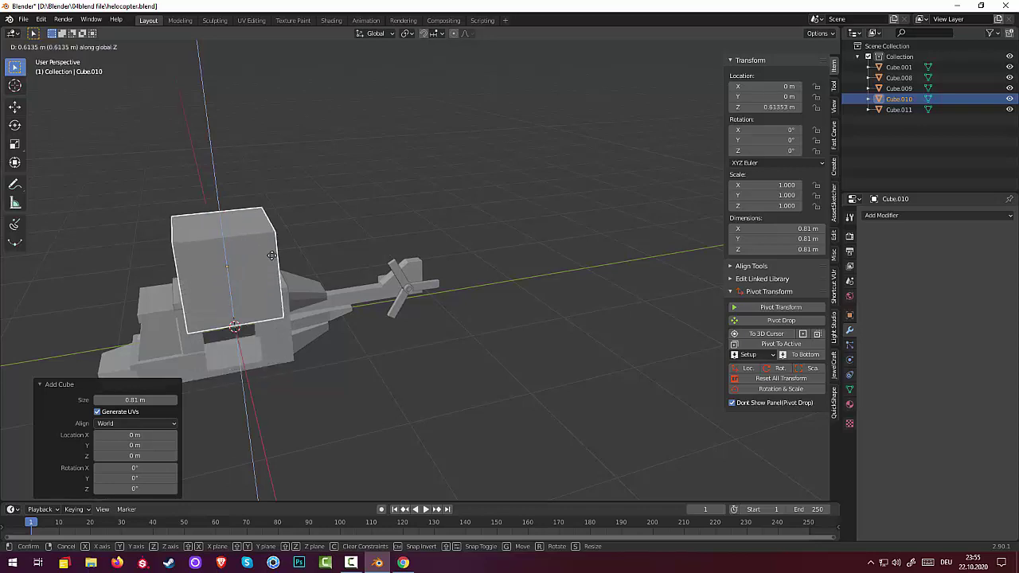
pyautogui.click(263, 235)
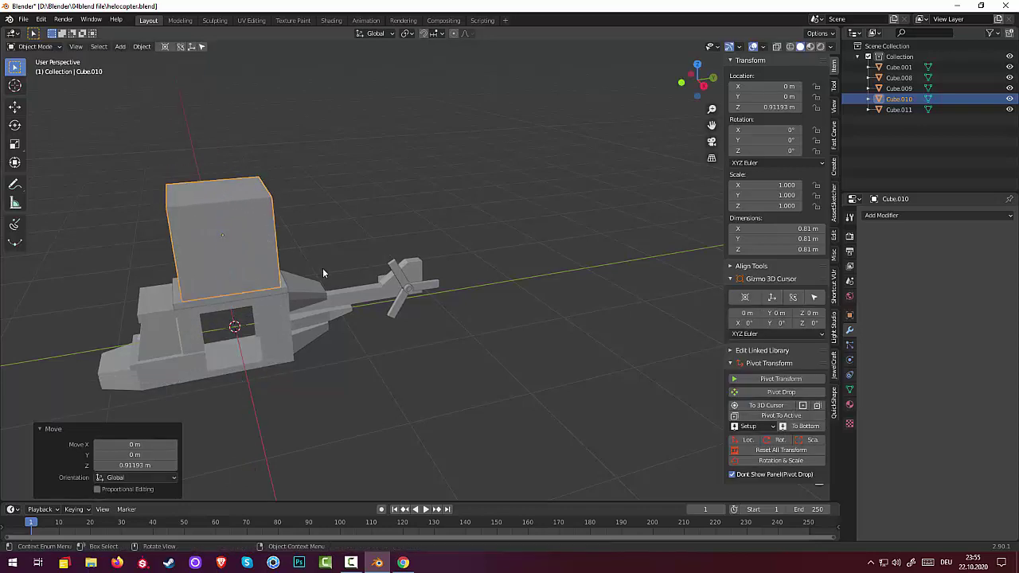
pyautogui.moveTo(323, 268)
pyautogui.mouseDown(button='middle')
pyautogui.moveTo(422, 256)
pyautogui.moveTo(420, 268)
pyautogui.mouseUp(button='middle')
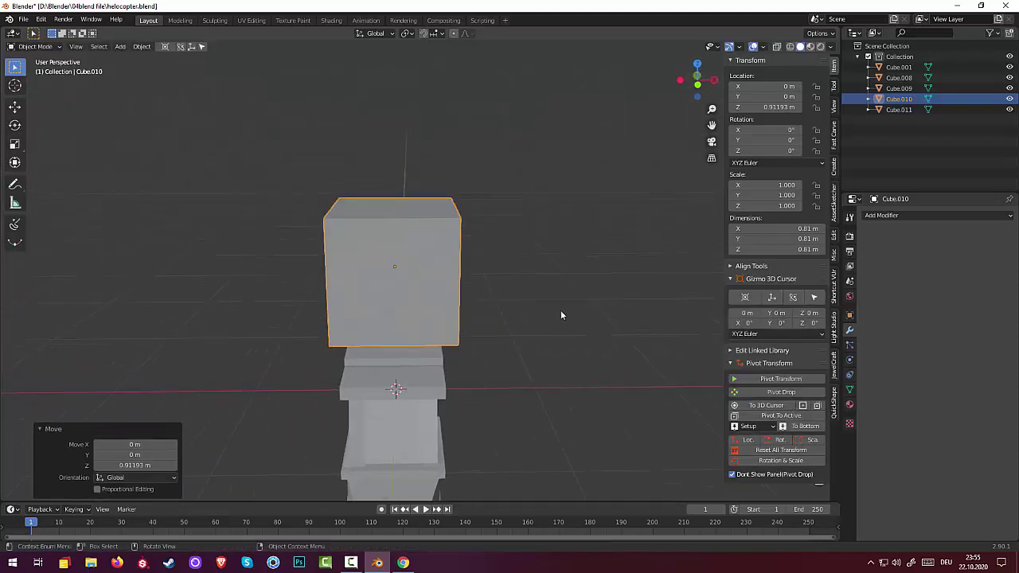
# - Flatten the cube to 0.233 on Z and narrow it to 0.333 on X
pyautogui.press('s')
pyautogui.press('z')
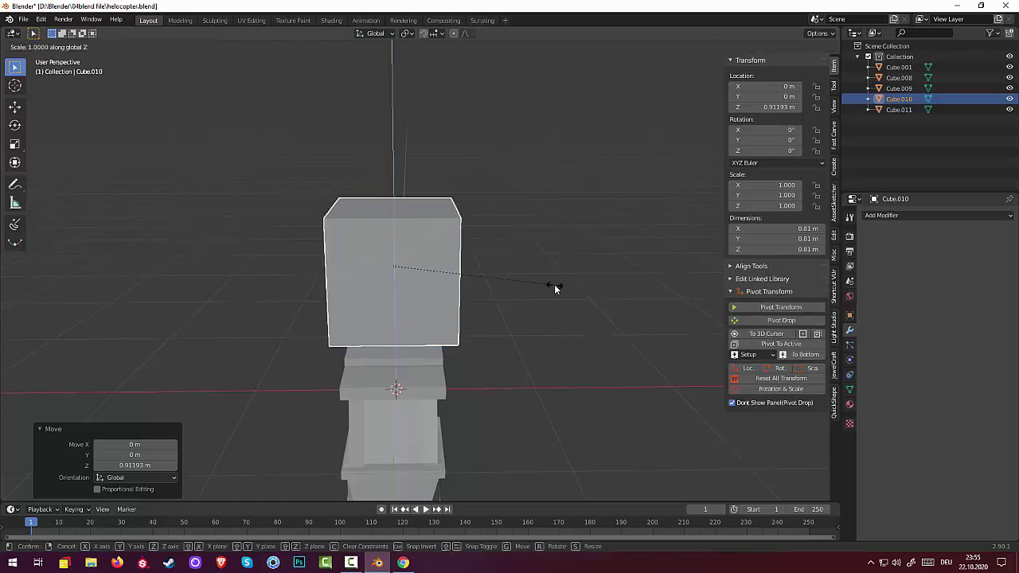
pyautogui.click(419, 287)
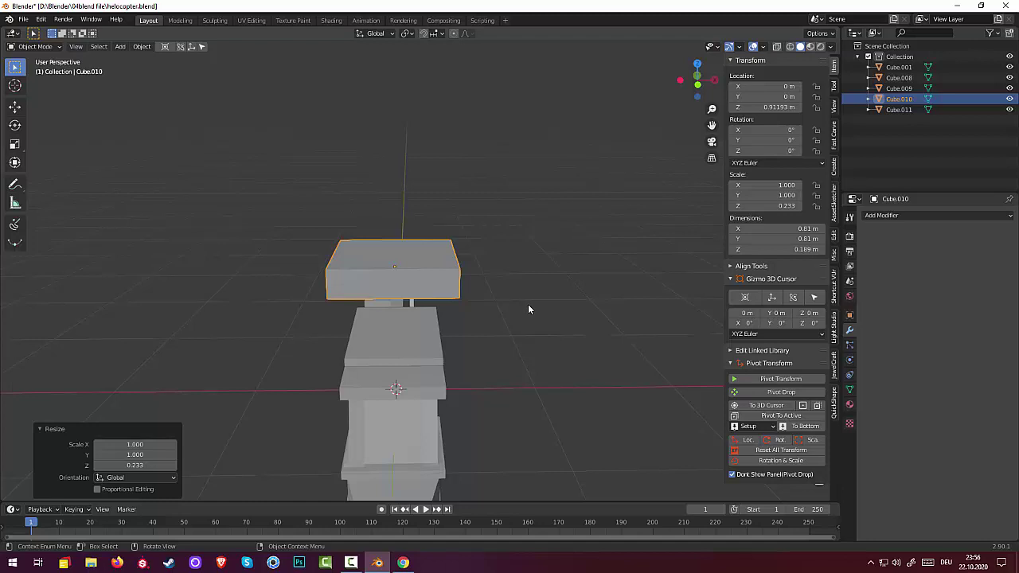
pyautogui.press('s')
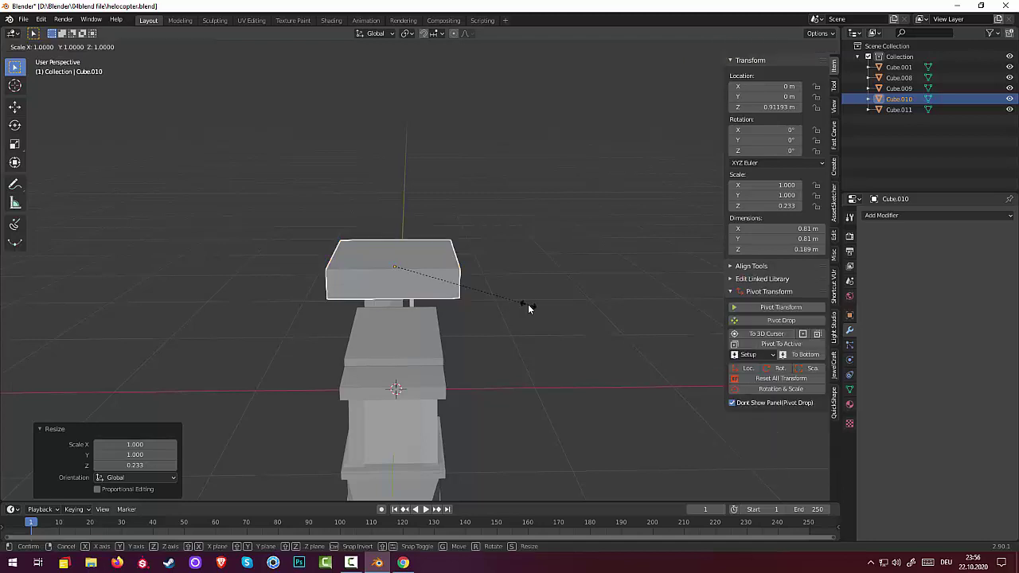
pyautogui.press('x')
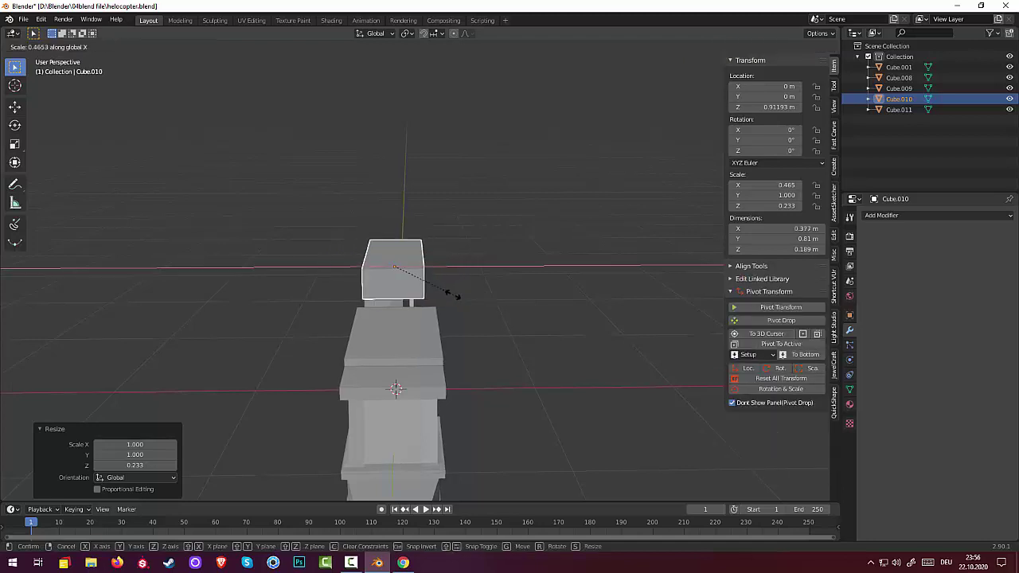
pyautogui.click(450, 306)
pyautogui.moveTo(450, 306); pyautogui.dragTo(306, 309, button='middle')
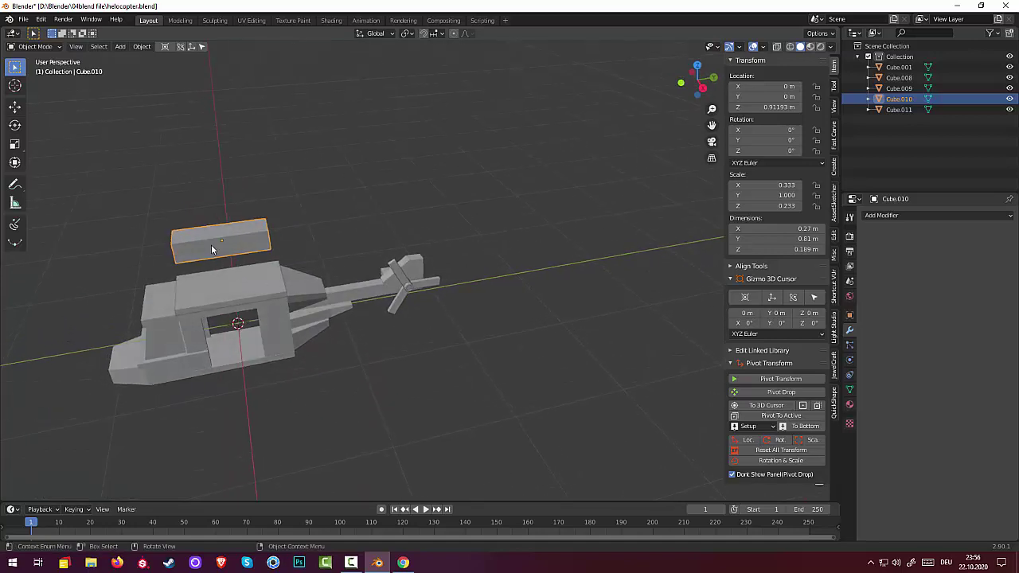
pyautogui.scroll(3, 212, 251)
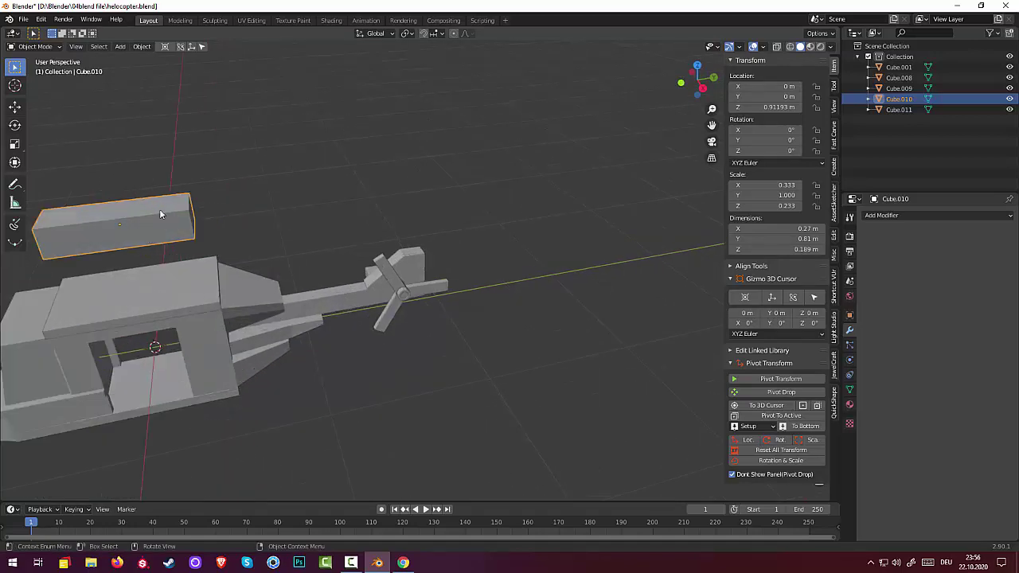
# - Put the new box into Edit Mode with only its front face selected
pyautogui.click(16, 46)
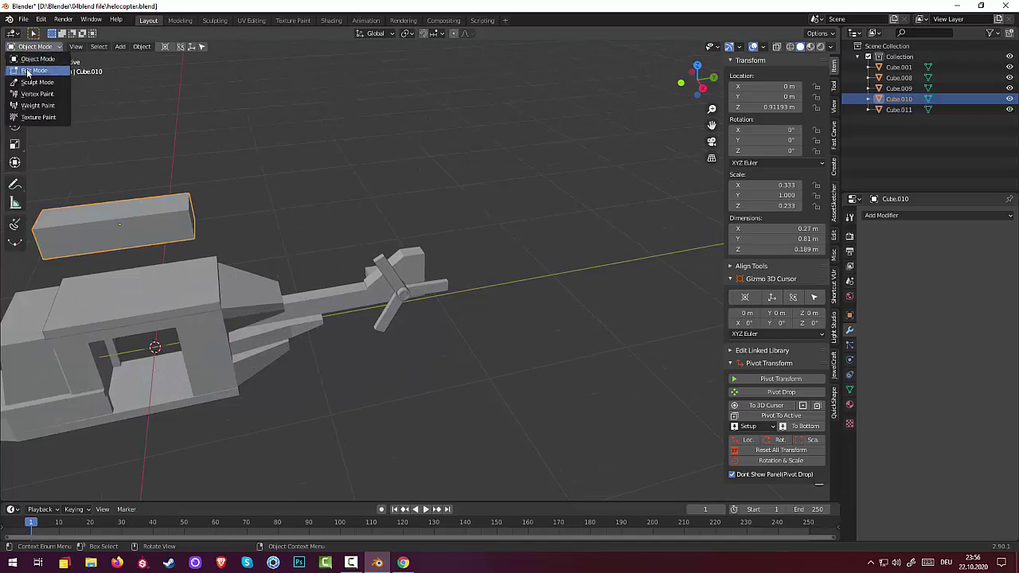
pyautogui.click(28, 70)
pyautogui.hotkey('alt', 'a')
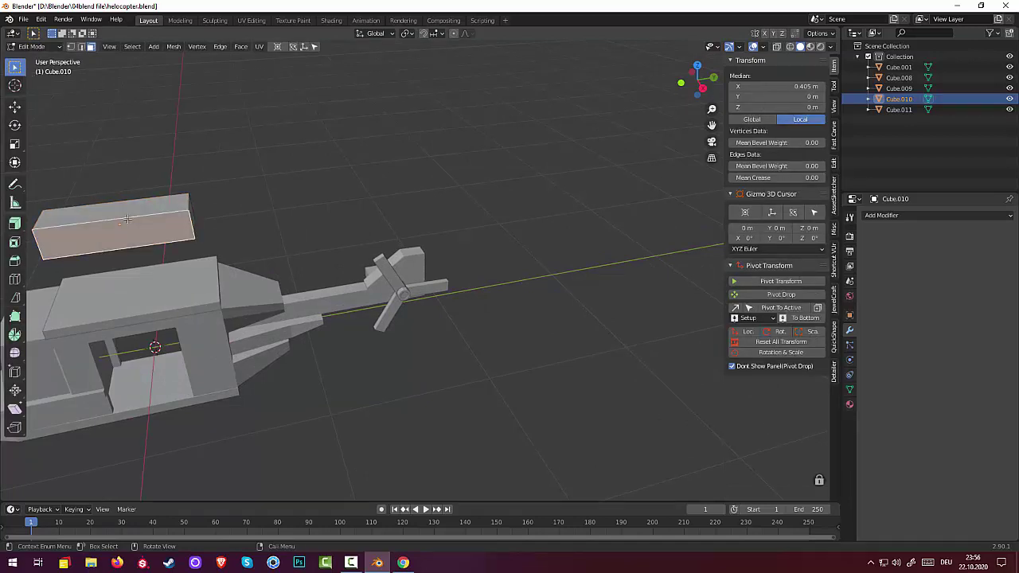
pyautogui.click(151, 232)
pyautogui.press('Tab')
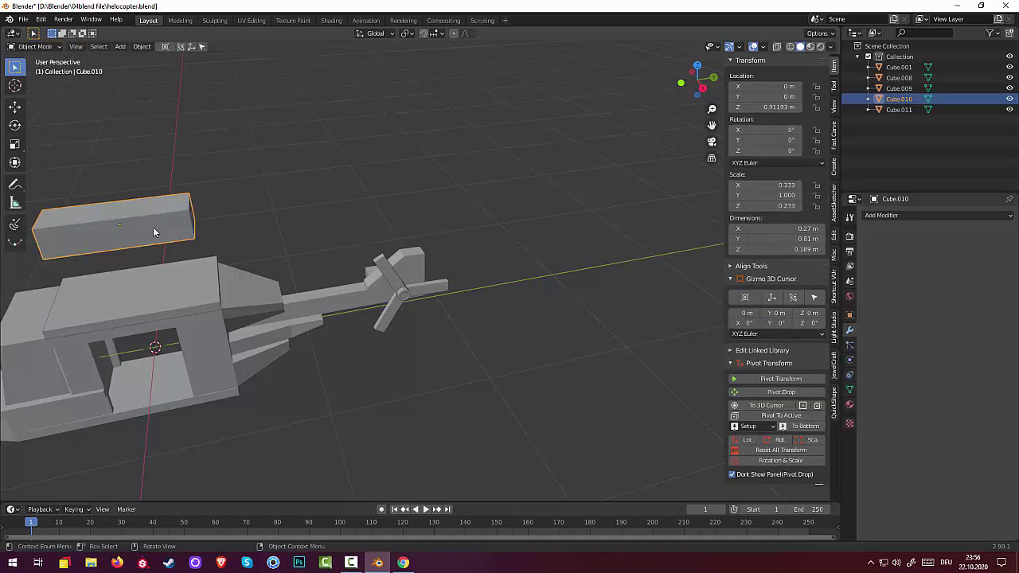
pyautogui.press('Tab')
# - Add two evenly spaced loop cuts across the box, select one loop, and view from the side
pyautogui.hotkey('ctrl', 'r')
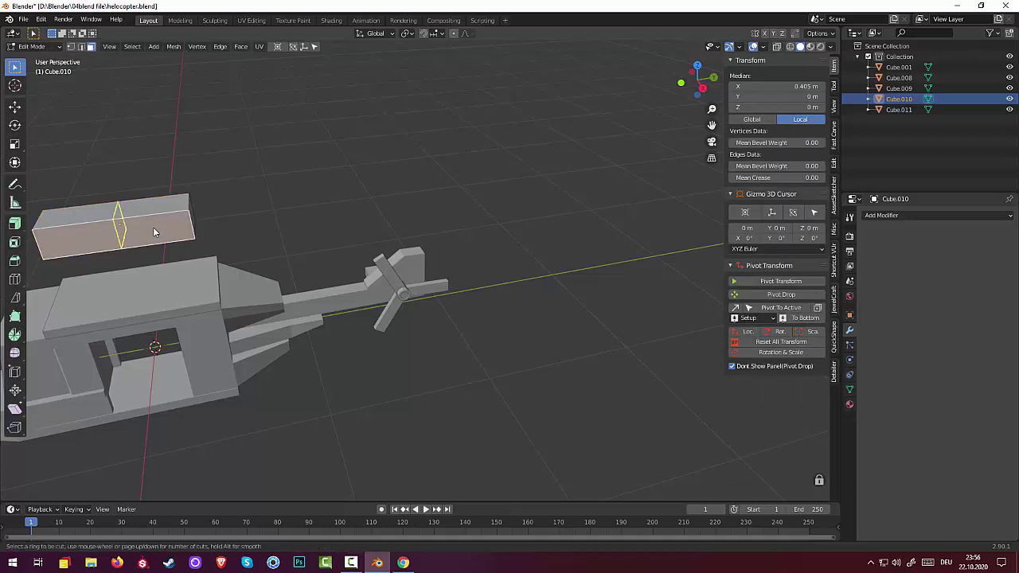
pyautogui.scroll(1, 153, 227)
pyautogui.click(153, 227)
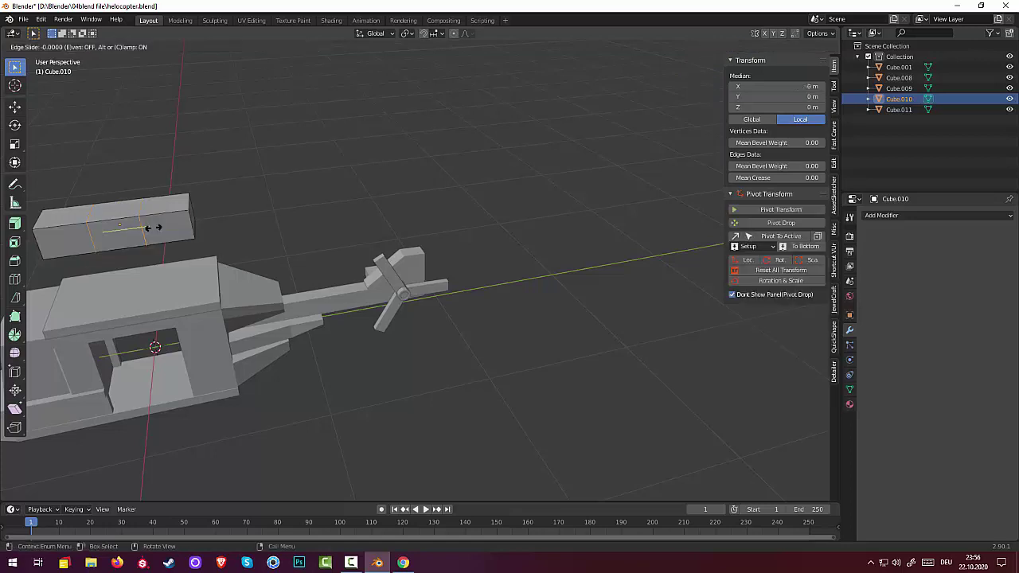
pyautogui.click(152, 227)
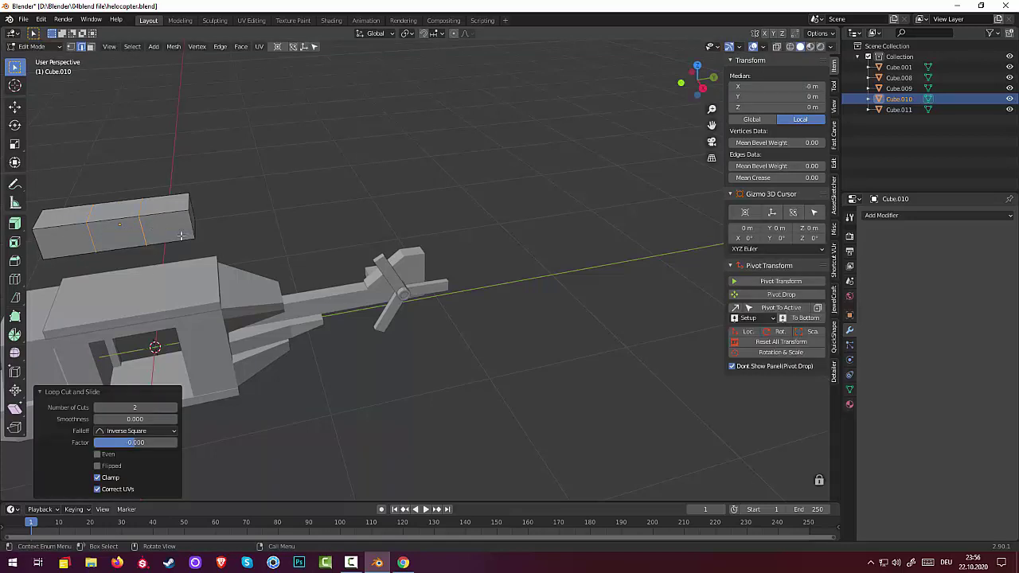
pyautogui.moveTo(153, 227); pyautogui.dragTo(205, 228, button='middle')
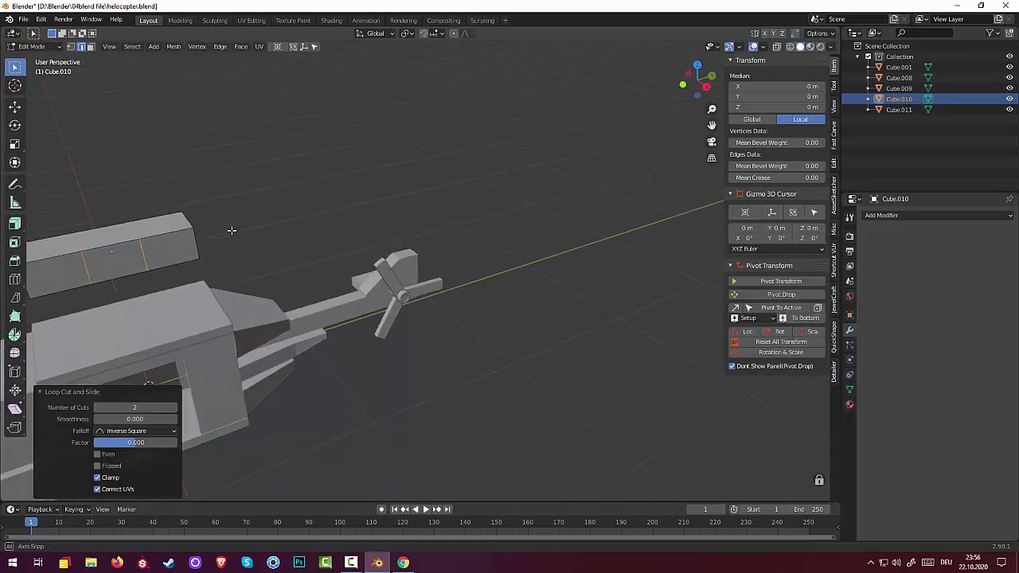
pyautogui.click(93, 230)
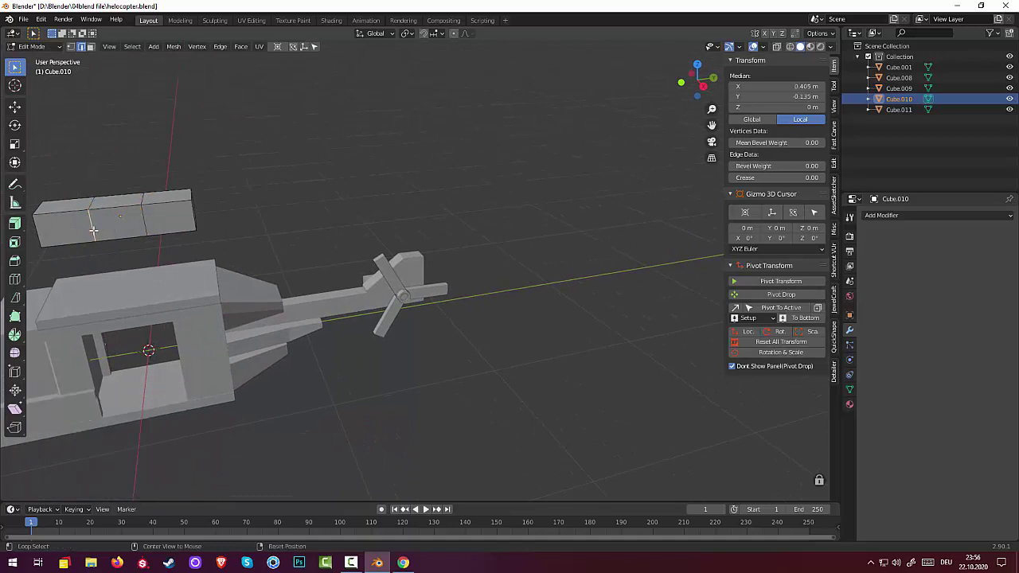
pyautogui.keyDown('alt'); pyautogui.click(93, 230); pyautogui.keyUp('alt')
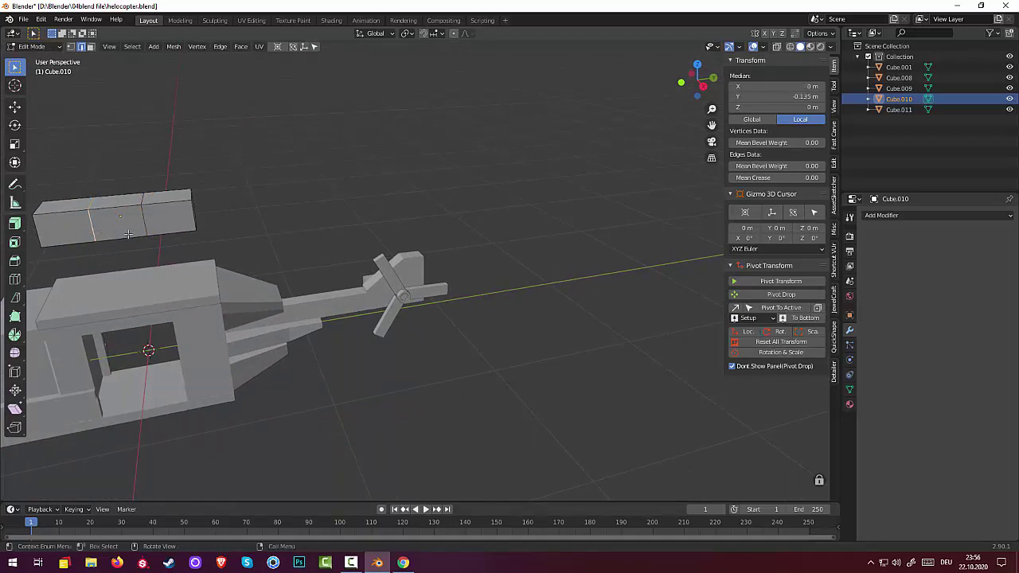
pyautogui.press('KP_3')
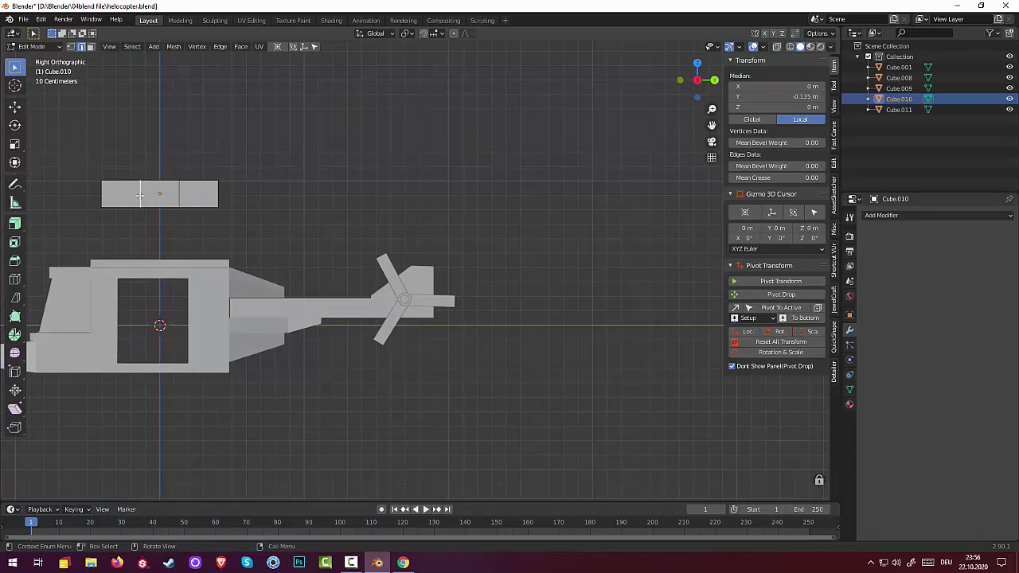
# - Move the selected loop along Y, then trial-slide the other cut edge and undo it
pyautogui.press('g')
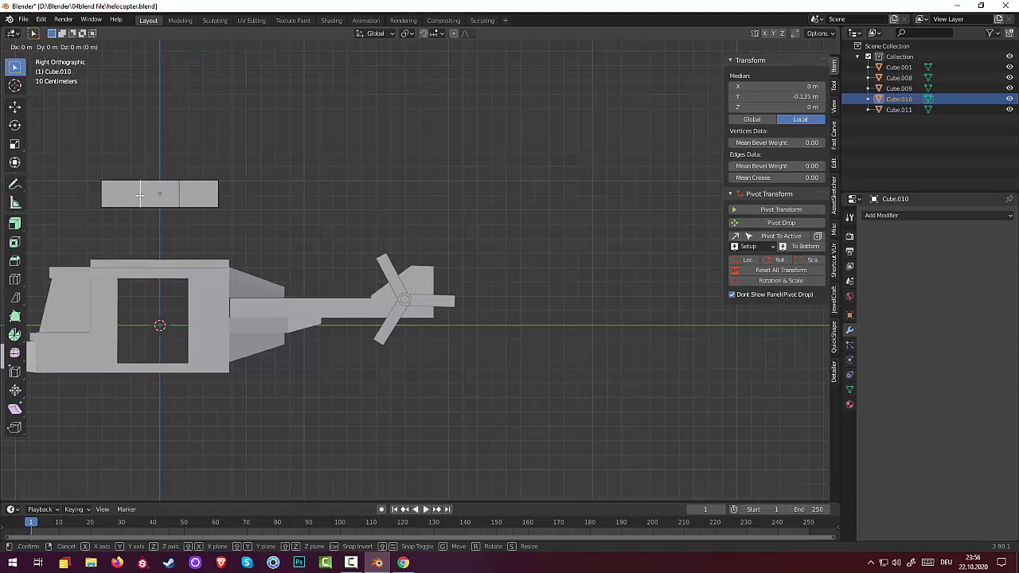
pyautogui.press('y')
pyautogui.click(130, 195)
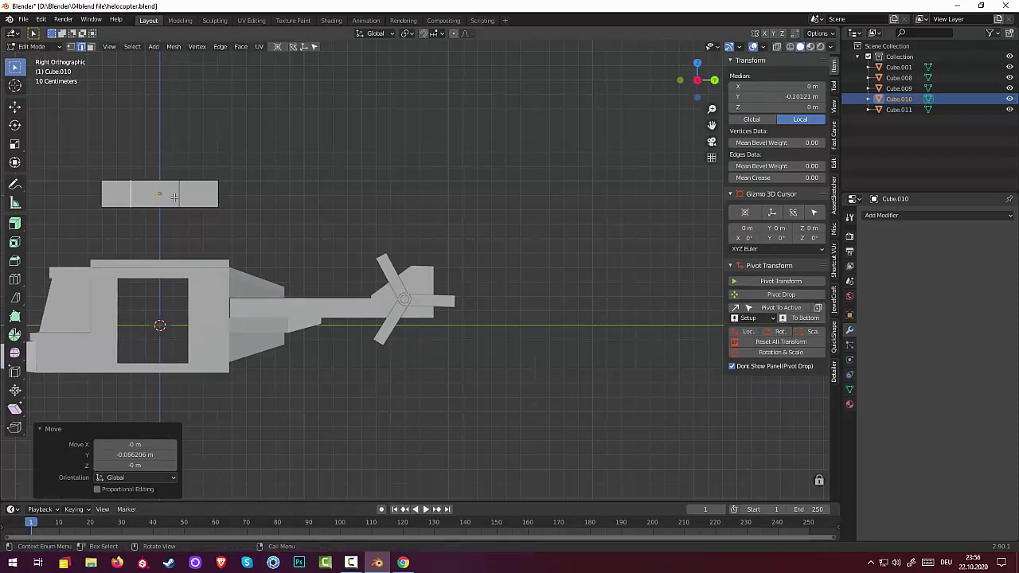
pyautogui.click(179, 195)
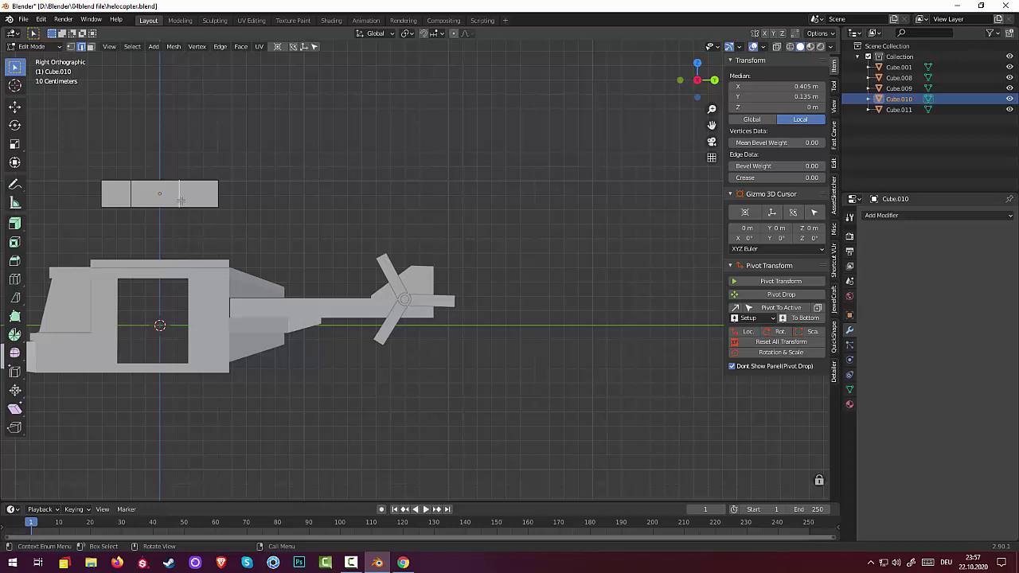
pyautogui.press('g')
pyautogui.press('x')
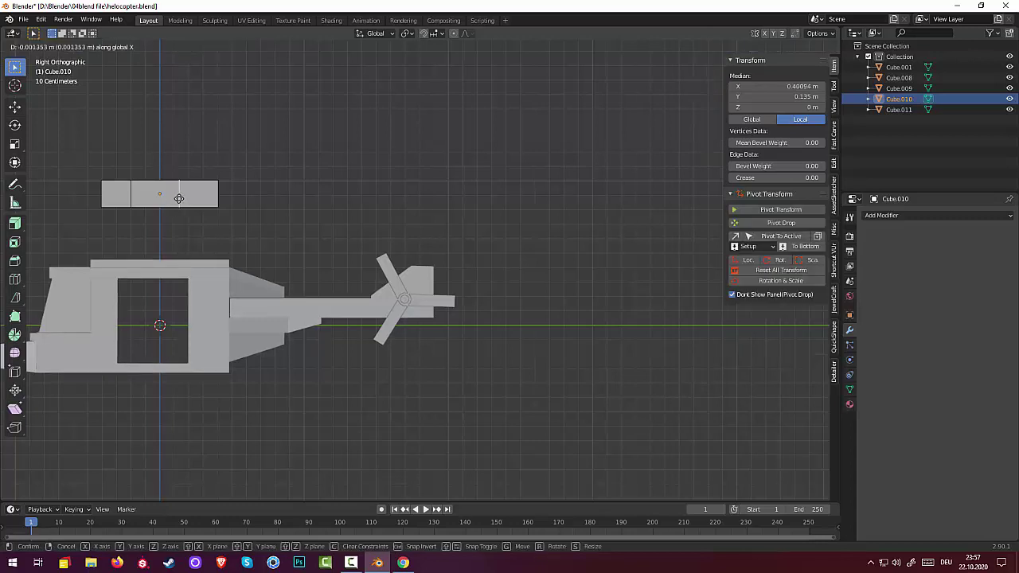
pyautogui.press('g')
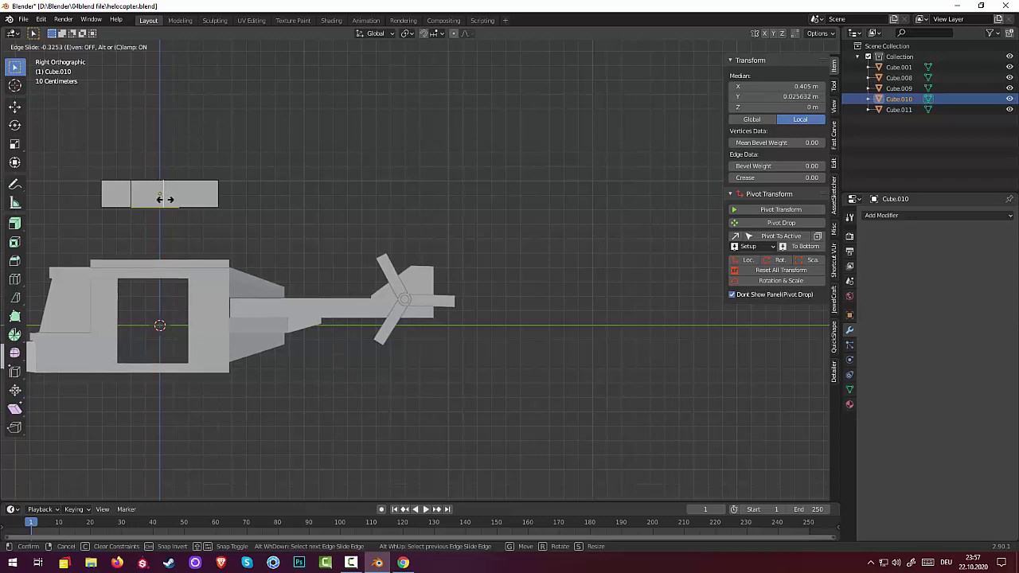
pyautogui.click(163, 199)
pyautogui.moveTo(308, 204); pyautogui.dragTo(284, 258, button='middle')
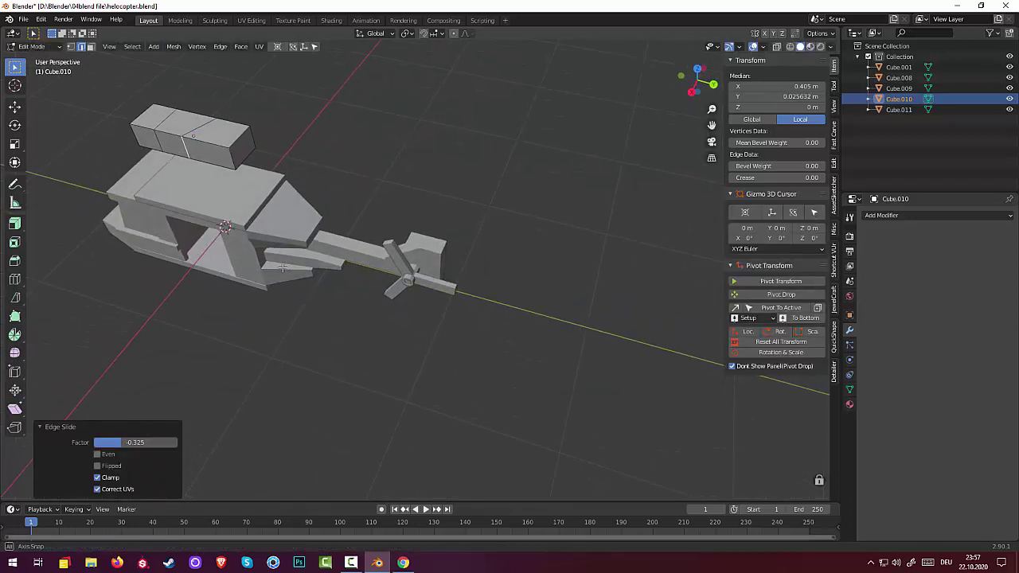
pyautogui.hotkey('ctrl', 'z')
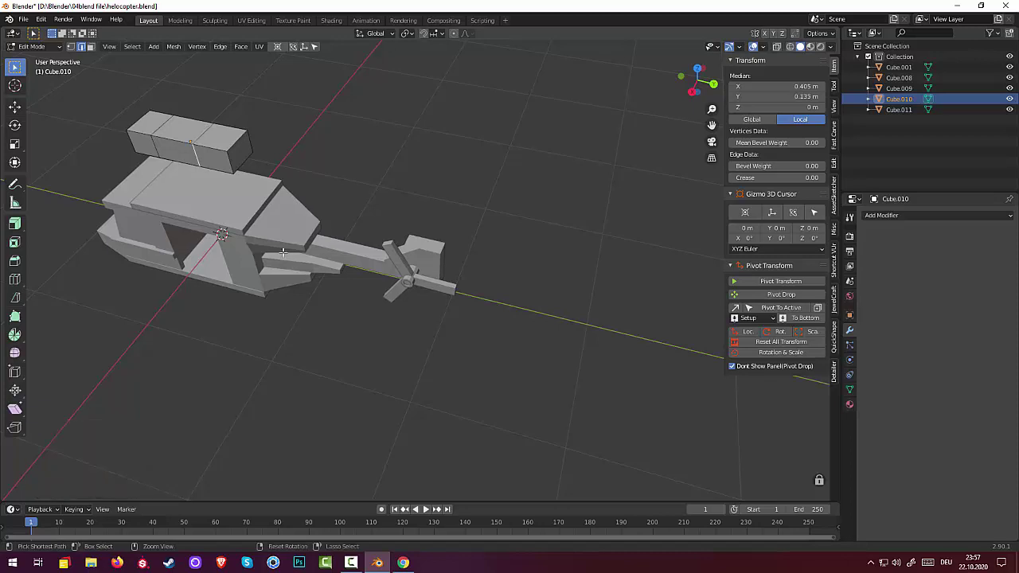
pyautogui.hotkey('alt', 'a')
pyautogui.hotkey('ctrl', 'z')
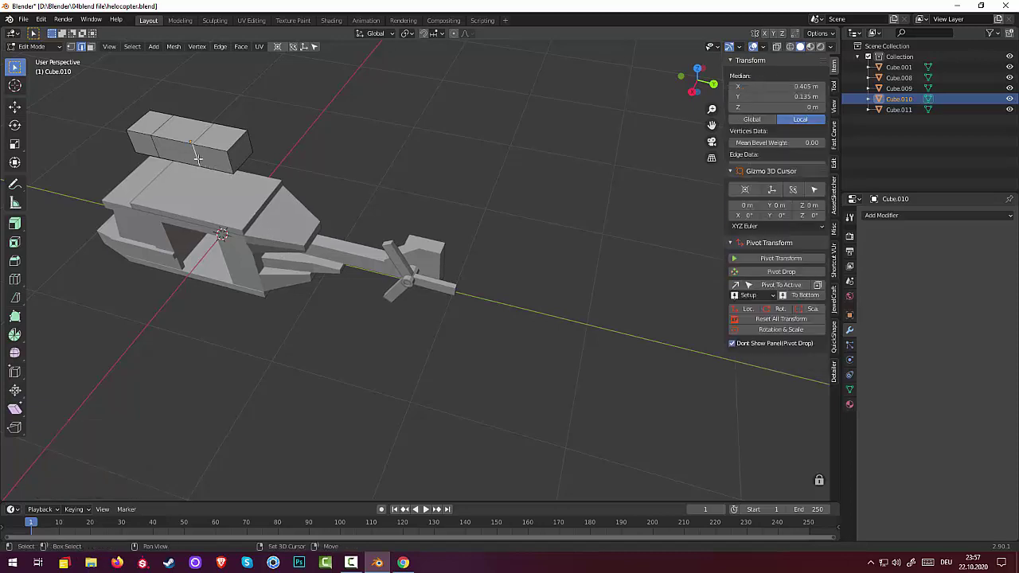
pyautogui.hotkey('alt', 'a')
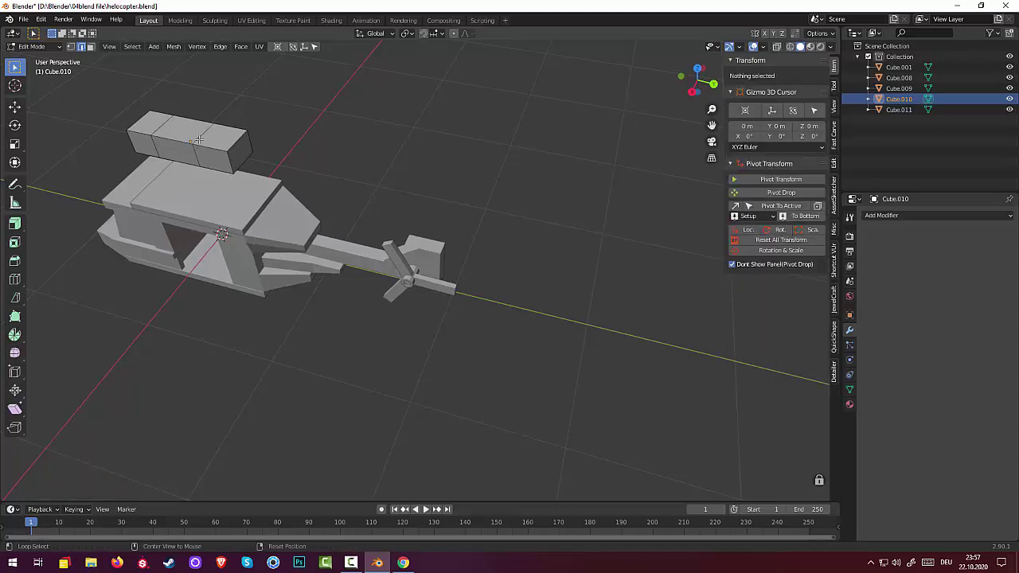
# - In side view, slide the block's edge loop about -0.13 m along Y toward its middle
pyautogui.keyDown('alt'); pyautogui.click(197, 159); pyautogui.keyUp('alt')
pyautogui.moveTo(255, 164)
pyautogui.mouseDown(button='middle')
pyautogui.moveTo(314, 117)
pyautogui.moveTo(307, 135)
pyautogui.mouseUp(button='middle')
pyautogui.press('KP_3')
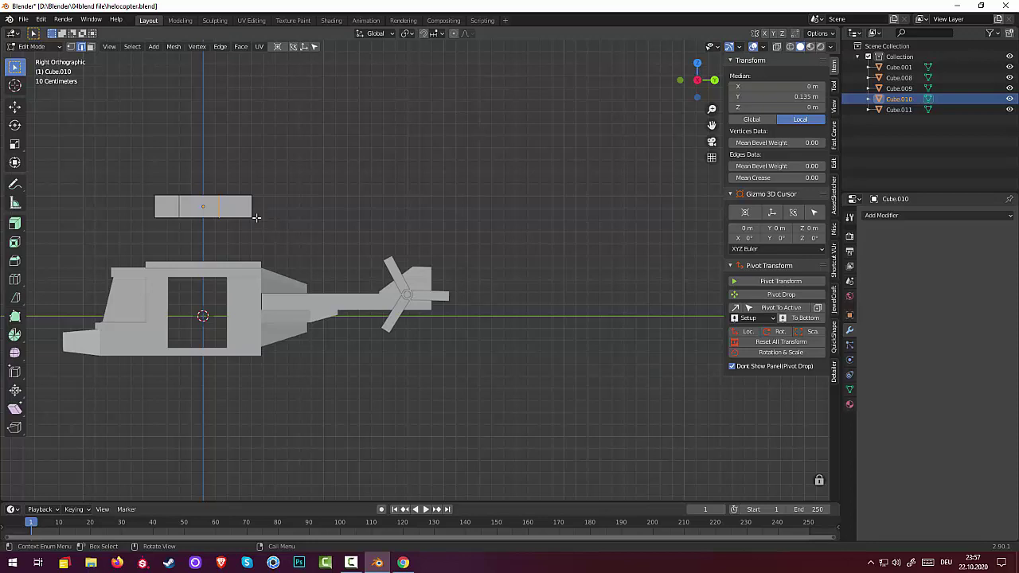
pyautogui.press('g')
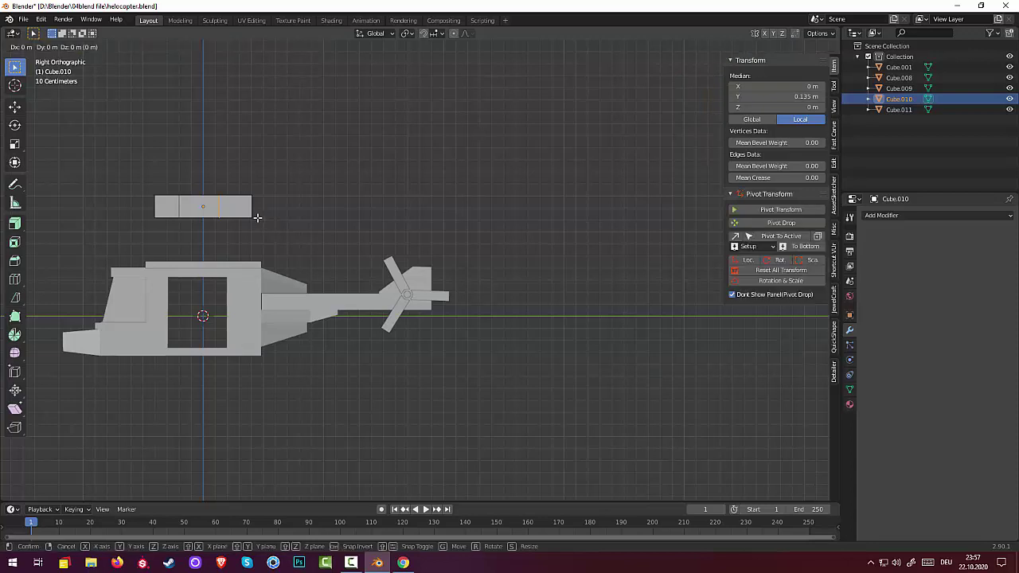
pyautogui.press('y')
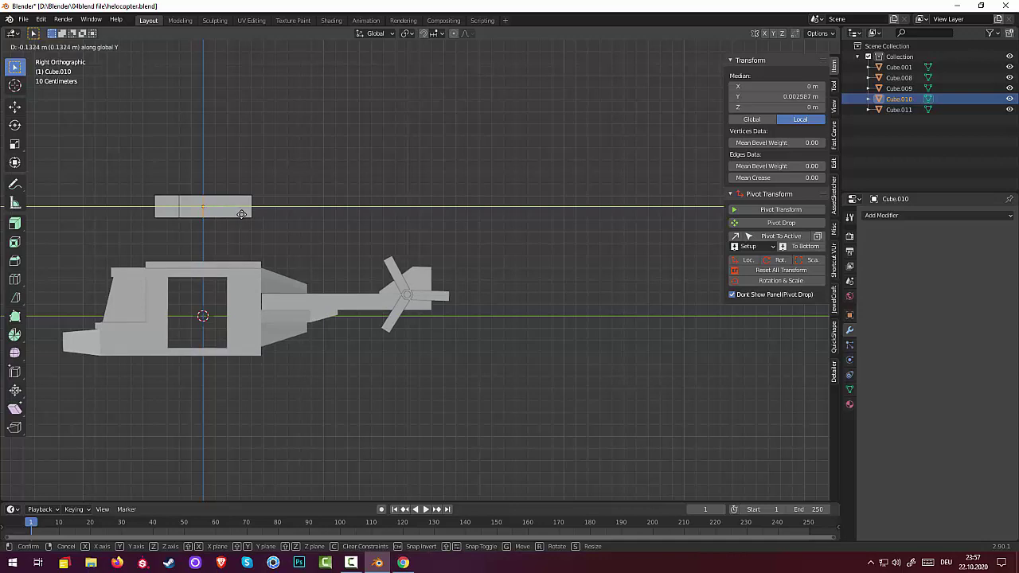
pyautogui.click(241, 217)
pyautogui.moveTo(241, 216)
pyautogui.mouseDown(button='middle')
pyautogui.moveTo(263, 244)
pyautogui.moveTo(255, 250)
pyautogui.mouseUp(button='middle')
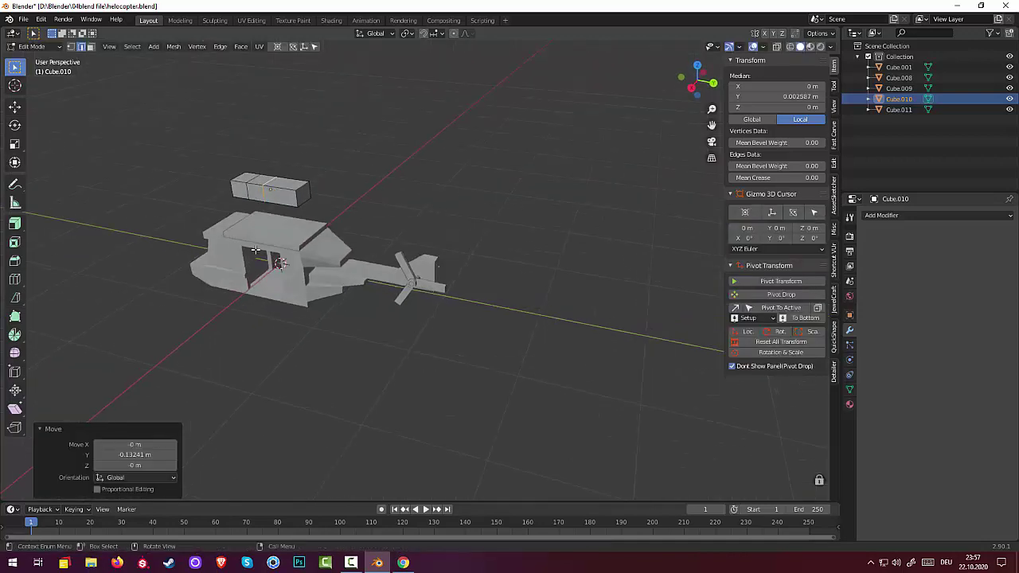
# - Lower the cockpit block's top front edge about 0.15 m along Z
pyautogui.click(302, 187)
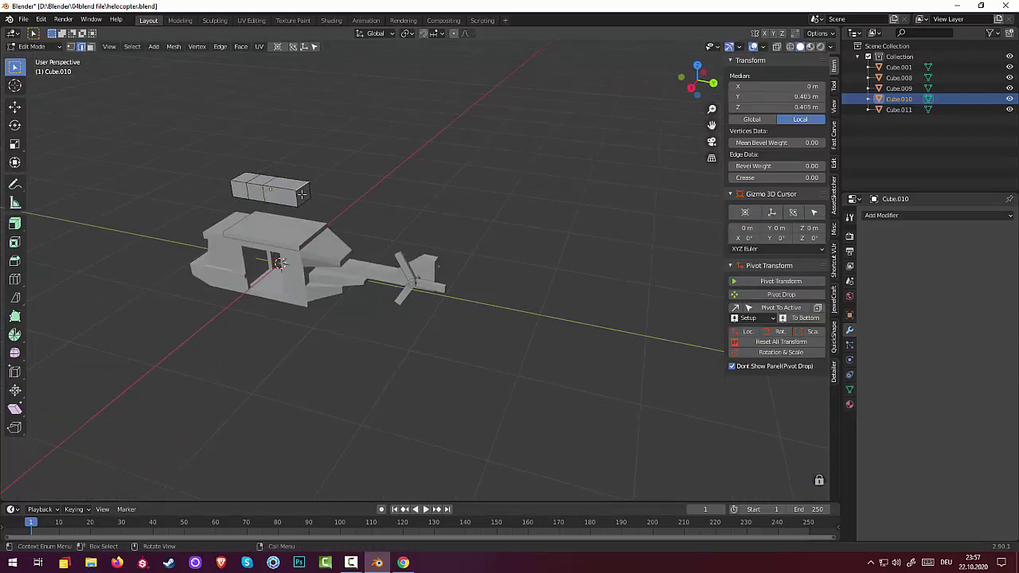
pyautogui.moveTo(301, 193)
pyautogui.mouseDown(button='middle')
pyautogui.moveTo(400, 169)
pyautogui.moveTo(375, 175)
pyautogui.mouseUp(button='middle')
pyautogui.press('g')
pyautogui.press('z')
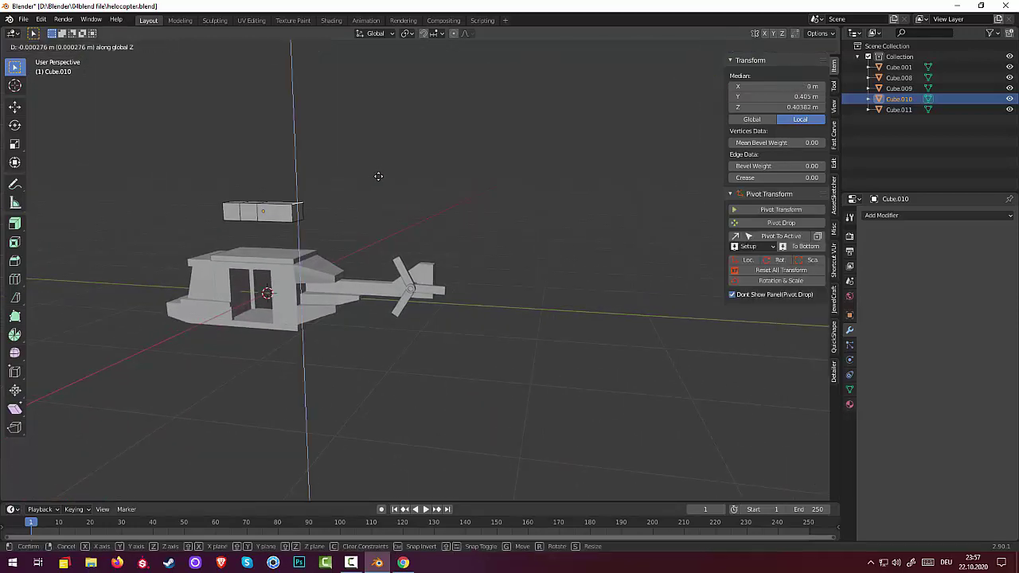
pyautogui.click(380, 190)
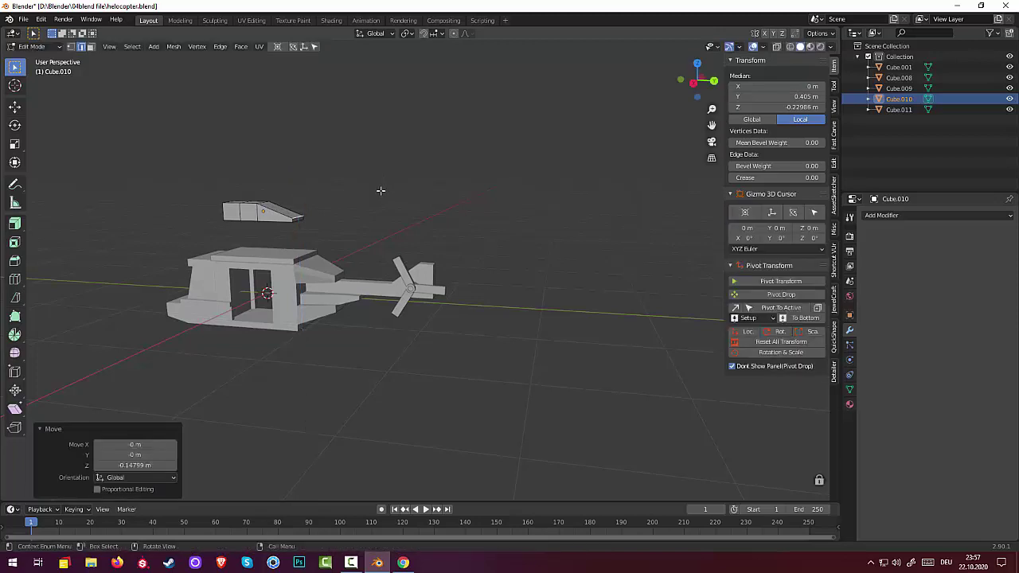
pyautogui.moveTo(381, 191); pyautogui.dragTo(470, 198, button='middle')
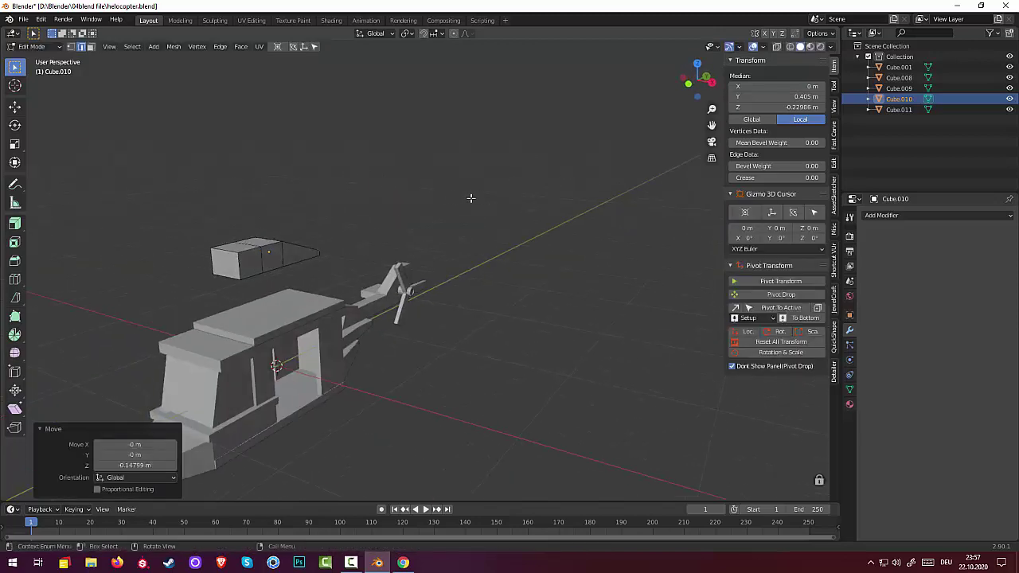
# - Slide the opposite top edge about 0.16 m inward along Y, then select the front face
pyautogui.click(230, 247)
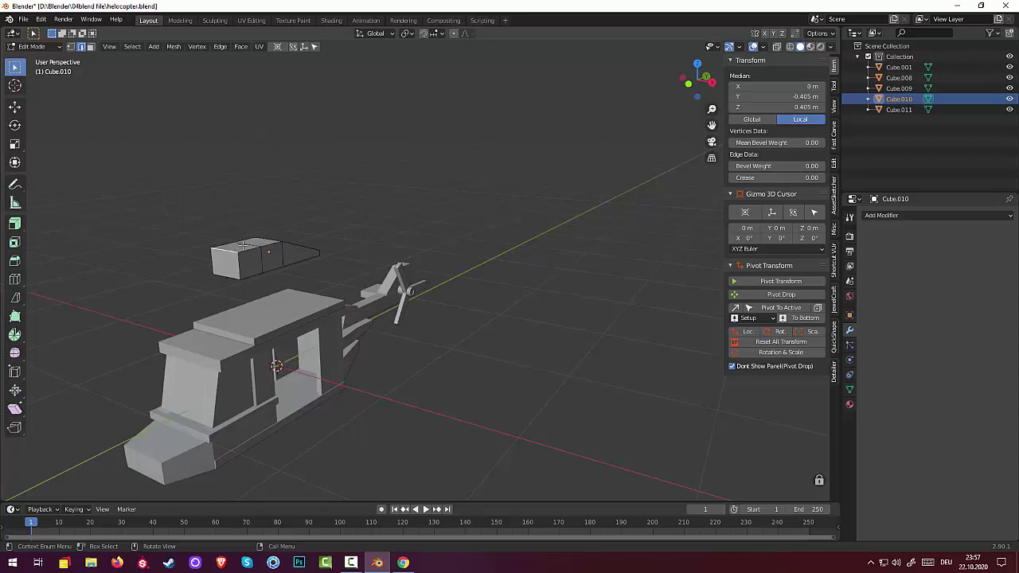
pyautogui.moveTo(239, 246); pyautogui.dragTo(212, 240, button='middle')
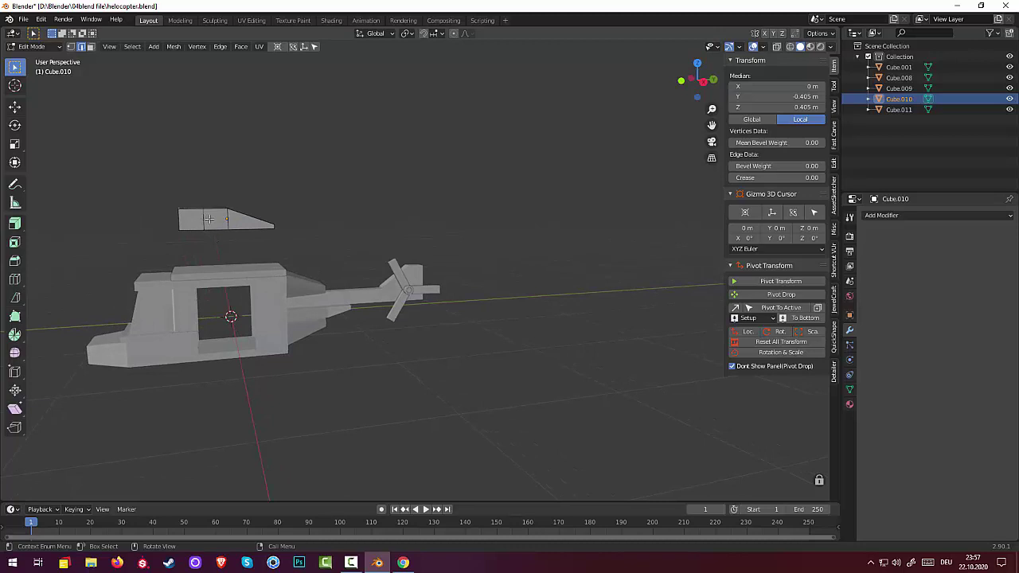
pyautogui.press('g')
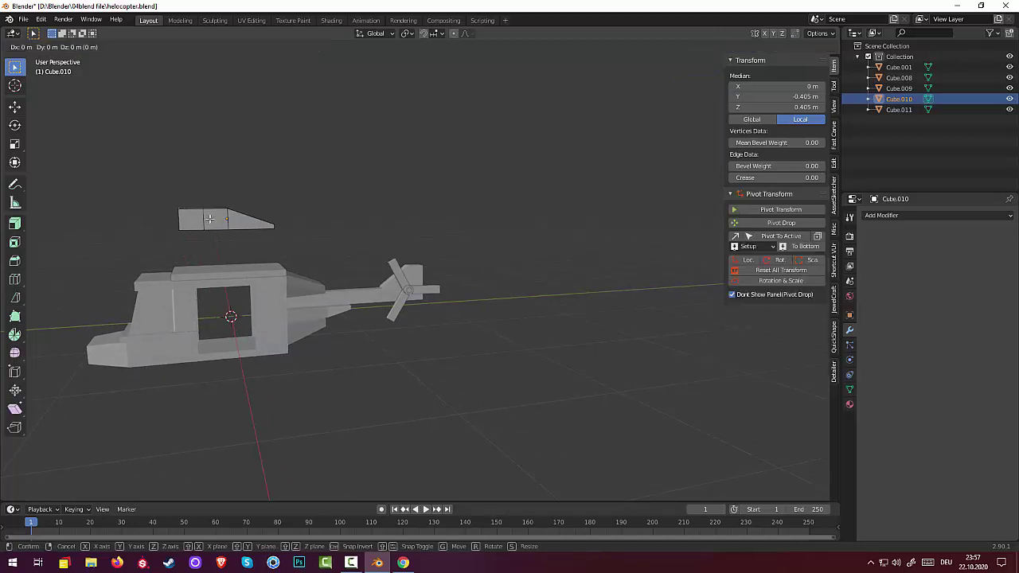
pyautogui.press('y')
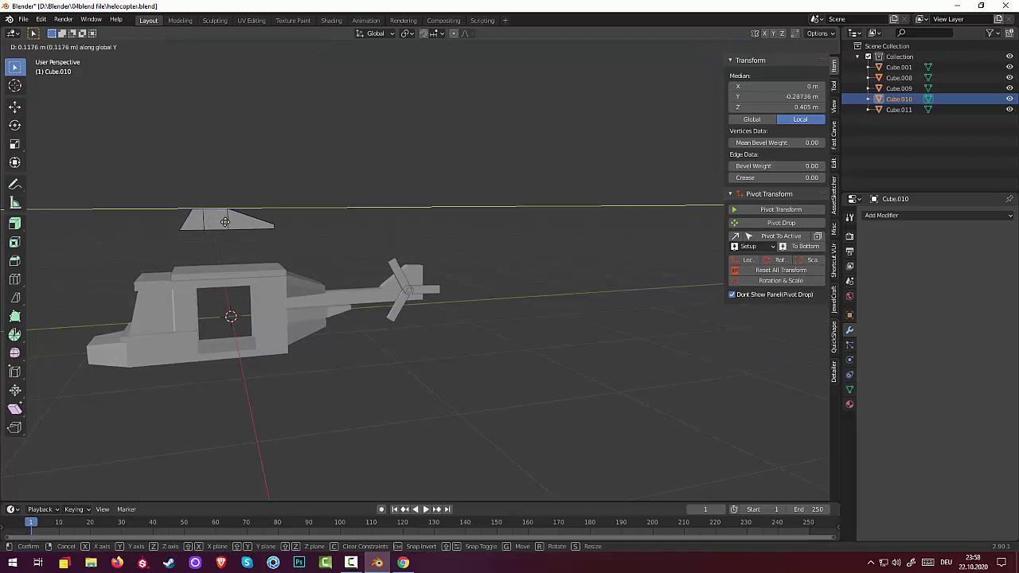
pyautogui.click(229, 223)
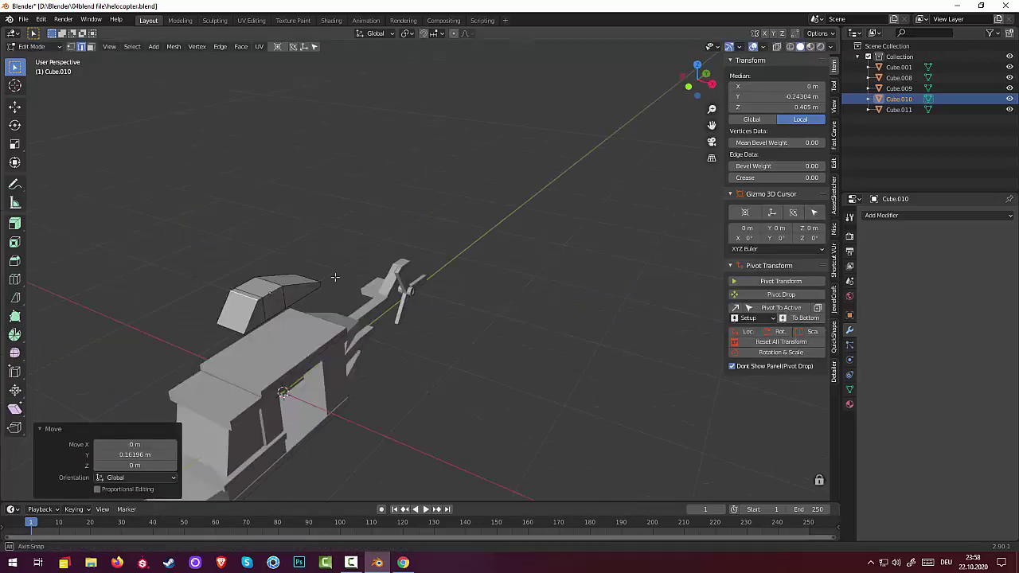
pyautogui.moveTo(228, 223); pyautogui.dragTo(376, 308, button='middle')
pyautogui.click(396, 362)
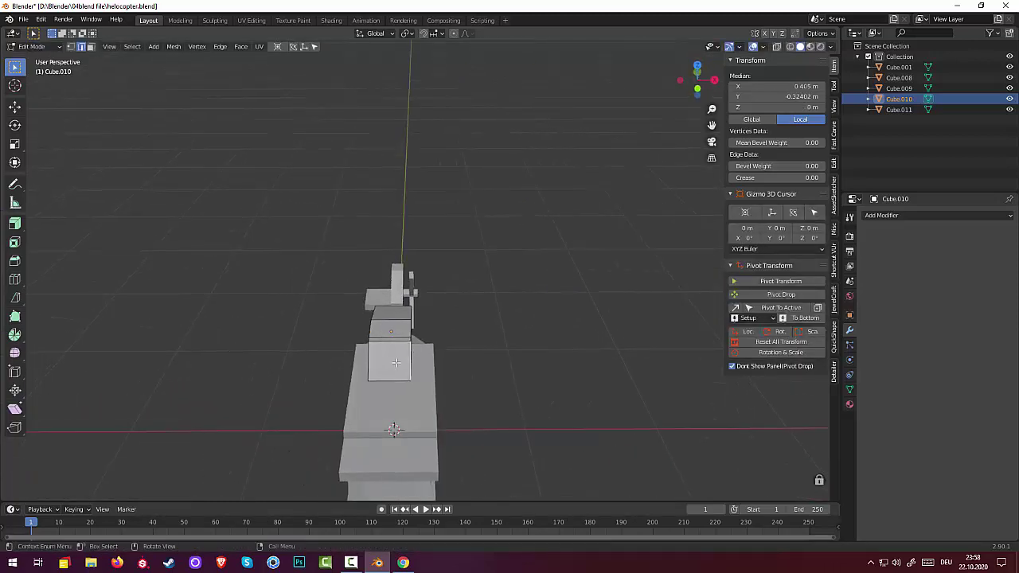
pyautogui.click(91, 46)
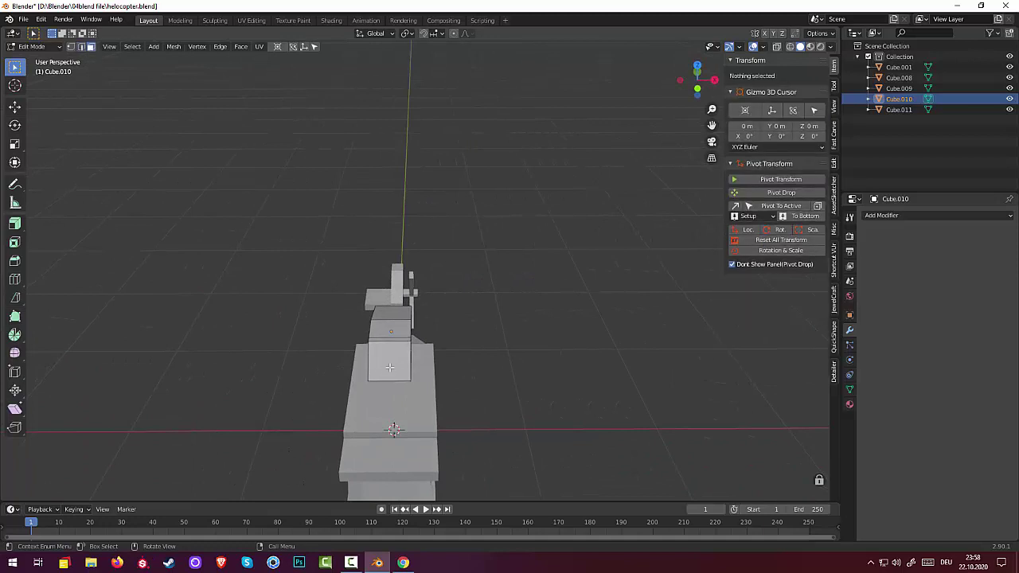
pyautogui.click(389, 367)
# - Inset the front face 0.099 m and extrude it about 0.09 m inward
pyautogui.press('i')
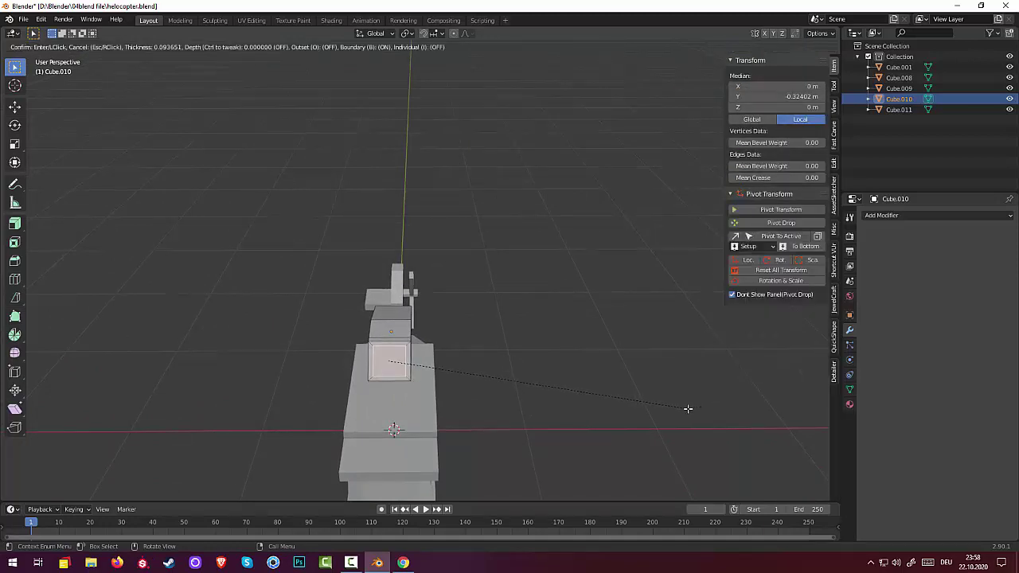
pyautogui.click(681, 396)
pyautogui.moveTo(680, 393)
pyautogui.mouseDown(button='middle')
pyautogui.moveTo(599, 393)
pyautogui.moveTo(478, 353)
pyautogui.mouseUp(button='middle')
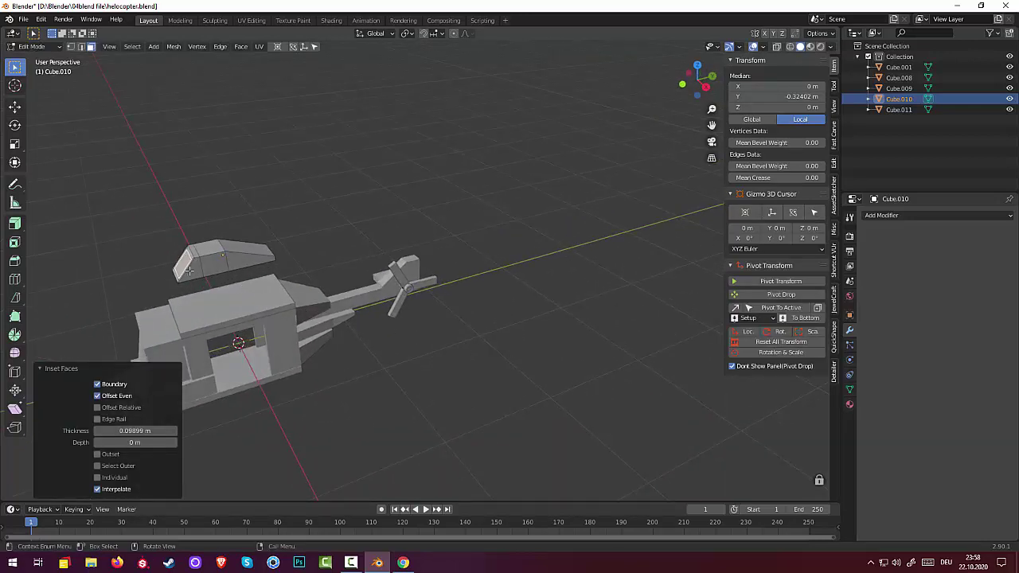
pyautogui.press('e')
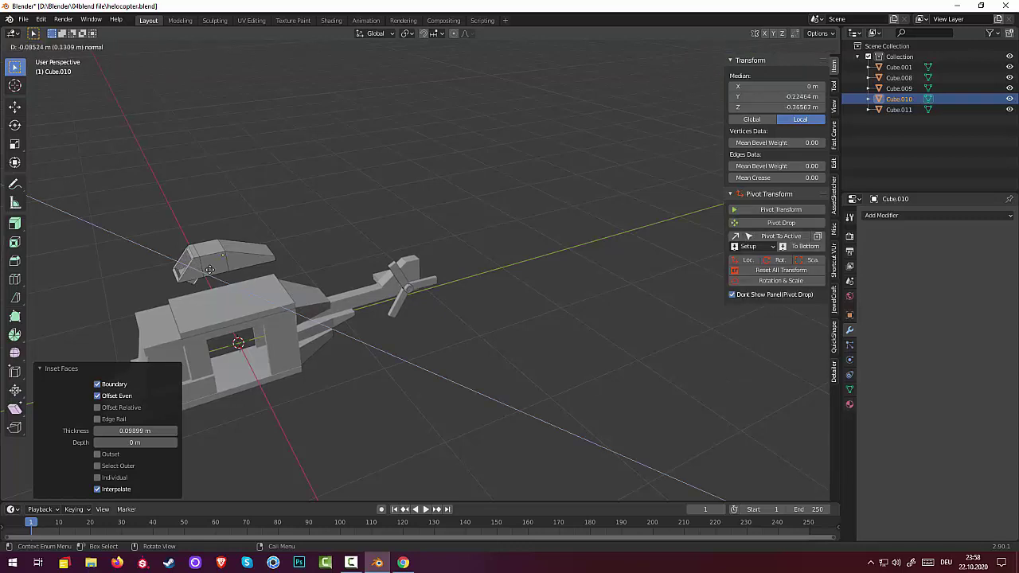
pyautogui.click(207, 269)
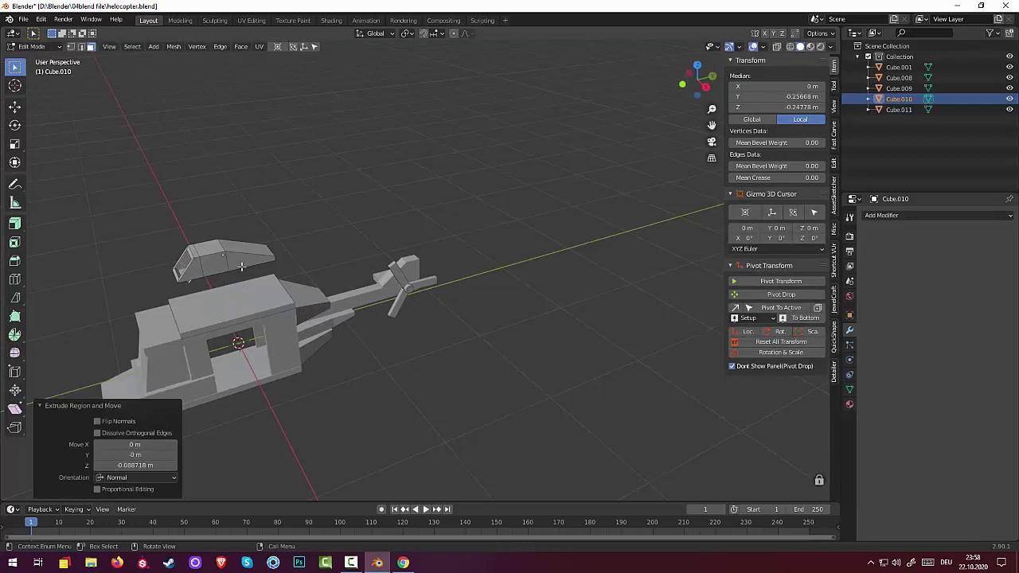
pyautogui.moveTo(204, 268)
pyautogui.mouseDown(button='middle')
pyautogui.moveTo(238, 239)
pyautogui.moveTo(226, 241)
pyautogui.mouseUp(button='middle')
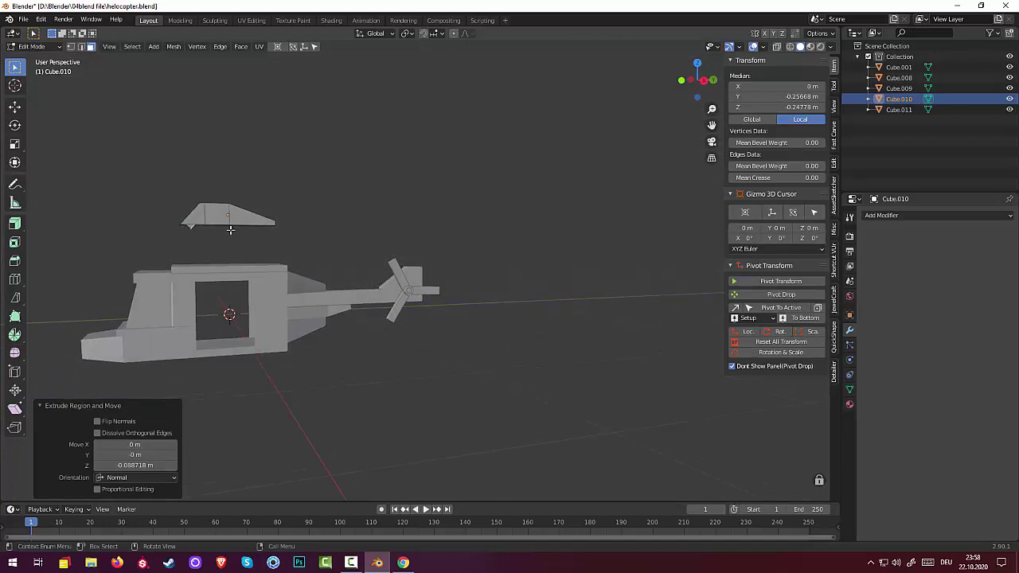
# - Nudge the recessed face into its final position and deselect everything
pyautogui.press('g')
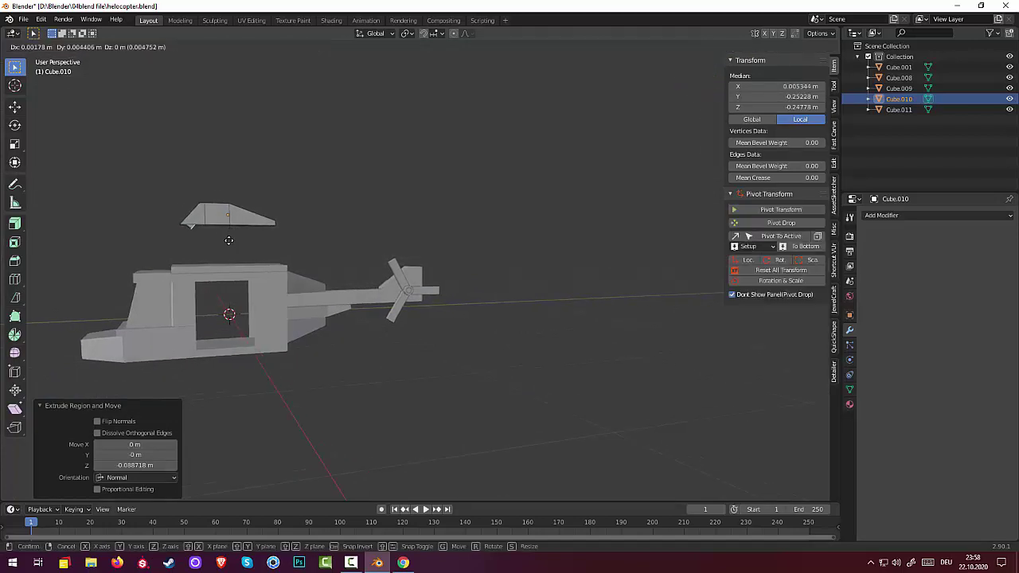
pyautogui.click(235, 236)
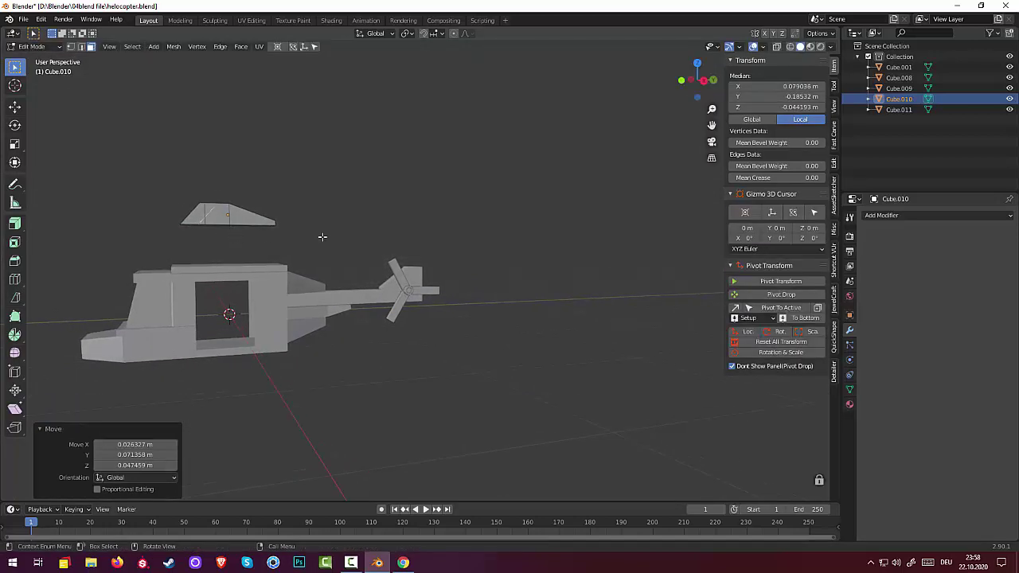
pyautogui.moveTo(323, 238); pyautogui.dragTo(414, 255, button='middle')
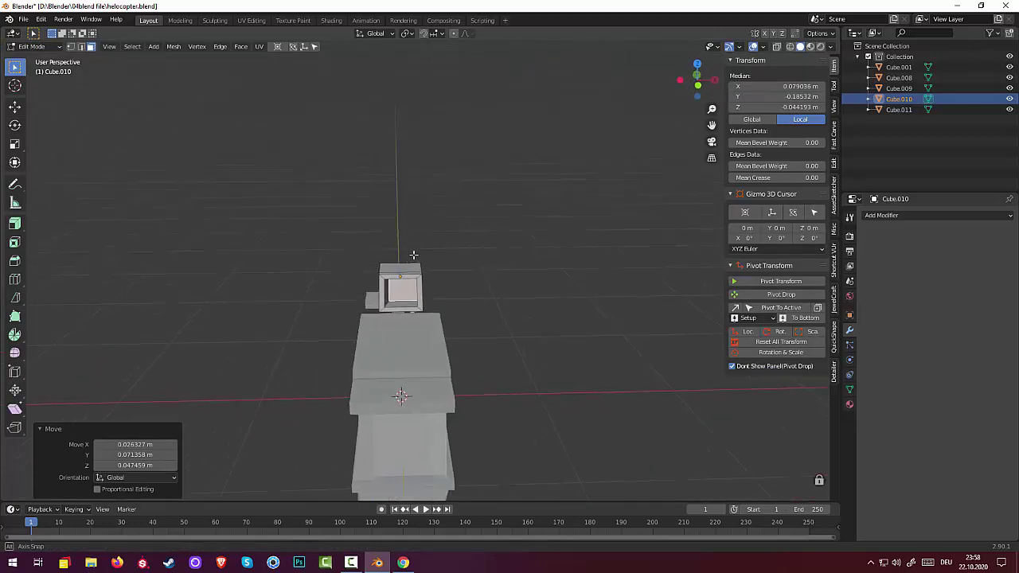
pyautogui.press('g')
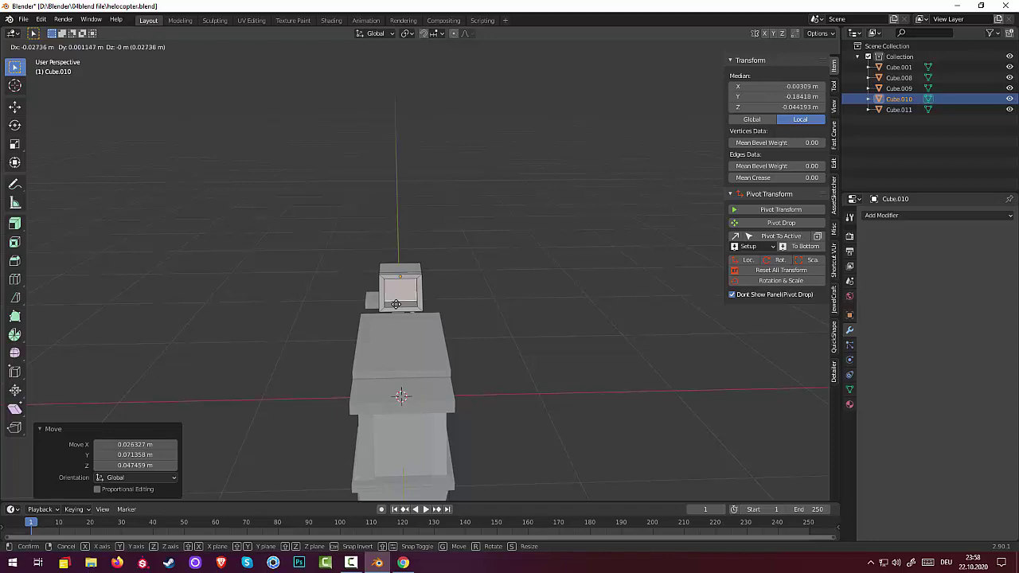
pyautogui.click(396, 304)
pyautogui.click(501, 359)
pyautogui.moveTo(503, 360); pyautogui.dragTo(419, 370, button='middle')
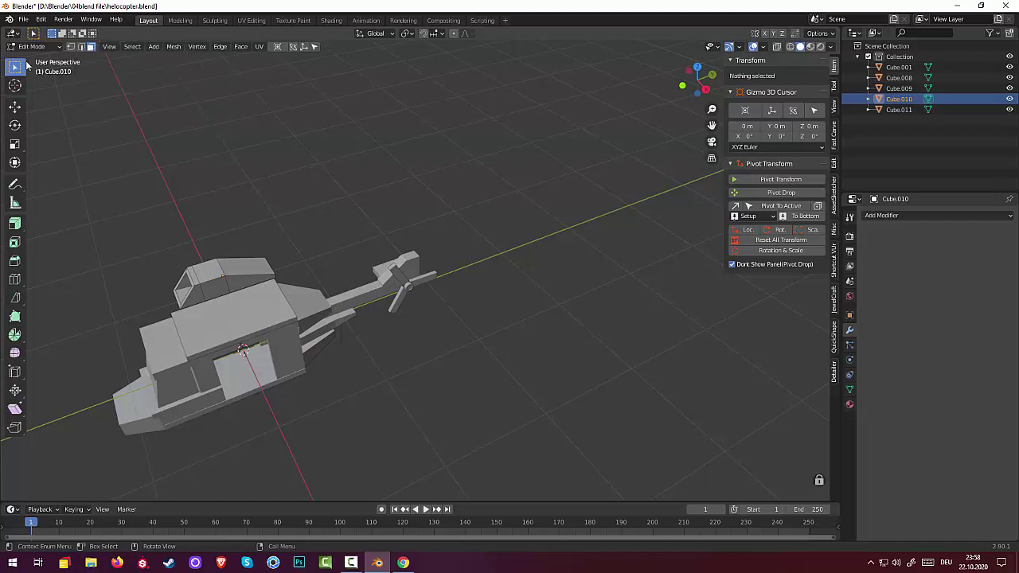
# - In Object Mode, lower Cube.010 about 0.37 m on Z to rest on the cabin roof
pyautogui.click(32, 46)
pyautogui.click(32, 50)
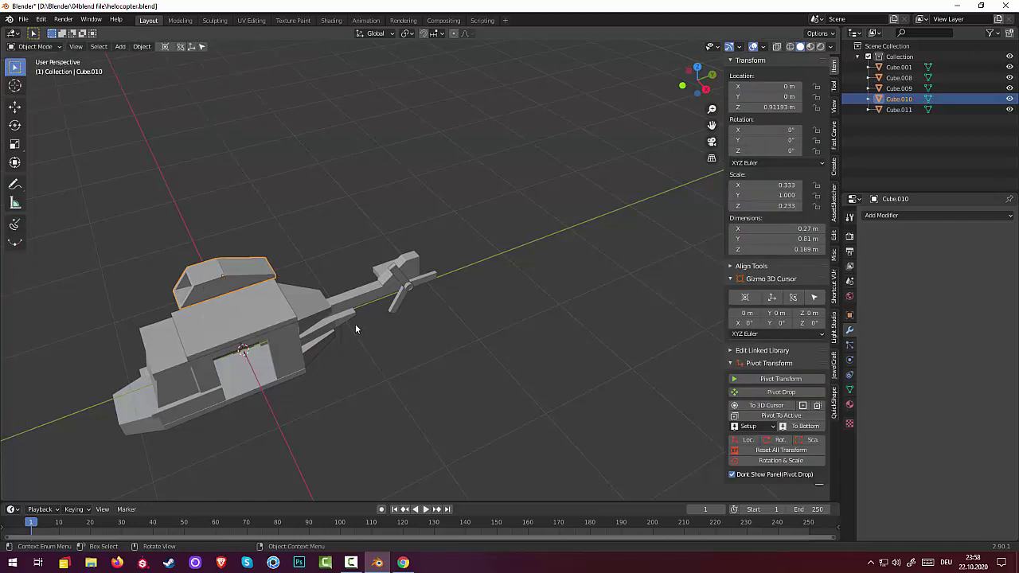
pyautogui.moveTo(355, 329)
pyautogui.mouseDown(button='middle')
pyautogui.moveTo(330, 277)
pyautogui.moveTo(262, 255)
pyautogui.mouseUp(button='middle')
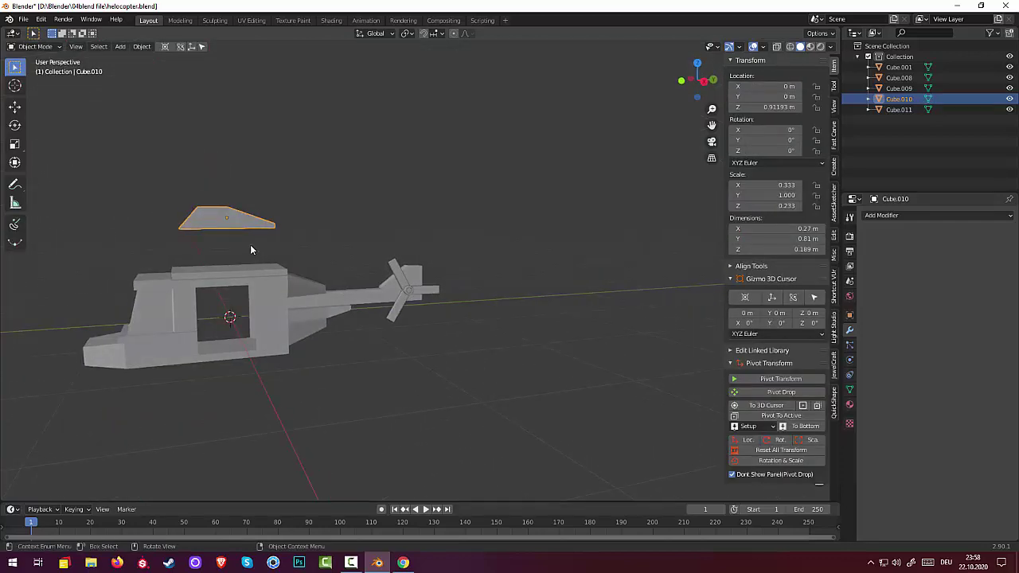
pyautogui.press('g')
pyautogui.press('z')
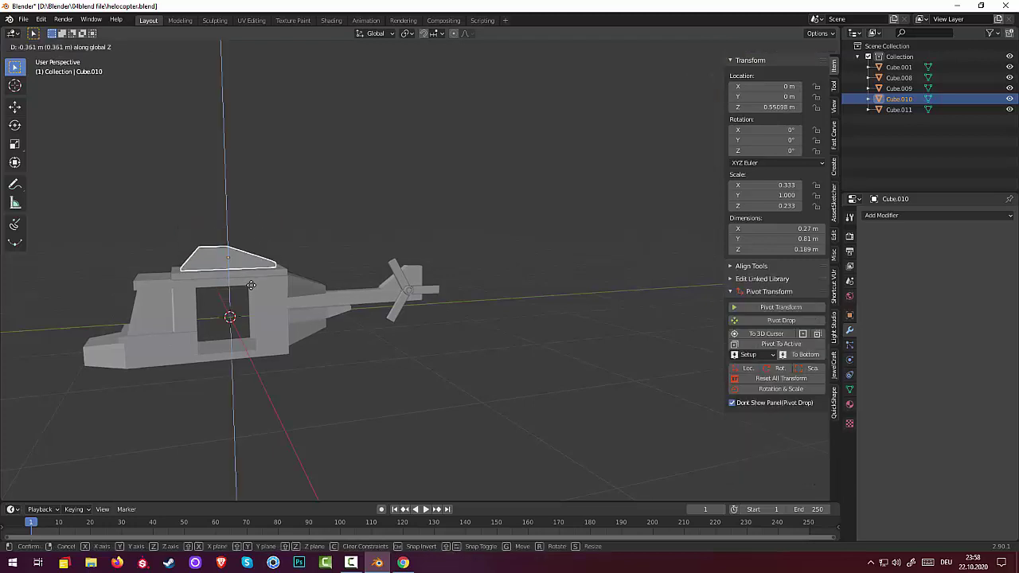
pyautogui.click(249, 291)
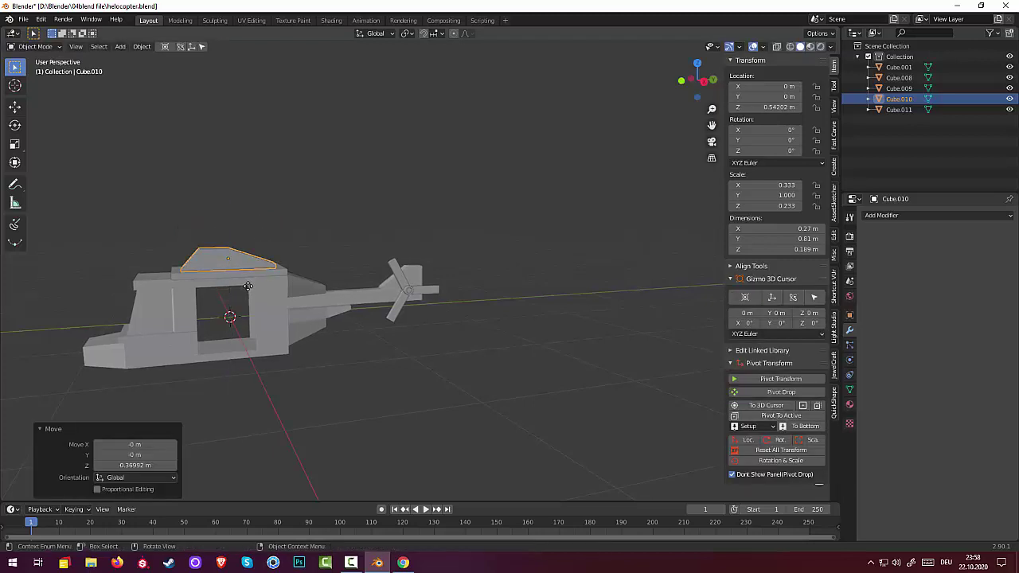
pyautogui.moveTo(249, 291); pyautogui.dragTo(442, 347, button='middle')
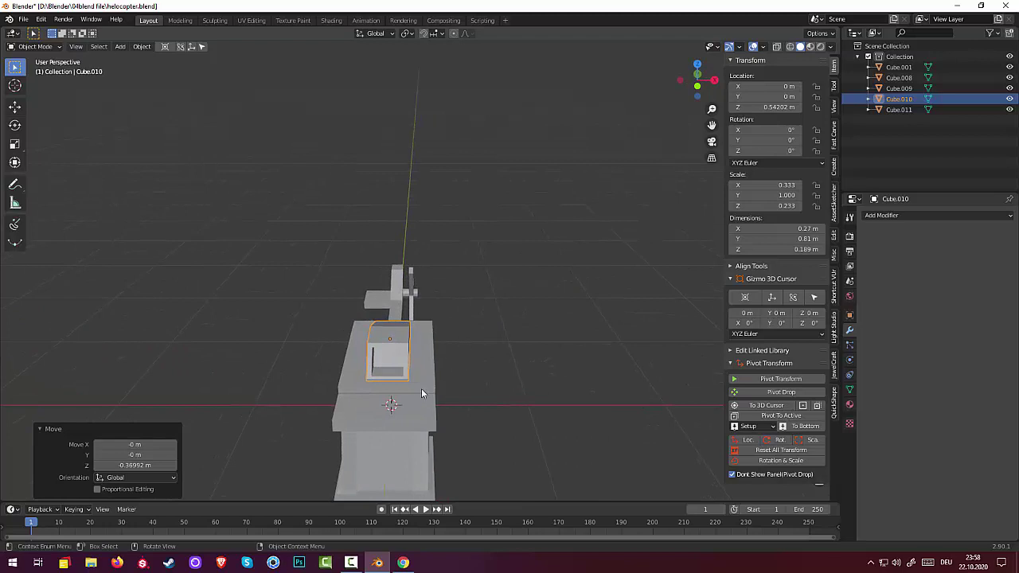
pyautogui.moveTo(466, 383)
pyautogui.mouseDown(button='middle')
pyautogui.moveTo(434, 408)
pyautogui.moveTo(374, 397)
pyautogui.mouseUp(button='middle')
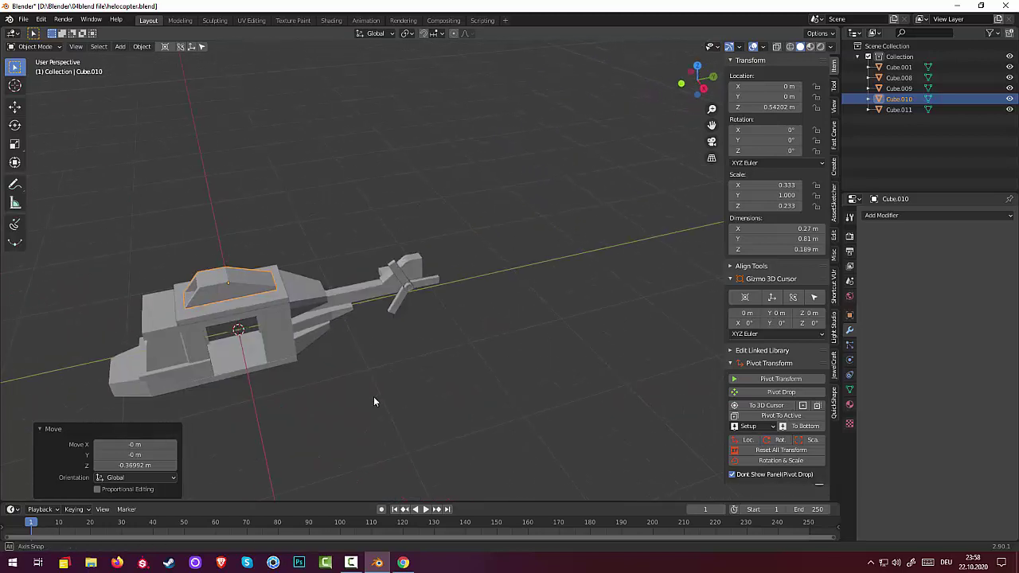
pyautogui.moveTo(245, 289)
pyautogui.mouseDown(button='middle')
pyautogui.moveTo(237, 299)
pyautogui.moveTo(231, 287)
pyautogui.mouseUp(button='middle')
# - Briefly edit the roof box Cube.009, then select Cube.010 and open the mode list
pyautogui.click(232, 286)
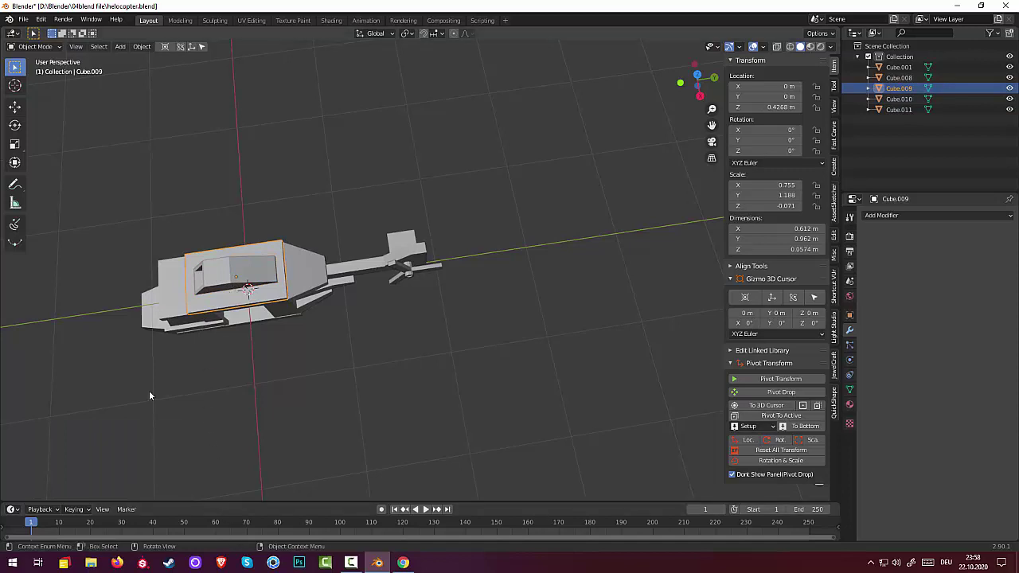
pyautogui.click(35, 47)
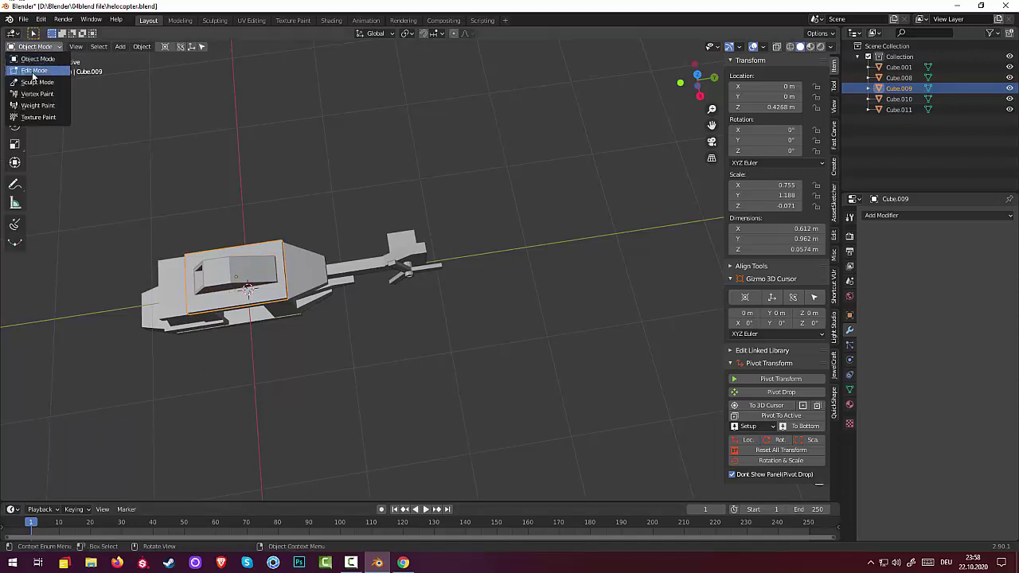
pyautogui.click(34, 71)
pyautogui.click(221, 276)
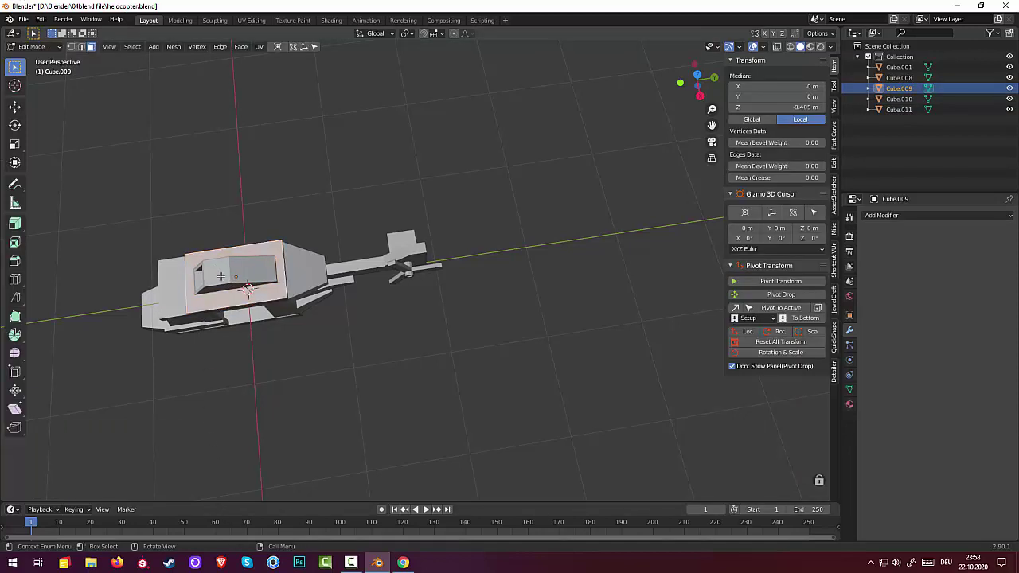
pyautogui.click(32, 46)
pyautogui.click(35, 58)
pyautogui.click(224, 269)
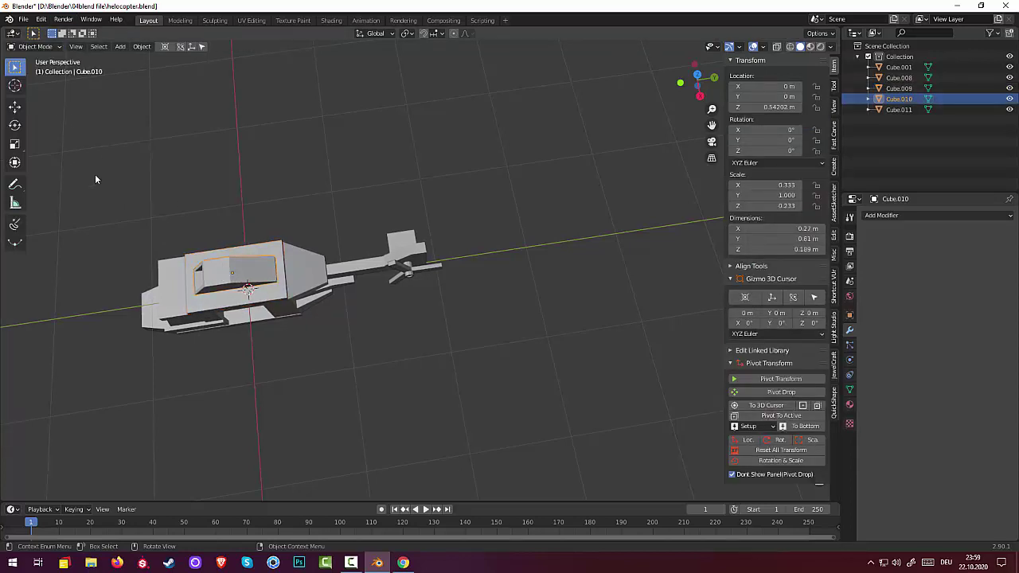
pyautogui.click(35, 46)
# - Enter Edit Mode on Cube.010 and, in top view, select the cockpit's inner face
pyautogui.click(33, 71)
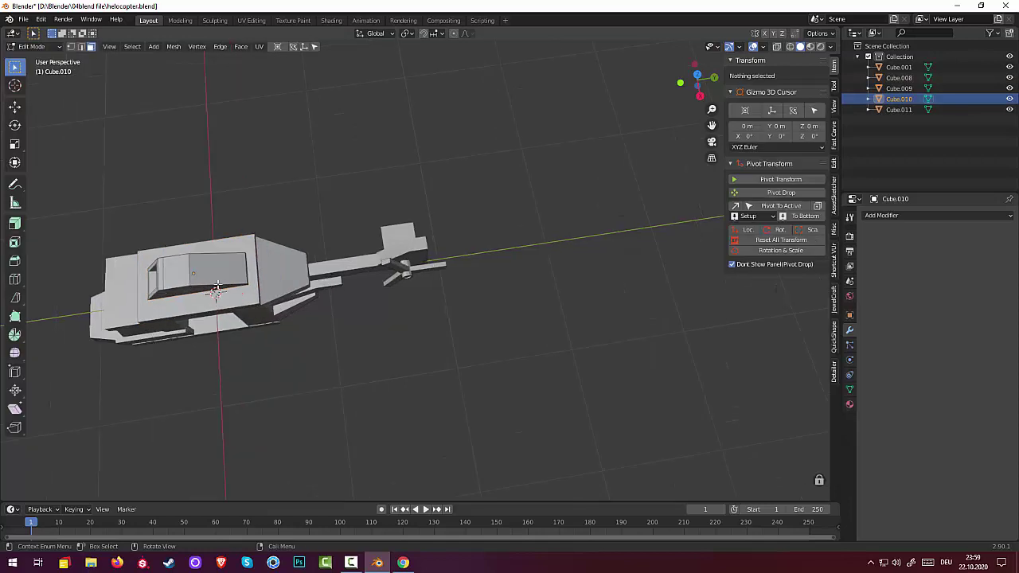
pyautogui.click(184, 265)
pyautogui.moveTo(183, 265); pyautogui.dragTo(266, 254, button='middle')
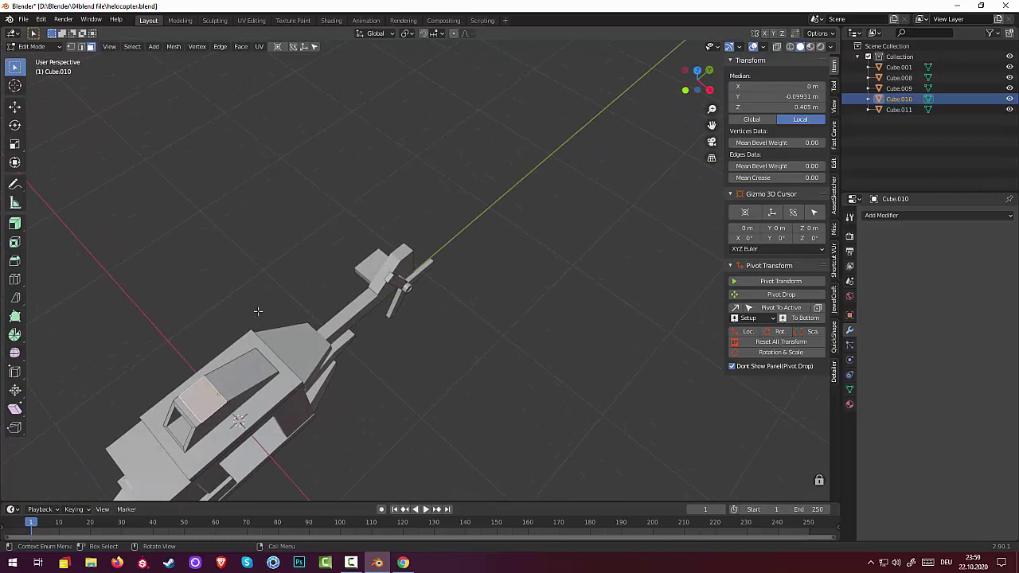
pyautogui.press('KP_7')
pyautogui.keyDown('shift'); pyautogui.moveTo(459, 403); pyautogui.dragTo(448, 191, button='middle'); pyautogui.keyUp('shift')
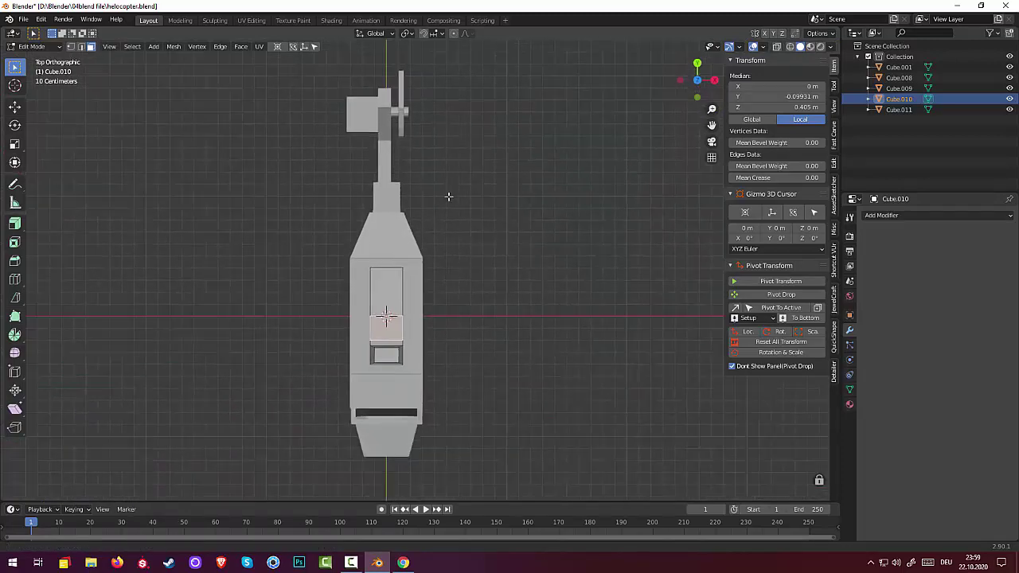
pyautogui.hotkey('alt', 'a')
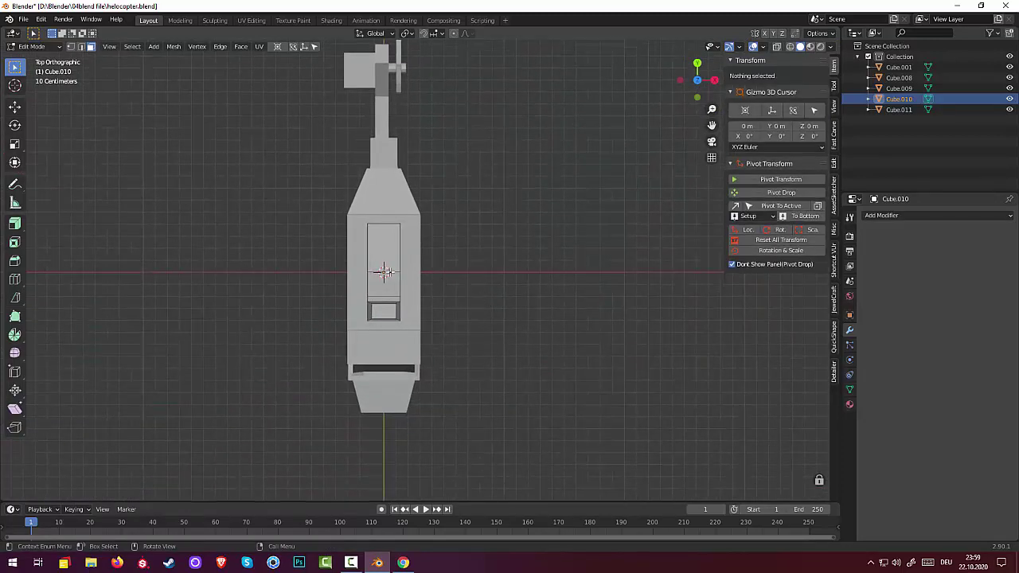
pyautogui.click(384, 273)
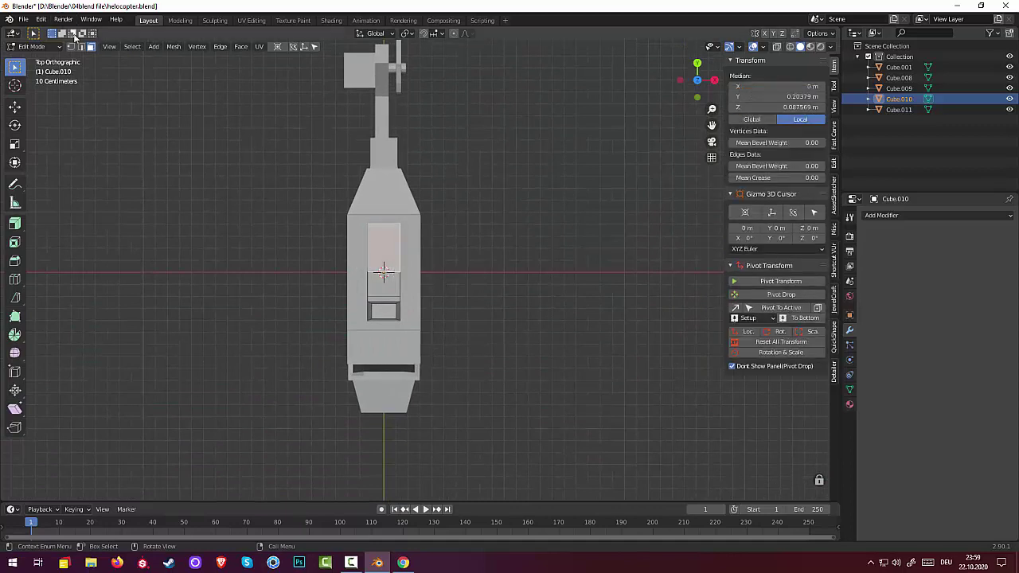
# - Move one cockpit-face edge about 0.04 m along Y, then reselect the recessed face
pyautogui.click(81, 46)
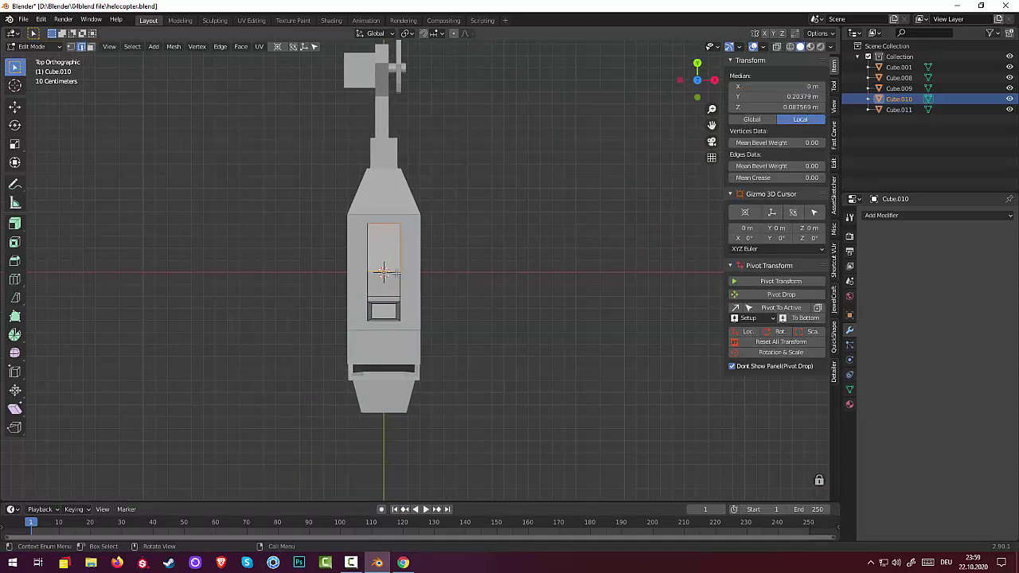
pyautogui.click(396, 273)
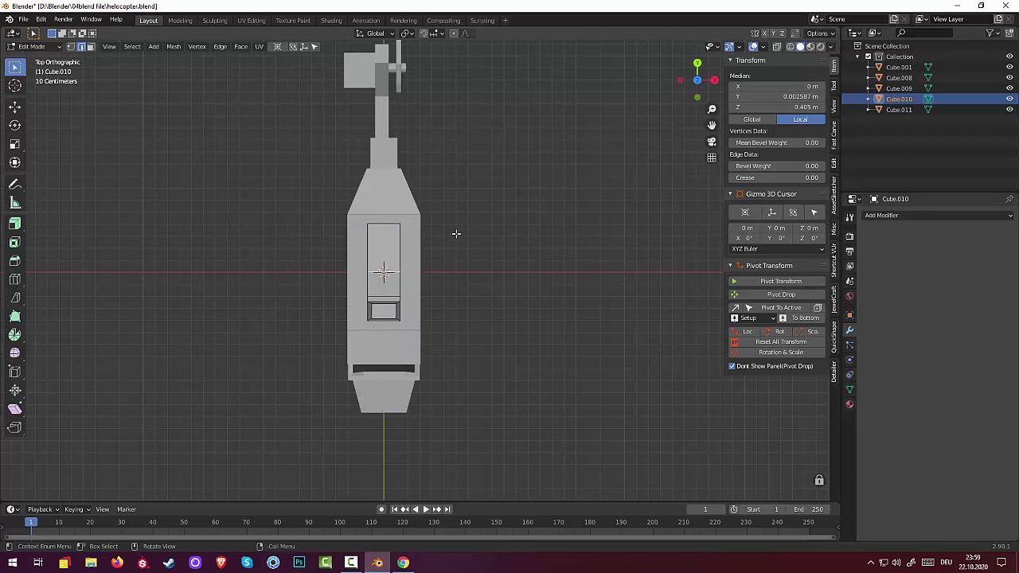
pyautogui.press('g')
pyautogui.press('y')
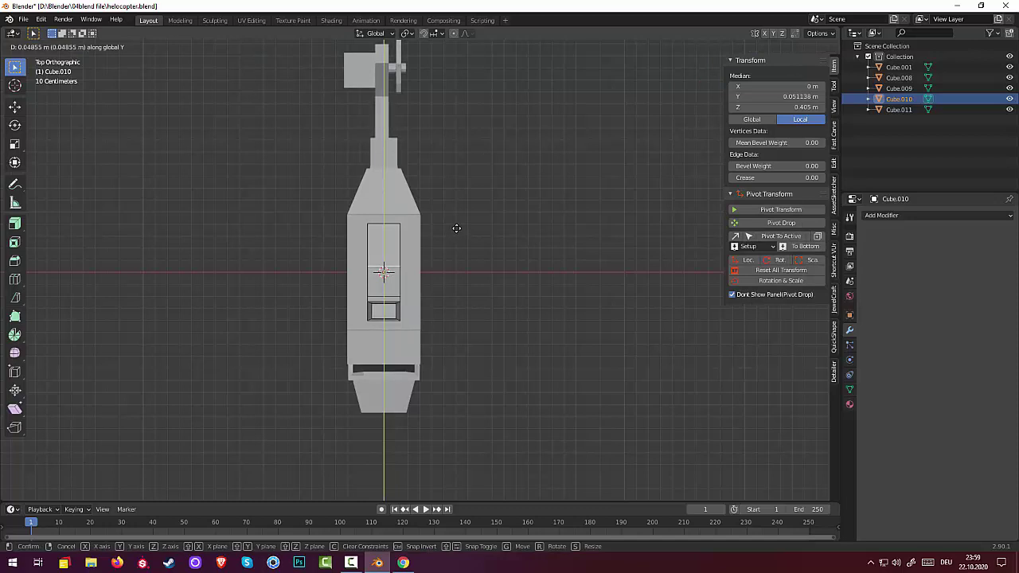
pyautogui.click(456, 229)
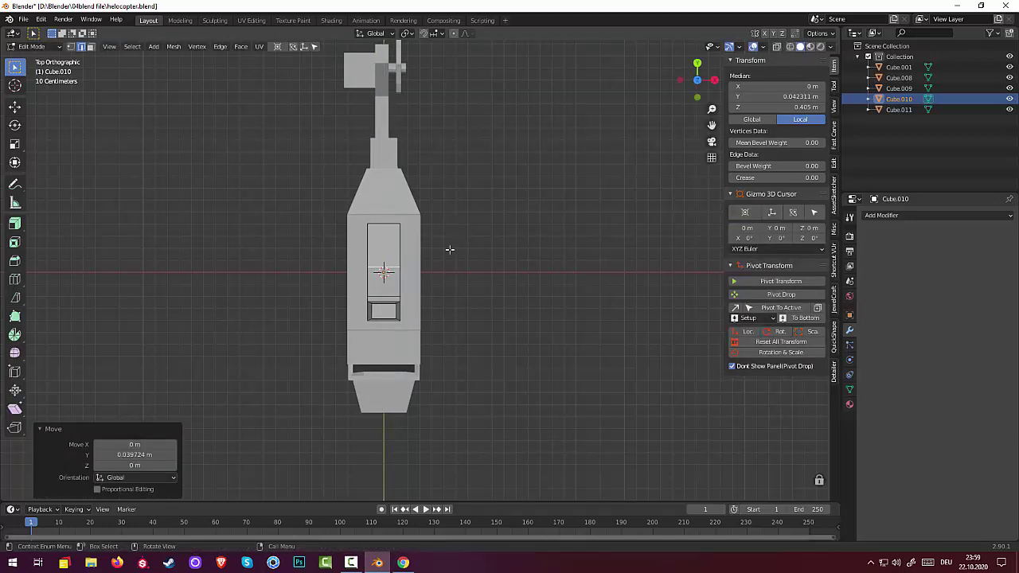
pyautogui.moveTo(446, 274); pyautogui.dragTo(371, 239, button='middle')
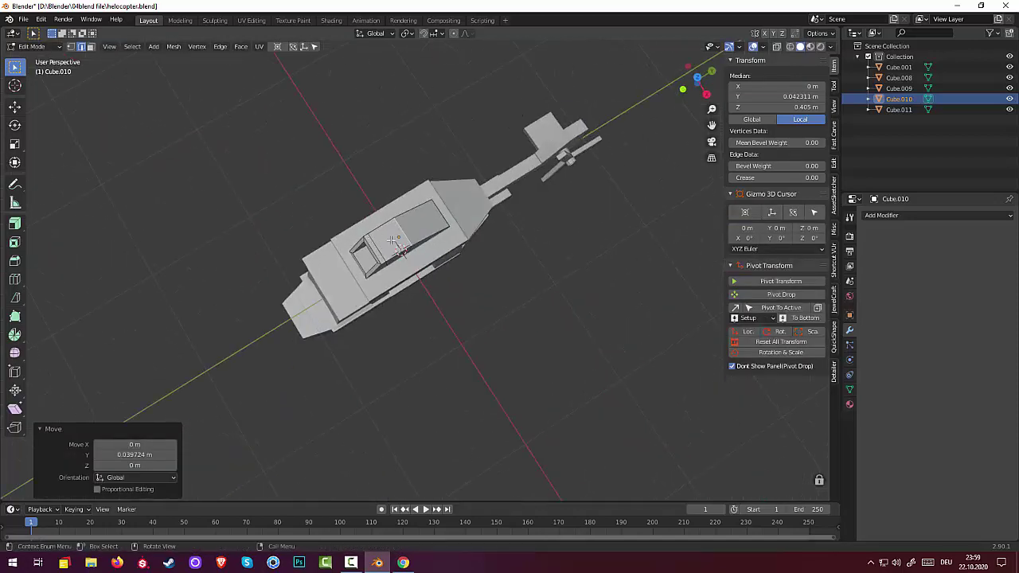
pyautogui.press('3')
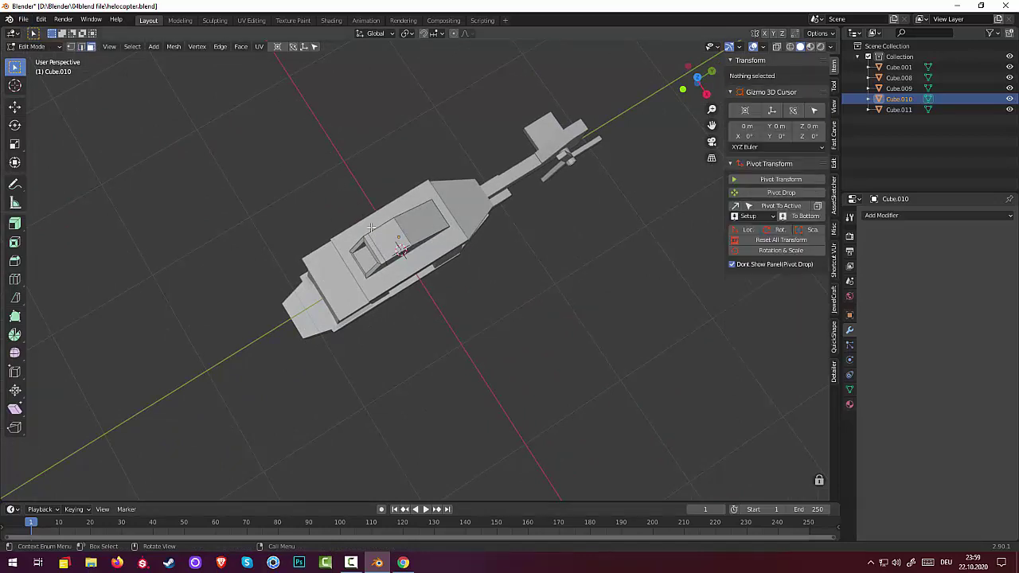
pyautogui.click(371, 228)
# - Subdivide the cockpit's recessed face once into four quads
pyautogui.rightClick(535, 279)
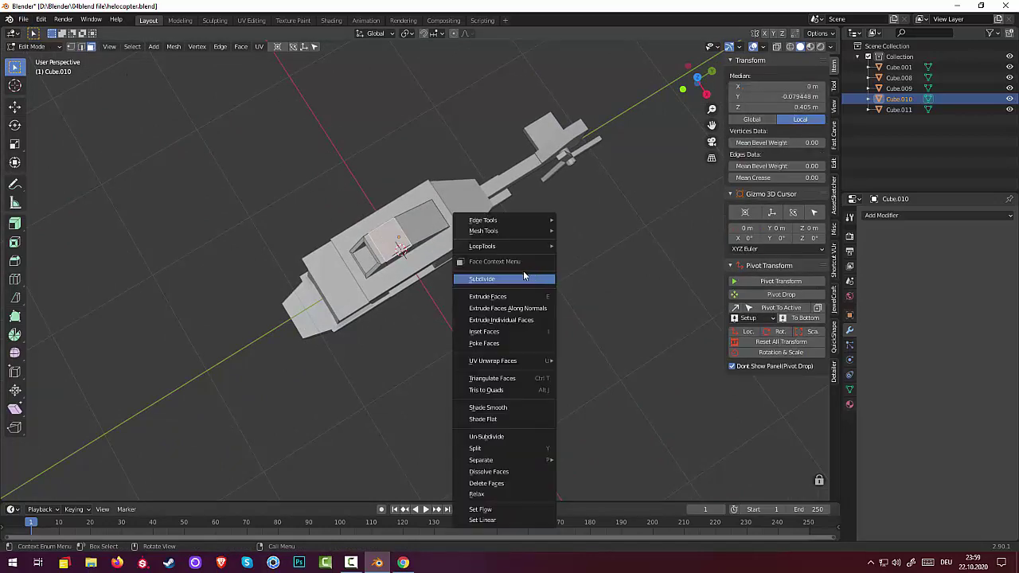
pyautogui.click(510, 277)
pyautogui.moveTo(490, 269); pyautogui.dragTo(430, 255, button='middle')
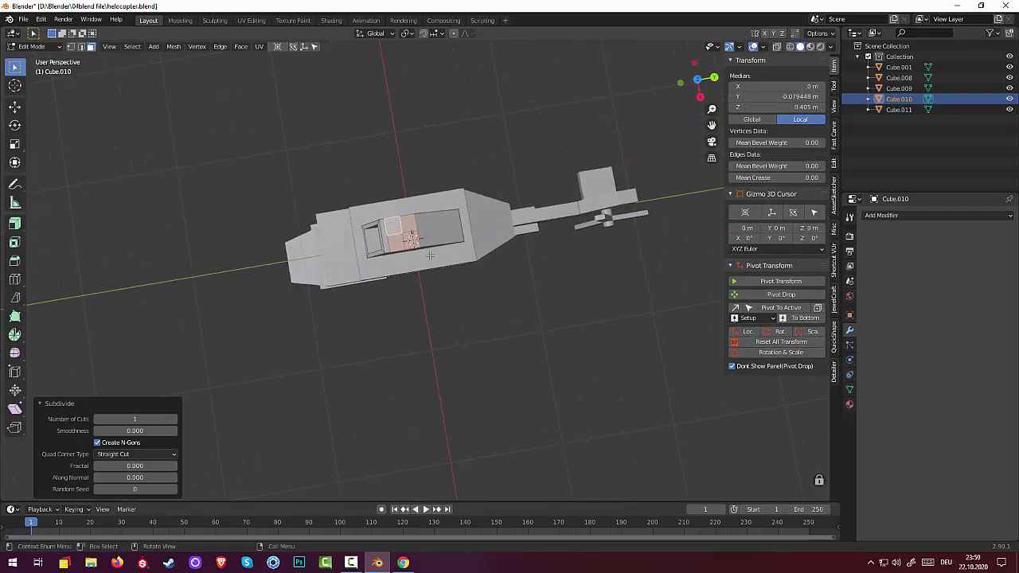
pyautogui.scroll(2, 430, 255)
pyautogui.scroll(2, 382, 171)
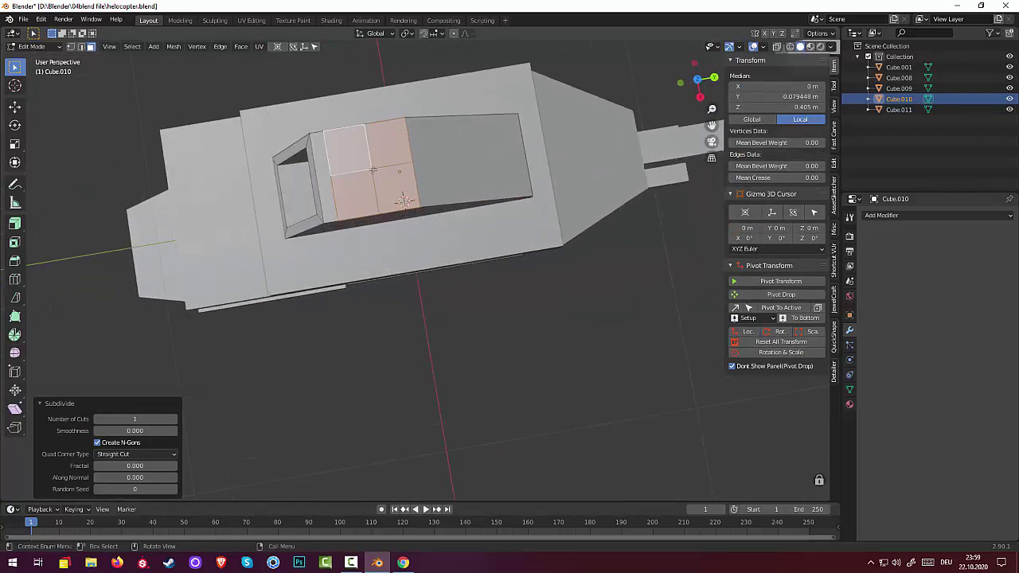
# - Select the shared centre vertex of the four quads and start a vertex bevel
pyautogui.click(389, 182)
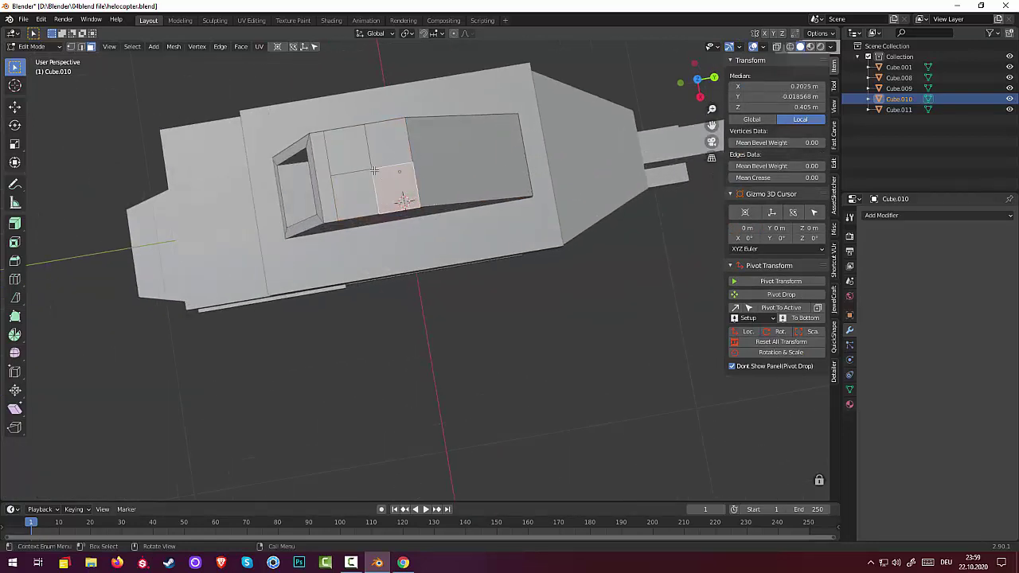
pyautogui.click(71, 46)
pyautogui.click(371, 170)
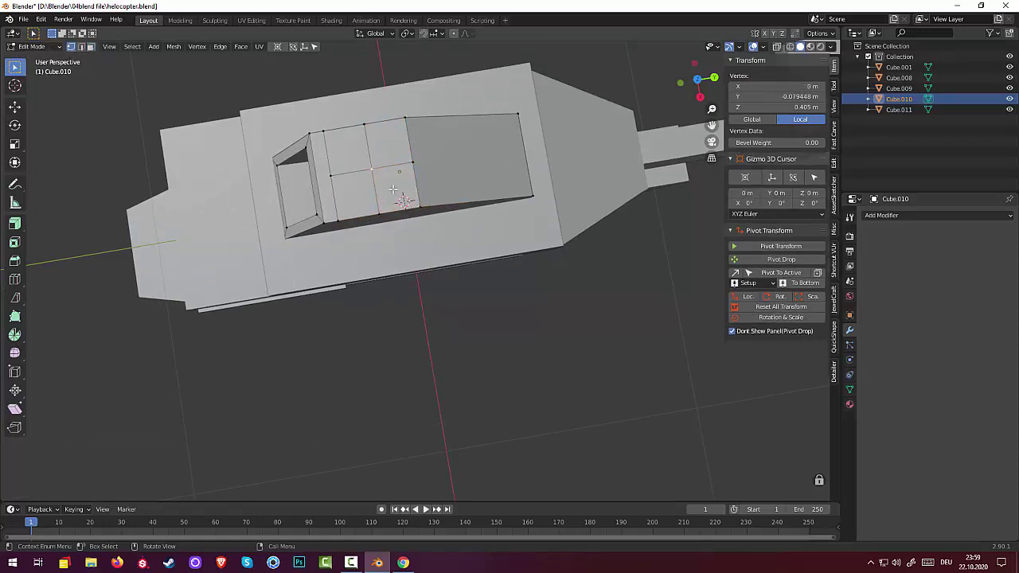
pyautogui.hotkey('ctrl', 'shift', 'b')
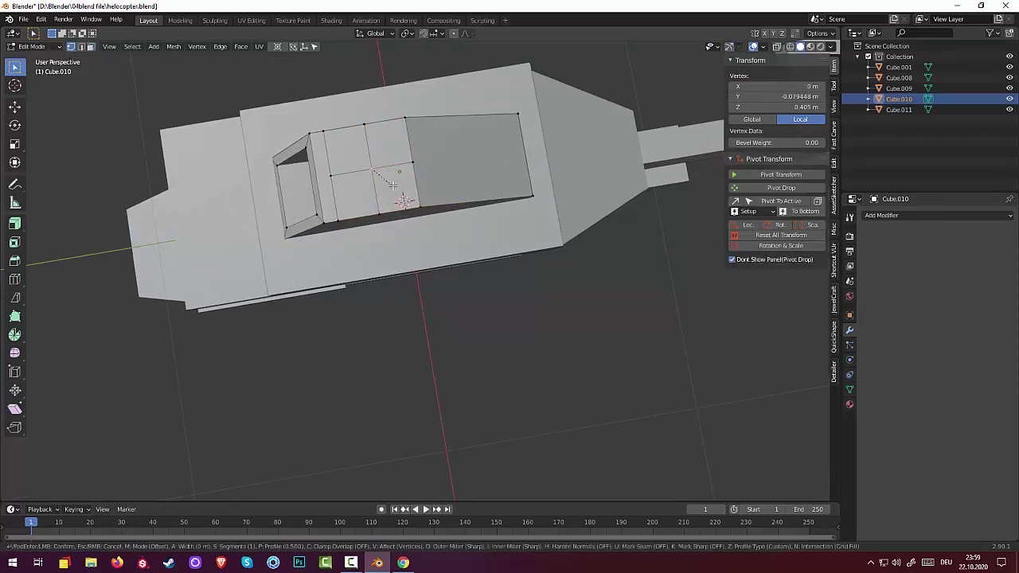
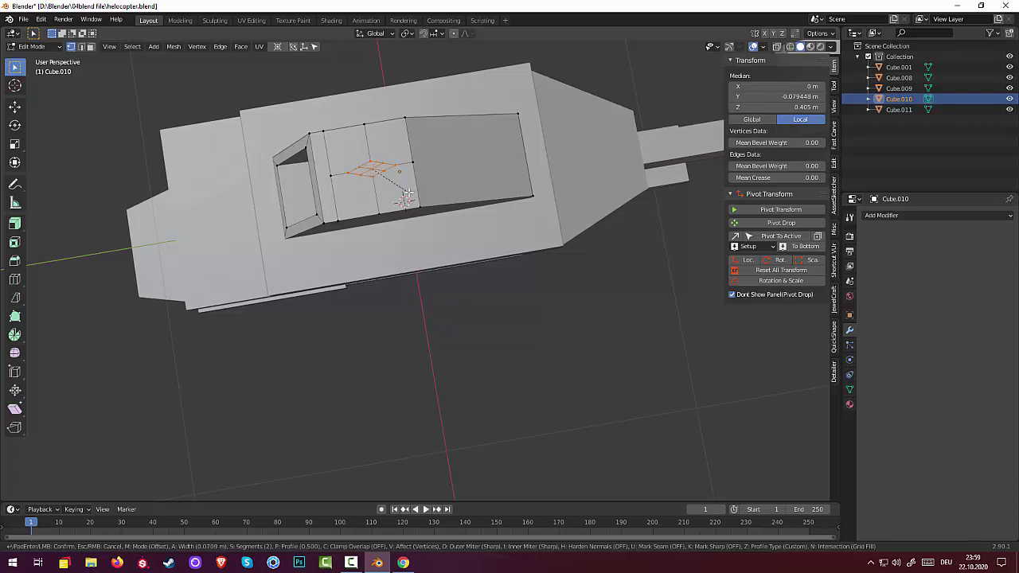
# - Apply a 2-segment vertex bevel of about 0.139 m to the cockpit top
pyautogui.click(402, 194)
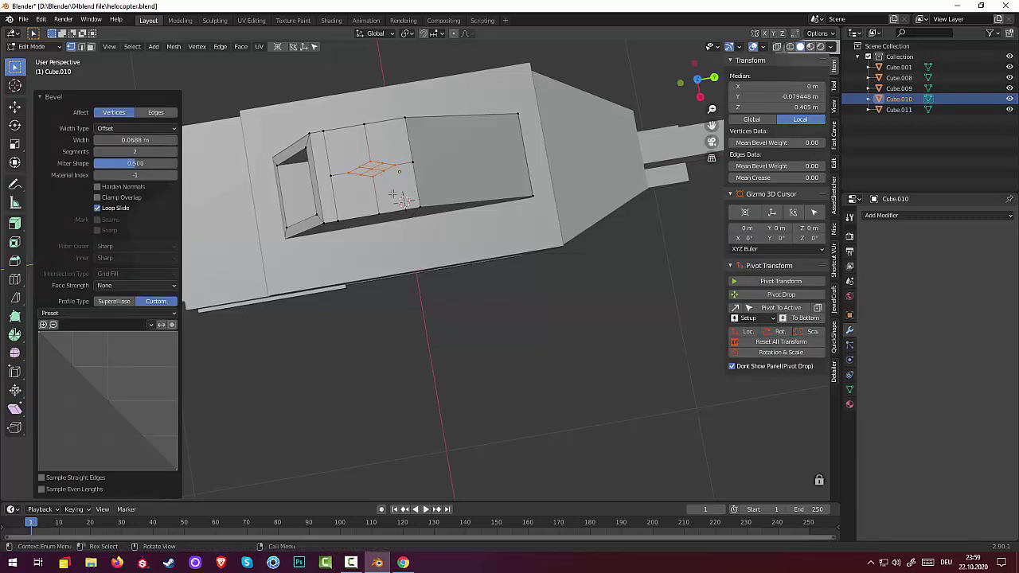
pyautogui.moveTo(131, 139)
pyautogui.mouseDown()
pyautogui.moveTo(214, 140)
pyautogui.moveTo(79, 146)
pyautogui.moveTo(127, 140)
pyautogui.moveTo(159, 164)
pyautogui.mouseUp()
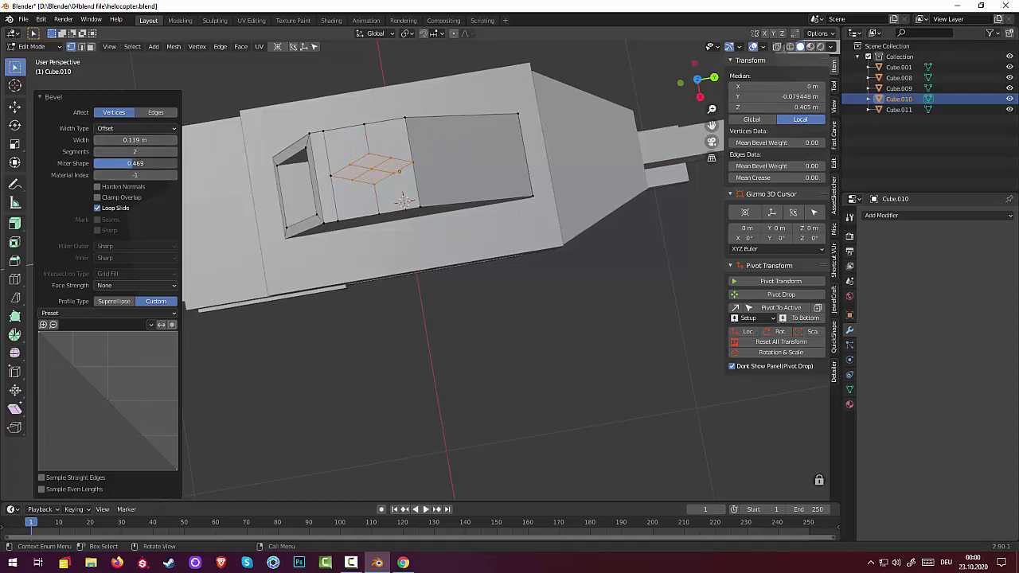
pyautogui.click(372, 336)
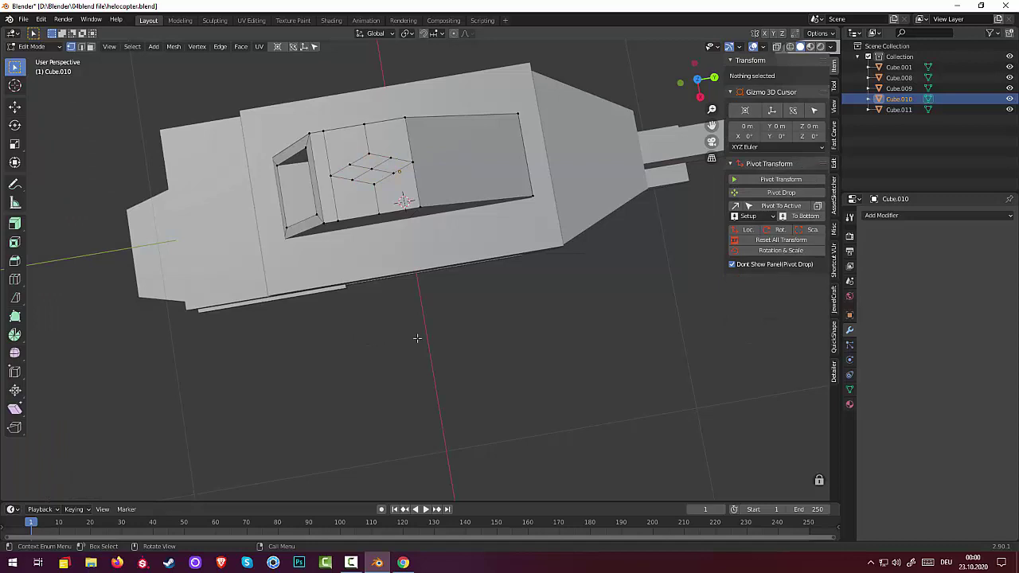
# - Undo the vertex bevel and bring up the Add Mesh menu
pyautogui.hotkey('ctrl', 'z')
pyautogui.hotkey('ctrl', 'z')
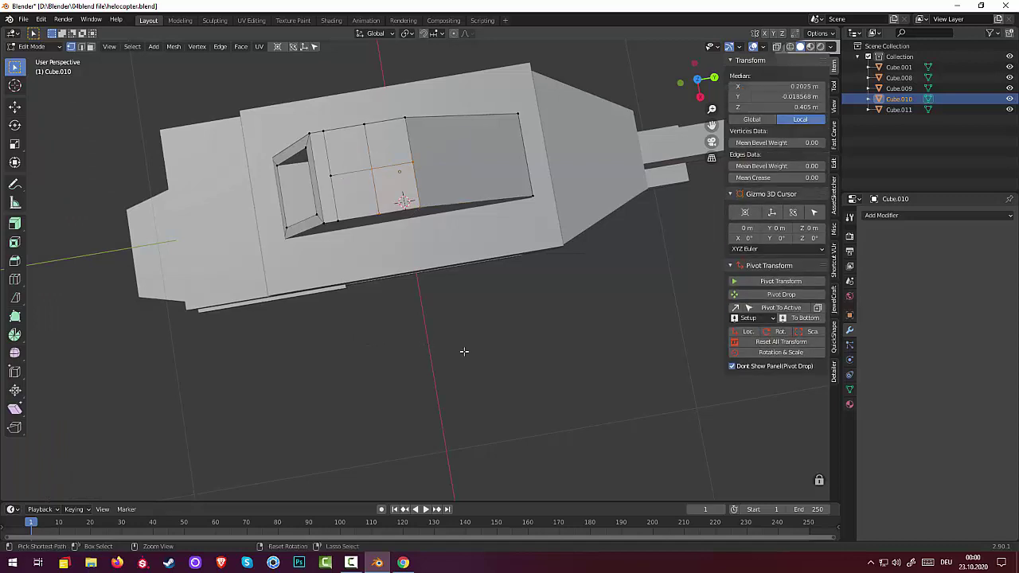
pyautogui.hotkey('ctrl', 'z')
pyautogui.hotkey('ctrl', 'z')
pyautogui.moveTo(466, 343); pyautogui.dragTo(466, 261, button='middle')
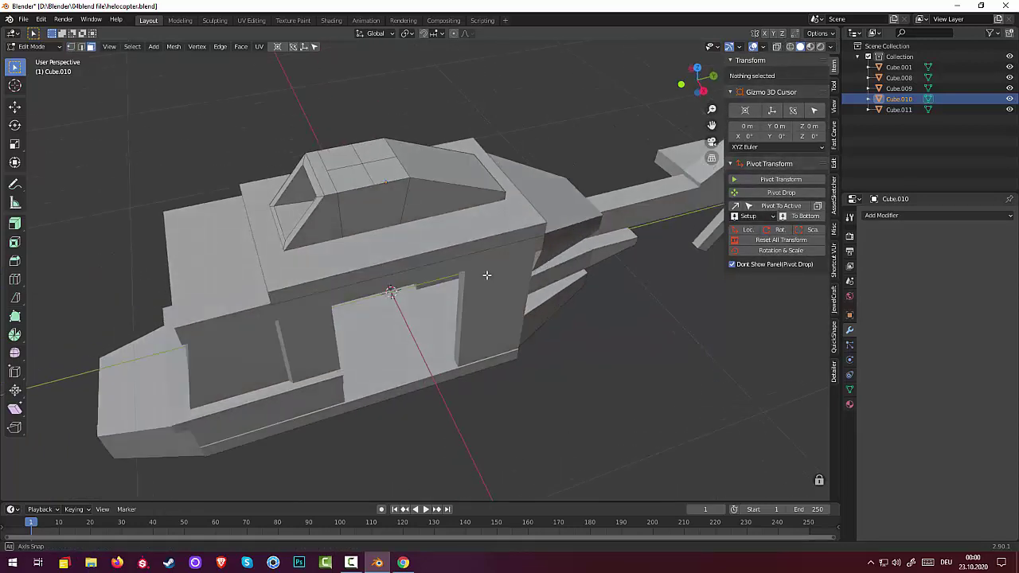
pyautogui.hotkey('shift', 'a')
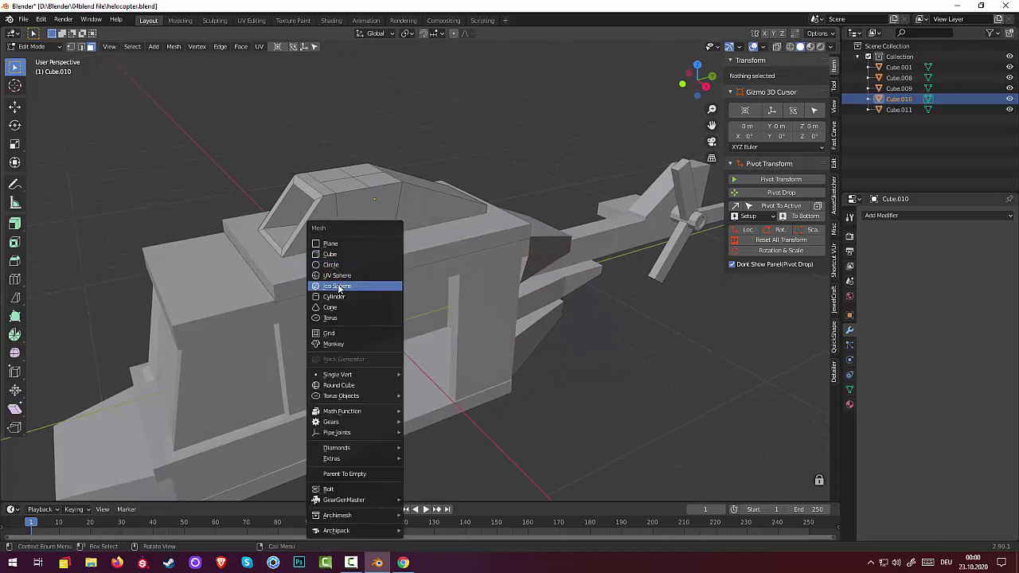
# - Add an 11-sided cylinder and scale it down to 0.047
pyautogui.click(338, 296)
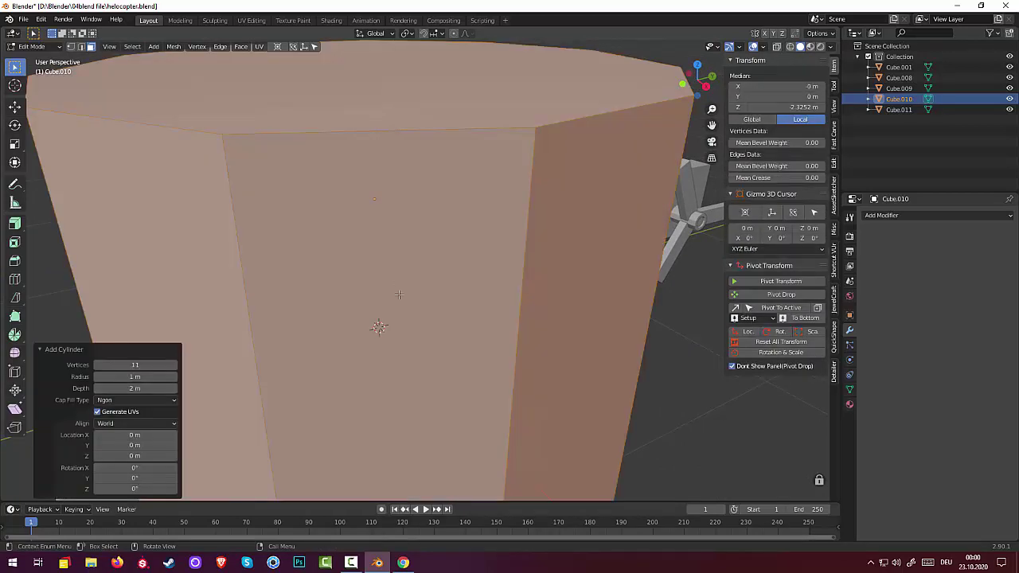
pyautogui.scroll(-5, 405, 288)
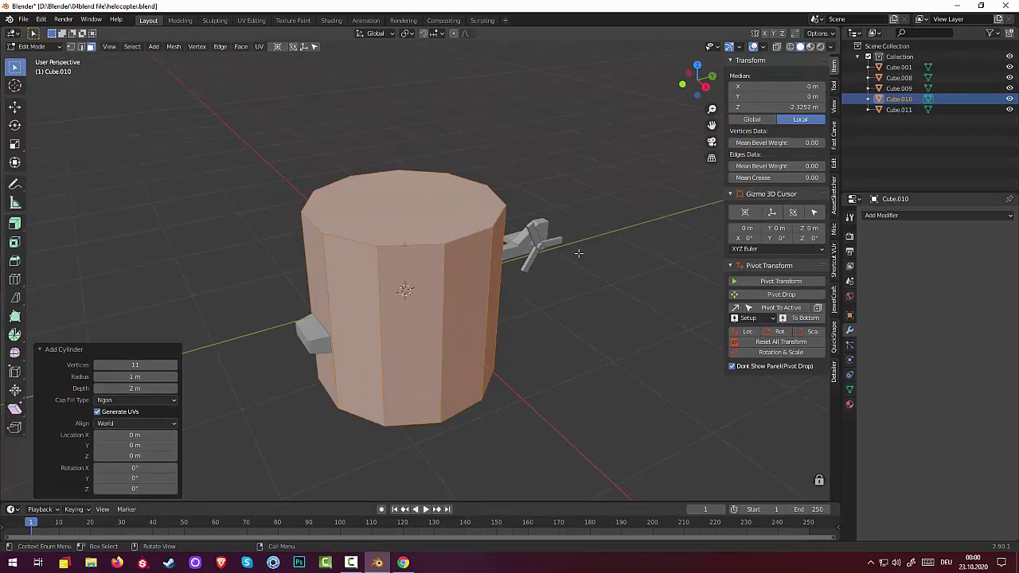
pyautogui.press('s')
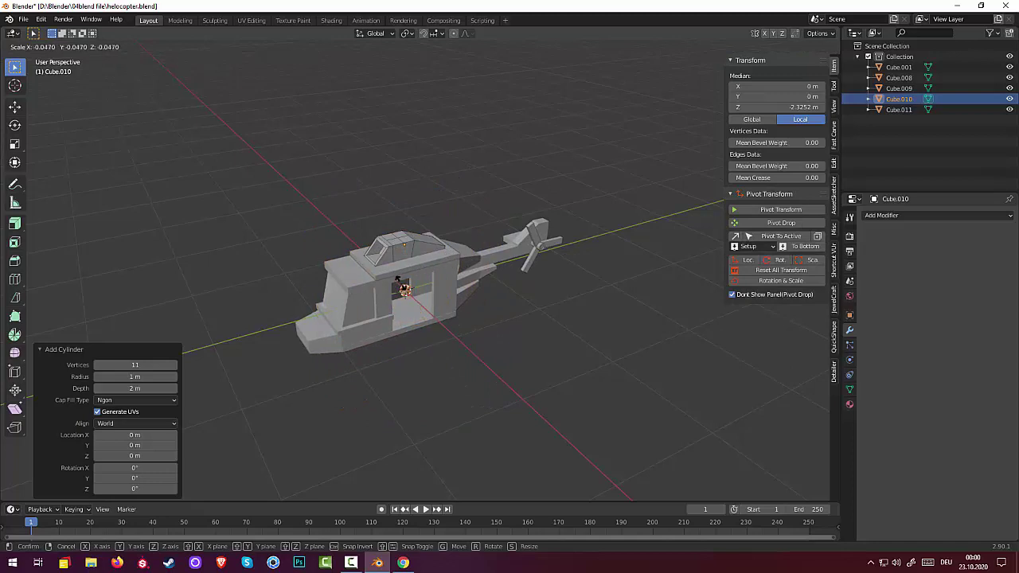
pyautogui.click(411, 286)
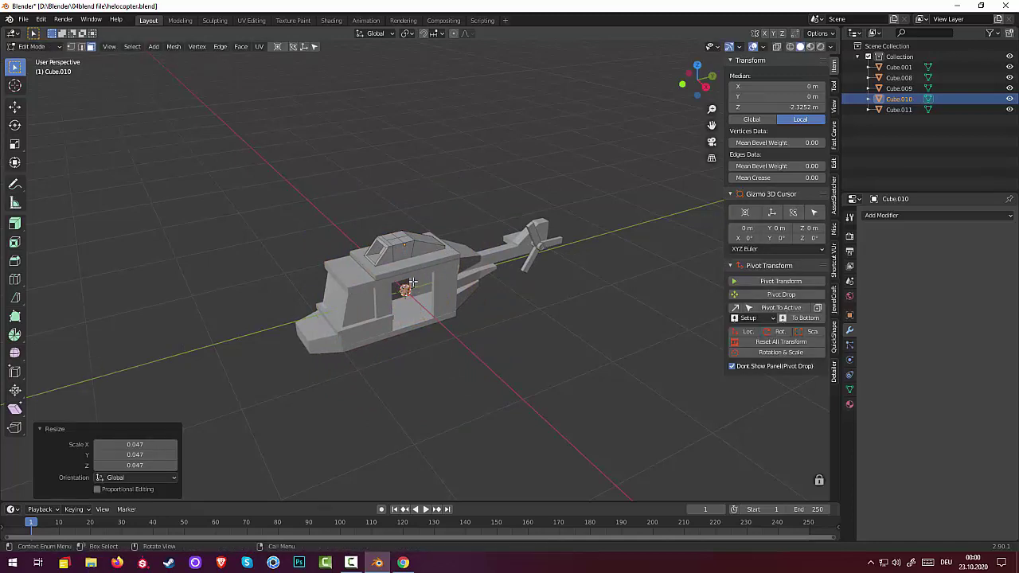
# - Raise the cylinder 0.6566 m along Z onto the cockpit roof
pyautogui.press('g')
pyautogui.press('z')
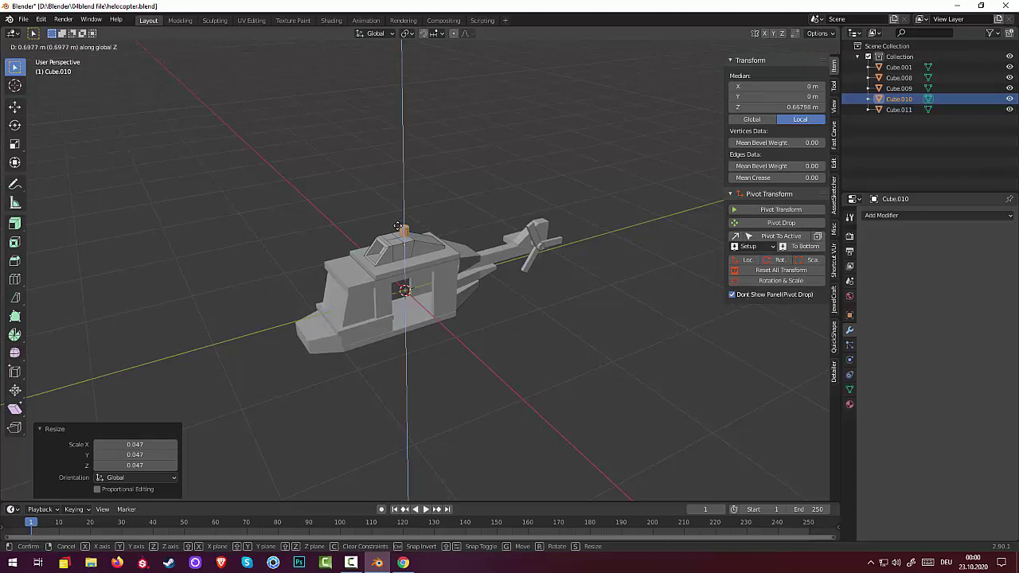
pyautogui.click(400, 231)
pyautogui.moveTo(402, 239); pyautogui.dragTo(408, 278, button='middle')
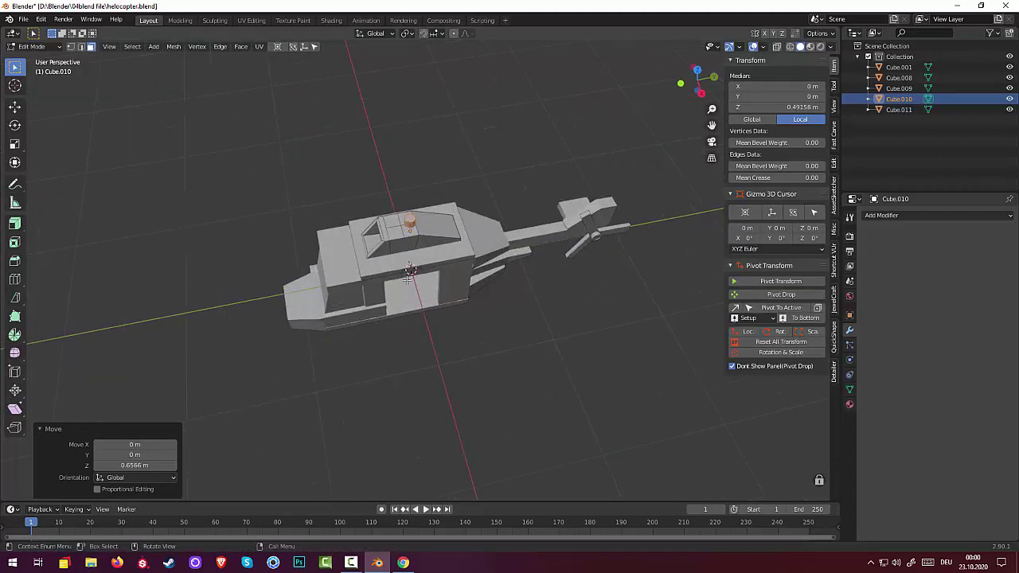
pyautogui.scroll(2, 407, 278)
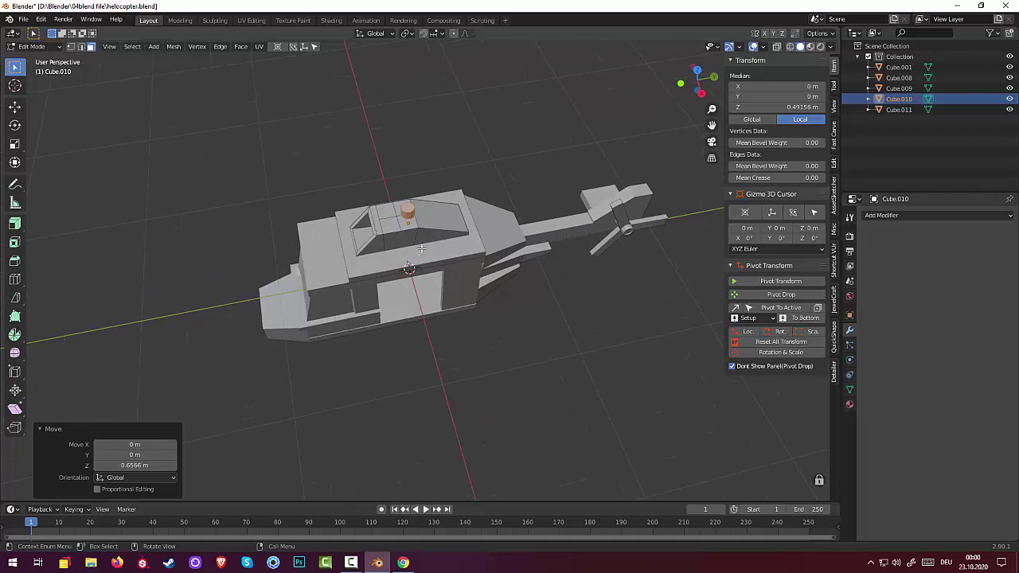
# - Shift the cylinder -0.089155 m along Y and clear the selection
pyautogui.press('g')
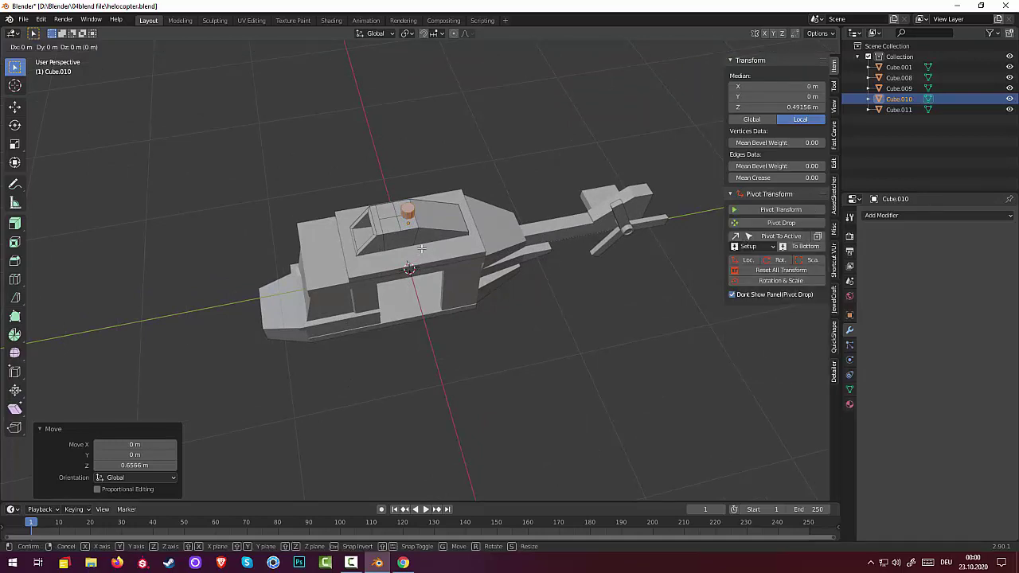
pyautogui.press('y')
pyautogui.click(407, 247)
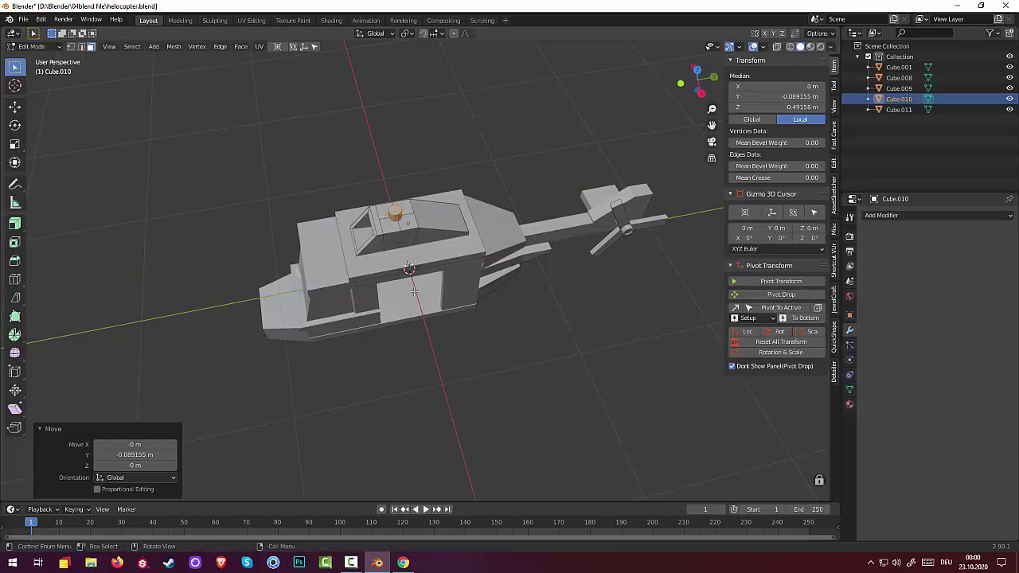
pyautogui.hotkey('alt', 'a')
pyautogui.moveTo(408, 248)
pyautogui.mouseDown(button='middle')
pyautogui.moveTo(519, 268)
pyautogui.moveTo(572, 241)
pyautogui.moveTo(621, 266)
pyautogui.moveTo(751, 265)
pyautogui.moveTo(6, 276)
pyautogui.moveTo(86, 279)
pyautogui.moveTo(125, 303)
pyautogui.moveTo(130, 286)
pyautogui.moveTo(91, 289)
pyautogui.mouseUp(button='middle')
pyautogui.scroll(-2, 191, 376)
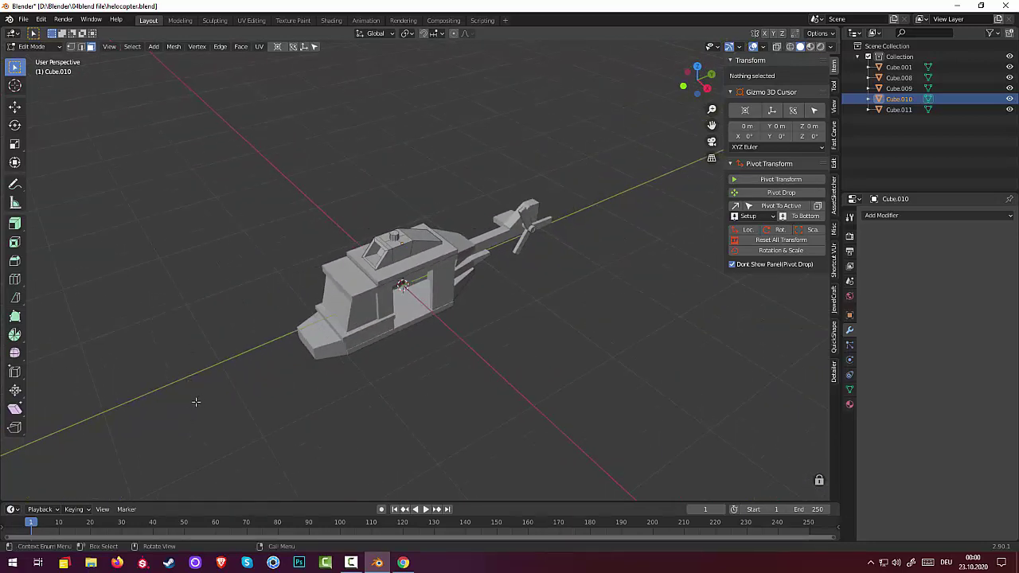
# - Enlarge the roof cylinder Cube.012 by 1.149 to about 0.107 × 0.106 × 0.108 m
pyautogui.click(350, 563)
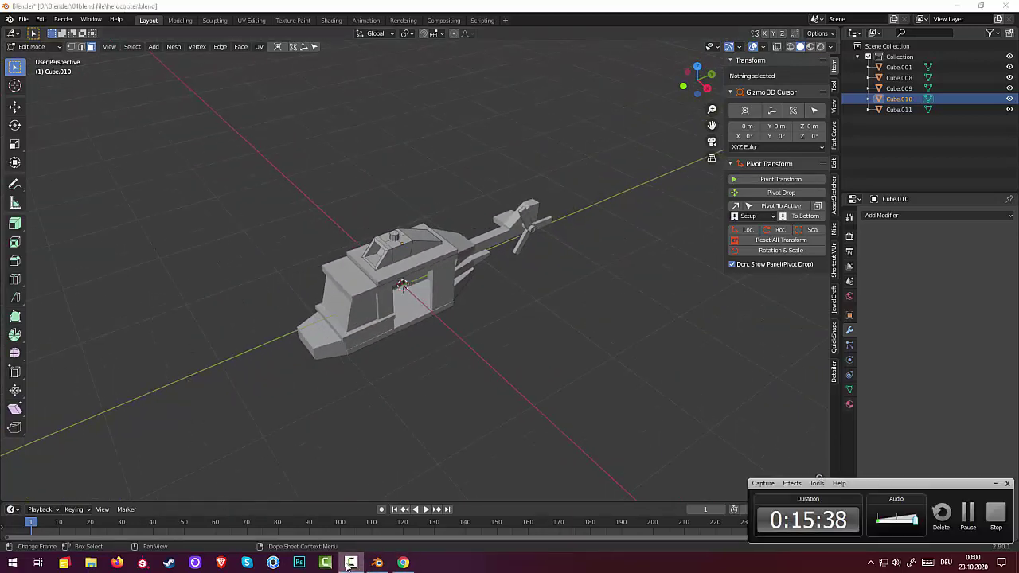
pyautogui.click(350, 563)
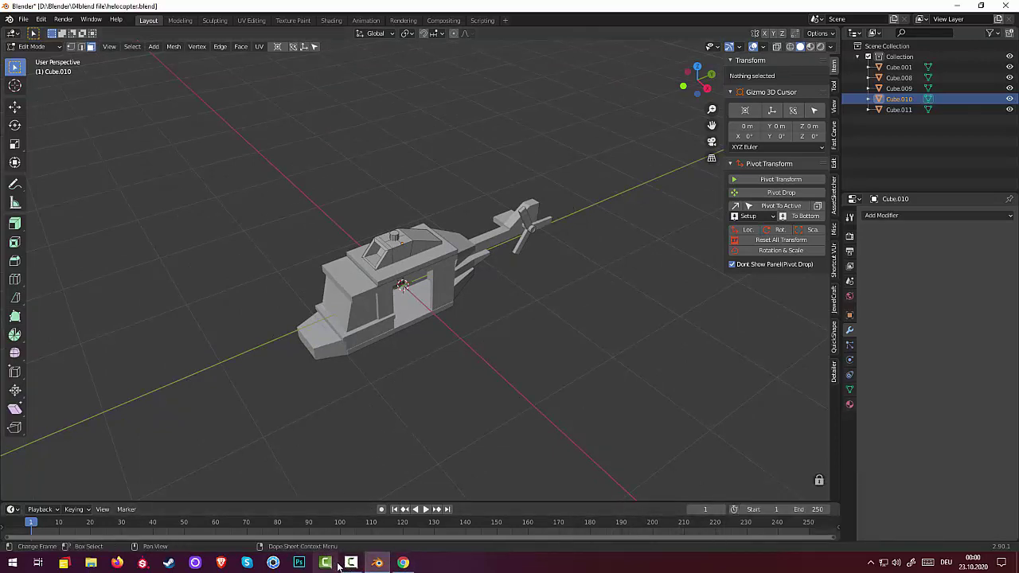
pyautogui.click(350, 562)
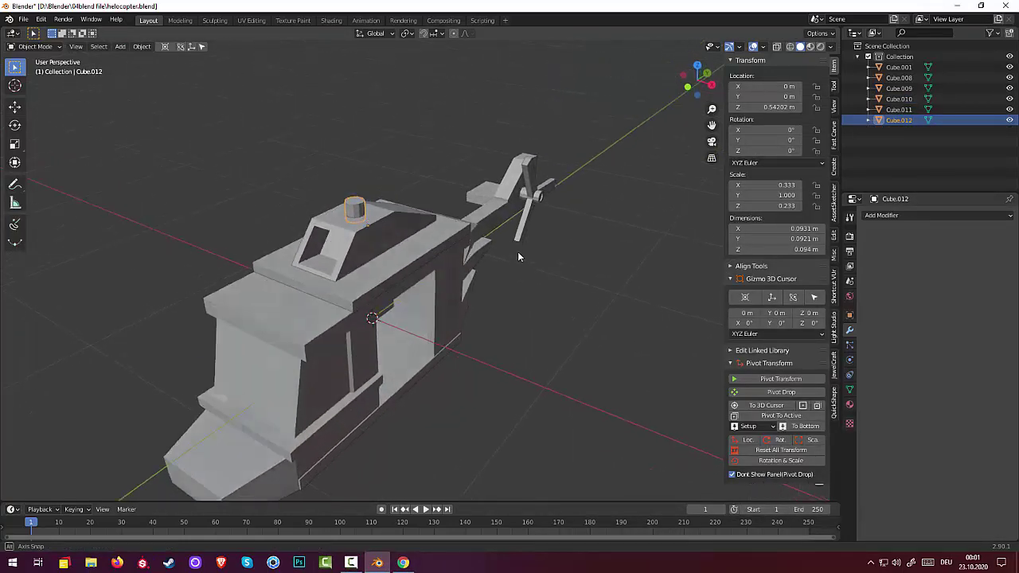
pyautogui.moveTo(517, 256); pyautogui.dragTo(507, 245, button='middle')
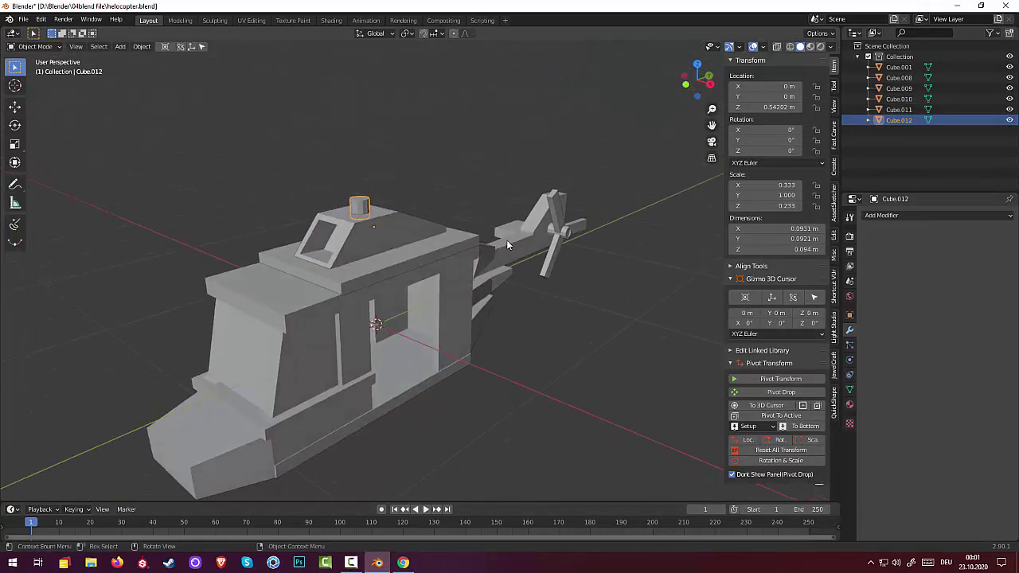
pyautogui.press('s')
pyautogui.click(389, 214)
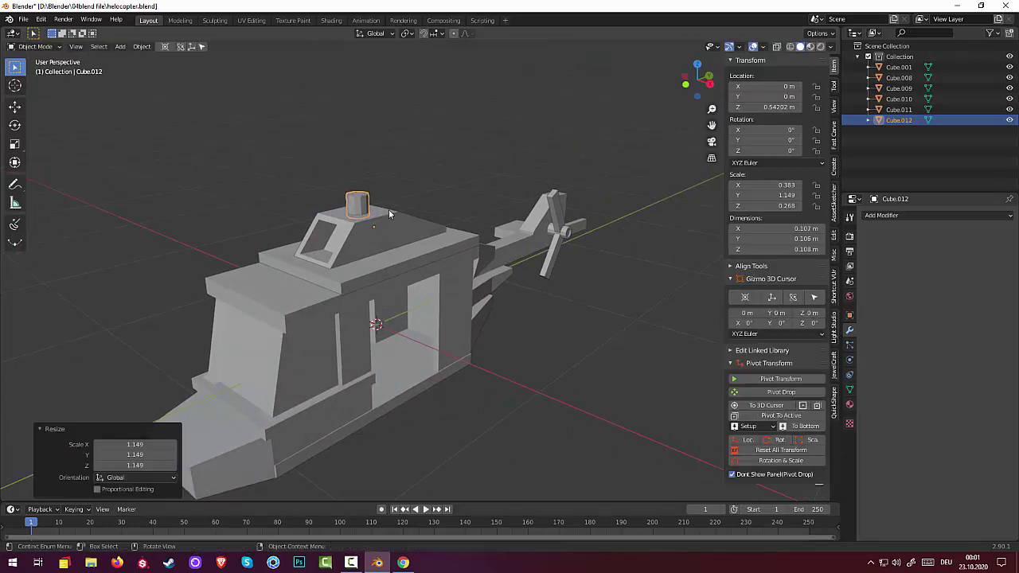
pyautogui.keyDown('shift'); pyautogui.click(364, 211); pyautogui.keyUp('shift')
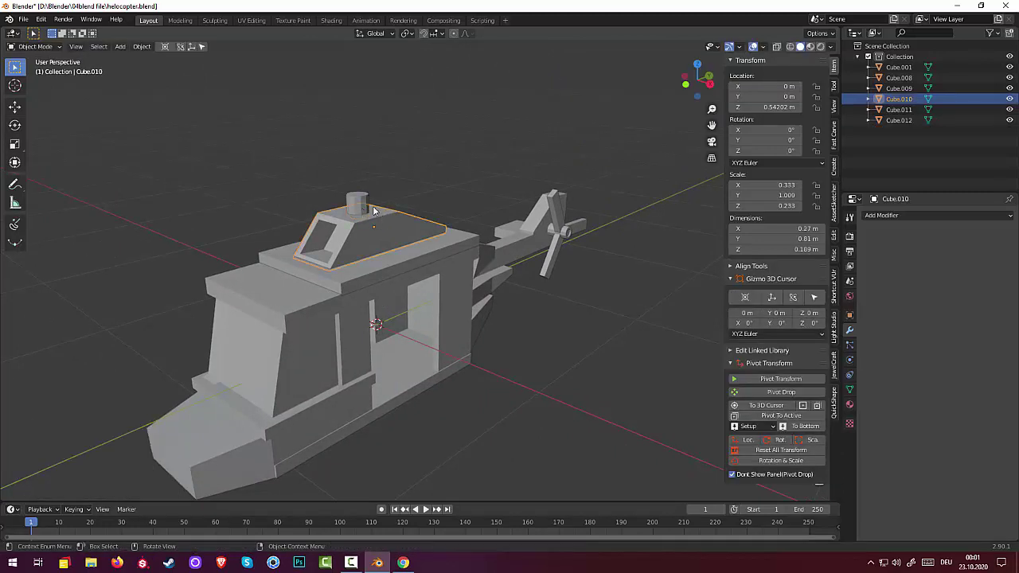
pyautogui.keyDown('shift'); pyautogui.click(363, 198); pyautogui.keyUp('shift')
pyautogui.moveTo(389, 203); pyautogui.dragTo(362, 213, button='middle')
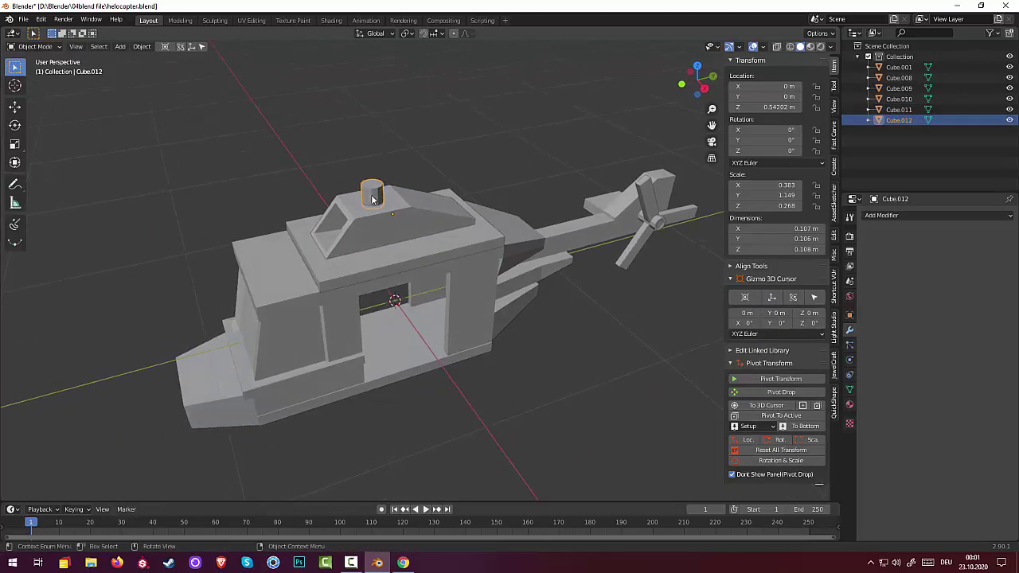
# - Enter Edit Mode on the roof cylinder and add a loop cut around it
pyautogui.click(40, 47)
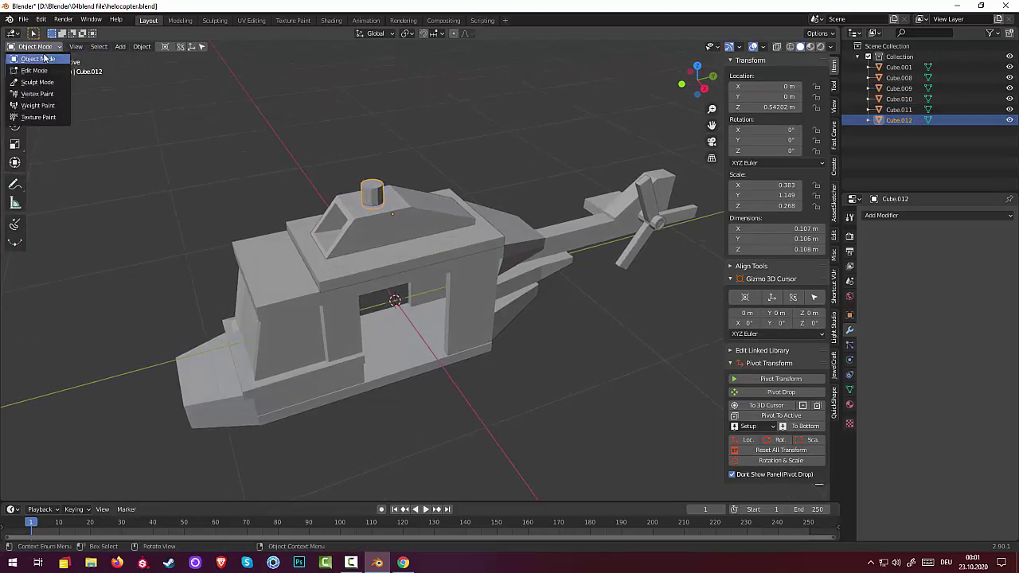
pyautogui.click(34, 70)
pyautogui.click(372, 199)
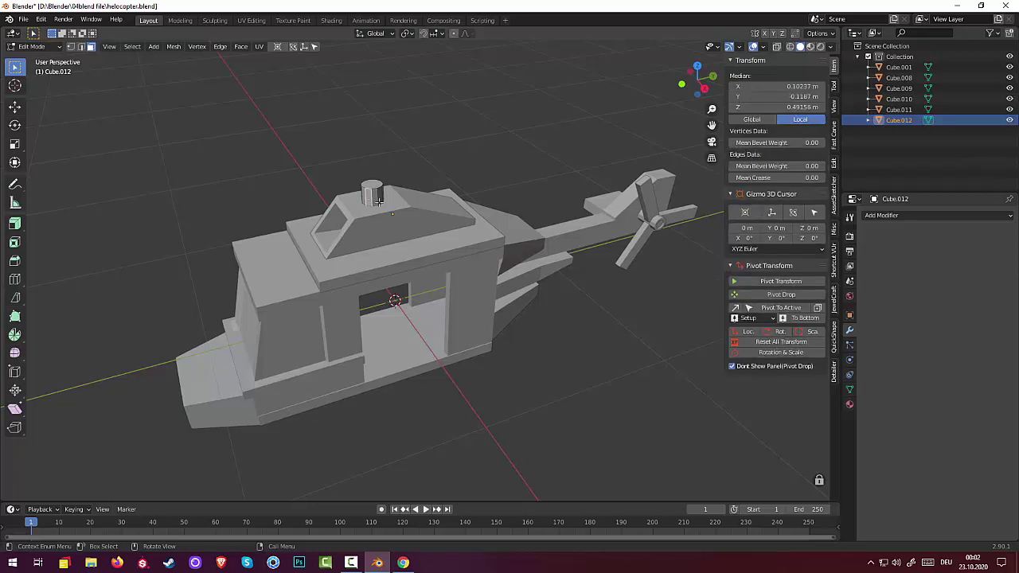
pyautogui.hotkey('ctrl', 'r')
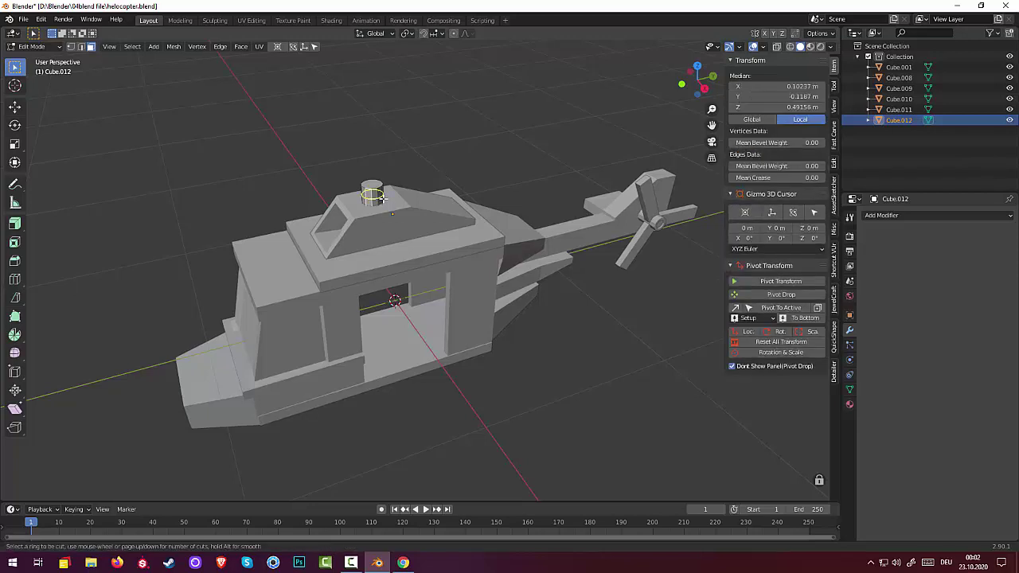
pyautogui.click(382, 196)
pyautogui.click(382, 196)
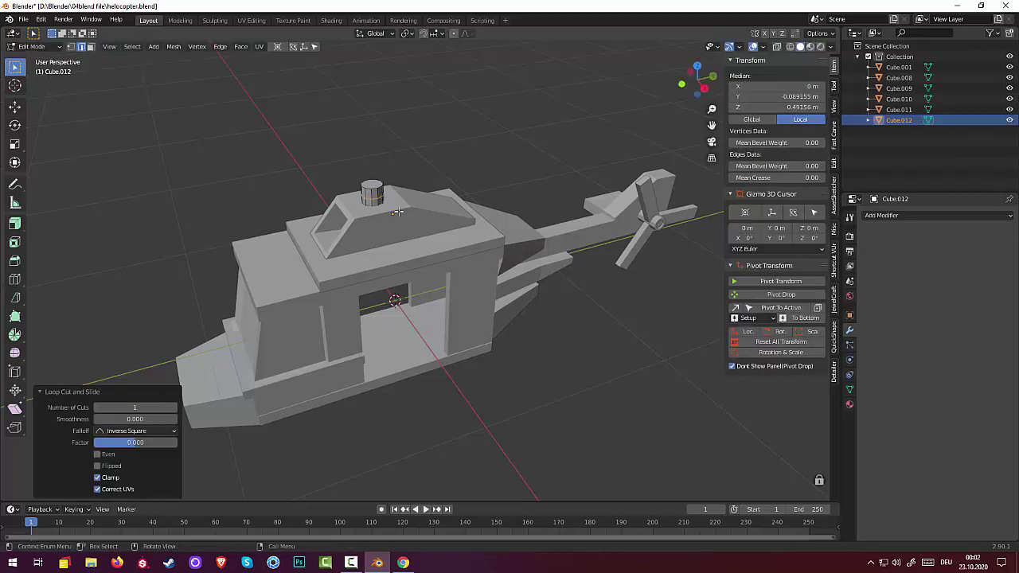
pyautogui.moveTo(384, 199); pyautogui.dragTo(380, 210, button='middle')
# - Select the cylinder's ring faces, try extruding them, then undo the extrusion
pyautogui.click(372, 208)
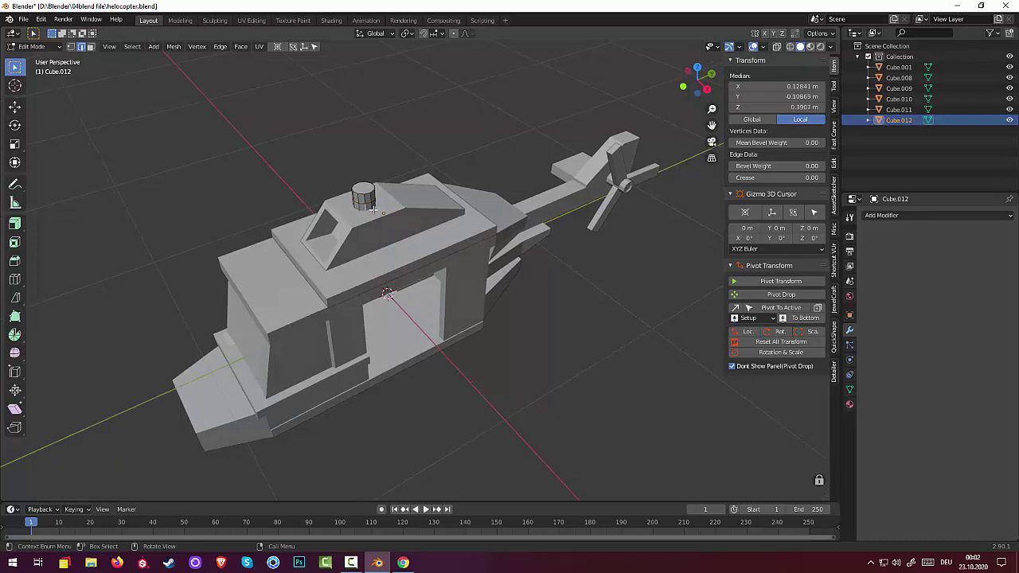
pyautogui.click(256, 154)
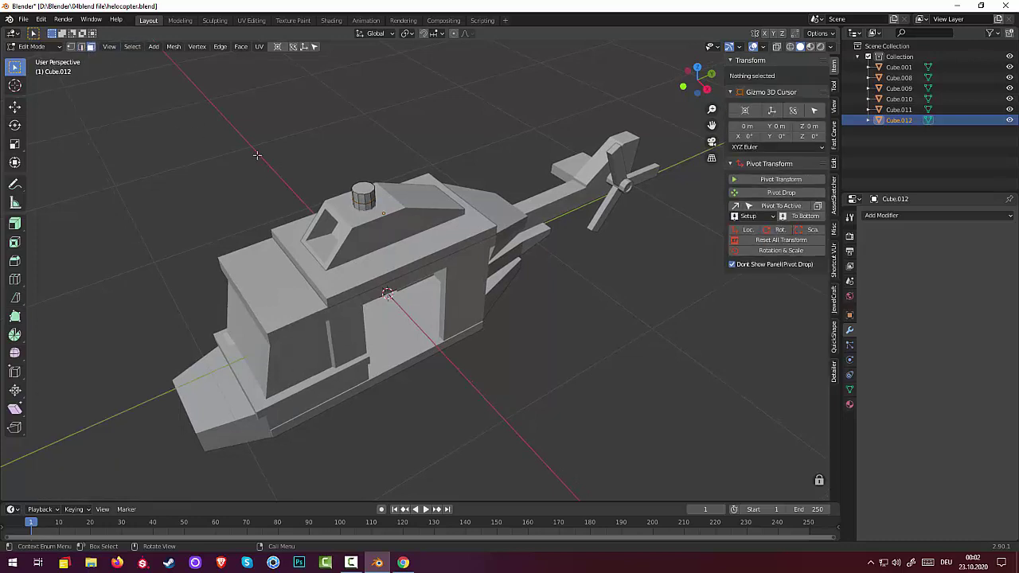
pyautogui.click(365, 206)
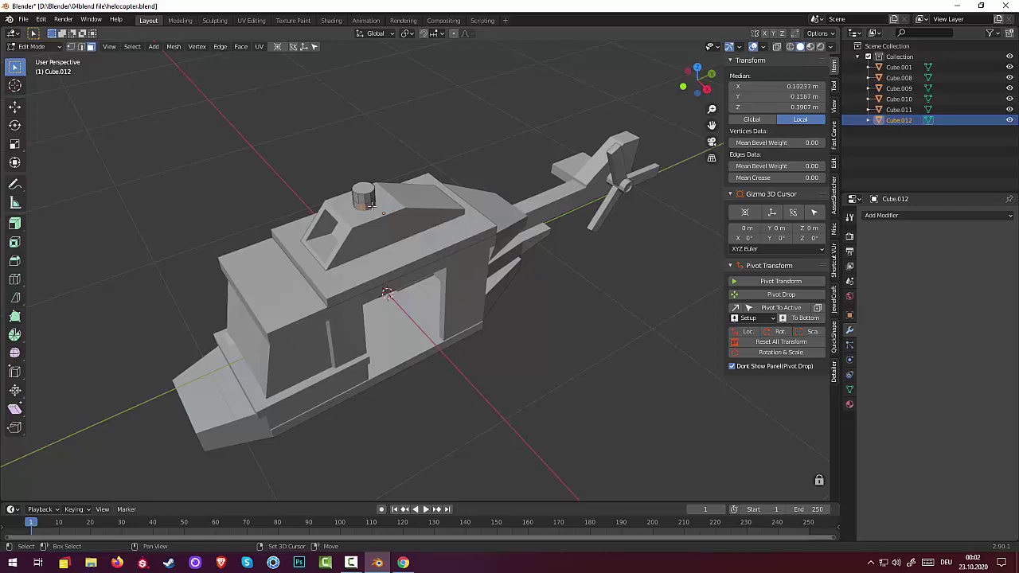
pyautogui.click(369, 206)
pyautogui.keyDown('shift'); pyautogui.click(370, 205); pyautogui.keyUp('shift')
pyautogui.keyDown('shift'); pyautogui.click(369, 207); pyautogui.keyUp('shift')
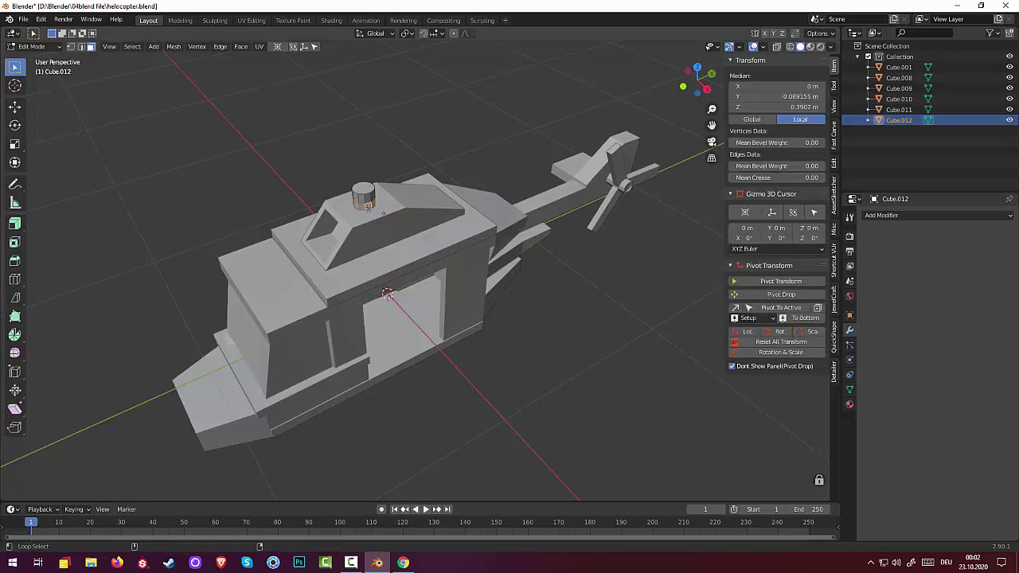
pyautogui.click(14, 224)
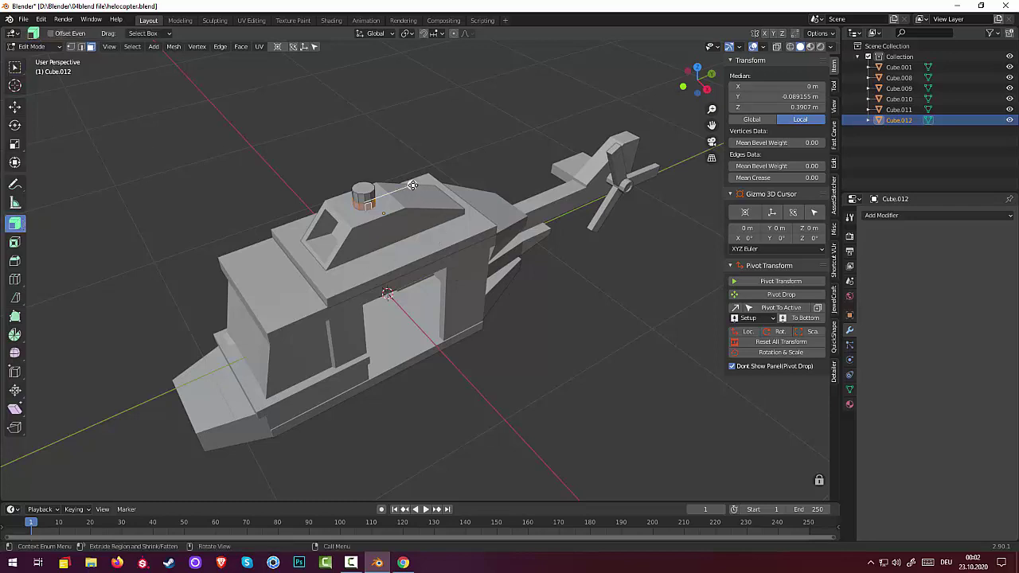
pyautogui.moveTo(411, 186)
pyautogui.mouseDown()
pyautogui.moveTo(394, 189)
pyautogui.moveTo(399, 202)
pyautogui.mouseUp()
pyautogui.moveTo(463, 284)
pyautogui.mouseDown(button='middle')
pyautogui.moveTo(504, 342)
pyautogui.moveTo(525, 339)
pyautogui.mouseUp(button='middle')
pyautogui.hotkey('ctrl', 'z')
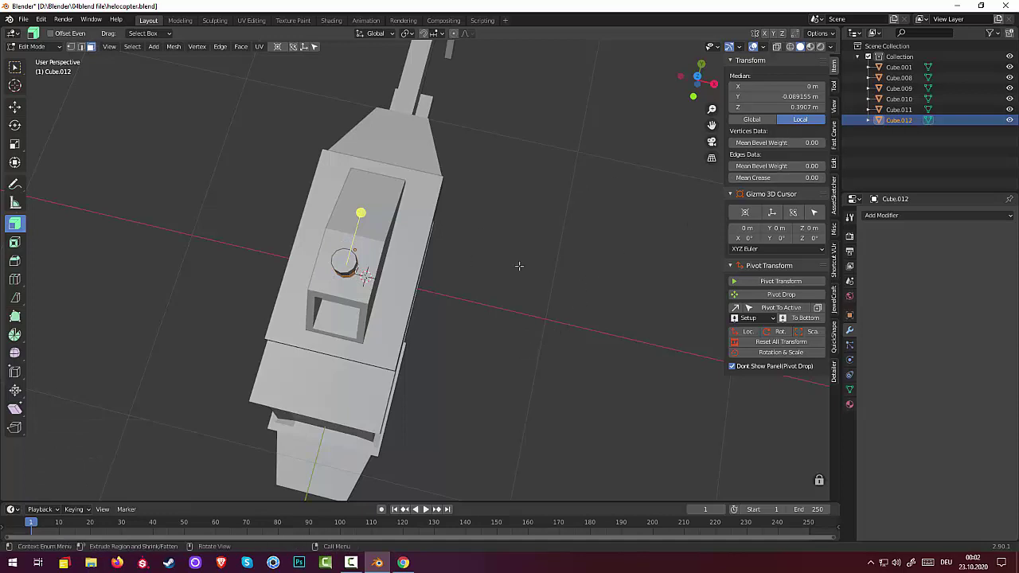
# - Shrink the selected ring faces inward by -0.0454 m with Shrink/Fatten
pyautogui.click(780, 342)
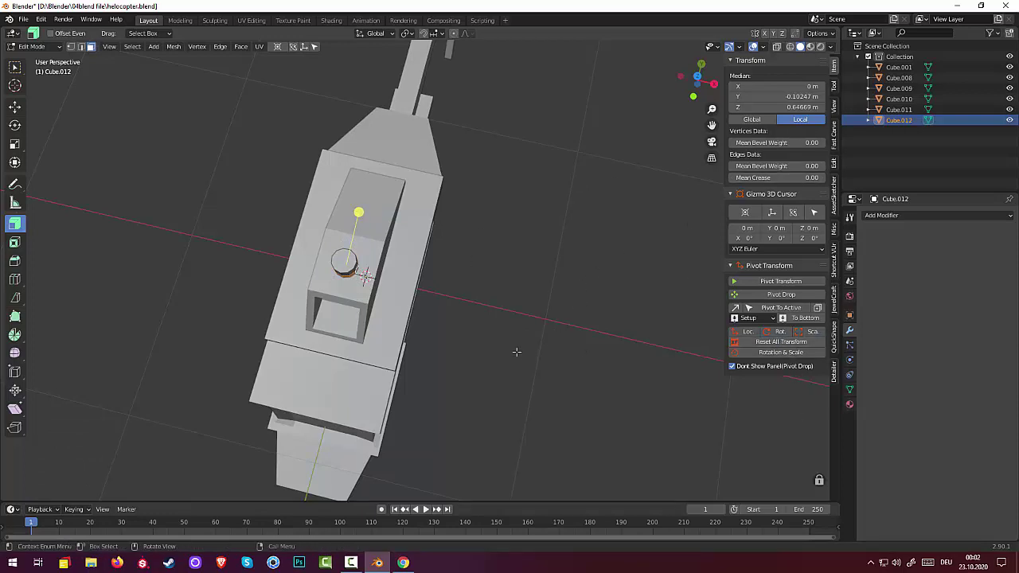
pyautogui.hotkey('alt', 's')
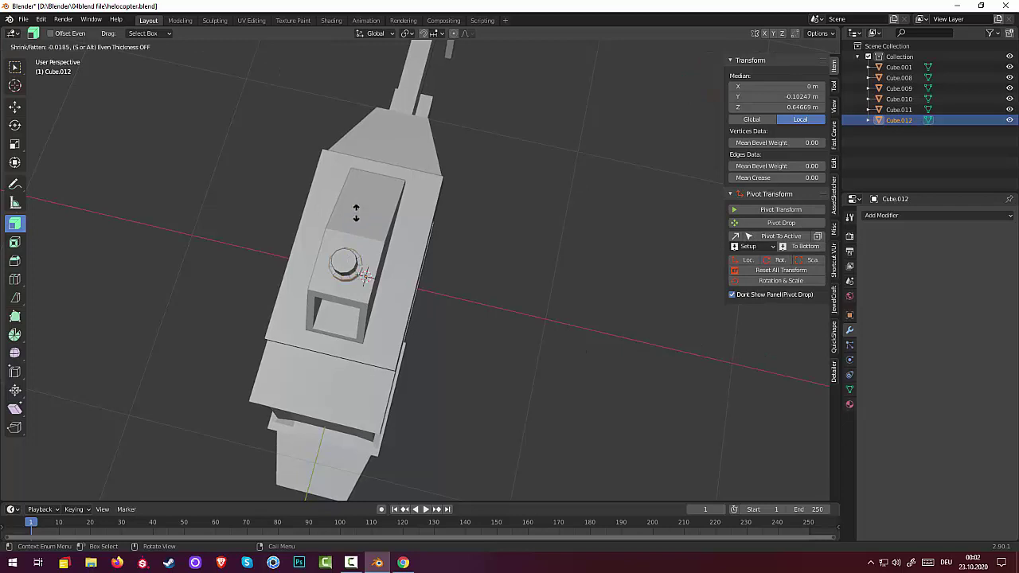
pyautogui.click(356, 212)
# - Inset the cylinder's top face by 0.01378 m and extrude it 0.30361 m up into a mast
pyautogui.click(467, 300)
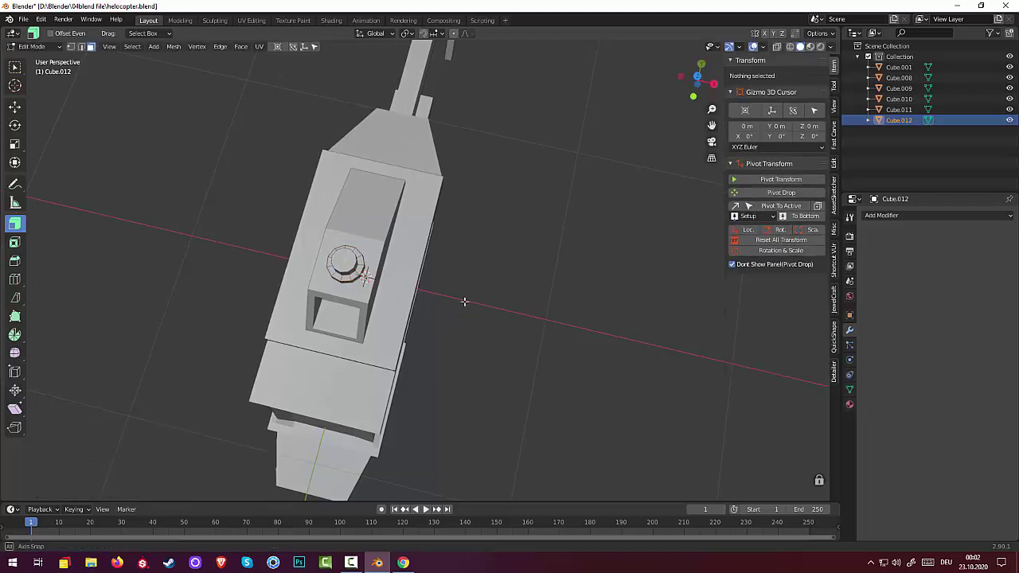
pyautogui.moveTo(467, 300); pyautogui.dragTo(414, 257, button='middle')
pyautogui.click(367, 186)
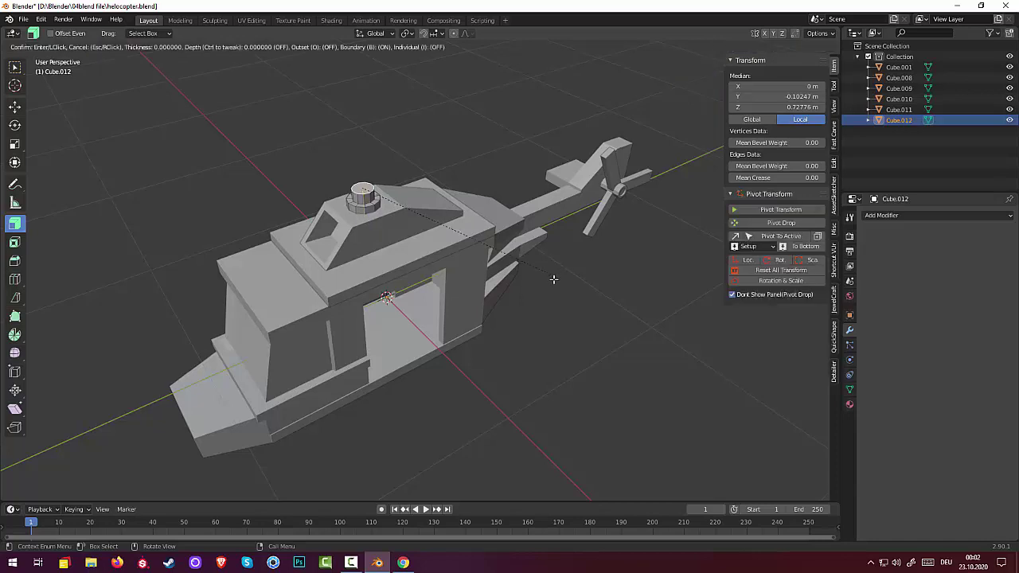
pyautogui.moveTo(557, 277); pyautogui.dragTo(554, 279)
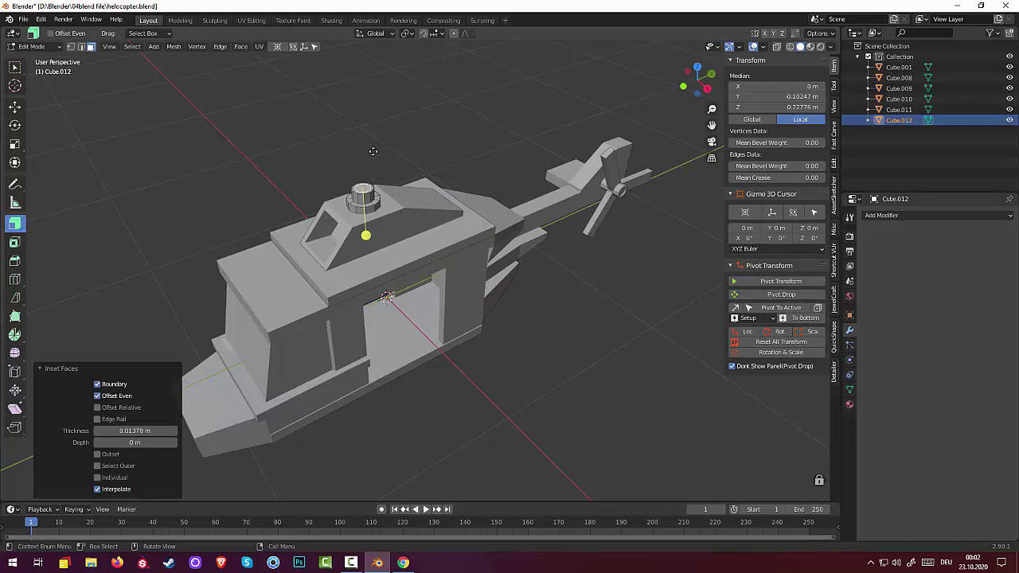
pyautogui.press('e')
pyautogui.click(377, 97)
pyautogui.moveTo(377, 99)
pyautogui.mouseDown(button='middle')
pyautogui.moveTo(494, 257)
pyautogui.moveTo(505, 258)
pyautogui.mouseUp(button='middle')
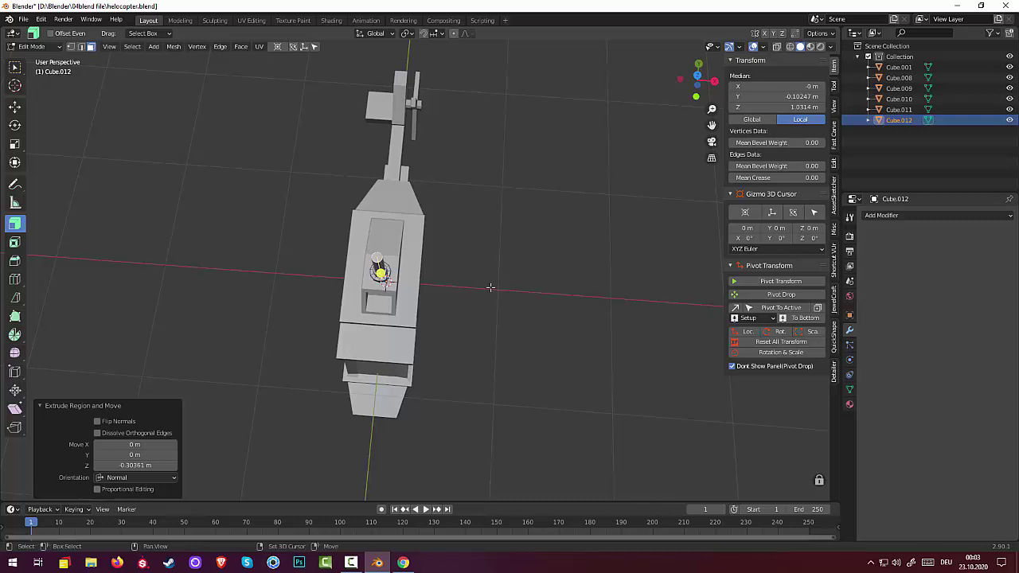
# - Add a plane and cut a centred edge loop across it
pyautogui.hotkey('shift', 'a')
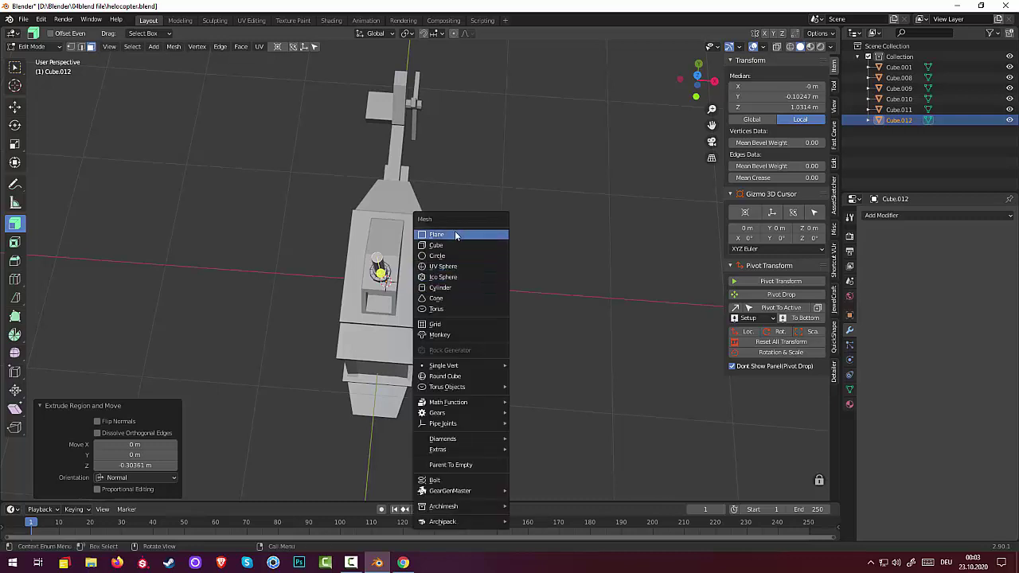
pyautogui.click(456, 235)
pyautogui.moveTo(470, 250)
pyautogui.mouseDown(button='middle')
pyautogui.moveTo(477, 280)
pyautogui.moveTo(479, 262)
pyautogui.mouseUp(button='middle')
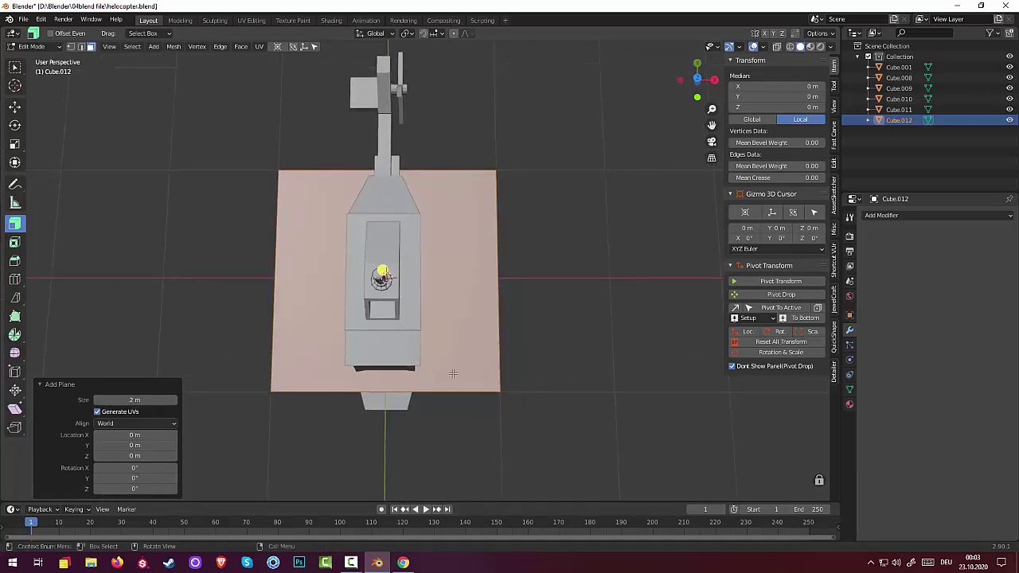
pyautogui.hotkey('ctrl', 'r')
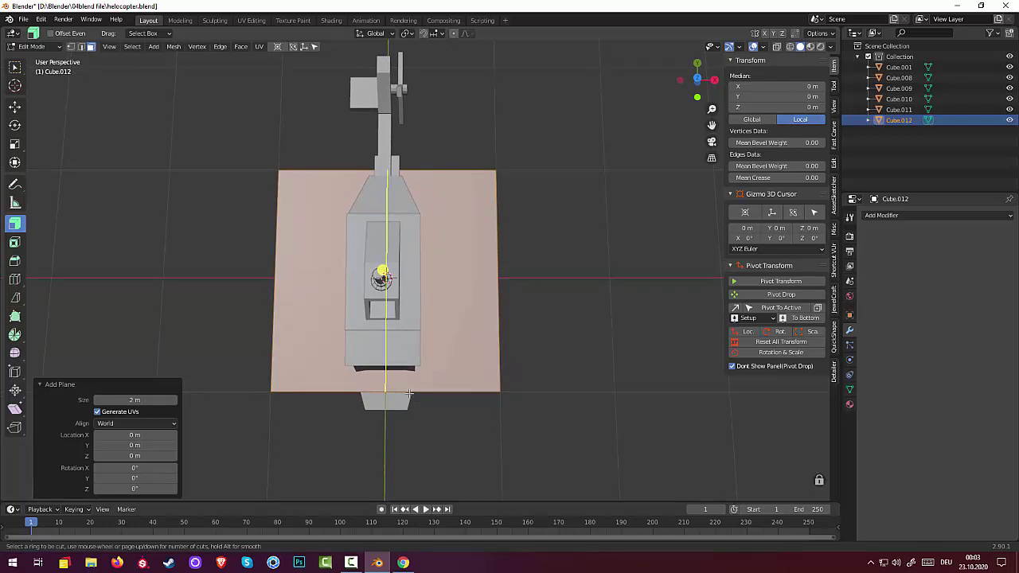
pyautogui.click(408, 393)
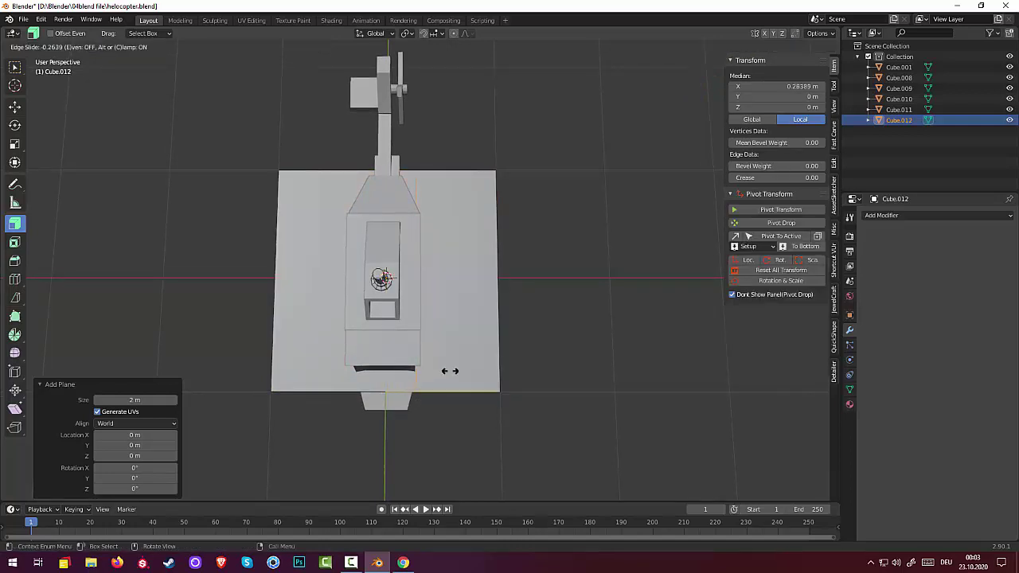
pyautogui.rightClick(488, 305)
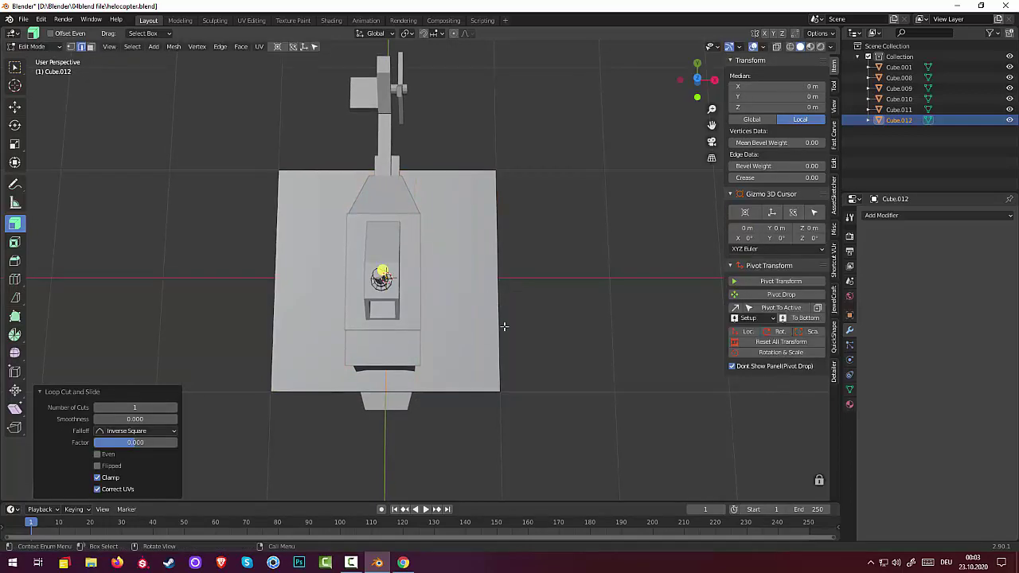
# - Subdivide the plane's face into quarters
pyautogui.moveTo(502, 326)
pyautogui.mouseDown(button='middle')
pyautogui.moveTo(504, 345)
pyautogui.moveTo(462, 324)
pyautogui.mouseUp(button='middle')
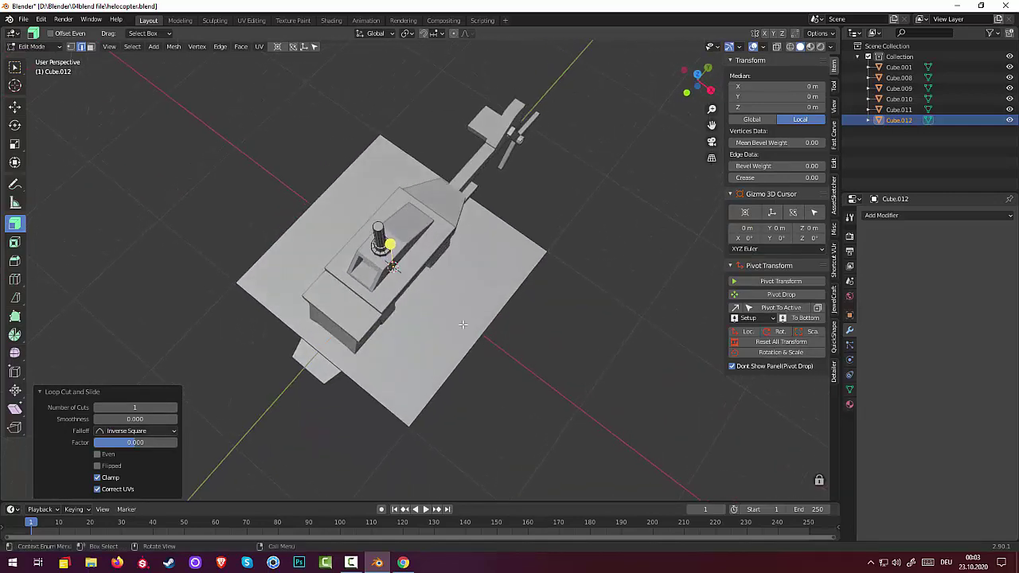
pyautogui.click(465, 349)
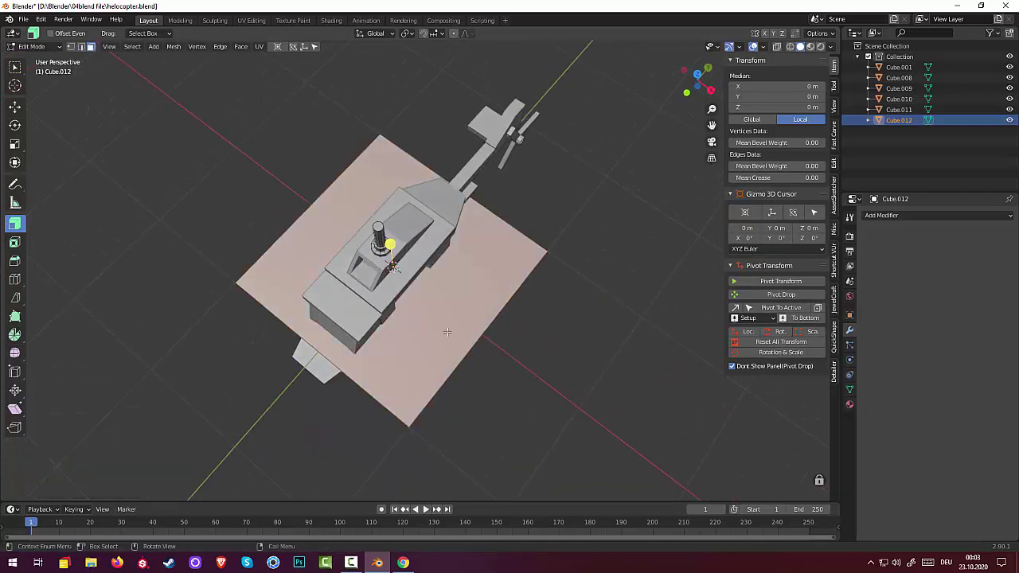
pyautogui.rightClick(446, 330)
pyautogui.click(405, 298)
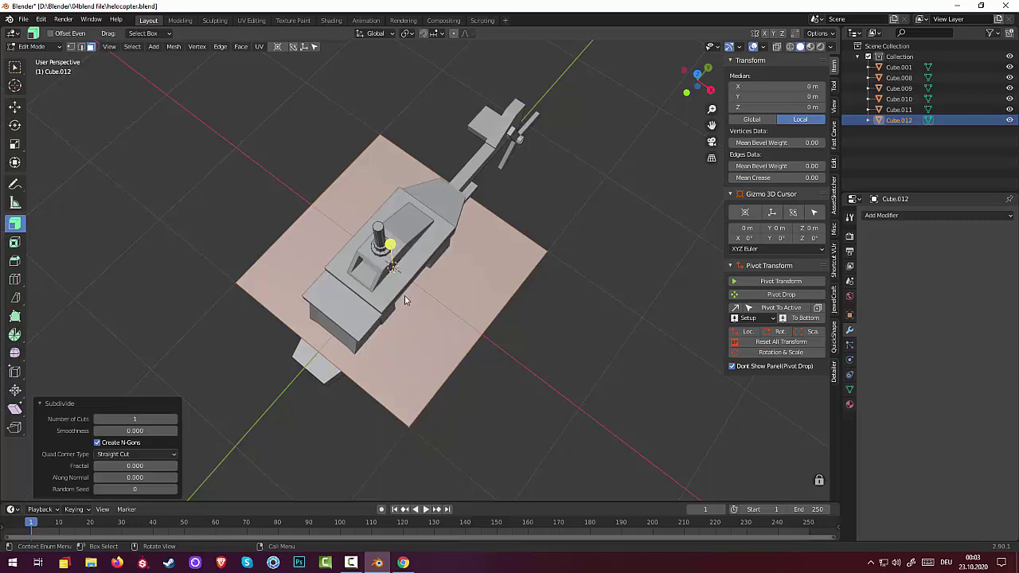
# - Select various quarter faces and edges of the plane, then clear the selection
pyautogui.click(497, 352)
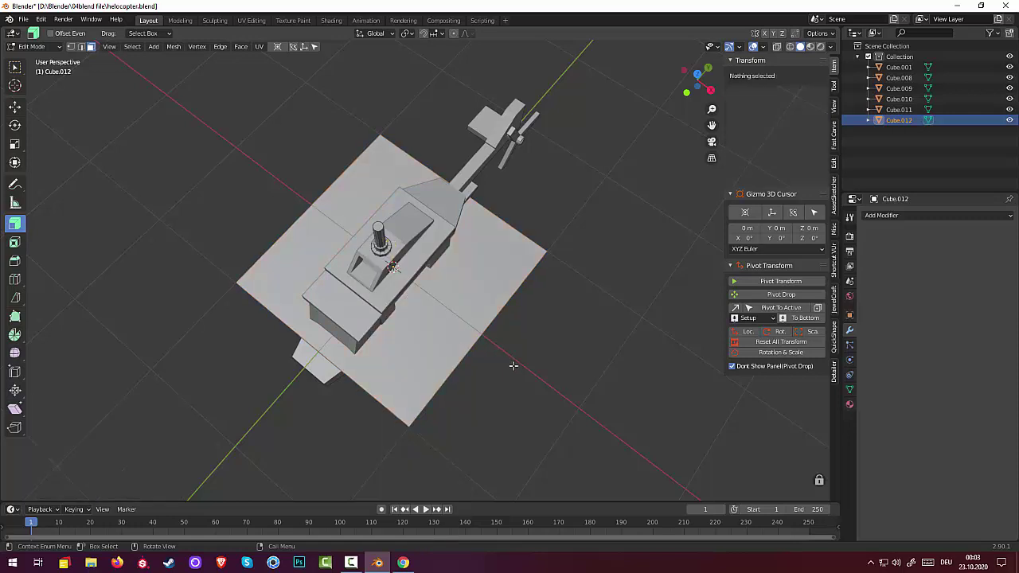
pyautogui.click(466, 321)
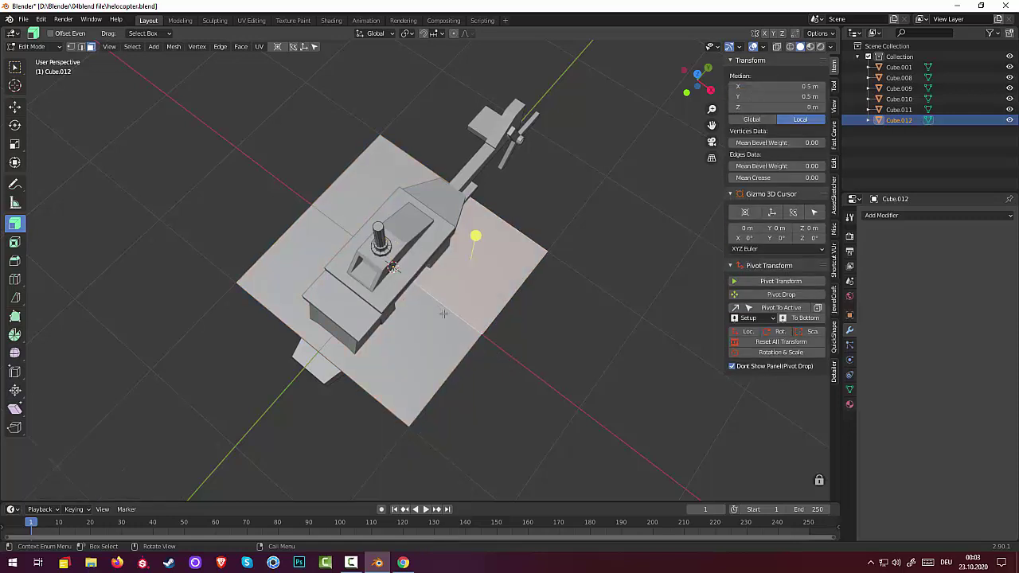
pyautogui.click(444, 313)
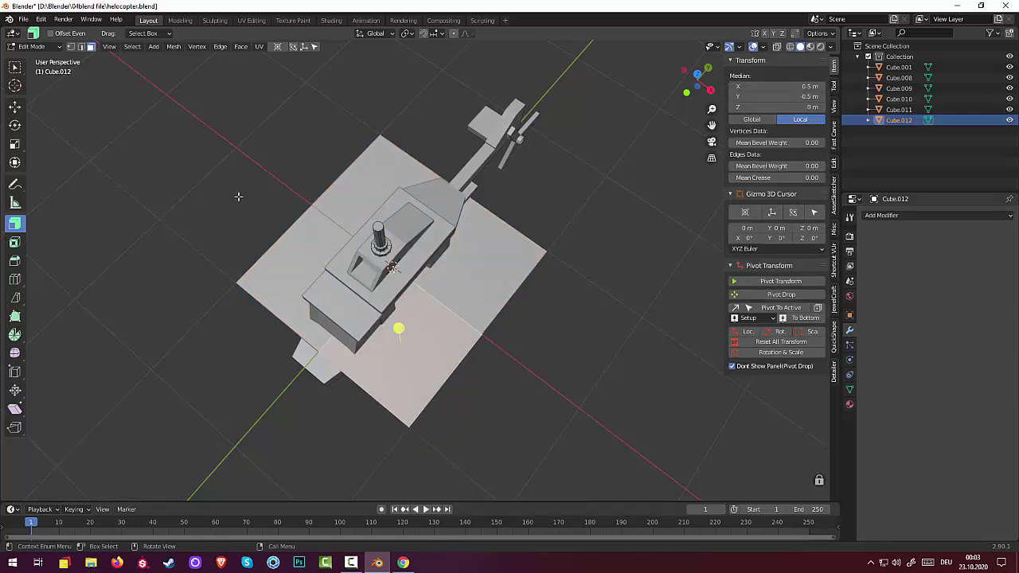
pyautogui.click(346, 229)
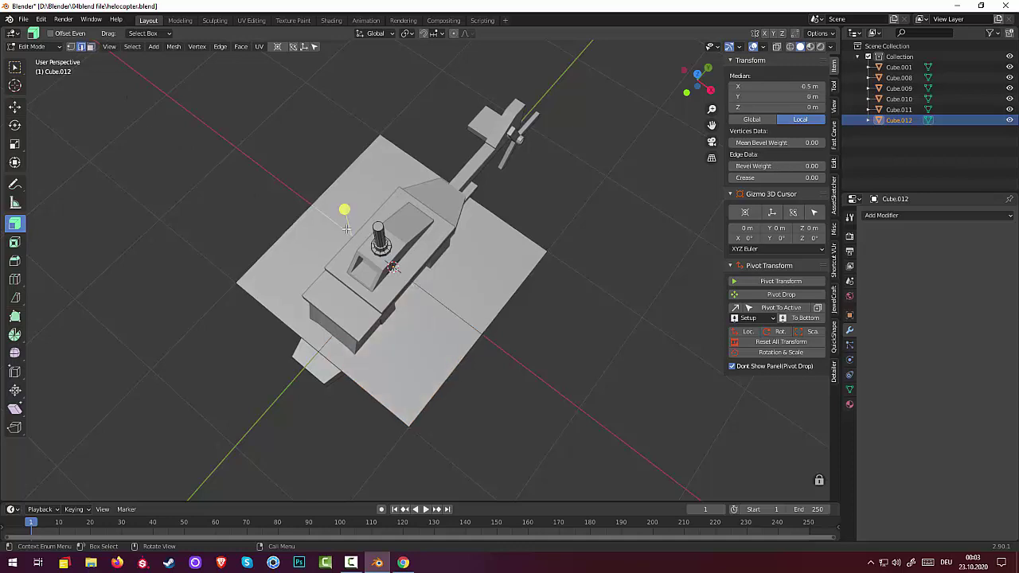
pyautogui.keyDown('shift'); pyautogui.click(449, 313); pyautogui.keyUp('shift')
pyautogui.keyDown('shift'); pyautogui.click(325, 343); pyautogui.keyUp('shift')
pyautogui.moveTo(325, 344)
pyautogui.mouseDown(button='middle')
pyautogui.moveTo(480, 152)
pyautogui.moveTo(563, 375)
pyautogui.mouseUp(button='middle')
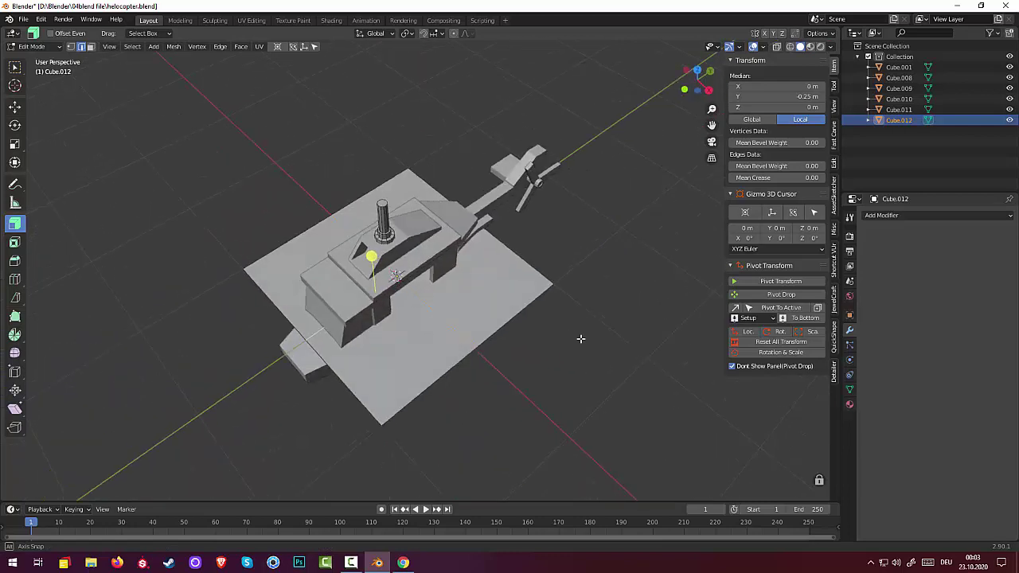
pyautogui.click(570, 397)
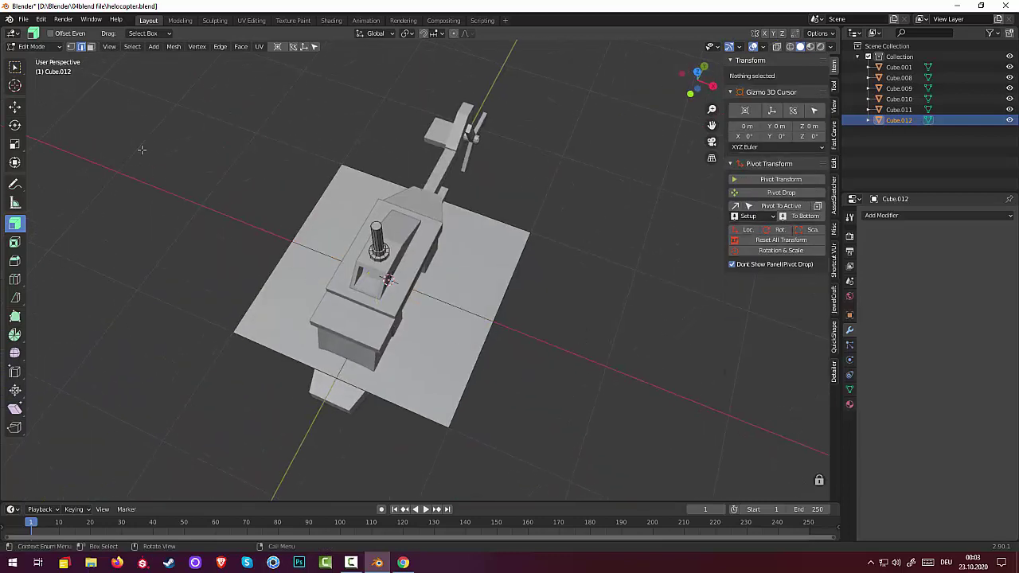
# - Inspect the helicopter in Object Mode, then return to Edit Mode
pyautogui.click(53, 47)
pyautogui.click(36, 59)
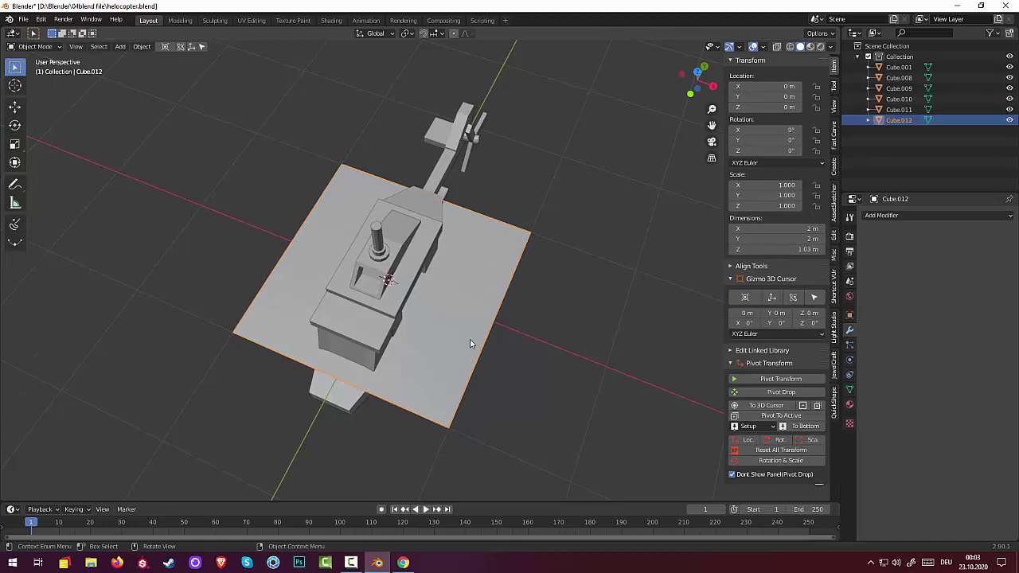
pyautogui.moveTo(470, 339); pyautogui.dragTo(418, 283, button='middle')
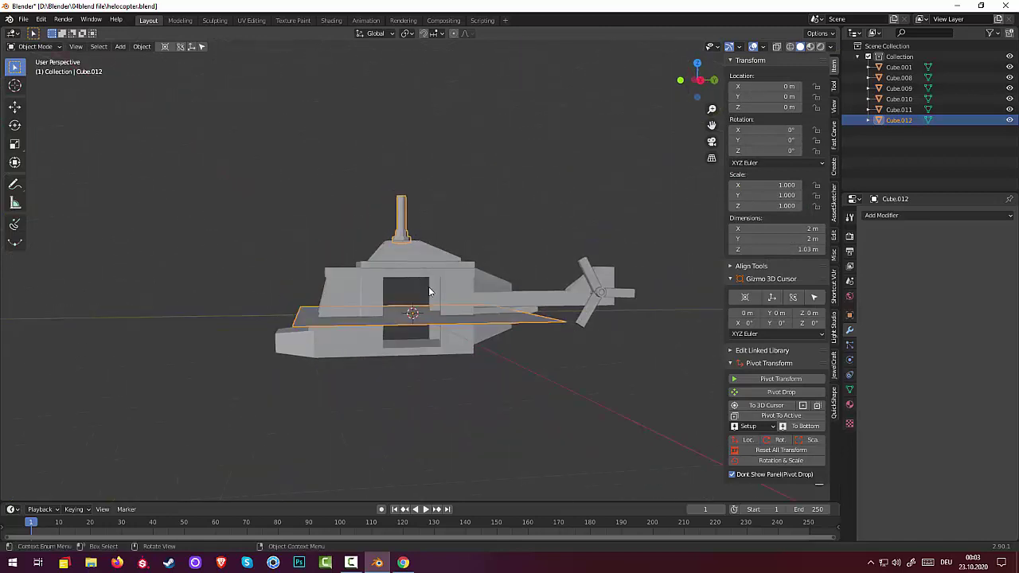
pyautogui.moveTo(489, 399); pyautogui.dragTo(342, 263, button='middle')
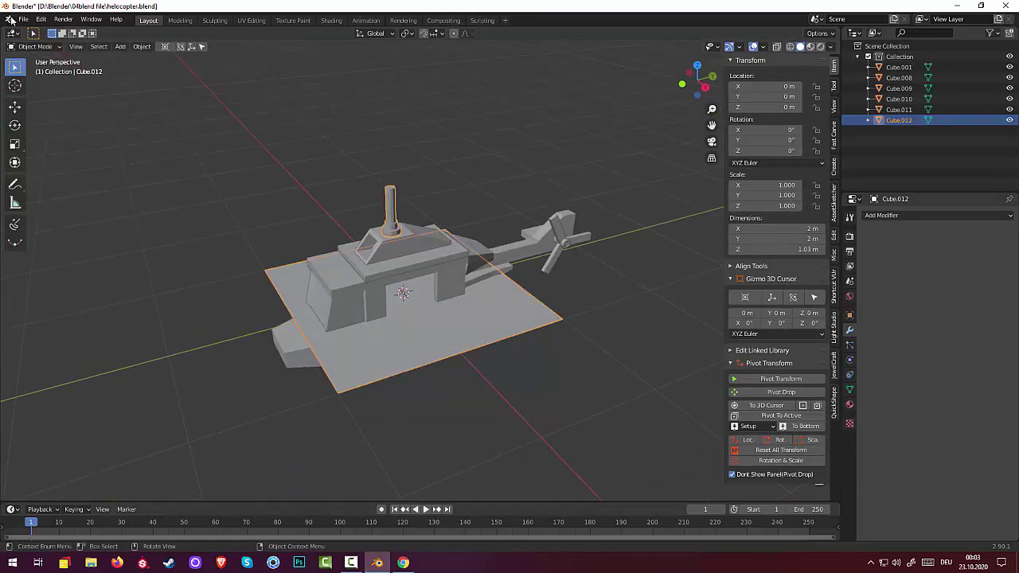
pyautogui.click(38, 47)
pyautogui.click(44, 73)
# - Select all four quarter faces of the plane in face mode
pyautogui.click(458, 348)
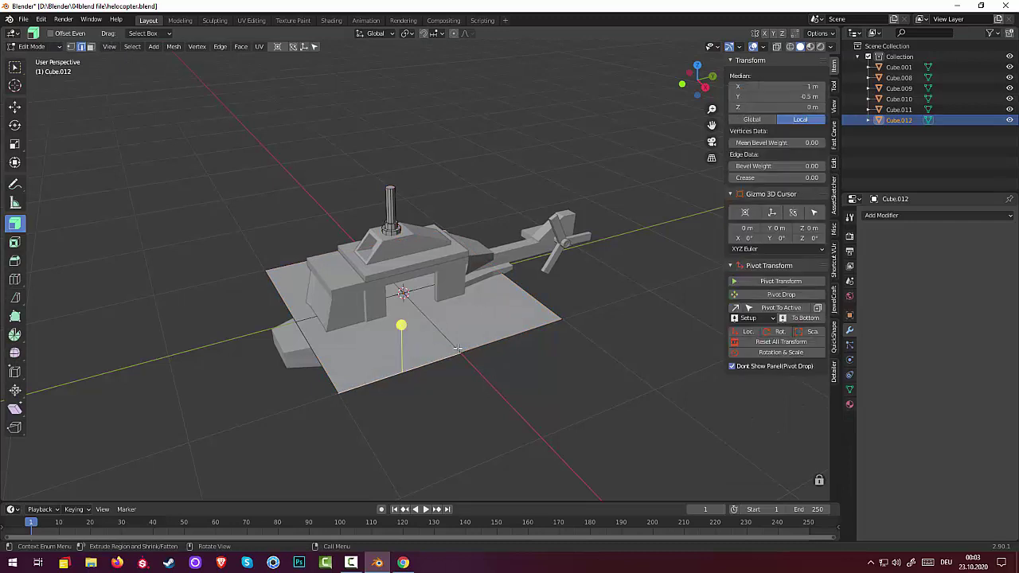
pyautogui.click(91, 46)
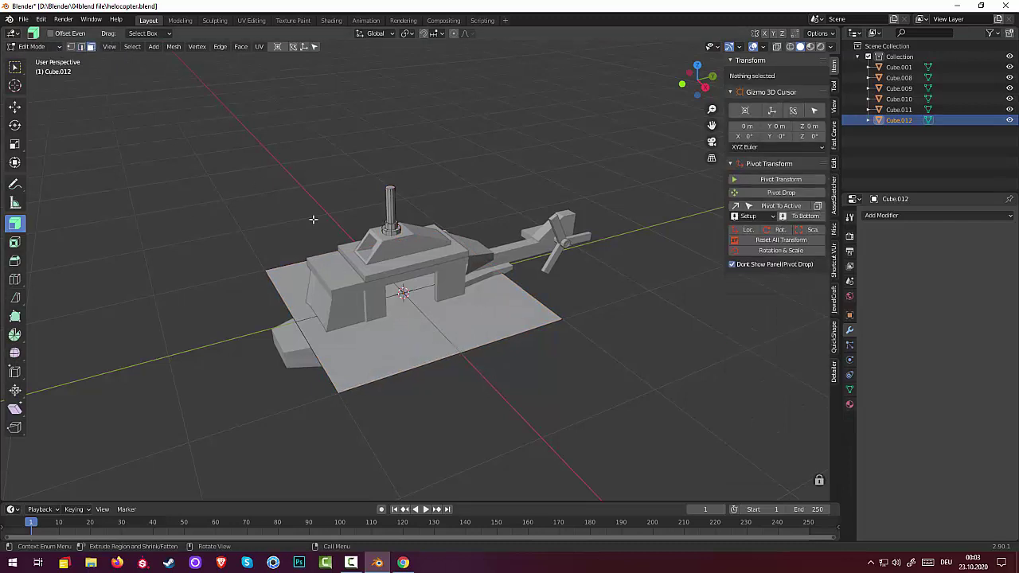
pyautogui.click(451, 316)
pyautogui.keyDown('shift'); pyautogui.click(422, 292); pyautogui.keyUp('shift')
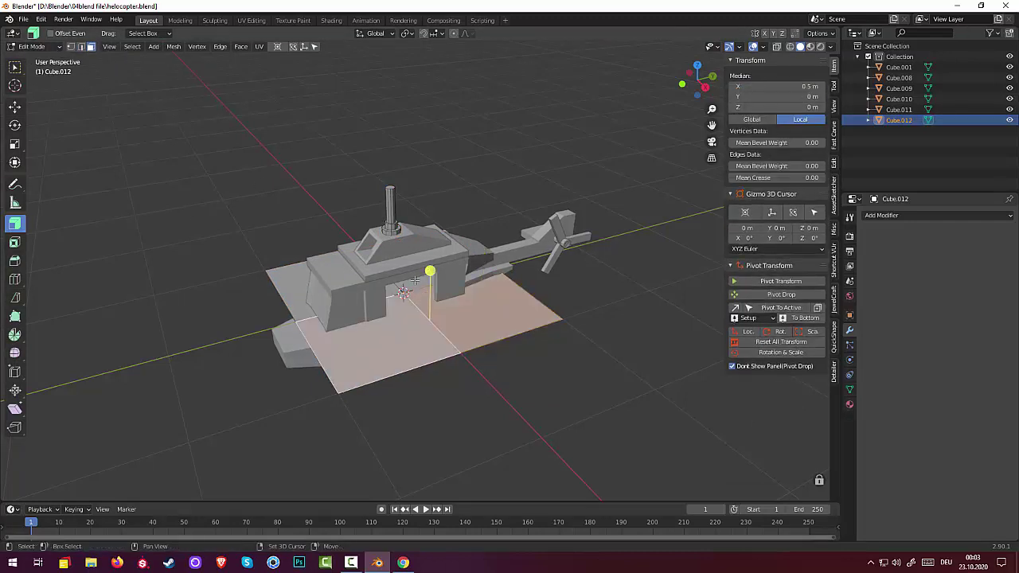
pyautogui.keyDown('shift'); pyautogui.click(415, 280); pyautogui.keyUp('shift')
pyautogui.keyDown('shift'); pyautogui.click(290, 276); pyautogui.keyUp('shift')
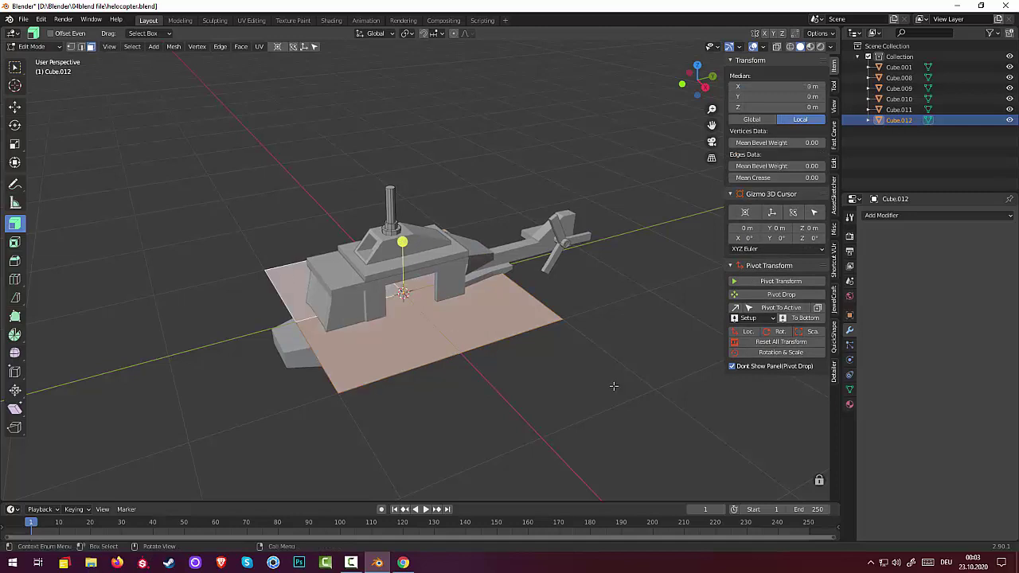
# - Separate the selected plane into its own object, Cube.013, and return to Object Mode
pyautogui.press('p')
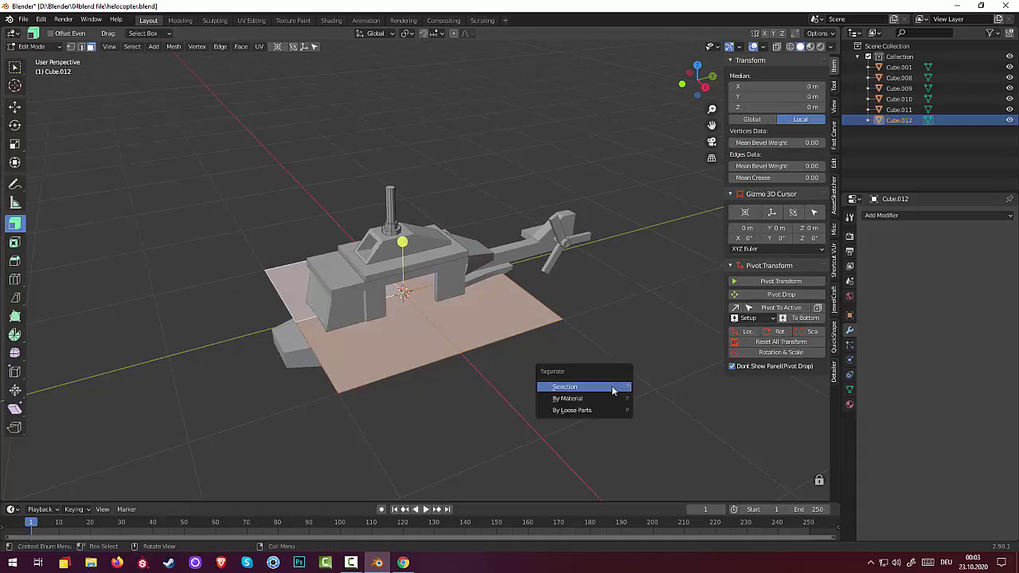
pyautogui.click(611, 387)
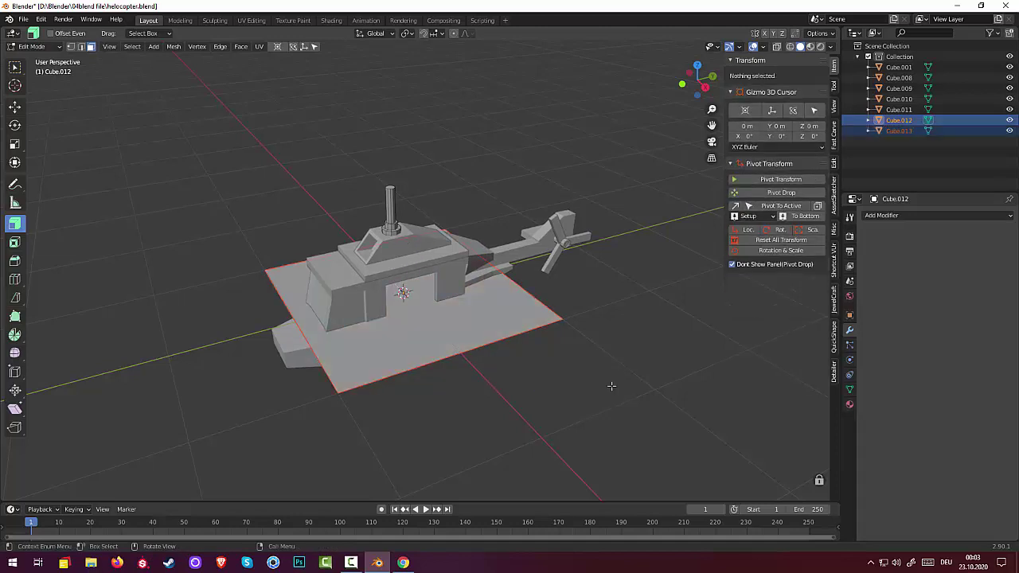
pyautogui.click(30, 46)
pyautogui.click(29, 57)
# - Raise the Cube.013 plane 1.0749 m along Z above the mast and enter Edit Mode
pyautogui.click(419, 332)
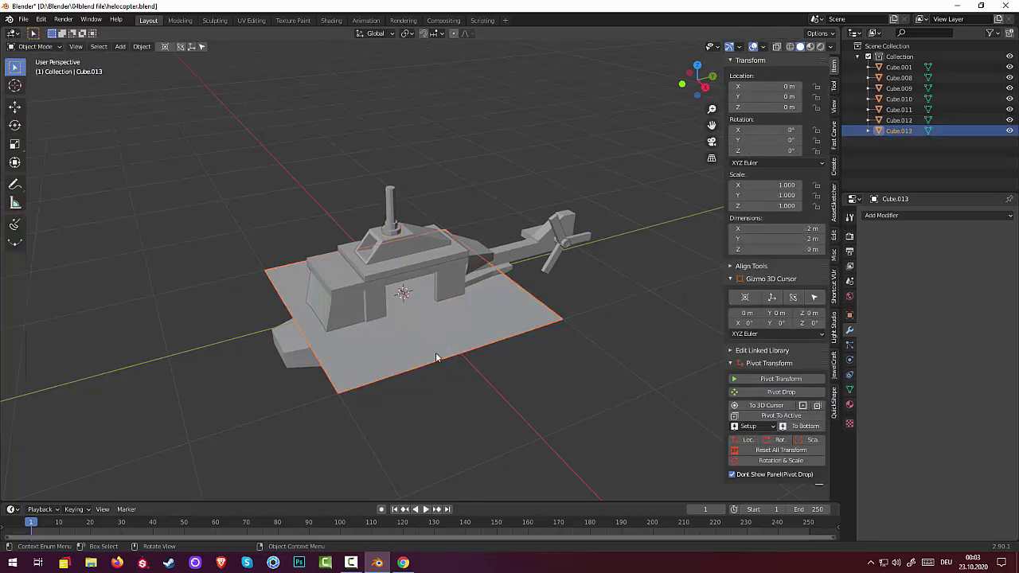
pyautogui.moveTo(419, 332); pyautogui.dragTo(417, 339, button='middle')
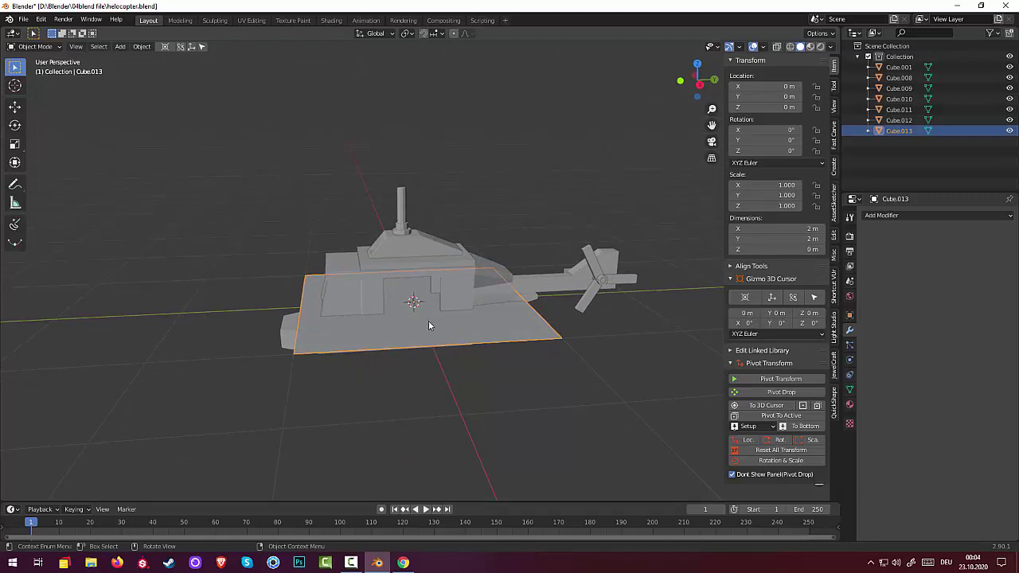
pyautogui.press('g')
pyautogui.press('z')
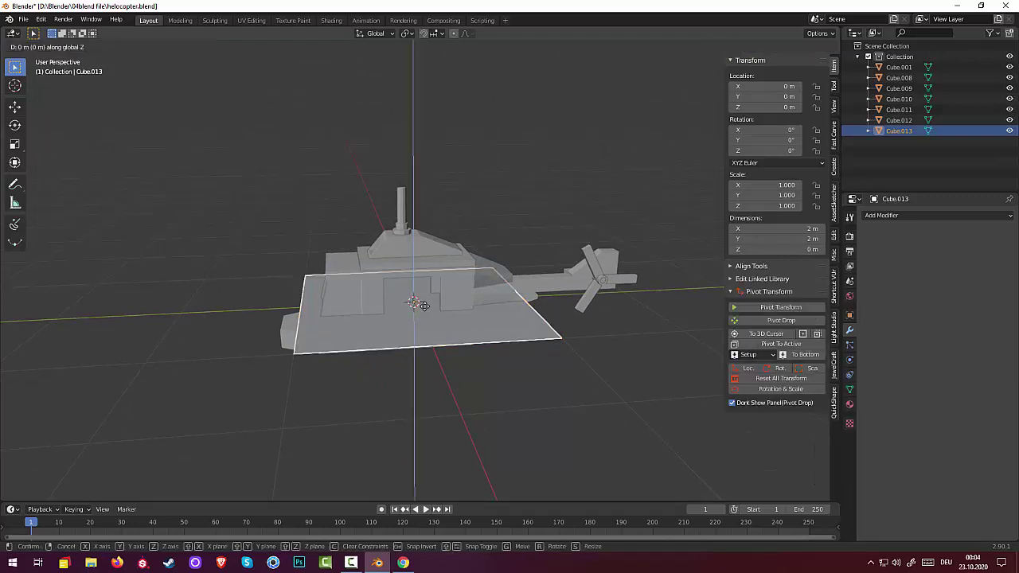
pyautogui.click(408, 211)
pyautogui.moveTo(421, 225); pyautogui.dragTo(499, 300, button='middle')
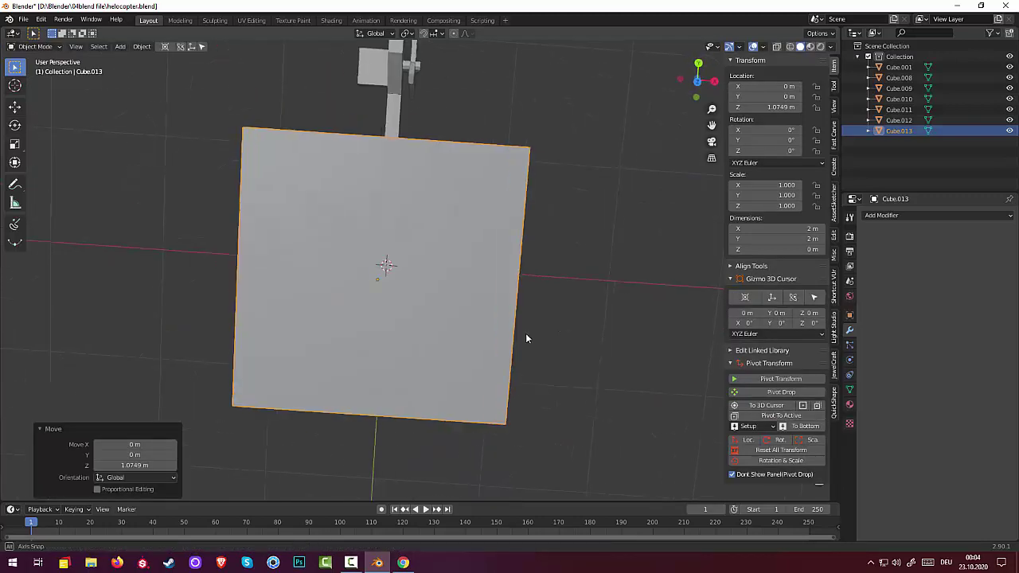
pyautogui.click(32, 46)
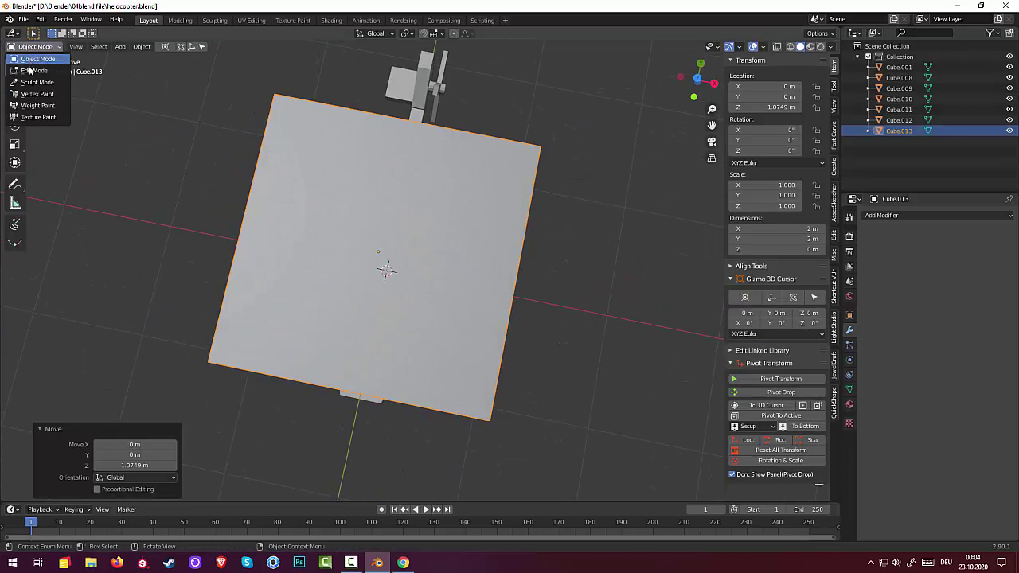
pyautogui.click(32, 67)
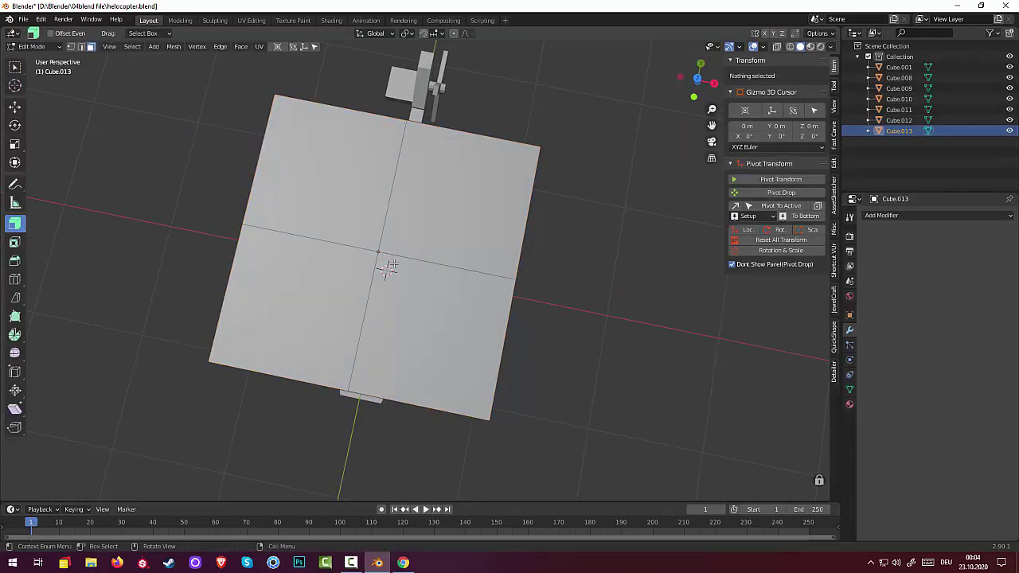
# - Bevel the plane's four centre edges by 0.0609 m into narrow strips
pyautogui.click(280, 302)
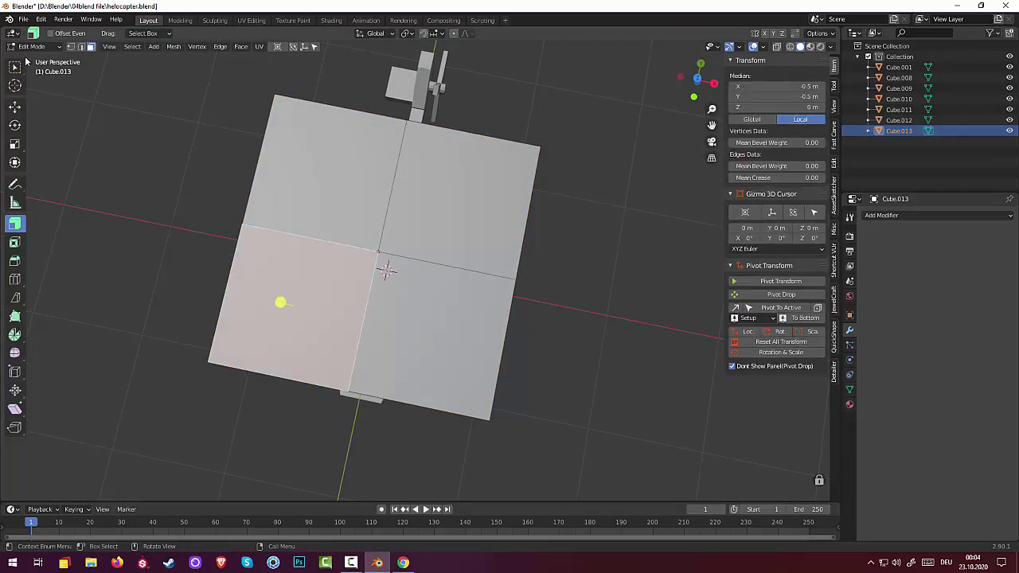
pyautogui.click(81, 47)
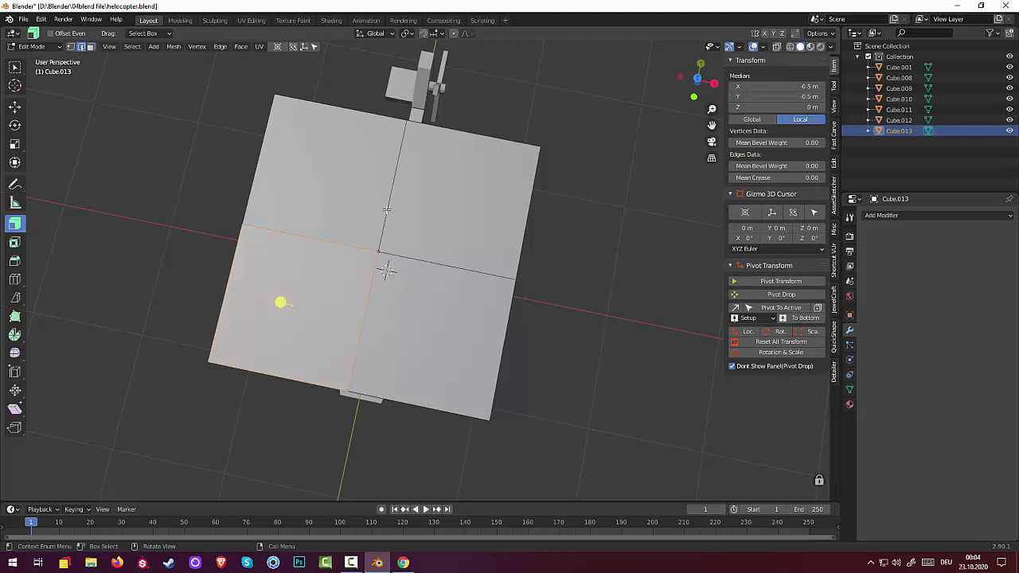
pyautogui.click(386, 208)
pyautogui.keyDown('shift'); pyautogui.click(334, 242); pyautogui.keyUp('shift')
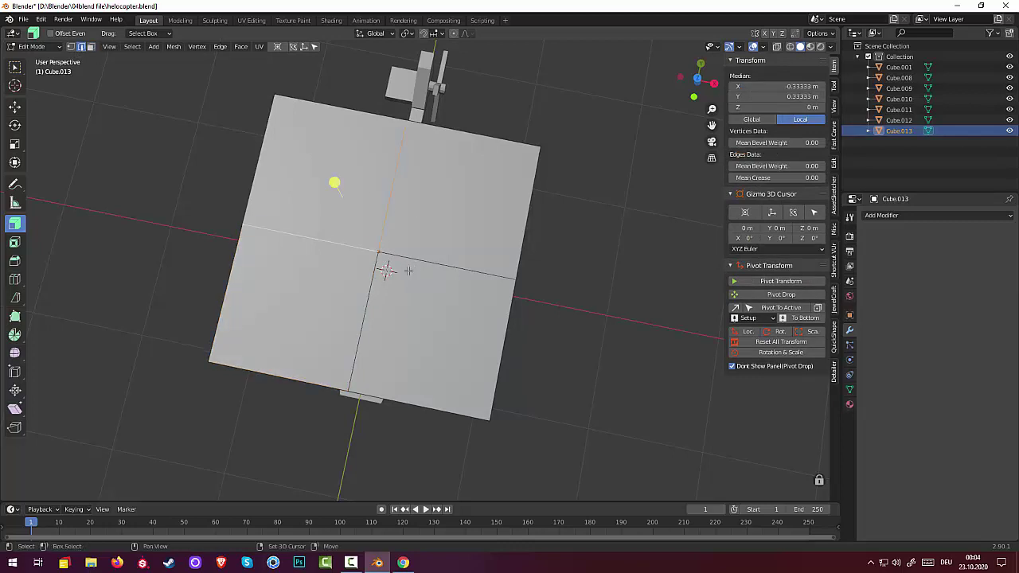
pyautogui.keyDown('shift'); pyautogui.click(407, 269); pyautogui.keyUp('shift')
pyautogui.keyDown('shift'); pyautogui.click(363, 320); pyautogui.keyUp('shift')
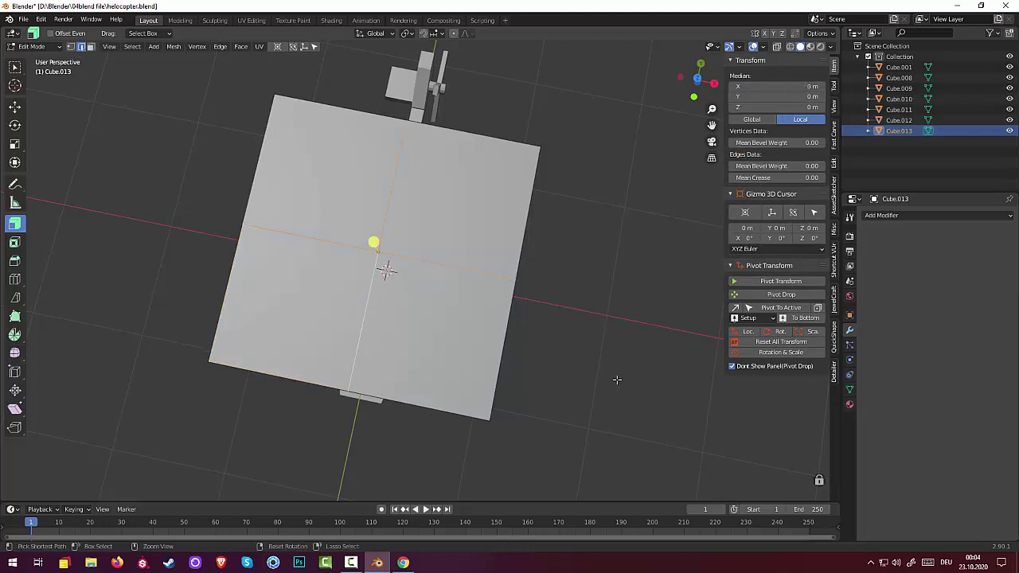
pyautogui.hotkey('ctrl', 'b')
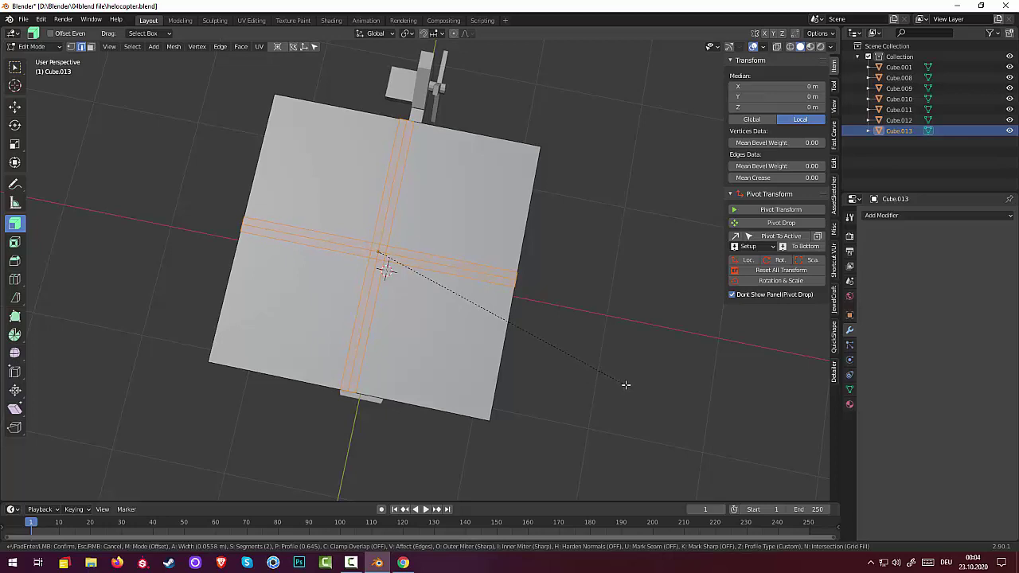
pyautogui.click(625, 385)
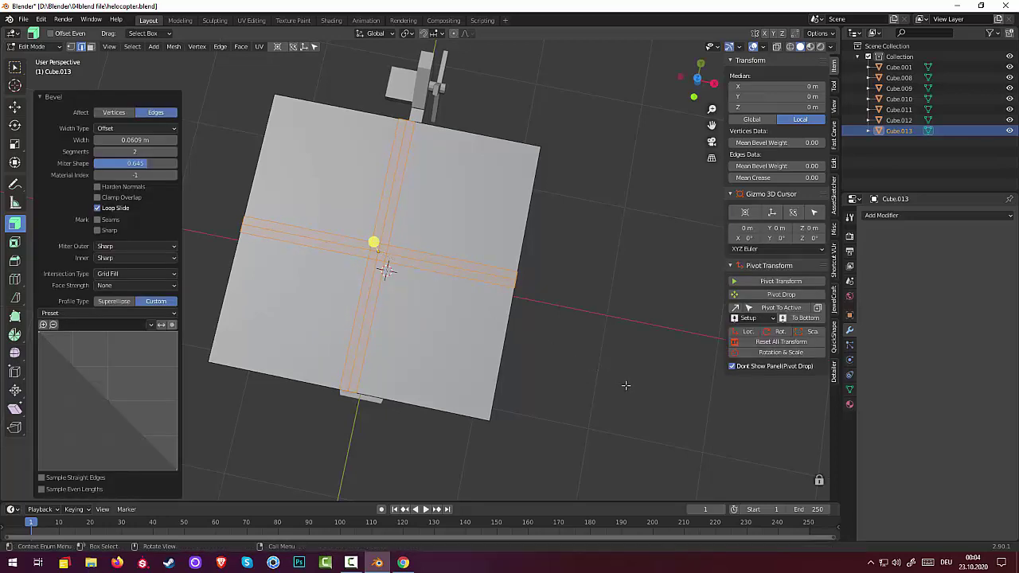
# - Select the plane's four corner faces
pyautogui.click(461, 223)
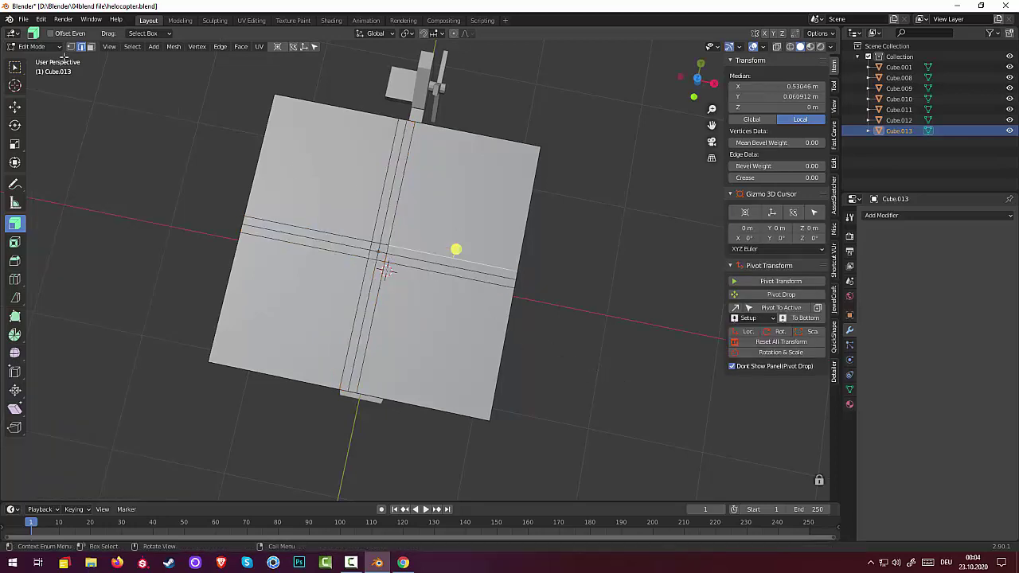
pyautogui.click(90, 46)
pyautogui.click(311, 148)
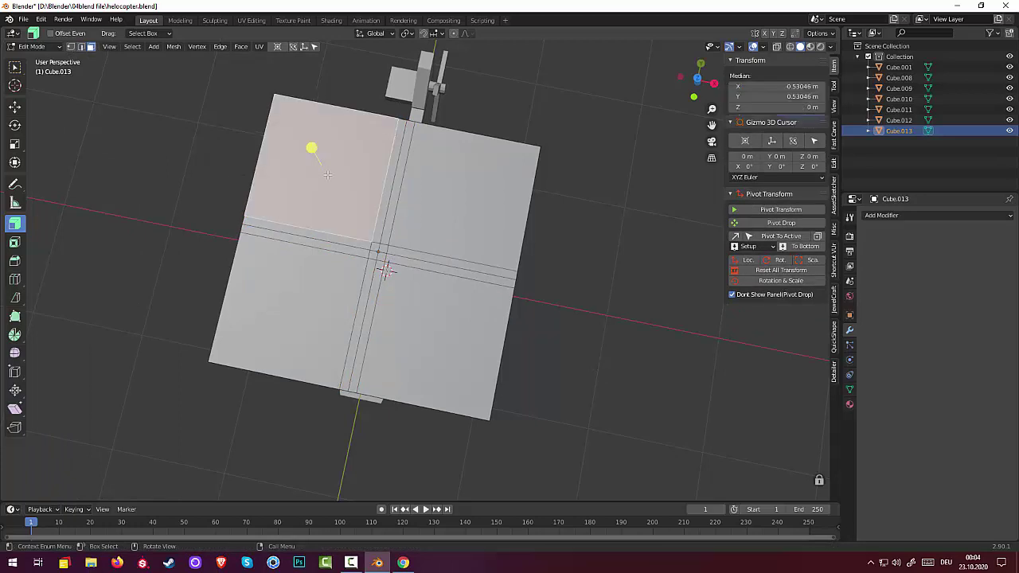
pyautogui.keyDown('shift'); pyautogui.click(440, 207); pyautogui.keyUp('shift')
pyautogui.keyDown('shift'); pyautogui.click(403, 344); pyautogui.keyUp('shift')
pyautogui.keyDown('shift'); pyautogui.click(325, 311); pyautogui.keyUp('shift')
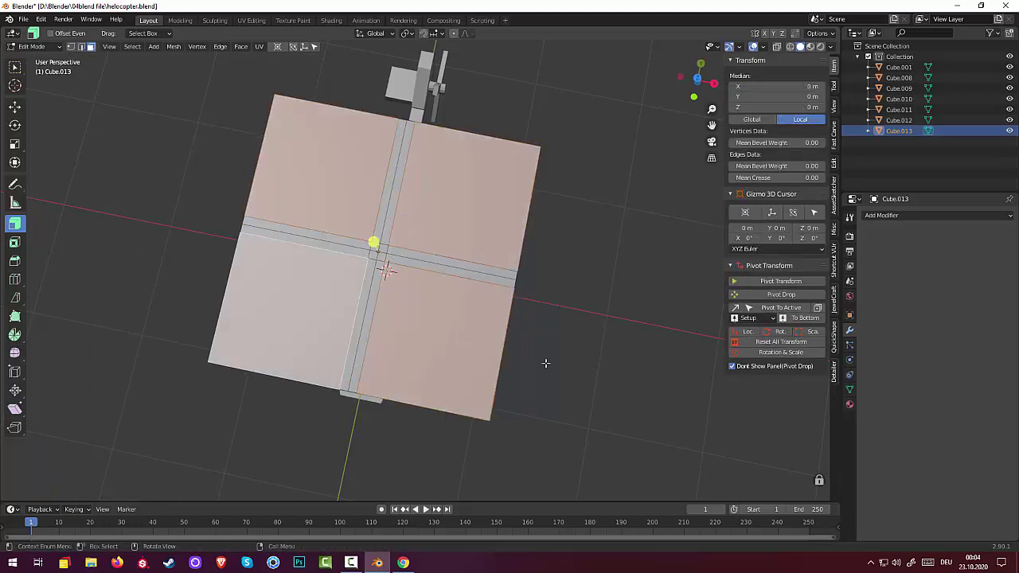
# - Delete the four corner faces, leaving a thin cross of rotor blades
pyautogui.press('x')
pyautogui.click(600, 383)
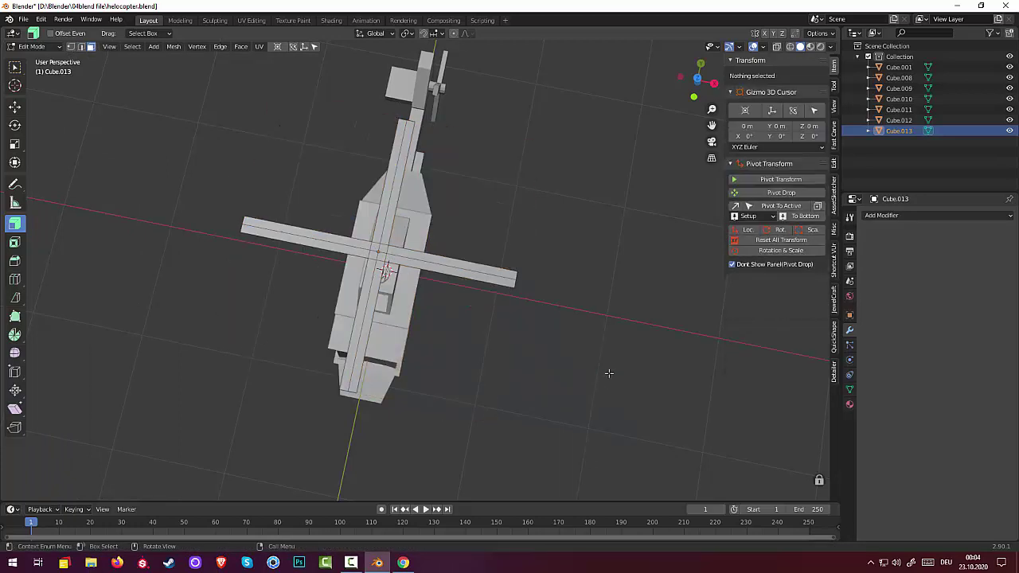
pyautogui.moveTo(610, 374)
pyautogui.mouseDown(button='middle')
pyautogui.moveTo(516, 293)
pyautogui.moveTo(628, 350)
pyautogui.moveTo(640, 375)
pyautogui.moveTo(613, 360)
pyautogui.mouseUp(button='middle')
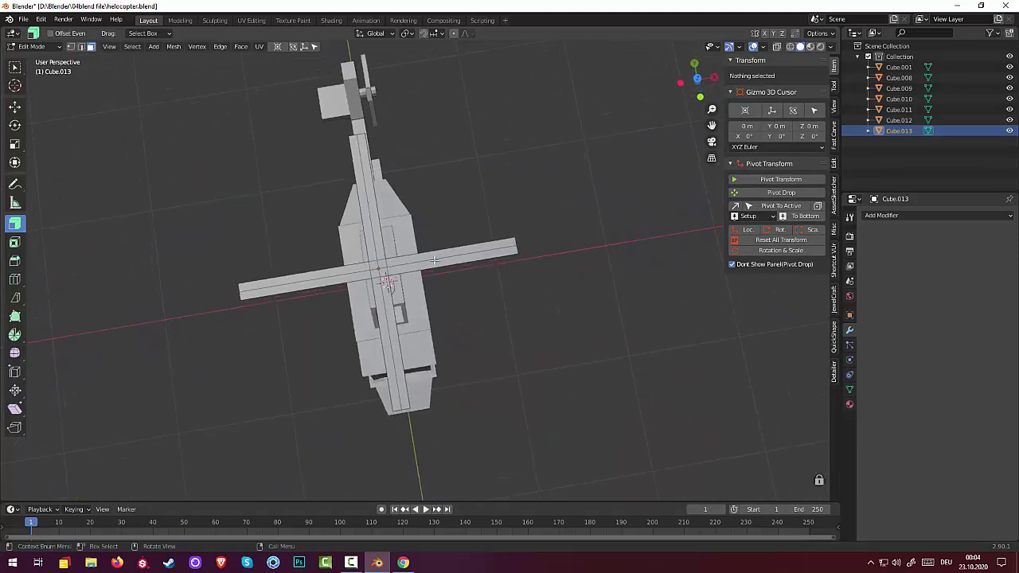
pyautogui.click(434, 260)
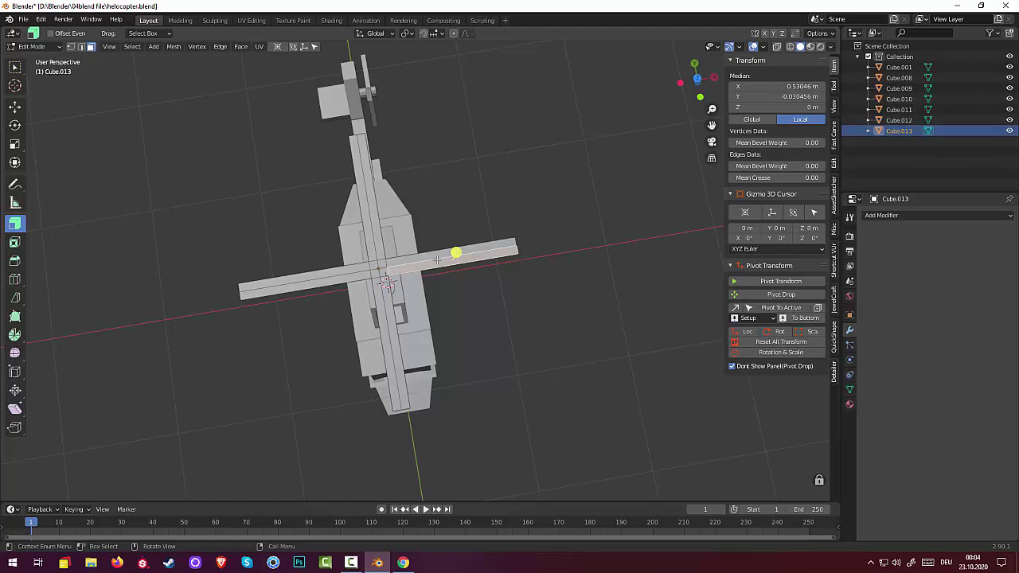
pyautogui.keyDown('shift'); pyautogui.click(434, 256); pyautogui.keyUp('shift')
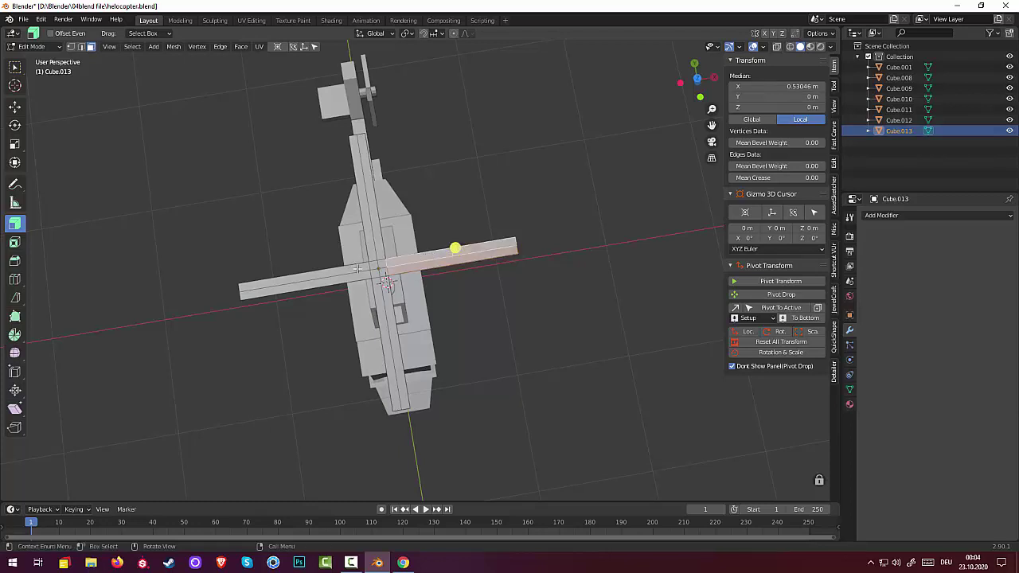
pyautogui.hotkey('alt', 'a')
# - Select a rotor arm's end edge in edge mode, undoing a few selection changes
pyautogui.moveTo(573, 330)
pyautogui.mouseDown(button='middle')
pyautogui.moveTo(460, 235)
pyautogui.moveTo(494, 313)
pyautogui.moveTo(562, 303)
pyautogui.moveTo(641, 266)
pyautogui.moveTo(566, 295)
pyautogui.moveTo(550, 337)
pyautogui.moveTo(523, 353)
pyautogui.moveTo(468, 350)
pyautogui.moveTo(412, 302)
pyautogui.mouseUp(button='middle')
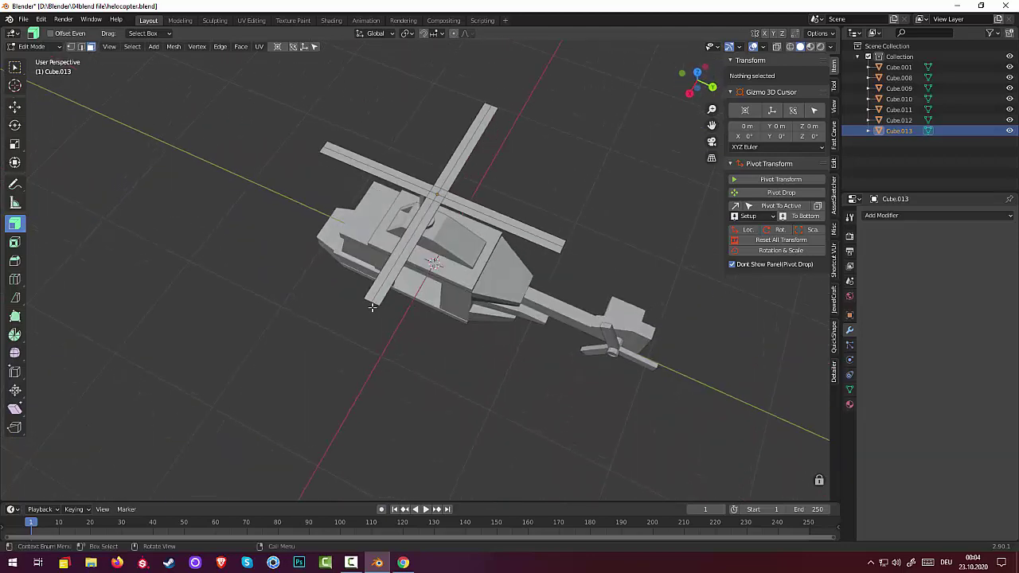
pyautogui.click(80, 46)
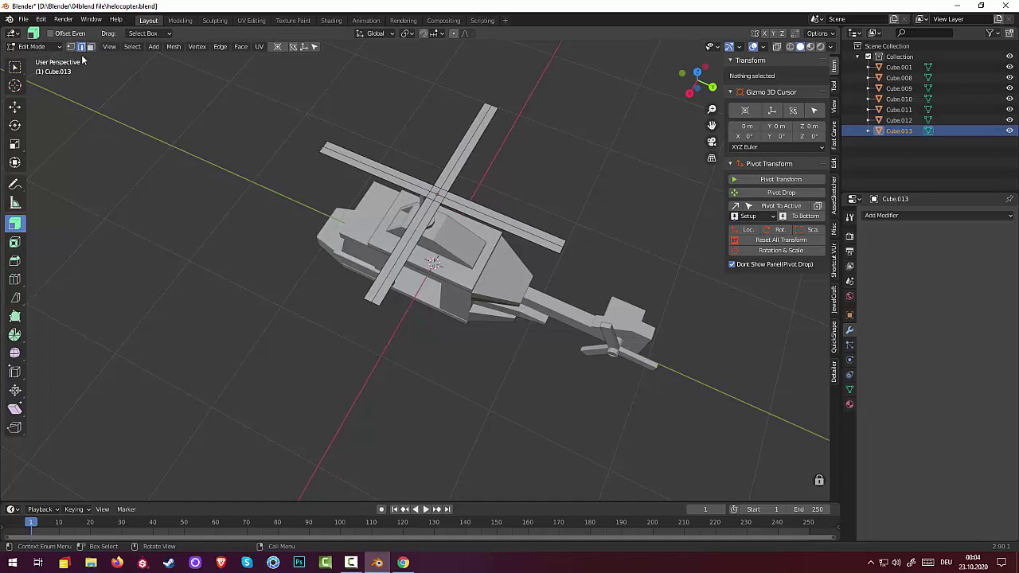
pyautogui.click(368, 300)
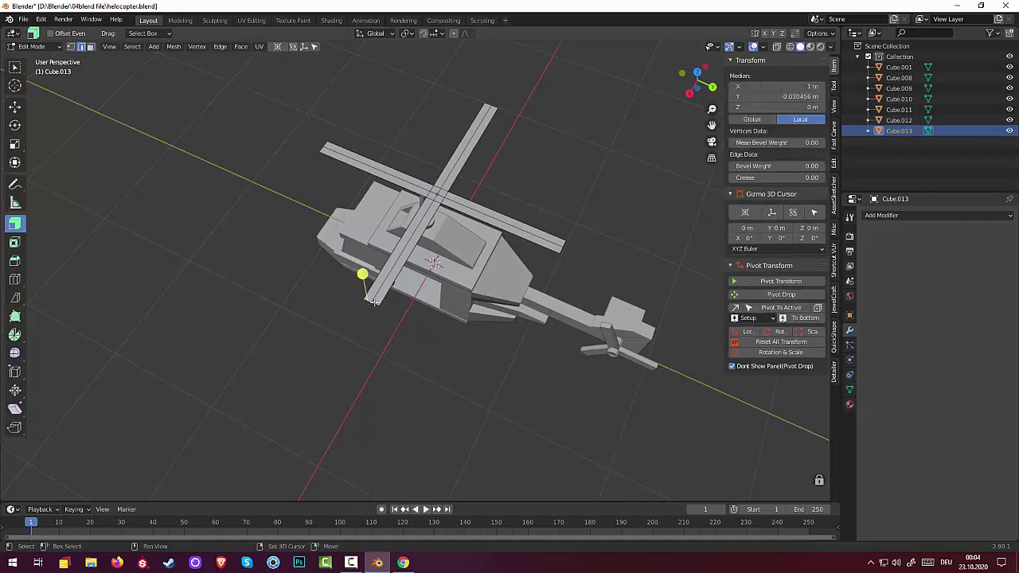
pyautogui.moveTo(374, 307)
pyautogui.keyDown('alt'); pyautogui.mouseDown(button='middle')
pyautogui.moveTo(489, 307)
pyautogui.moveTo(458, 340)
pyautogui.moveTo(536, 332)
pyautogui.mouseUp(button='middle'); pyautogui.keyUp('alt')
pyautogui.hotkey('ctrl', 'z')
pyautogui.hotkey('ctrl', 'z')
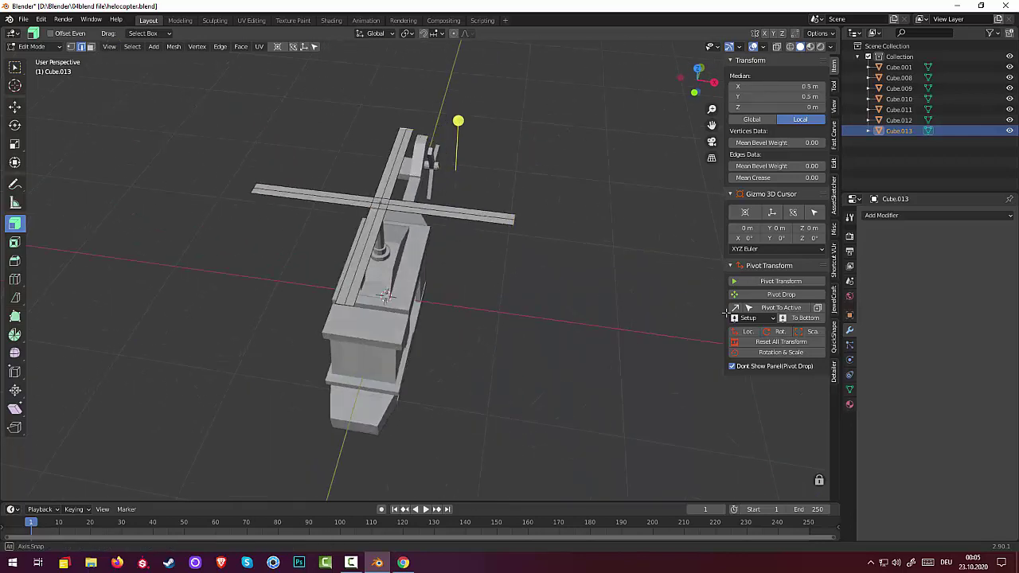
pyautogui.hotkey('ctrl', 'z')
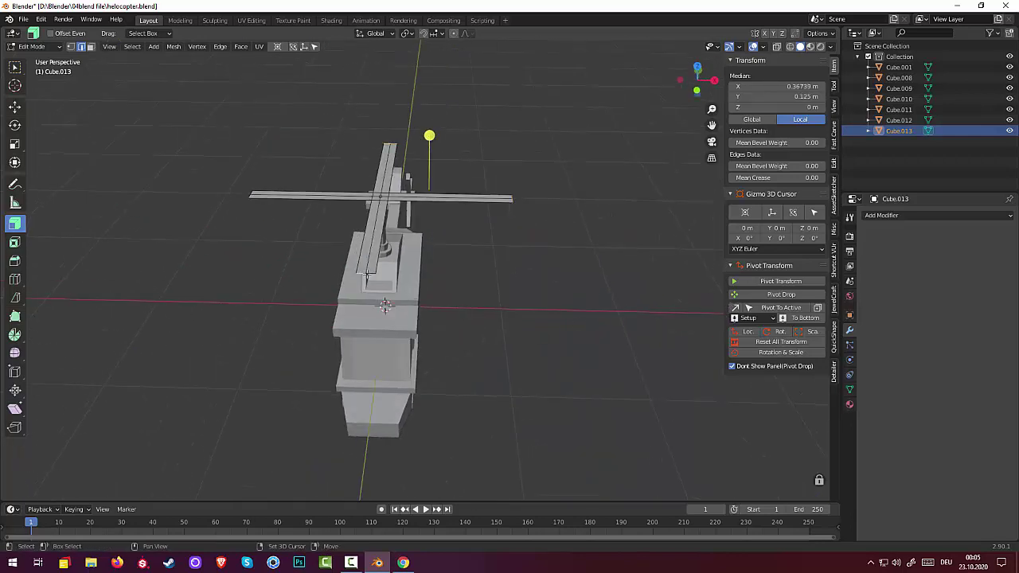
pyautogui.moveTo(369, 275)
pyautogui.mouseDown(button='middle')
pyautogui.moveTo(488, 314)
pyautogui.moveTo(539, 316)
pyautogui.mouseUp(button='middle')
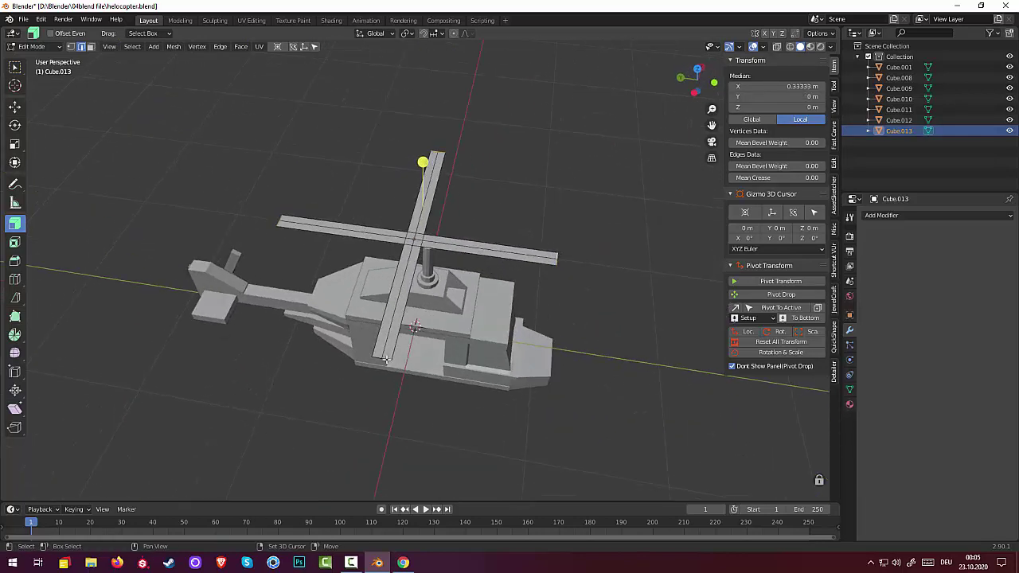
pyautogui.hotkey('ctrl', 'z')
pyautogui.hotkey('ctrl', 'z')
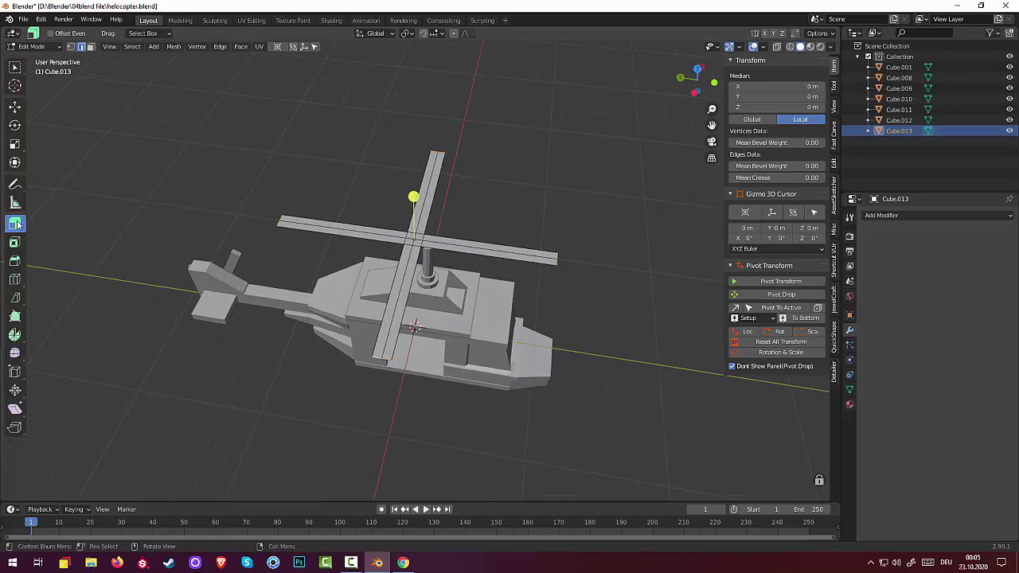
pyautogui.hotkey('alt', 's')
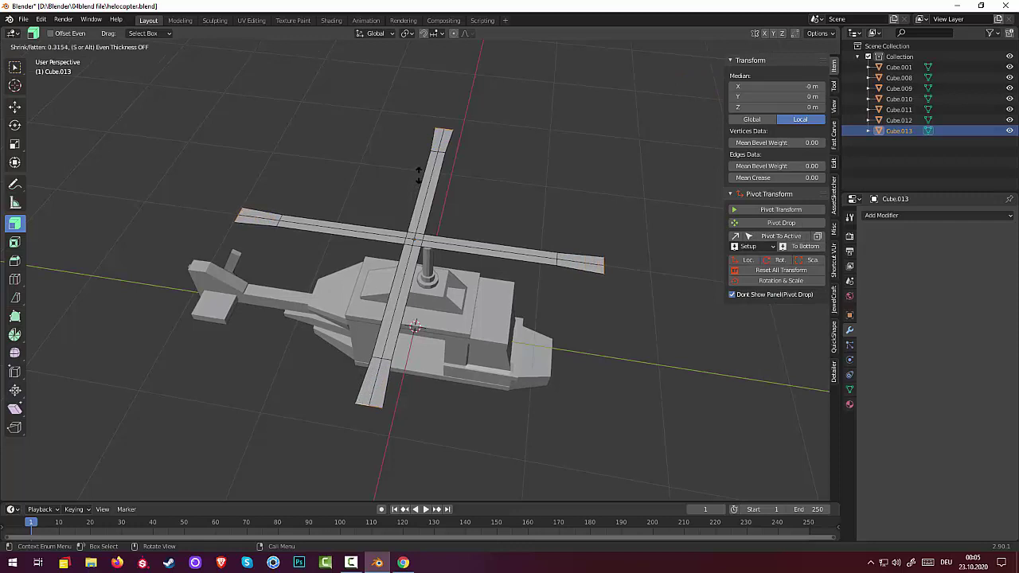
pyautogui.click(418, 174)
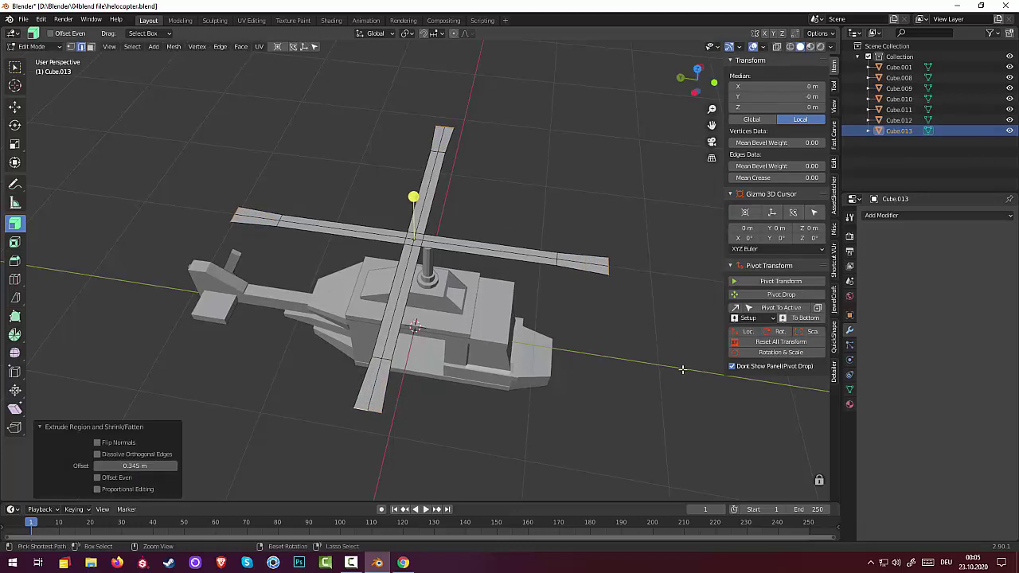
pyautogui.hotkey('ctrl', 'z')
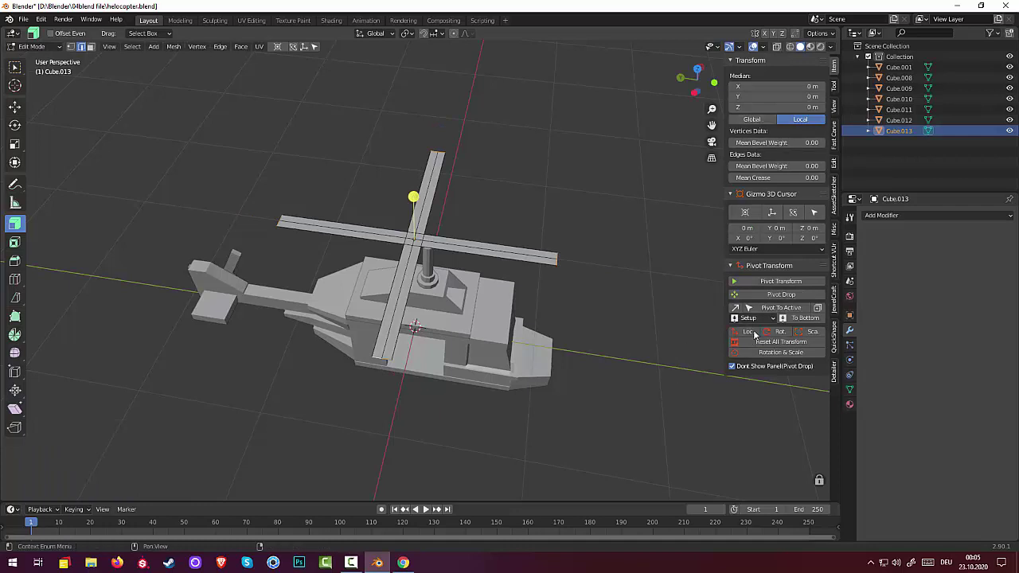
pyautogui.click(752, 332)
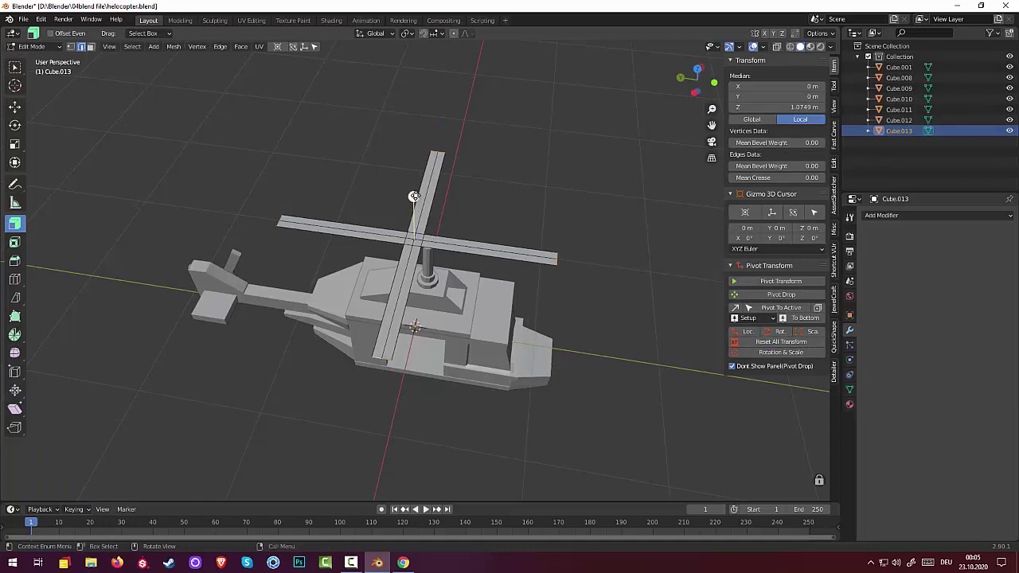
pyautogui.hotkey('alt', 's')
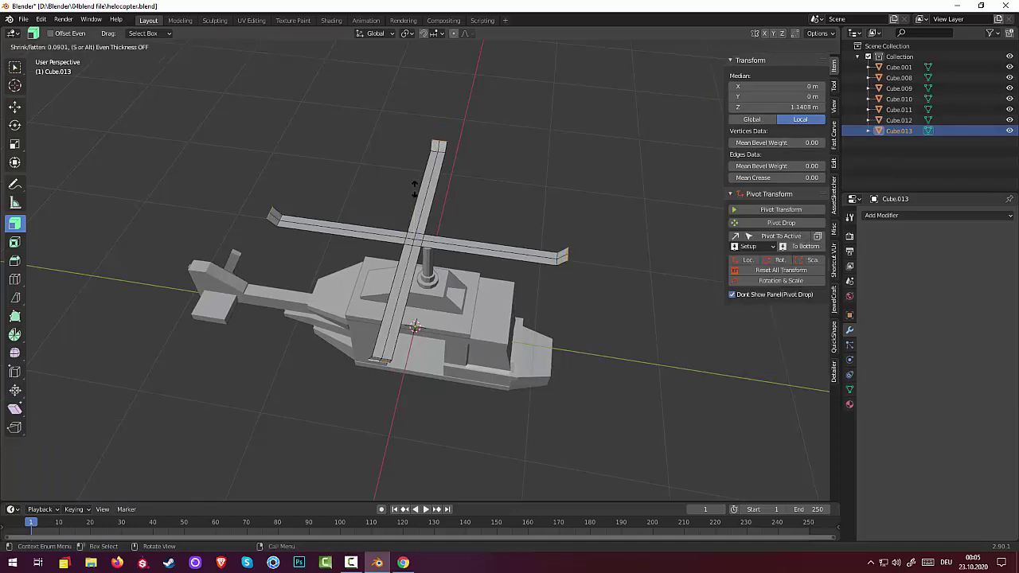
pyautogui.click(414, 189)
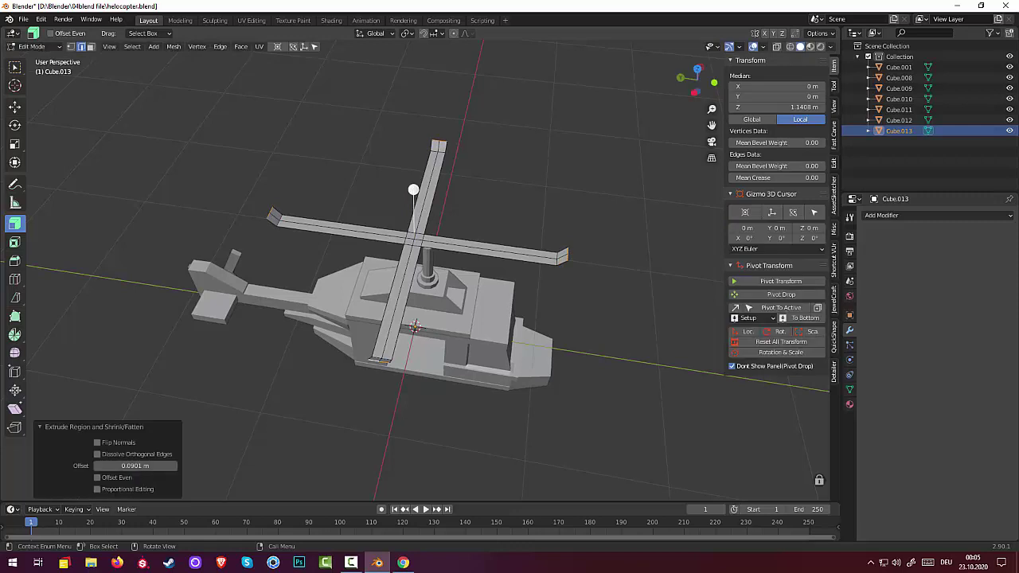
pyautogui.hotkey('ctrl', 'z')
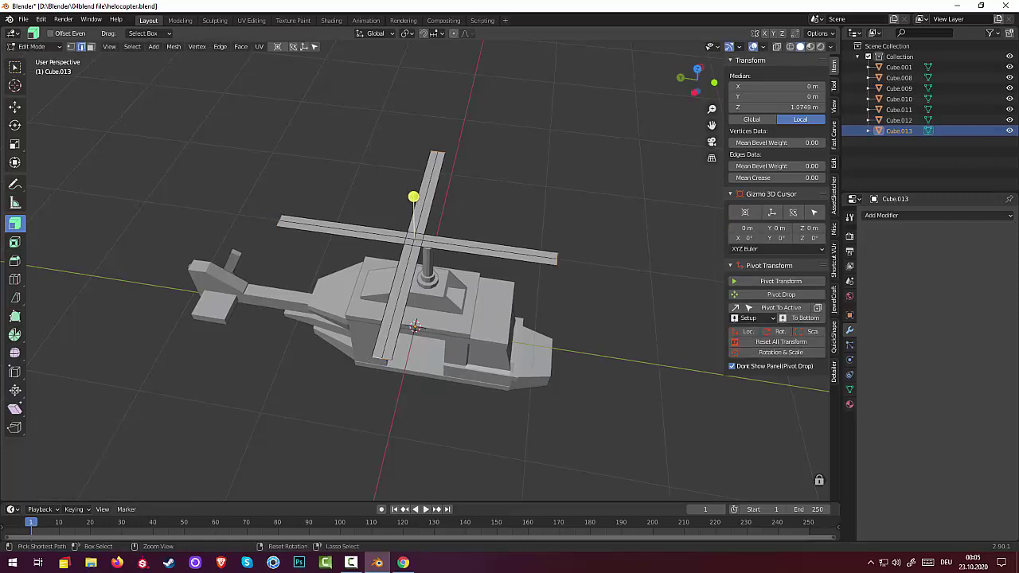
pyautogui.press('KP_7')
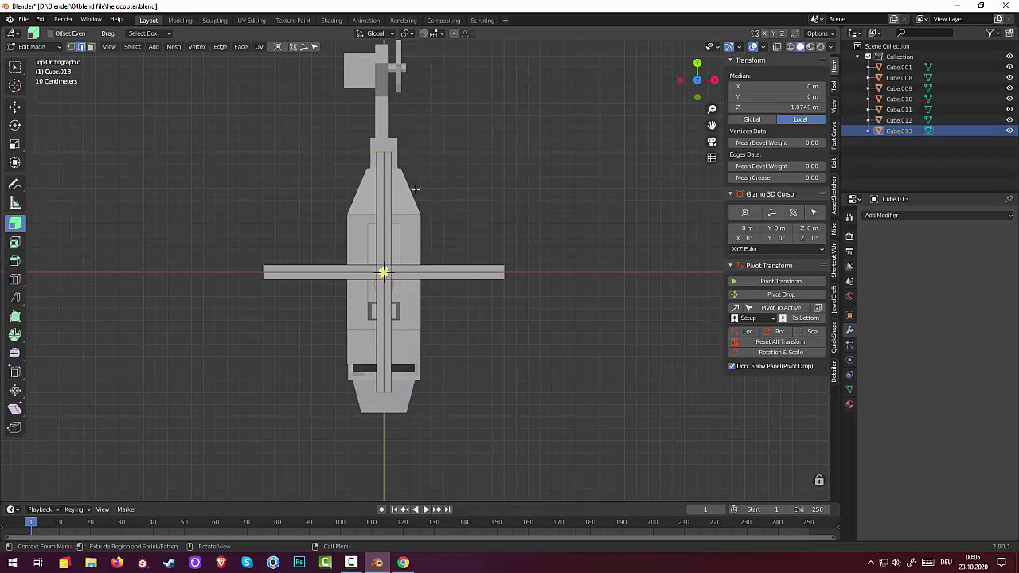
pyautogui.moveTo(382, 272)
pyautogui.mouseDown()
pyautogui.moveTo(392, 238)
pyautogui.moveTo(386, 254)
pyautogui.mouseUp()
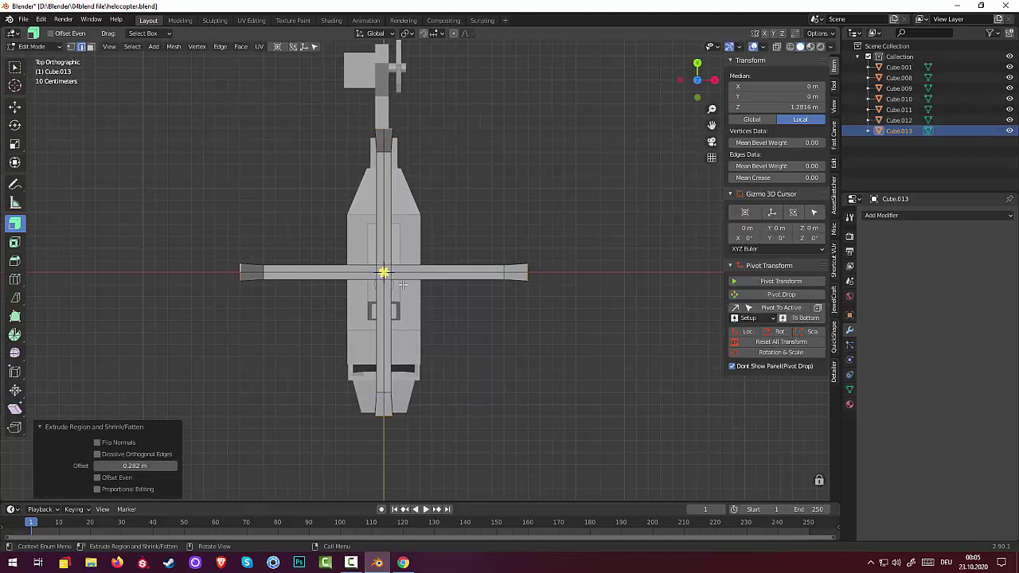
pyautogui.hotkey('ctrl', 'z')
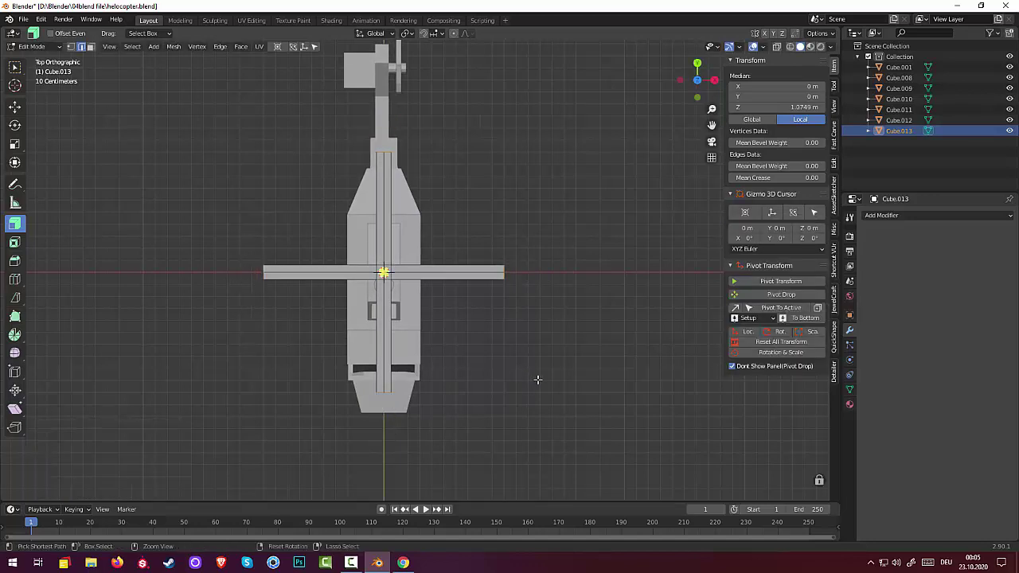
pyautogui.moveTo(537, 380)
pyautogui.mouseDown(button='middle')
pyautogui.moveTo(478, 319)
pyautogui.moveTo(480, 280)
pyautogui.mouseUp(button='middle')
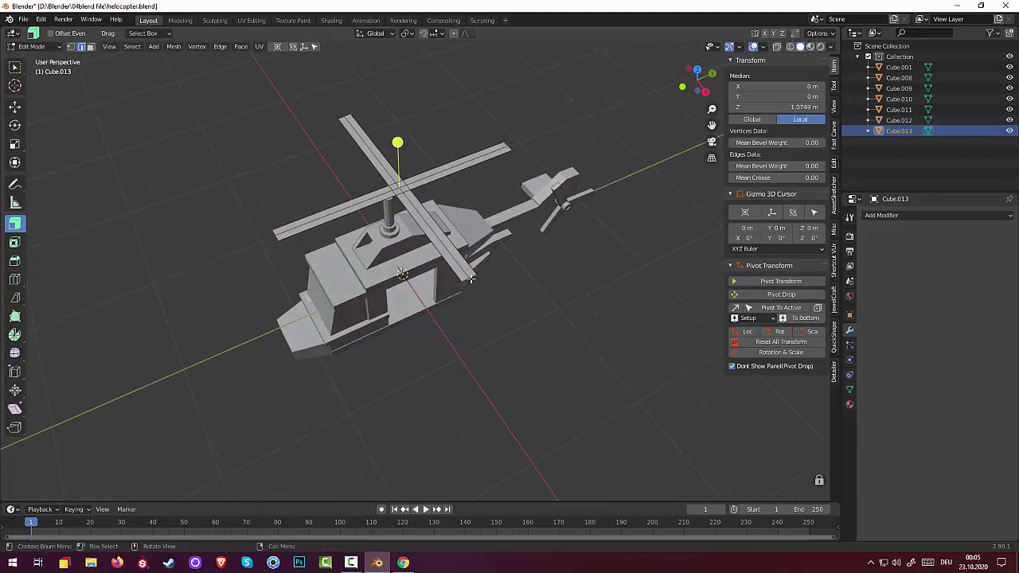
pyautogui.click(471, 278)
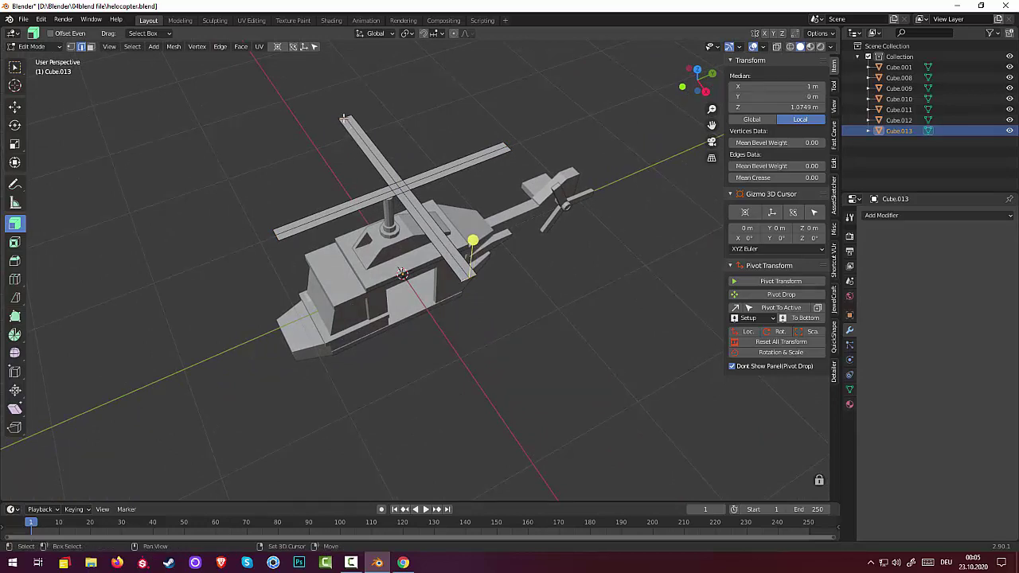
pyautogui.hotkey('ctrl', 'z')
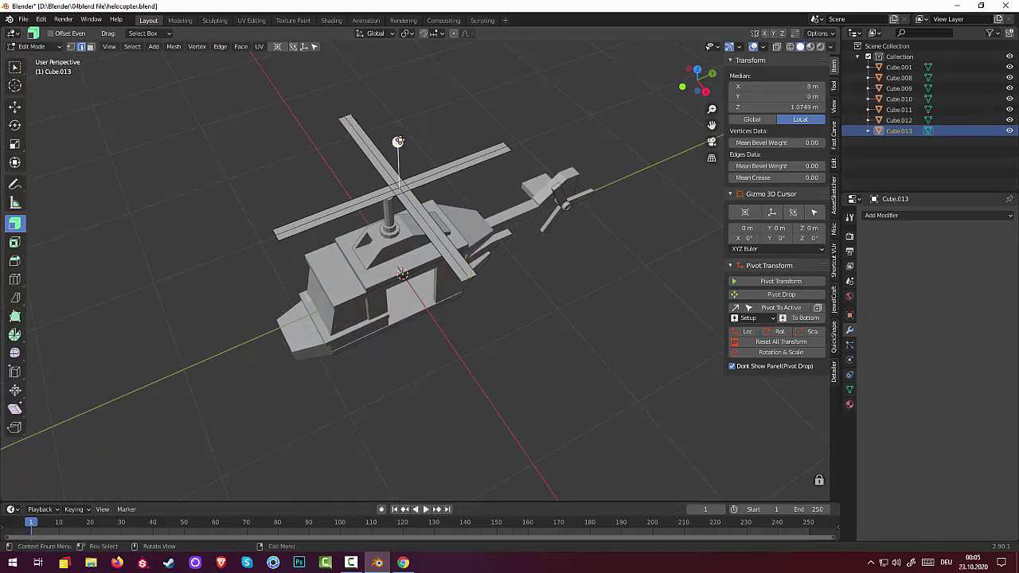
pyautogui.hotkey('alt', 's')
pyautogui.click(399, 135)
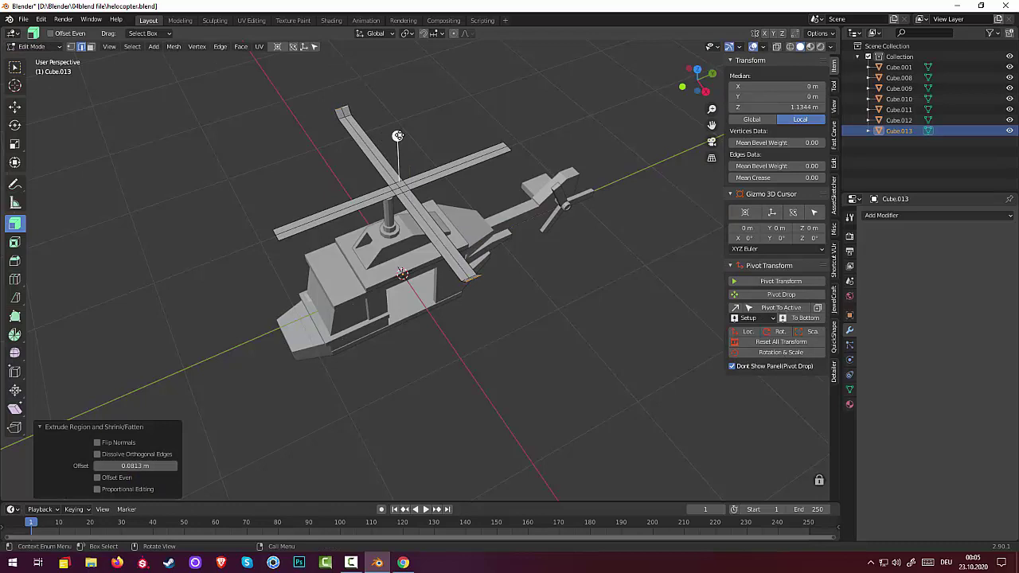
pyautogui.hotkey('ctrl', 'z')
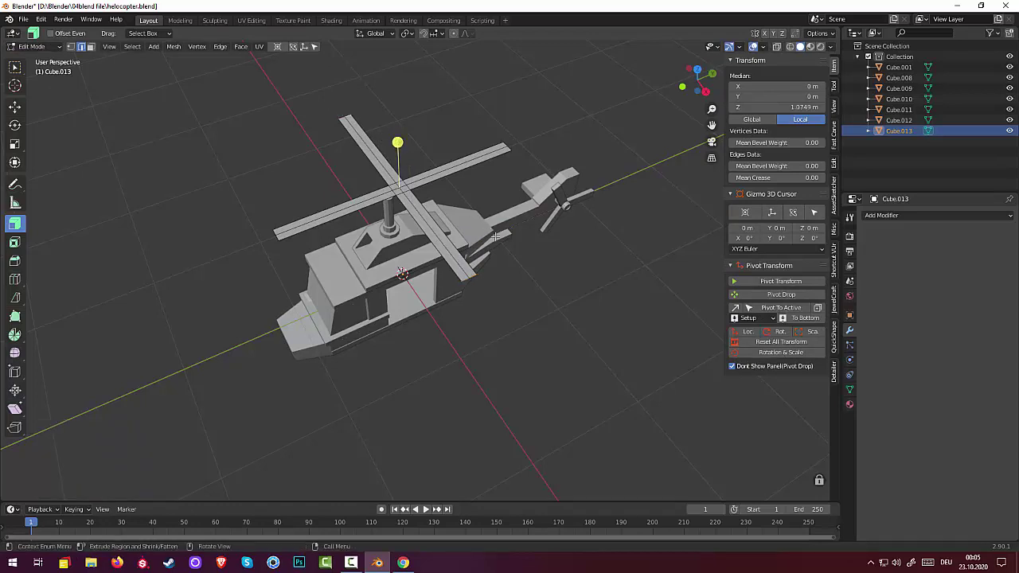
pyautogui.moveTo(495, 237); pyautogui.dragTo(563, 268, button='middle')
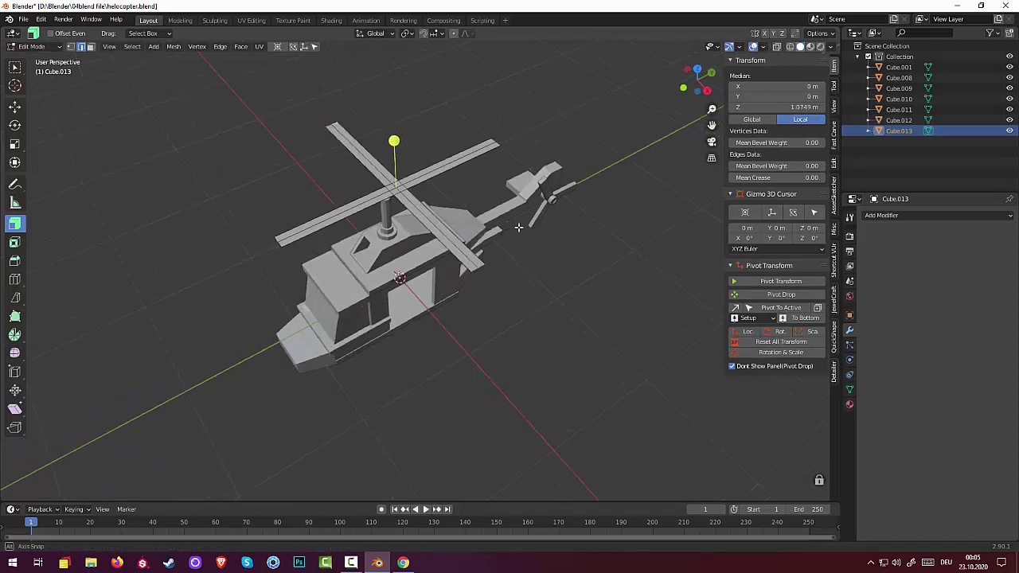
pyautogui.click(563, 269)
pyautogui.moveTo(488, 337); pyautogui.dragTo(483, 316, button='middle')
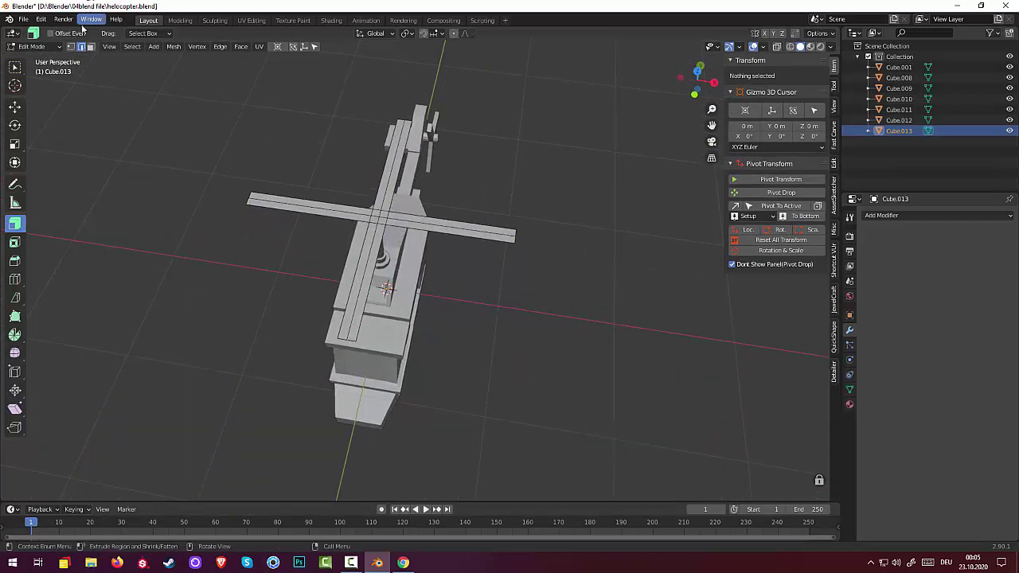
pyautogui.click(273, 203)
pyautogui.click(310, 208)
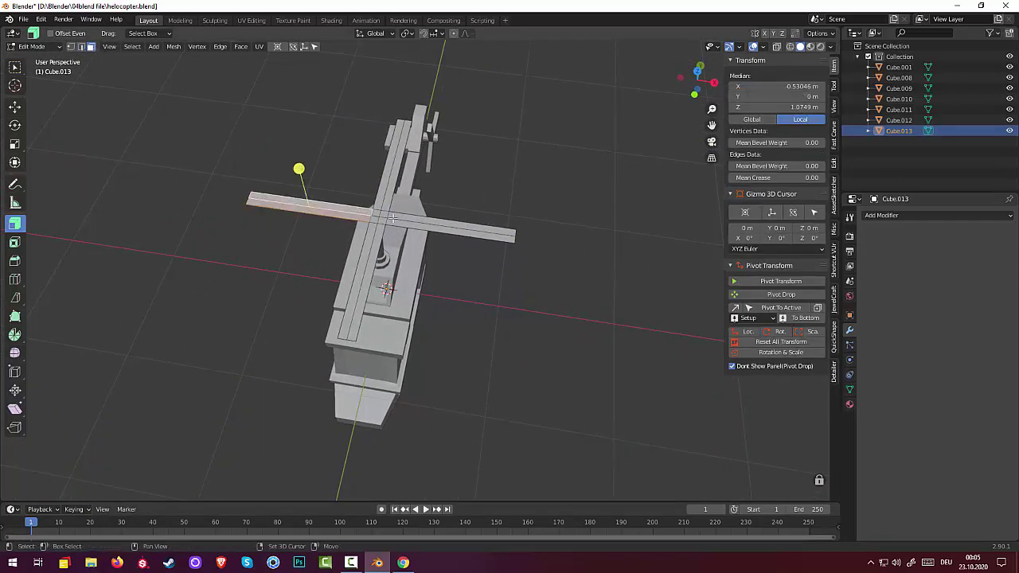
pyautogui.click(377, 213)
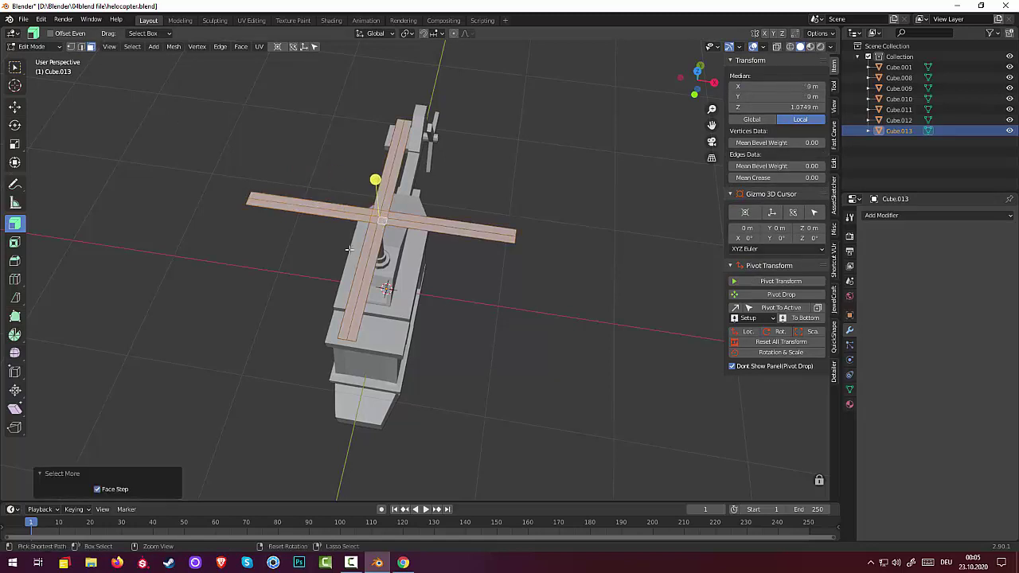
# - Select the whole rotor cross and extrude it upward 0.0409 m into a plate
pyautogui.press('ctrl+KP_Add')
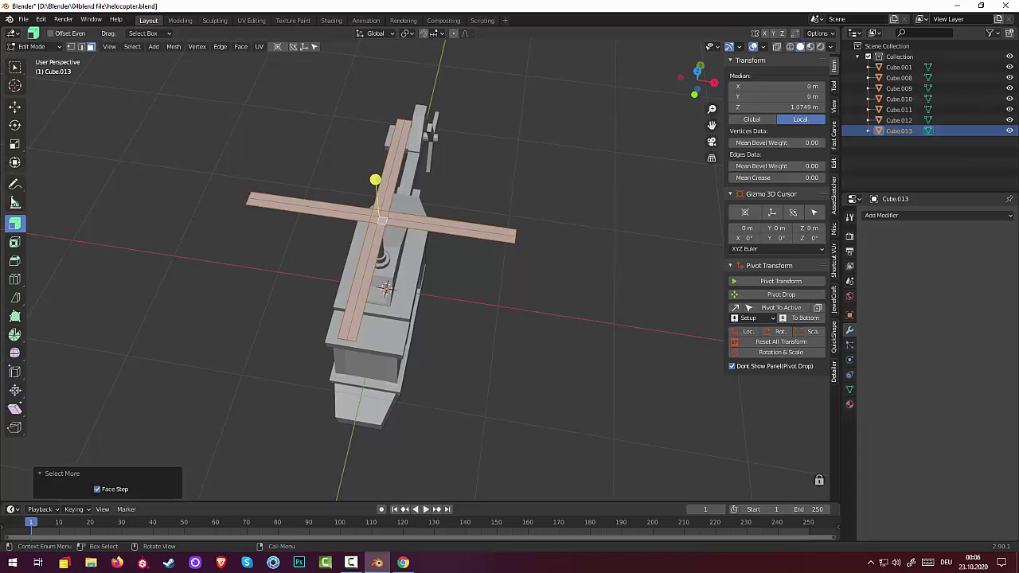
pyautogui.moveTo(21, 231); pyautogui.dragTo(34, 230)
pyautogui.click(34, 230)
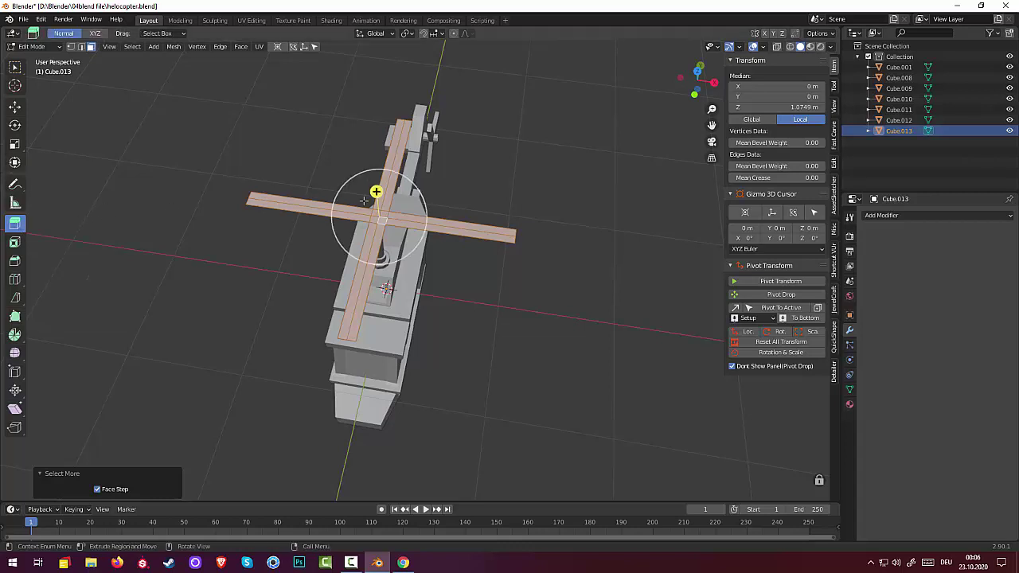
pyautogui.moveTo(375, 189); pyautogui.dragTo(375, 184)
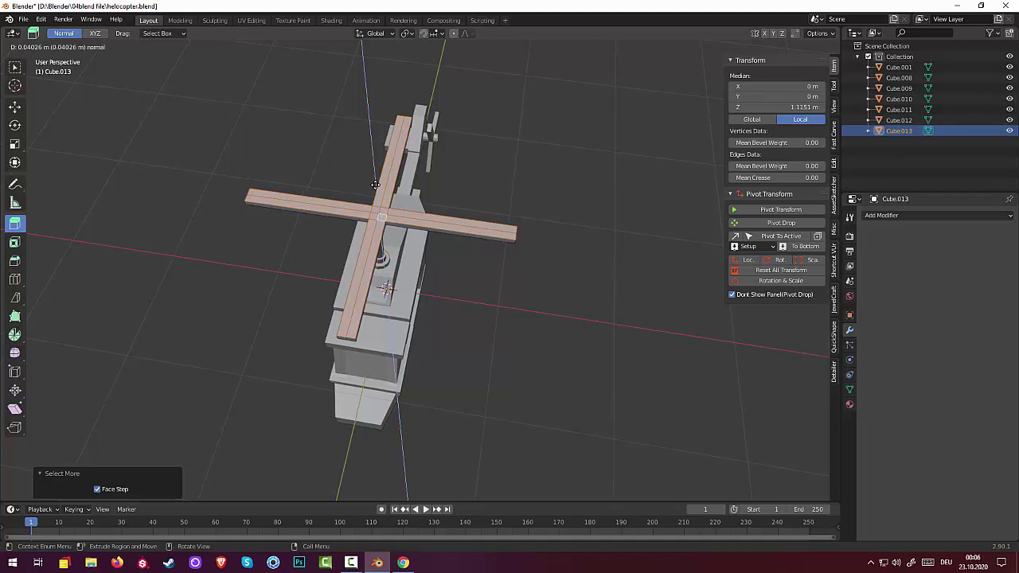
pyautogui.moveTo(375, 184); pyautogui.dragTo(376, 188)
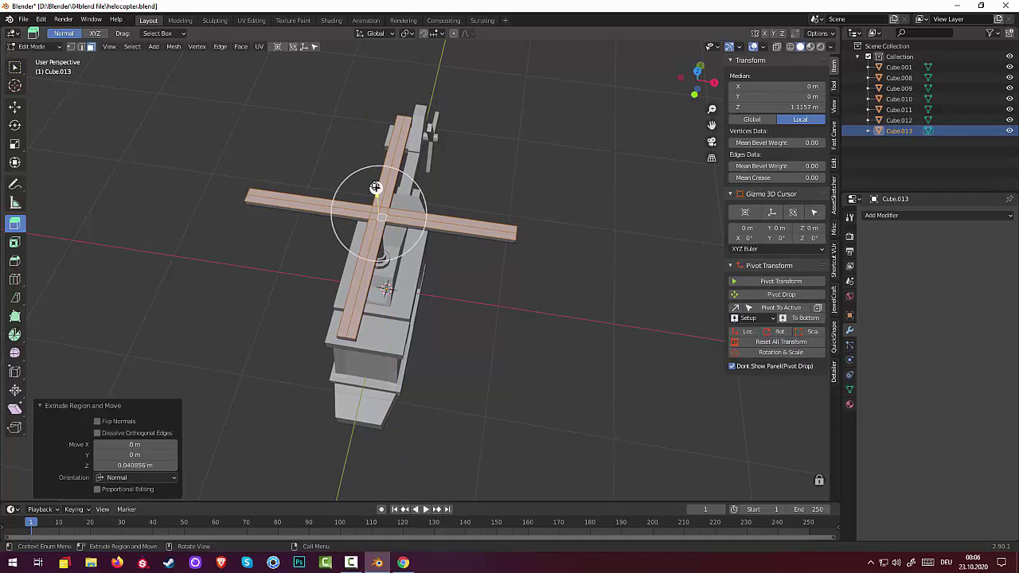
pyautogui.click(477, 308)
# - Circle-select the right blade's edges, then return to Object Mode
pyautogui.press('c')
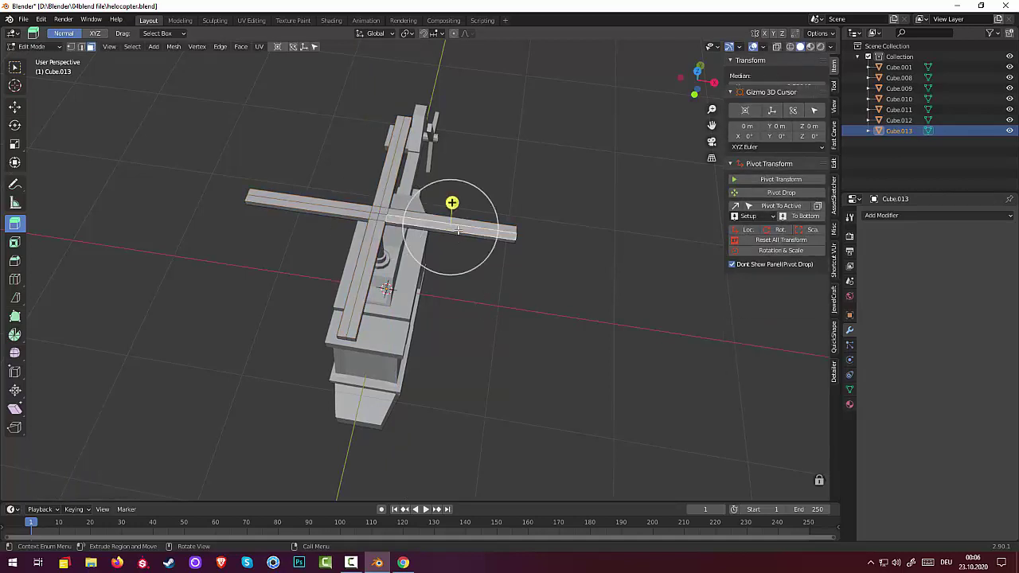
pyautogui.click(454, 204)
pyautogui.click(32, 46)
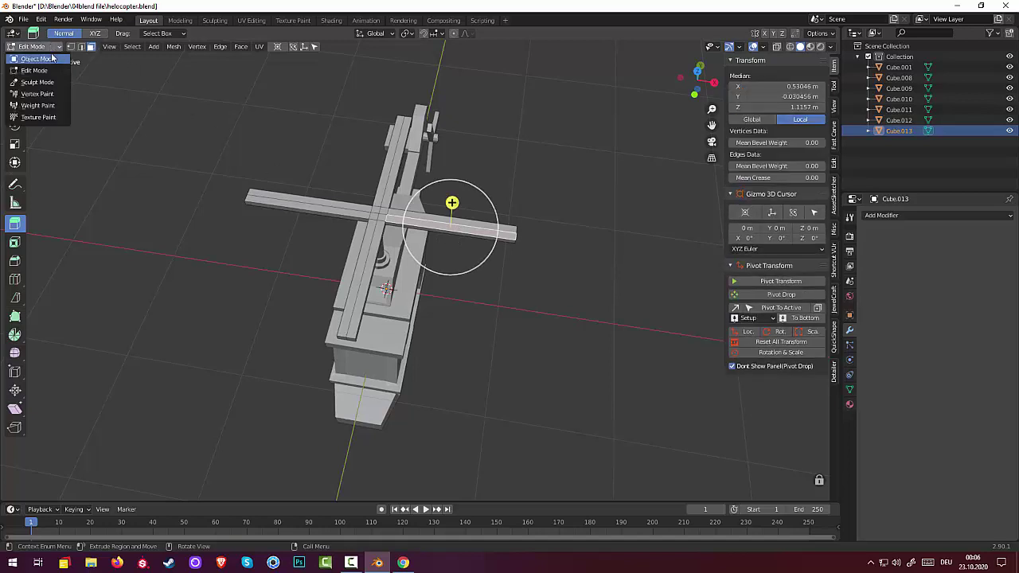
pyautogui.click(32, 58)
pyautogui.moveTo(472, 221)
pyautogui.mouseDown(button='middle')
pyautogui.moveTo(482, 242)
pyautogui.moveTo(544, 244)
pyautogui.moveTo(535, 256)
pyautogui.moveTo(421, 243)
pyautogui.moveTo(465, 227)
pyautogui.moveTo(461, 234)
pyautogui.moveTo(443, 239)
pyautogui.moveTo(448, 205)
pyautogui.moveTo(520, 175)
pyautogui.moveTo(476, 194)
pyautogui.moveTo(473, 236)
pyautogui.mouseUp(button='middle')
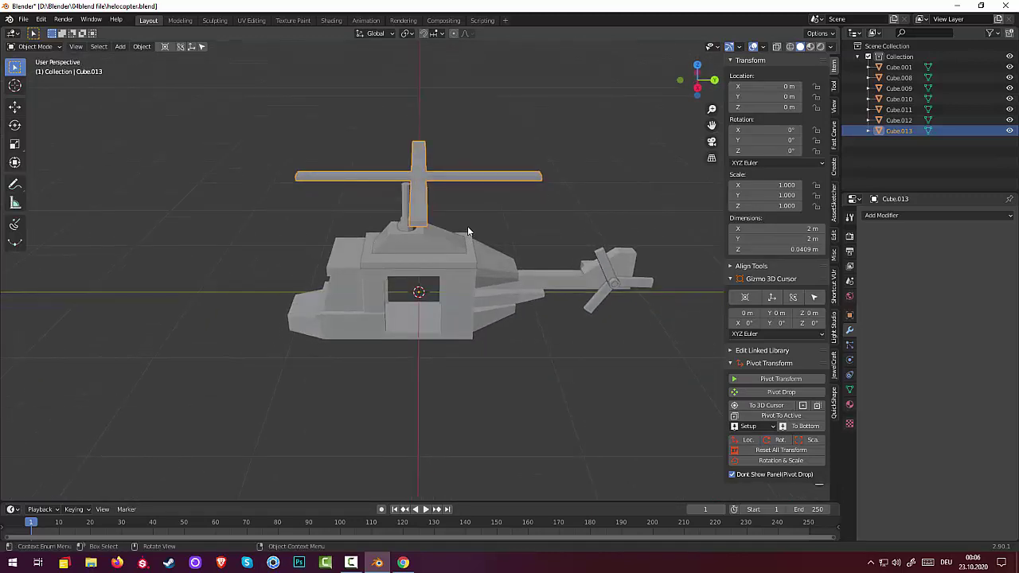
# - Try moving the rotor along X, cancel, then delete it and restore it with undo
pyautogui.press('g')
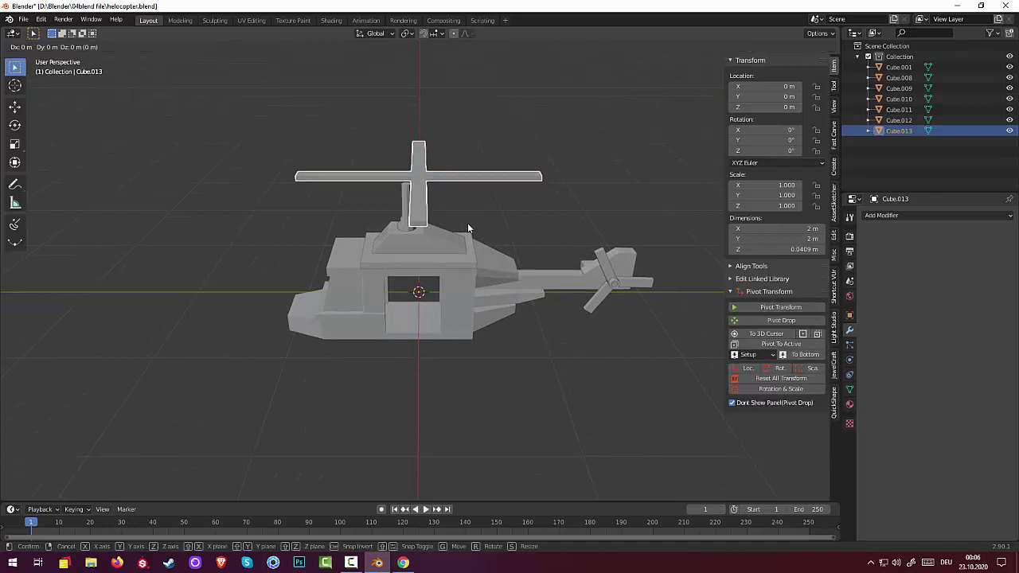
pyautogui.press('x')
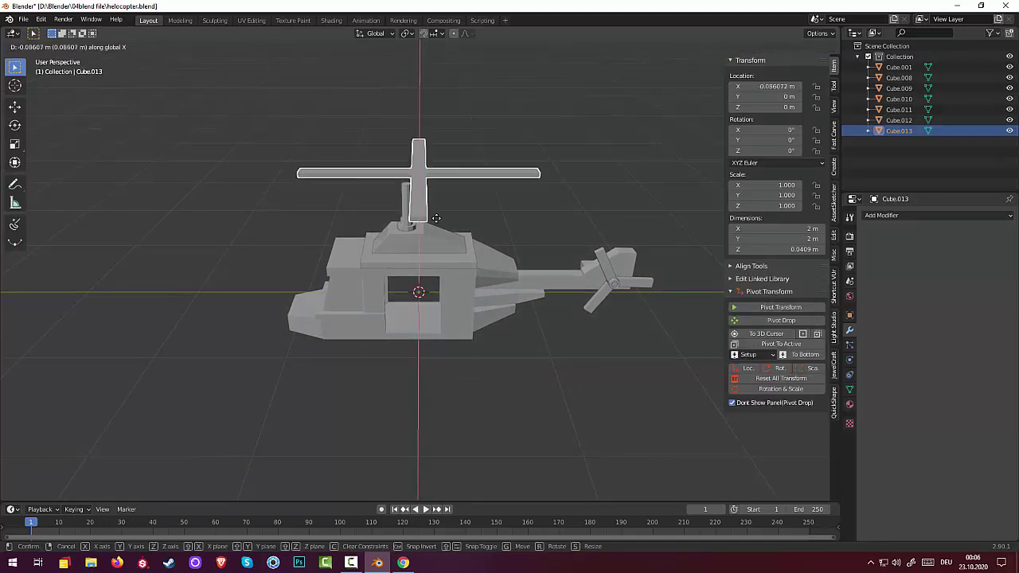
pyautogui.rightClick(442, 228)
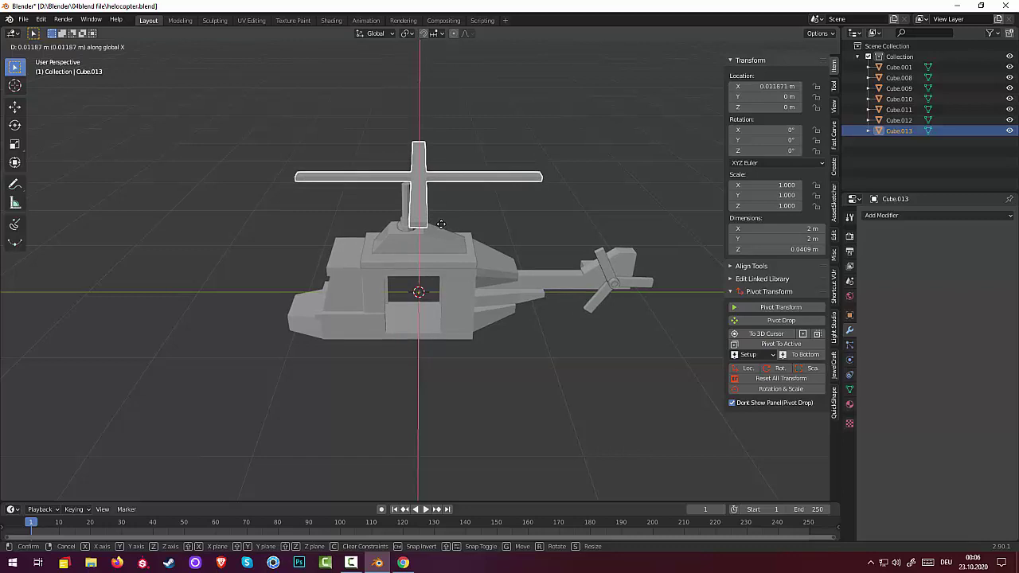
pyautogui.press('Delete')
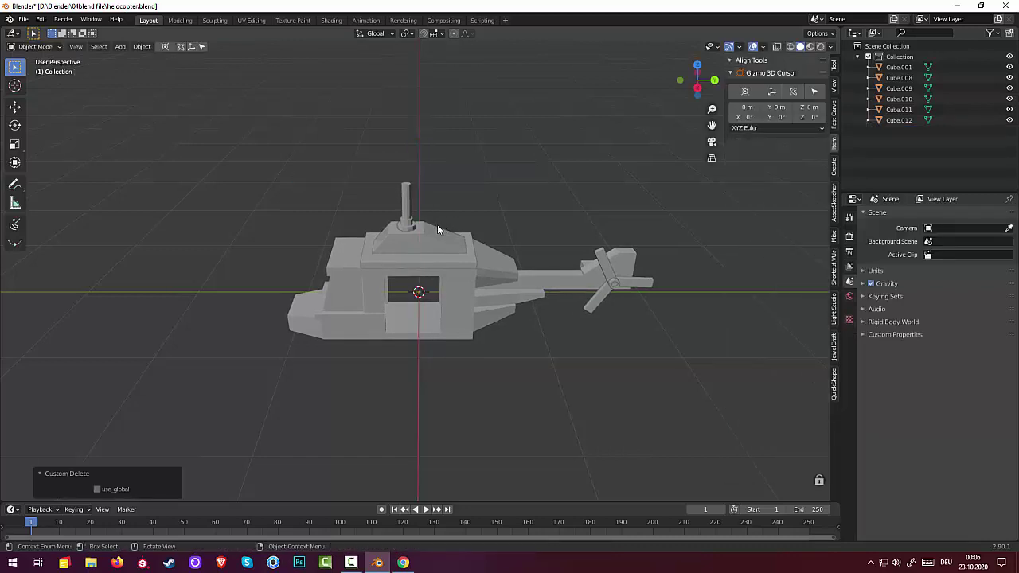
pyautogui.hotkey('ctrl', 'z')
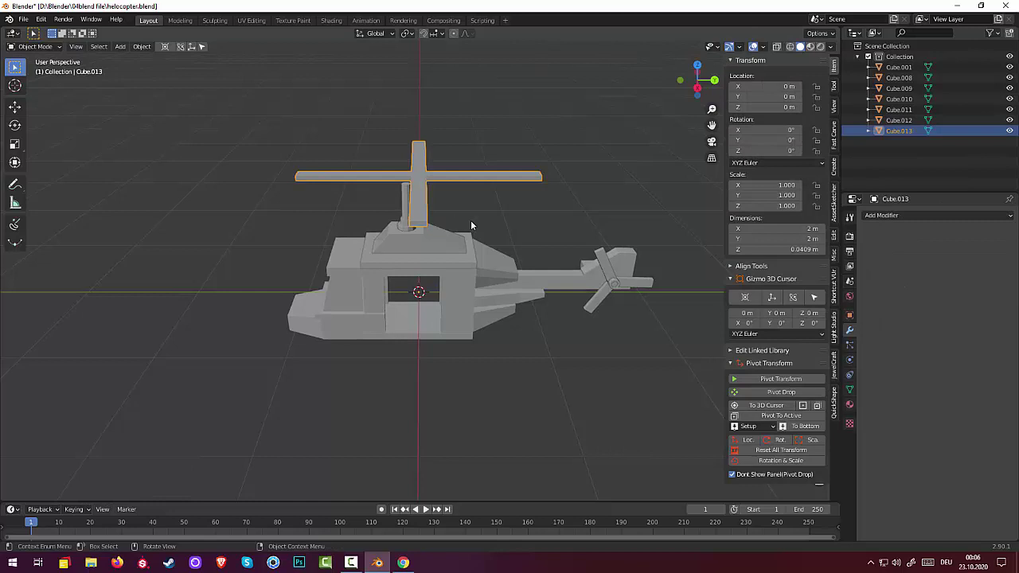
# - Shift the rotor about 0.11 m back along Y and lower it about 0.15 m along Z
pyautogui.press('g')
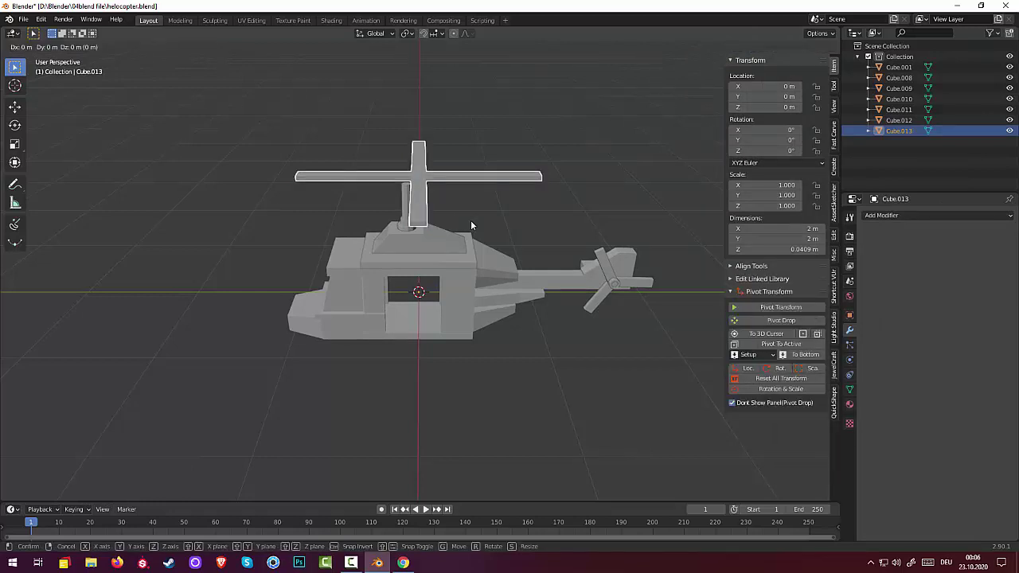
pyautogui.press('y')
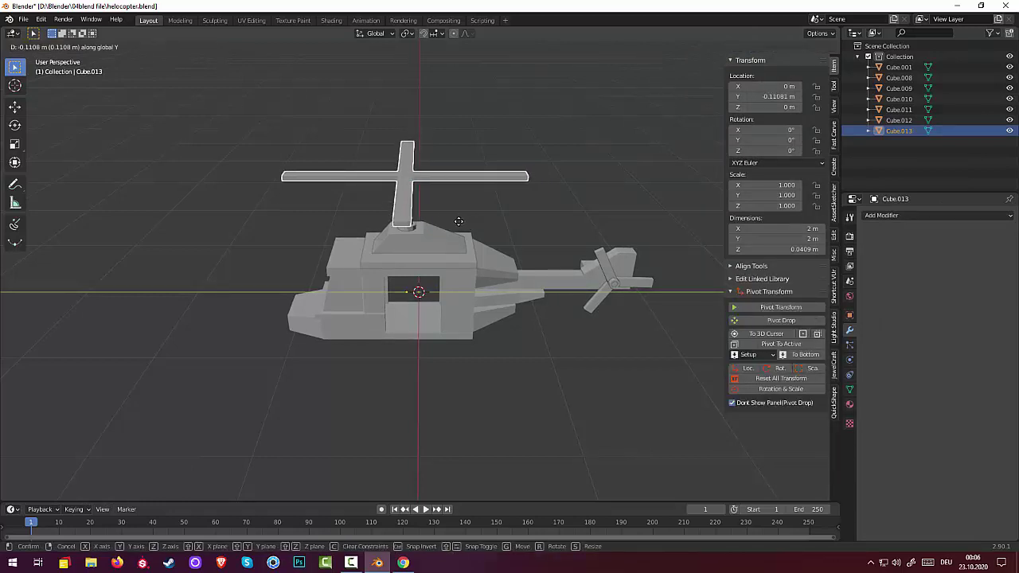
pyautogui.click(458, 221)
pyautogui.moveTo(459, 221)
pyautogui.mouseDown(button='middle')
pyautogui.moveTo(459, 188)
pyautogui.moveTo(459, 205)
pyautogui.mouseUp(button='middle')
pyautogui.press('g')
pyautogui.press('z')
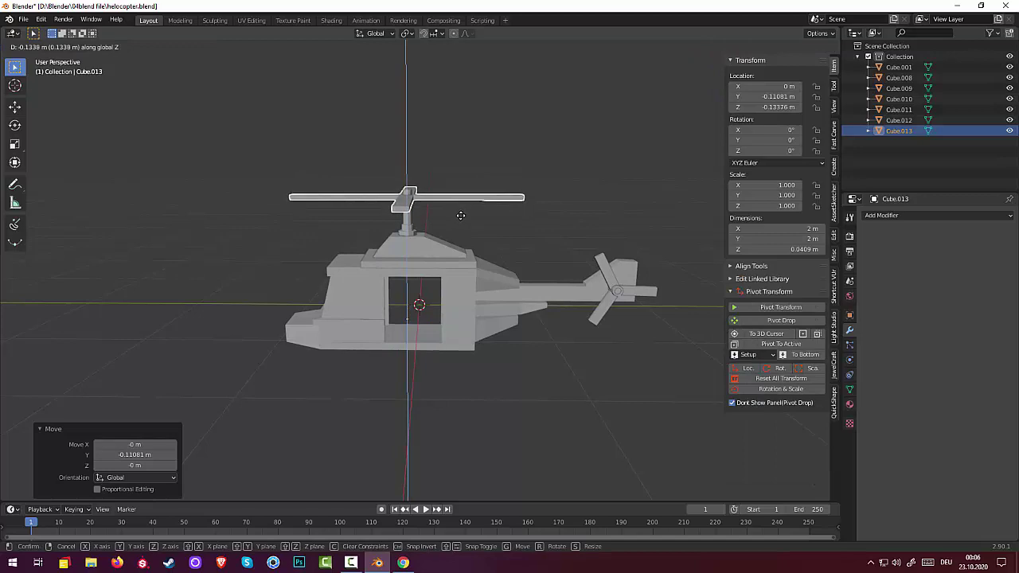
pyautogui.click(462, 217)
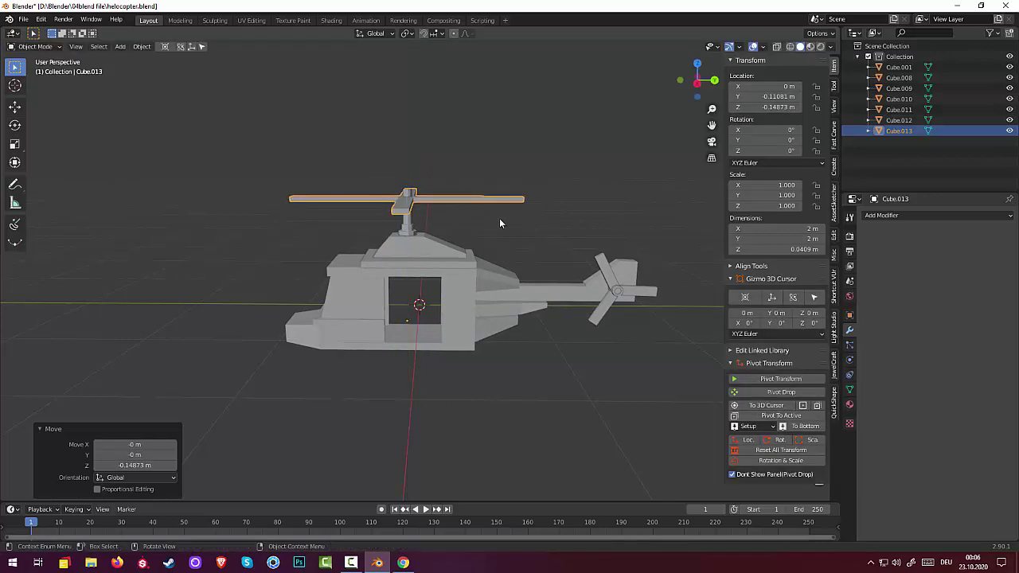
# - Zoom in from above and select the body plate beneath the rotor
pyautogui.moveTo(499, 218)
pyautogui.mouseDown(button='middle')
pyautogui.moveTo(414, 287)
pyautogui.moveTo(373, 212)
pyautogui.moveTo(320, 259)
pyautogui.moveTo(285, 311)
pyautogui.moveTo(107, 278)
pyautogui.mouseUp(button='middle')
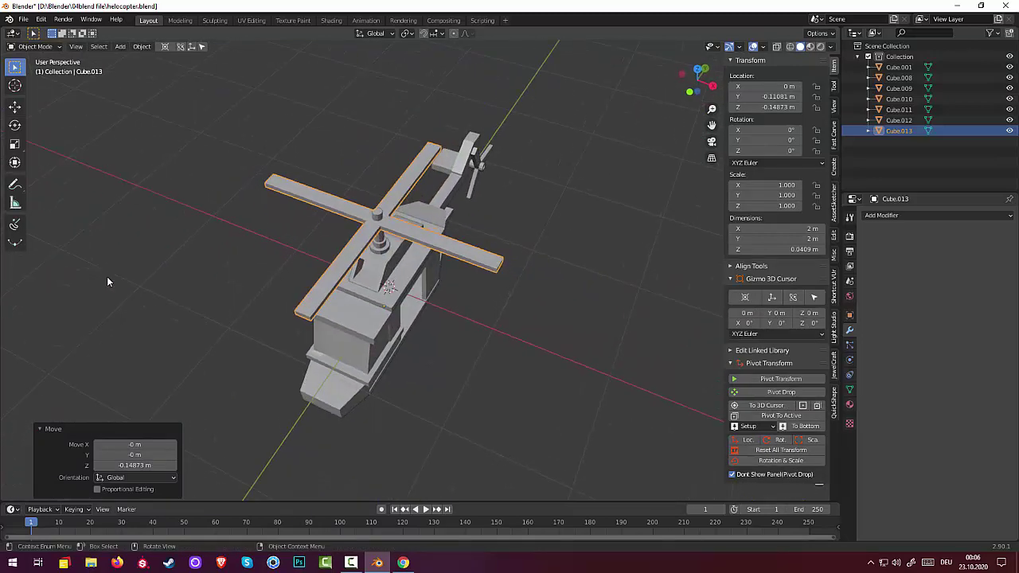
pyautogui.scroll(2, 362, 296)
pyautogui.scroll(1, 354, 300)
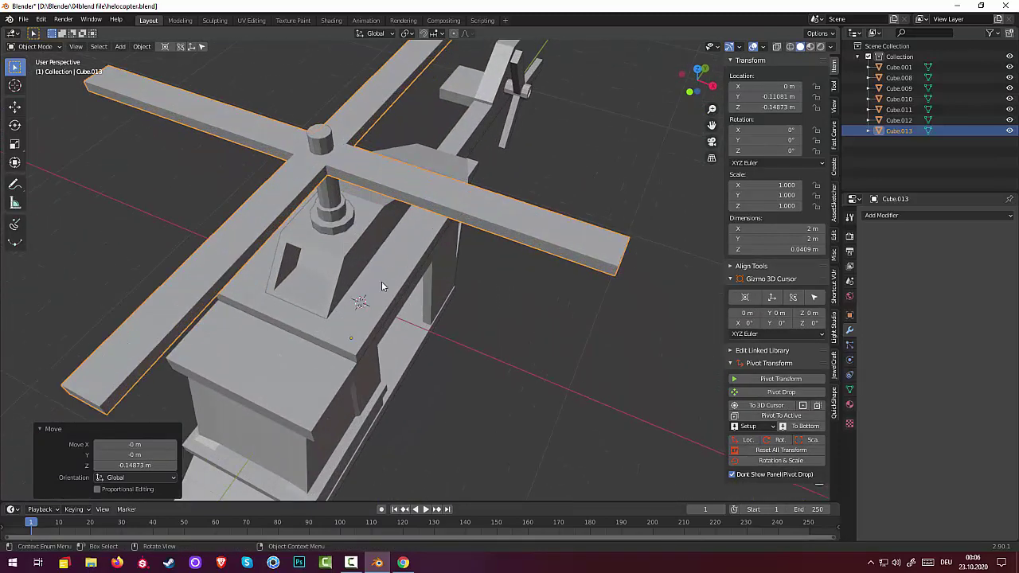
pyautogui.click(383, 238)
pyautogui.moveTo(437, 334)
pyautogui.mouseDown(button='middle')
pyautogui.moveTo(517, 364)
pyautogui.moveTo(438, 353)
pyautogui.moveTo(96, 256)
pyautogui.mouseUp(button='middle')
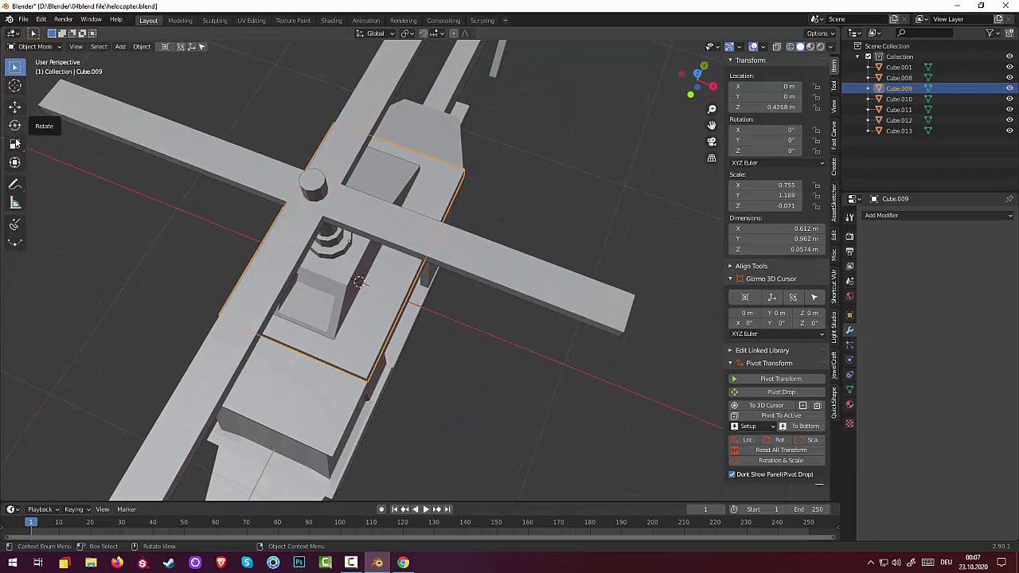
pyautogui.click(32, 47)
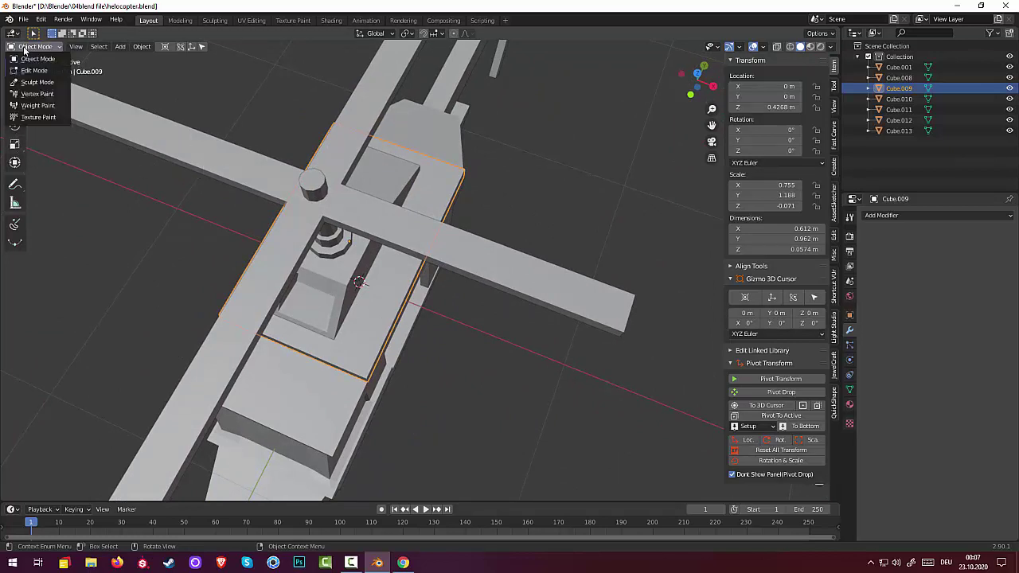
pyautogui.click(32, 62)
pyautogui.click(623, 307)
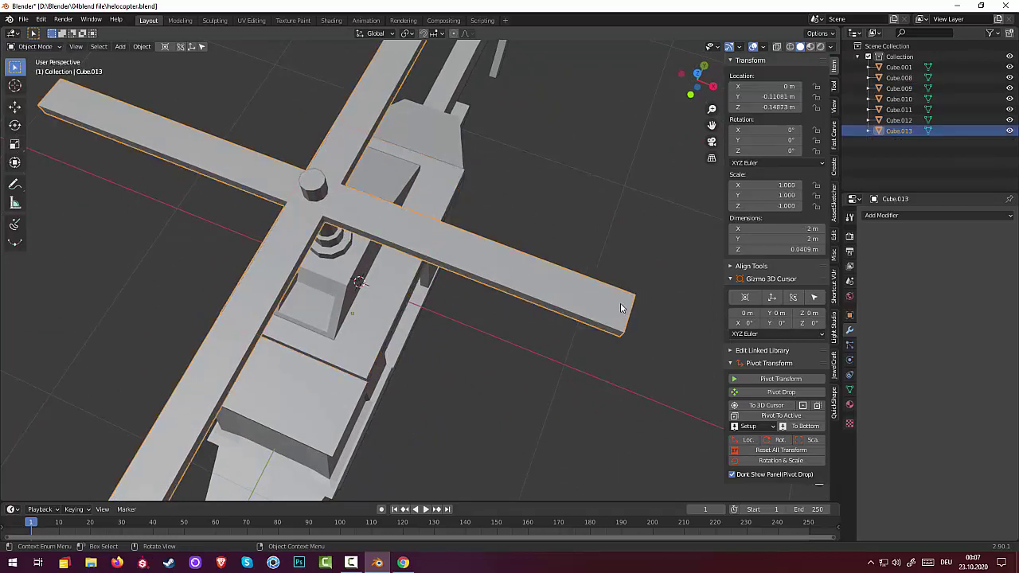
pyautogui.click(32, 46)
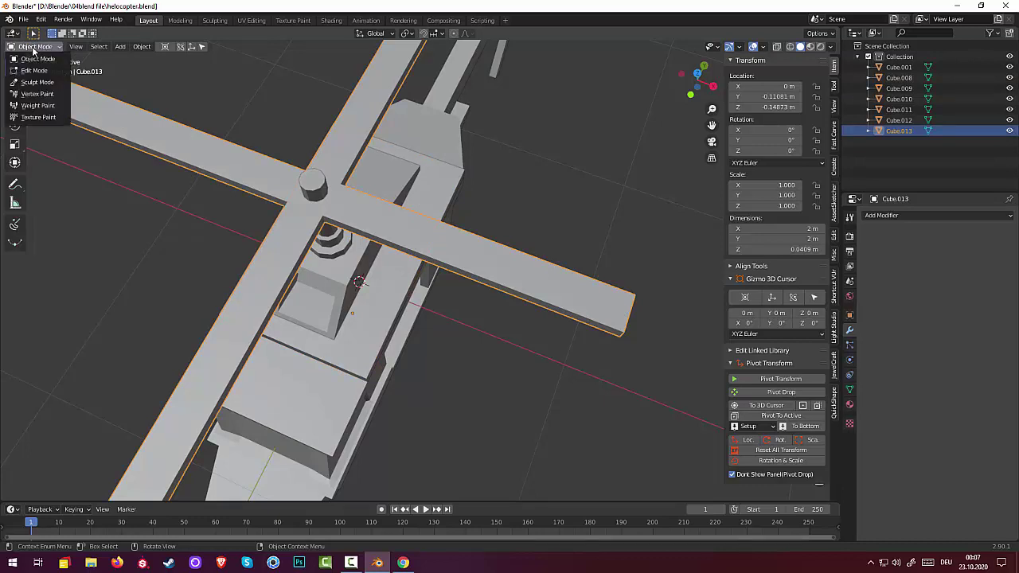
pyautogui.click(33, 70)
pyautogui.moveTo(476, 291); pyautogui.dragTo(435, 303, button='middle')
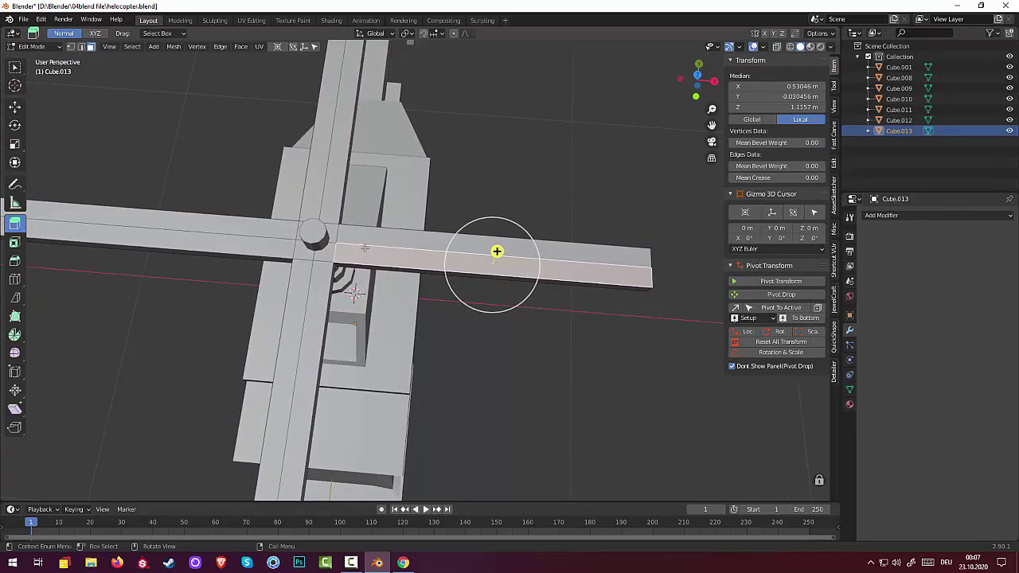
pyautogui.click(497, 231)
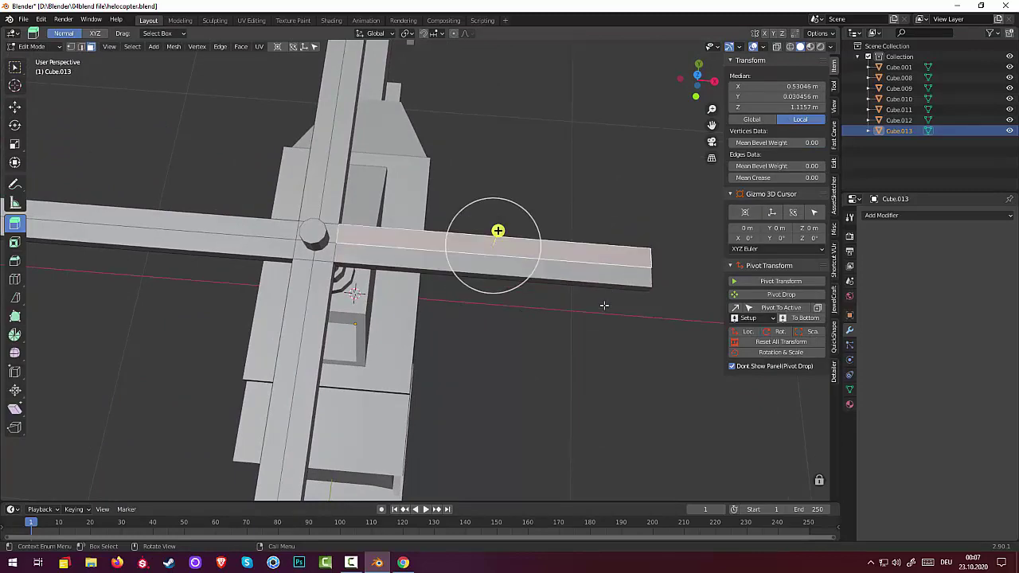
pyautogui.moveTo(605, 305)
pyautogui.mouseDown(button='middle')
pyautogui.moveTo(570, 318)
pyautogui.moveTo(473, 323)
pyautogui.moveTo(489, 326)
pyautogui.mouseUp(button='middle')
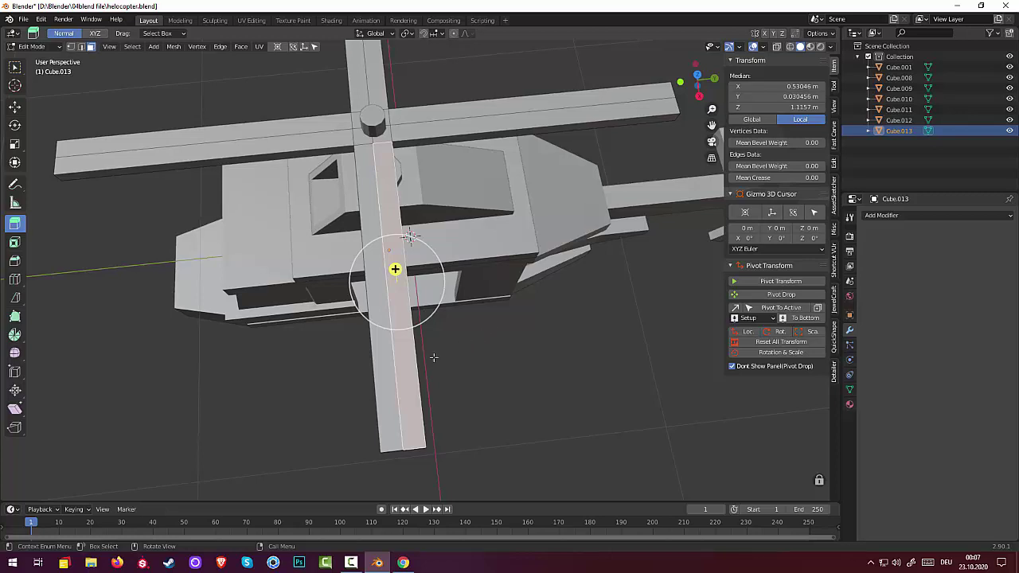
pyautogui.moveTo(434, 357); pyautogui.dragTo(398, 425, button='middle')
pyautogui.keyDown('ctrl'); pyautogui.click(392, 428); pyautogui.keyUp('ctrl')
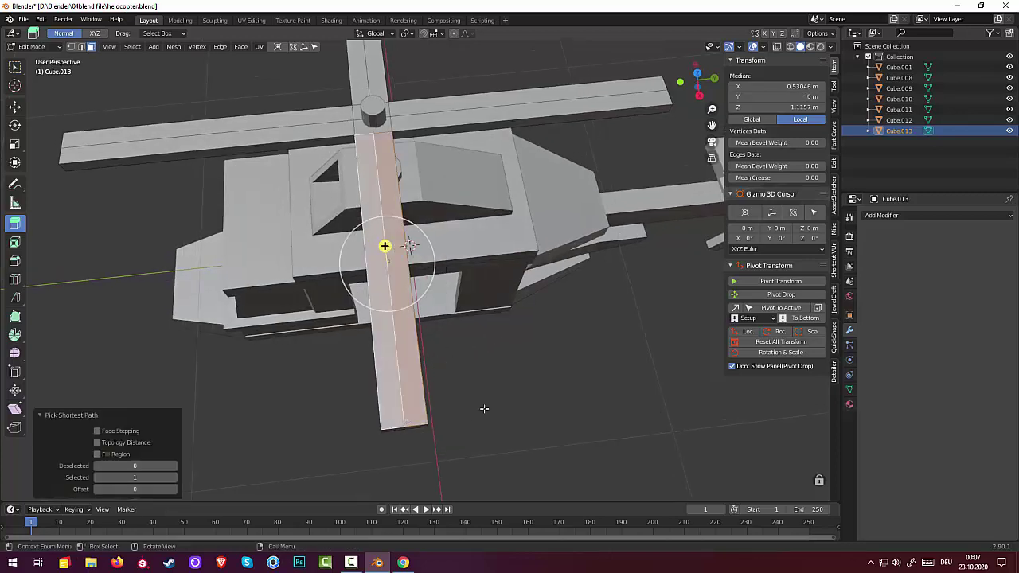
pyautogui.moveTo(483, 408)
pyautogui.mouseDown(button='middle')
pyautogui.moveTo(589, 406)
pyautogui.moveTo(515, 443)
pyautogui.mouseUp(button='middle')
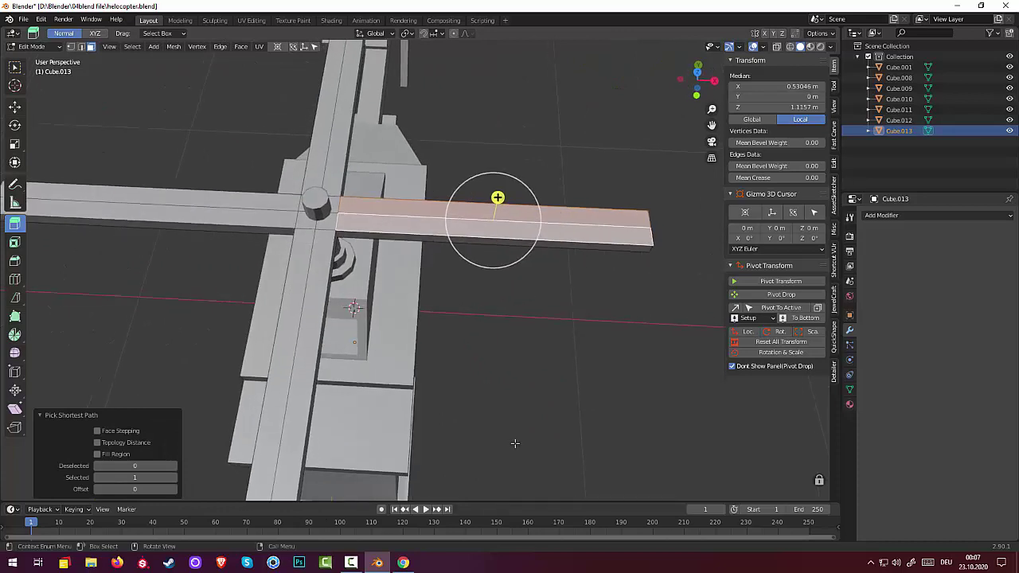
pyautogui.click(484, 393)
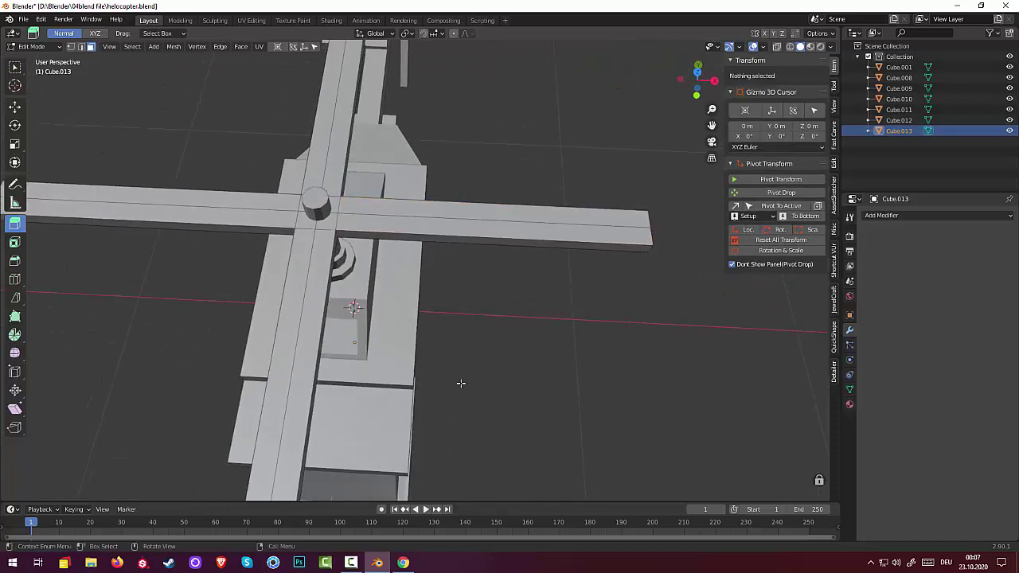
pyautogui.hotkey('shift', 'a')
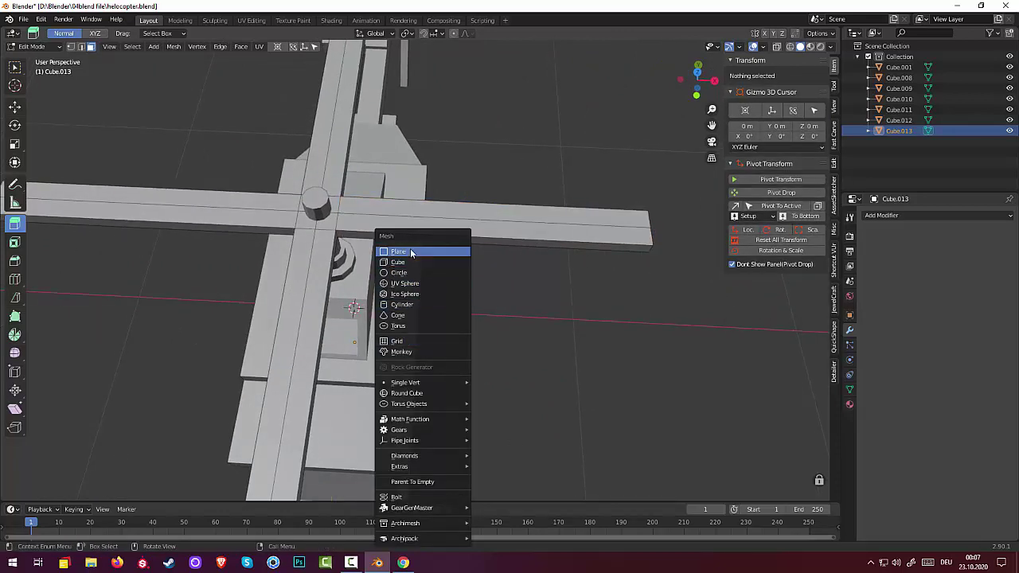
pyautogui.click(31, 46)
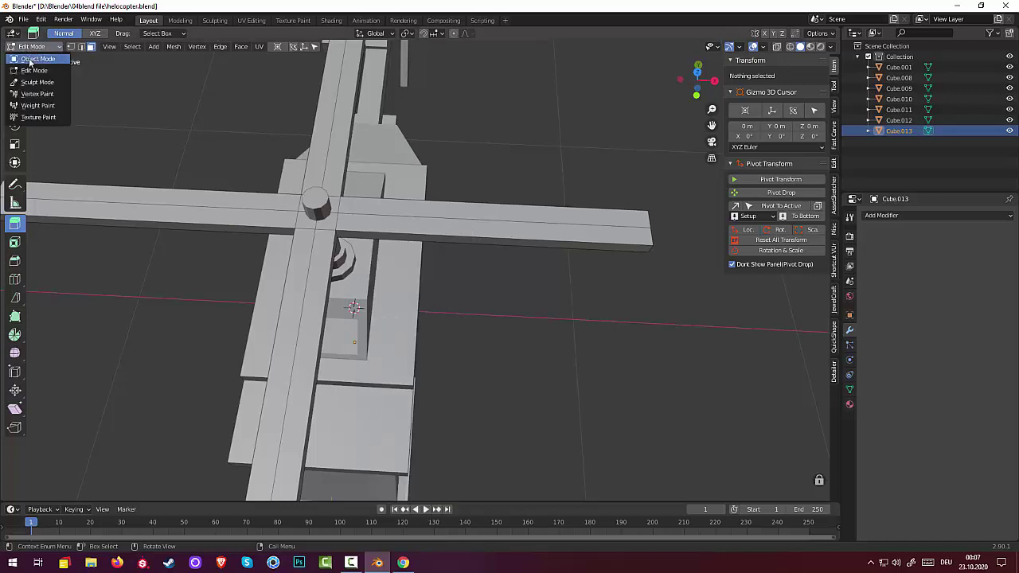
pyautogui.click(36, 59)
pyautogui.click(36, 46)
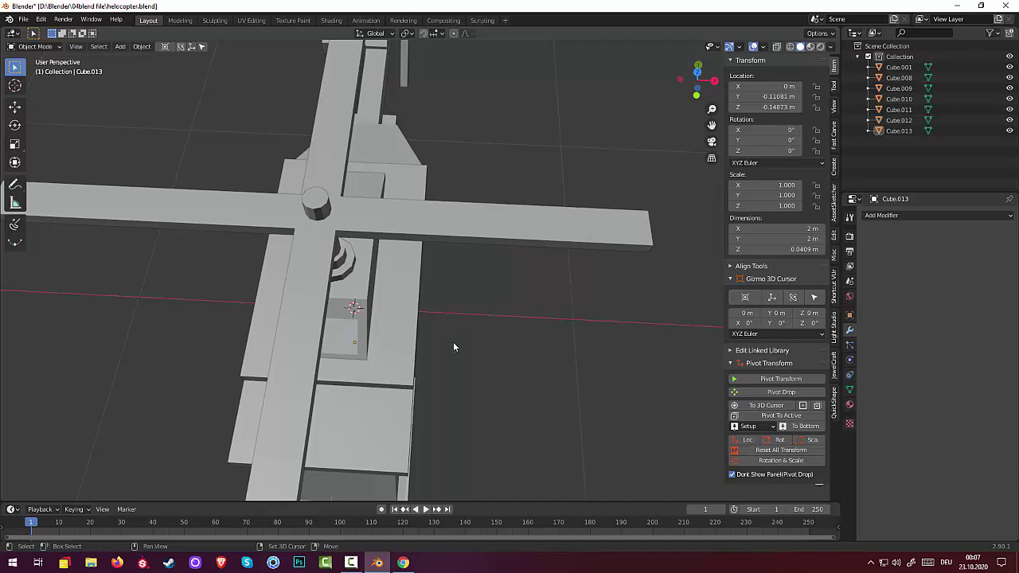
# - Add a plane and raise it along Z to about 1.0721 m above the rotor
pyautogui.hotkey('shift', 'a')
pyautogui.moveTo(425, 325)
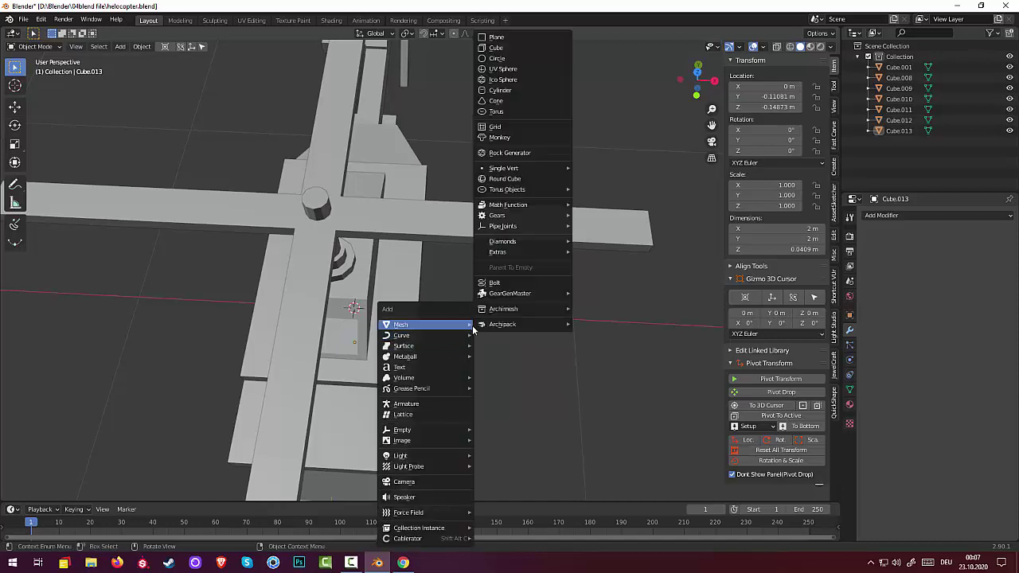
pyautogui.click(496, 36)
pyautogui.moveTo(488, 152)
pyautogui.mouseDown(button='middle')
pyautogui.moveTo(505, 285)
pyautogui.moveTo(504, 259)
pyautogui.moveTo(489, 311)
pyautogui.moveTo(425, 243)
pyautogui.mouseUp(button='middle')
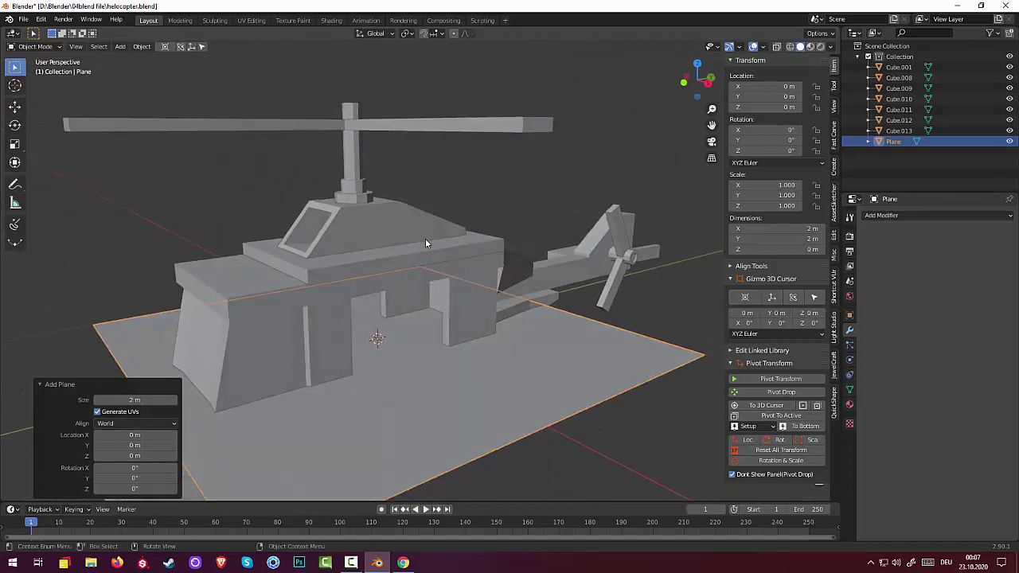
pyautogui.press('g')
pyautogui.press('z')
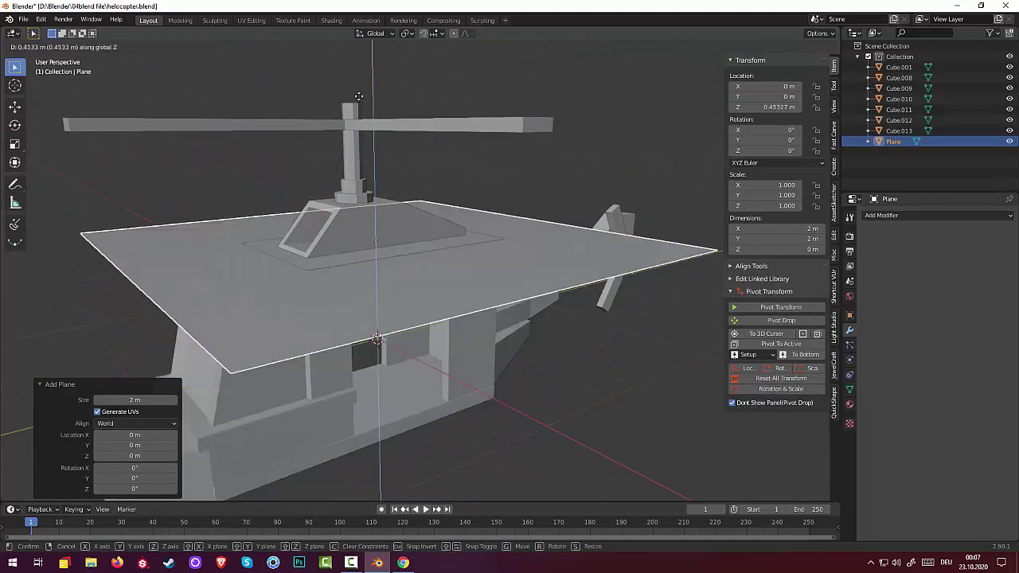
pyautogui.click(333, 427)
# - Scale the plane down to 0.210, about 0.42 m square
pyautogui.moveTo(384, 492); pyautogui.dragTo(461, 97, button='middle')
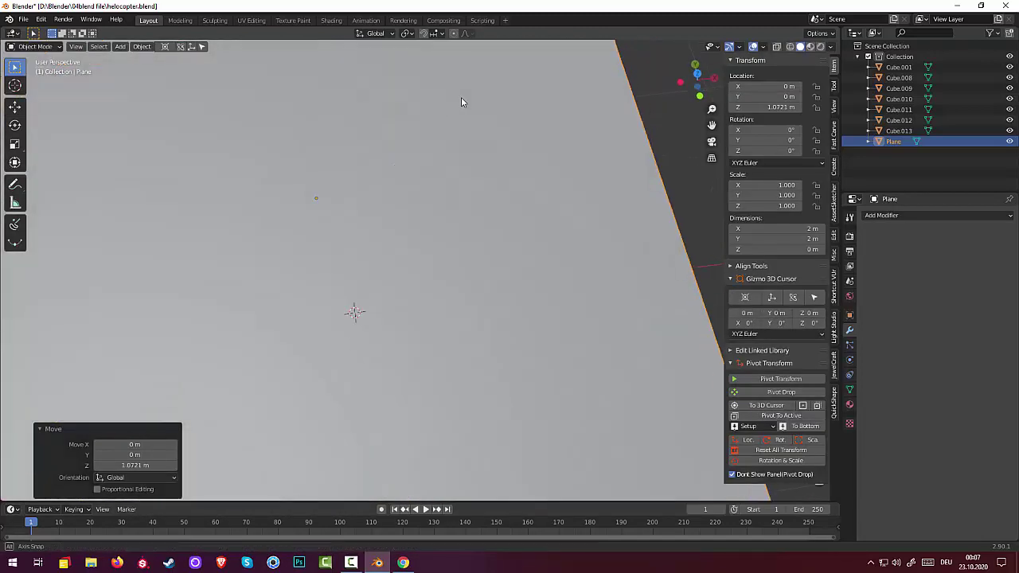
pyautogui.scroll(-3, 452, 100)
pyautogui.scroll(-2, 447, 95)
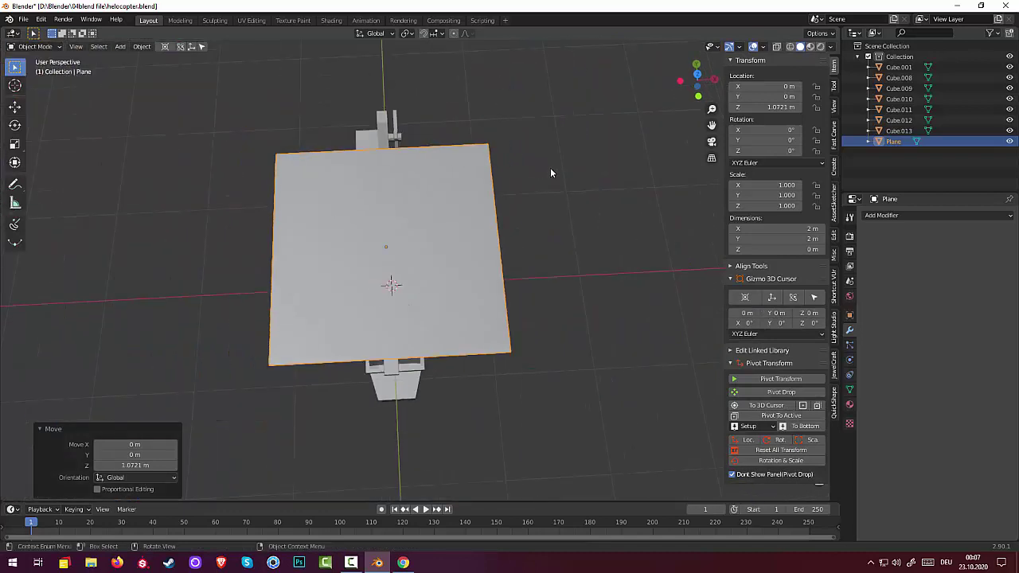
pyautogui.press('s')
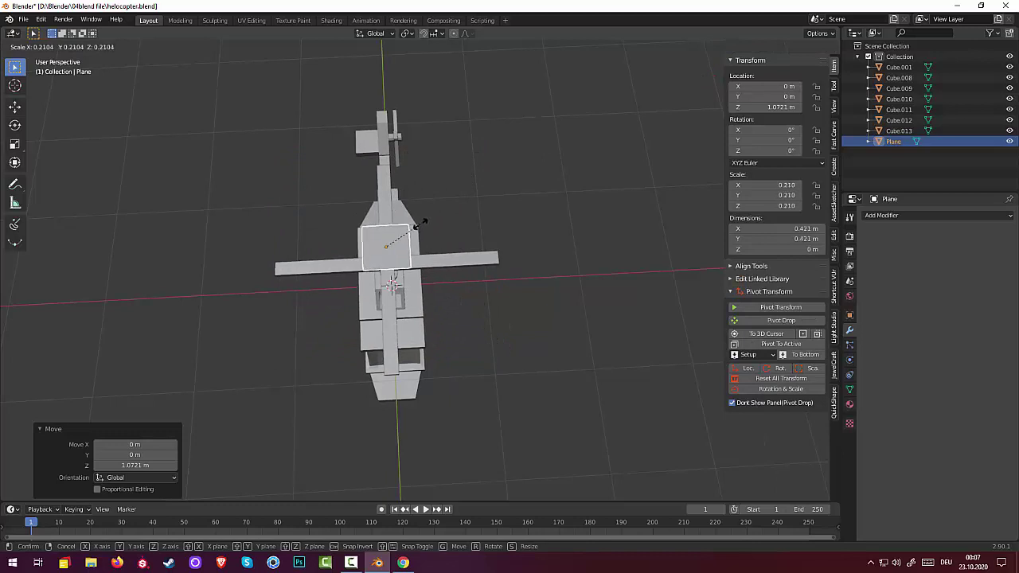
pyautogui.click(420, 224)
# - With X-ray on in top view, slide the plane along Y over the rotor cross's centre
pyautogui.moveTo(440, 226); pyautogui.dragTo(446, 259, button='middle')
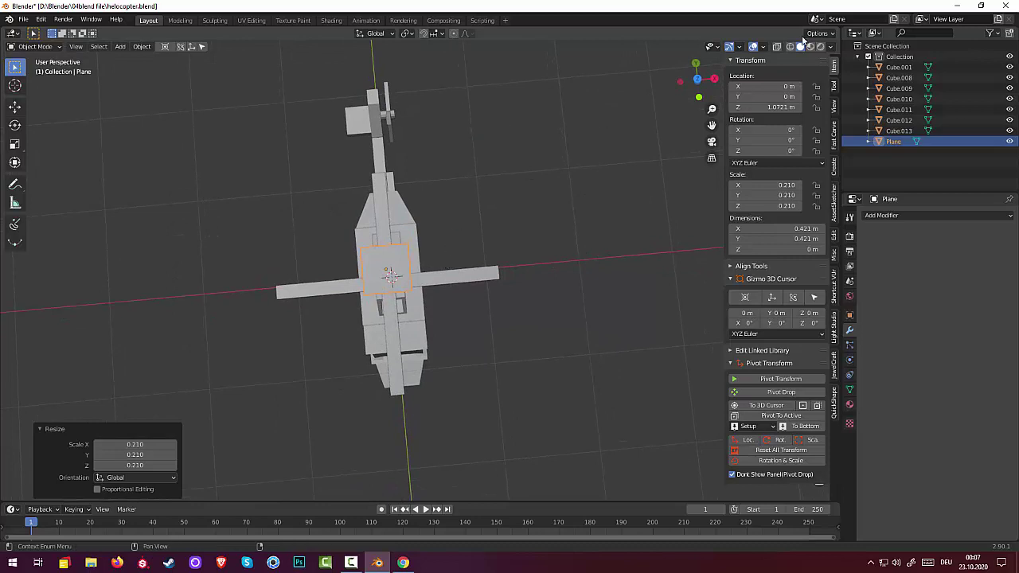
pyautogui.click(776, 47)
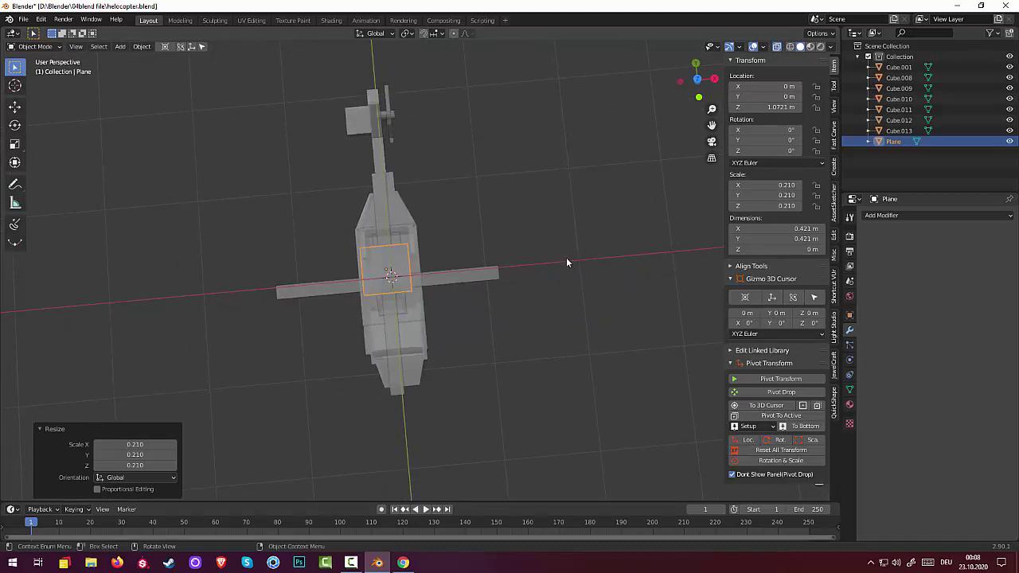
pyautogui.press('KP_7')
pyautogui.scroll(3, 371, 369)
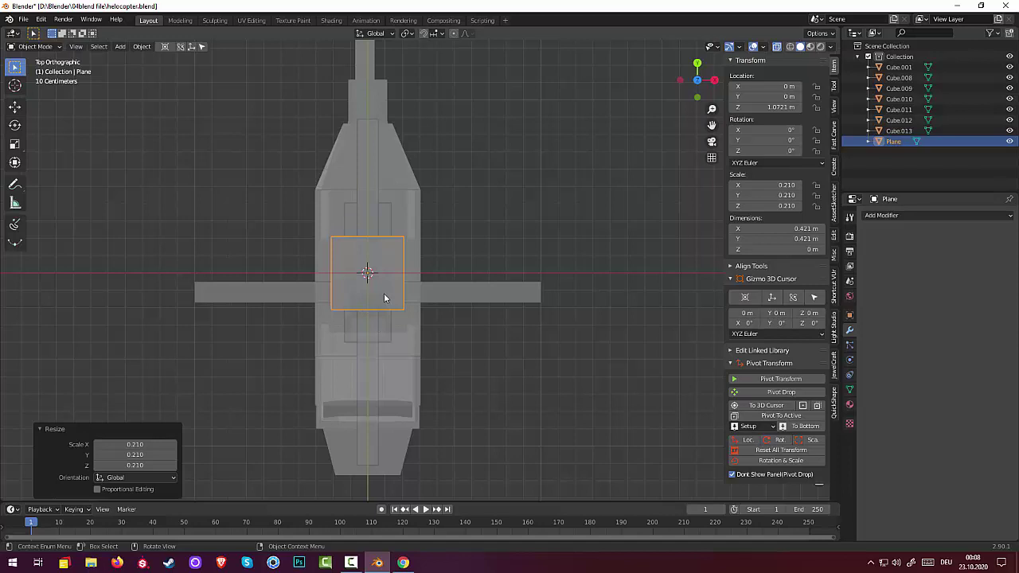
pyautogui.press('g')
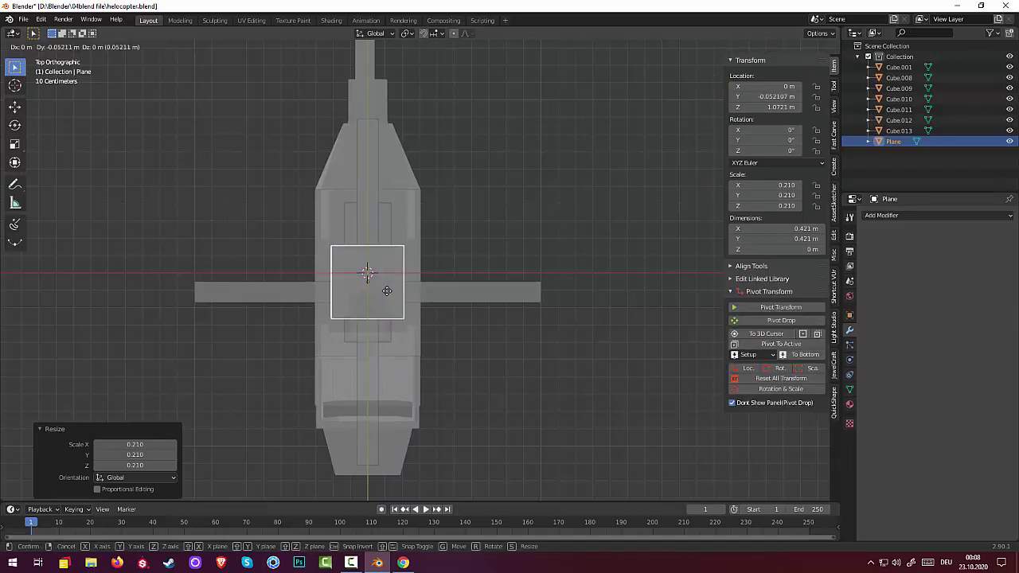
pyautogui.press('y')
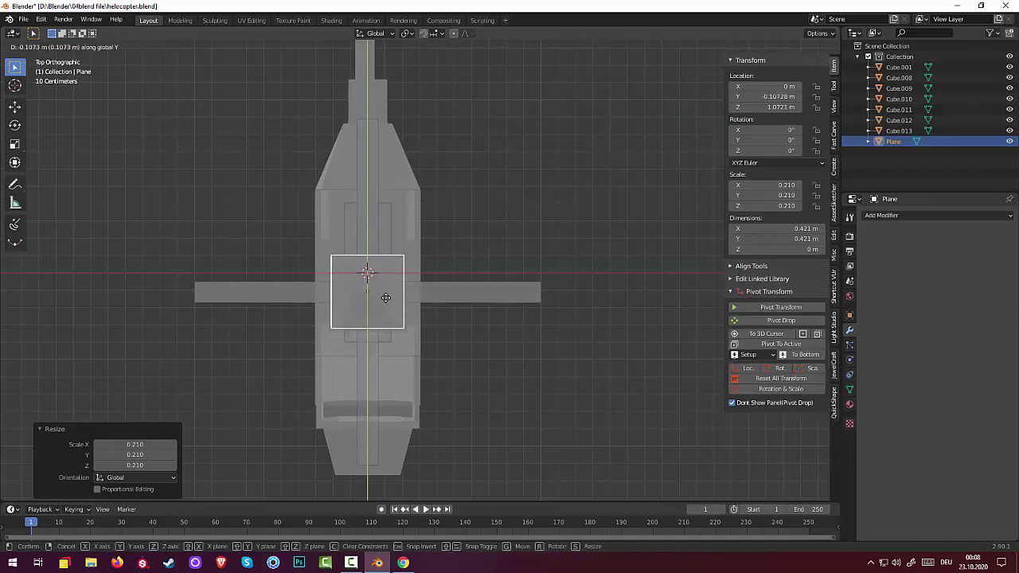
pyautogui.click(385, 298)
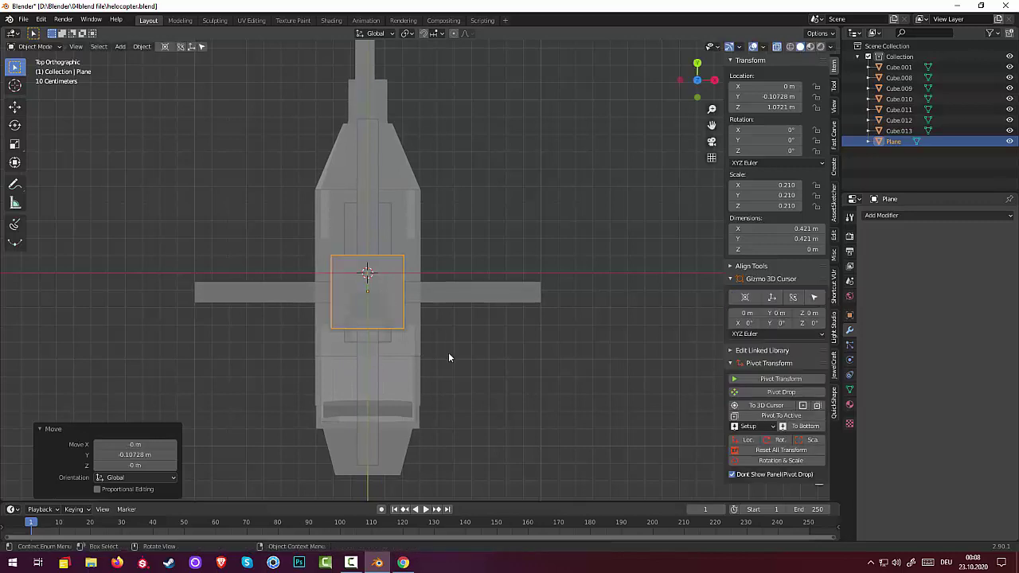
pyautogui.click(449, 354)
pyautogui.moveTo(455, 360)
pyautogui.mouseDown(button='middle')
pyautogui.moveTo(467, 337)
pyautogui.moveTo(459, 315)
pyautogui.mouseUp(button='middle')
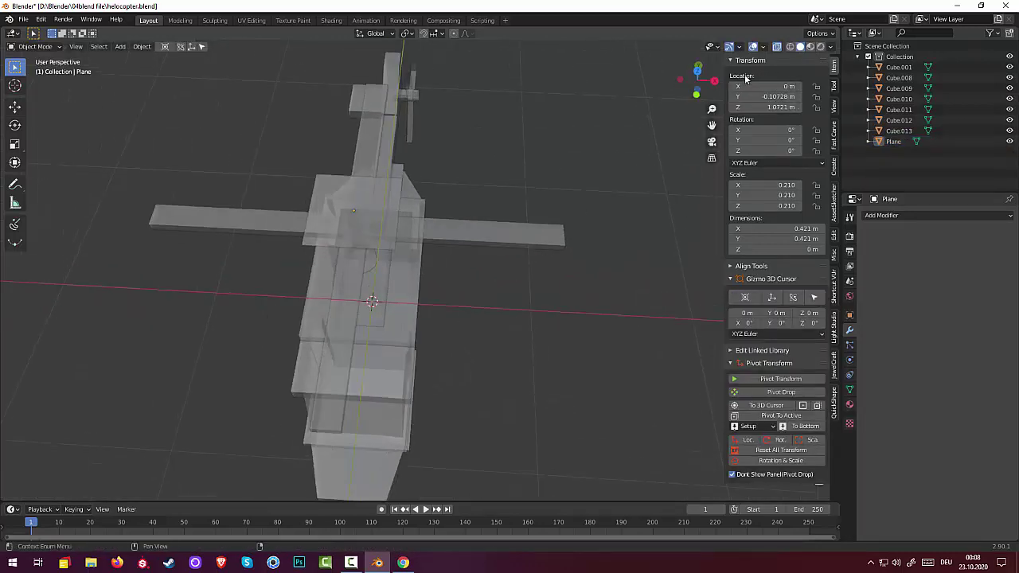
# - Turn X-ray off, then delete the plane and undo to restore it, dismissing its context menu
pyautogui.click(778, 47)
pyautogui.moveTo(522, 308); pyautogui.dragTo(475, 273, button='middle')
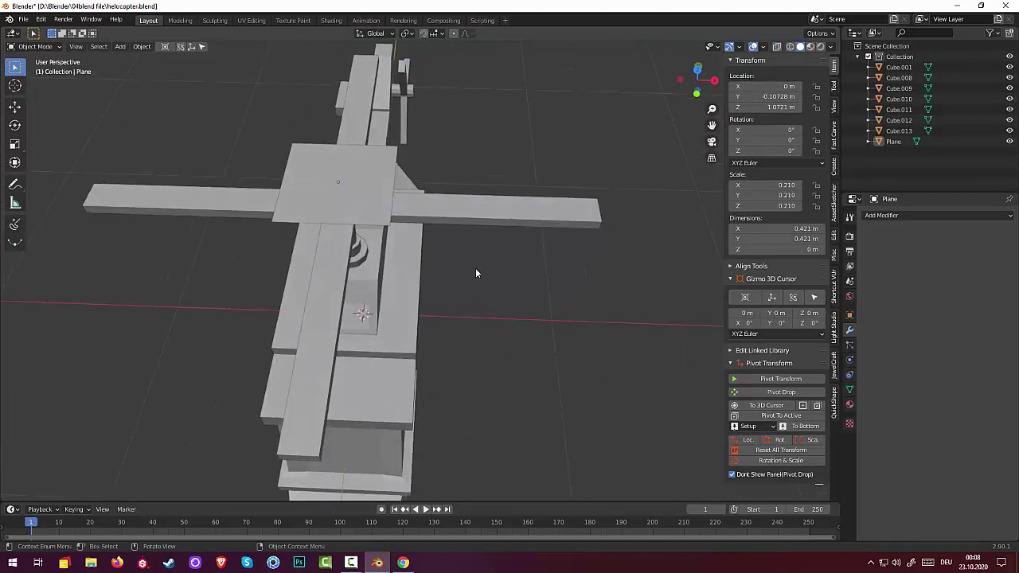
pyautogui.click(372, 206)
pyautogui.moveTo(403, 223)
pyautogui.mouseDown(button='middle')
pyautogui.moveTo(425, 273)
pyautogui.moveTo(359, 275)
pyautogui.mouseUp(button='middle')
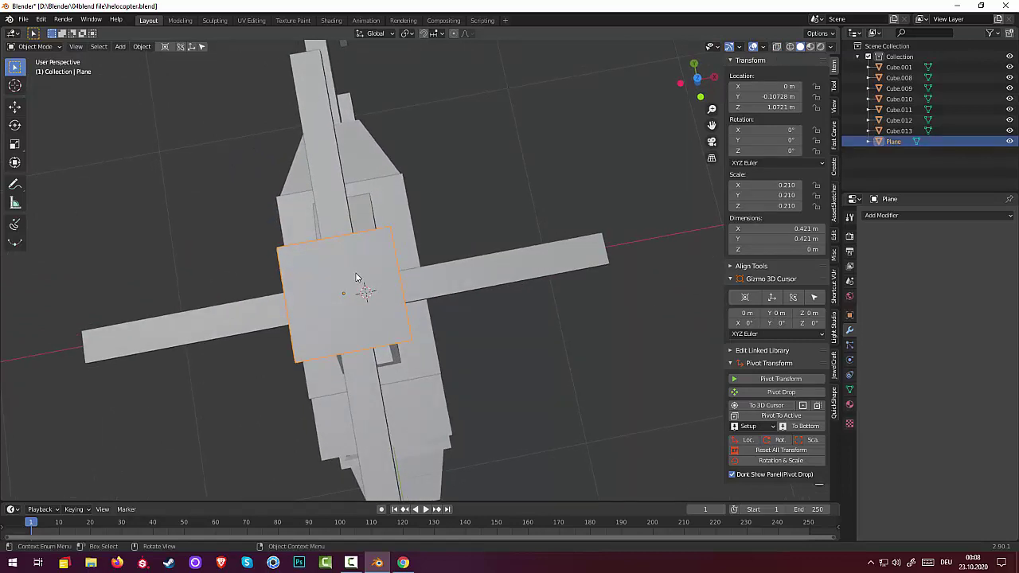
pyautogui.press('Delete')
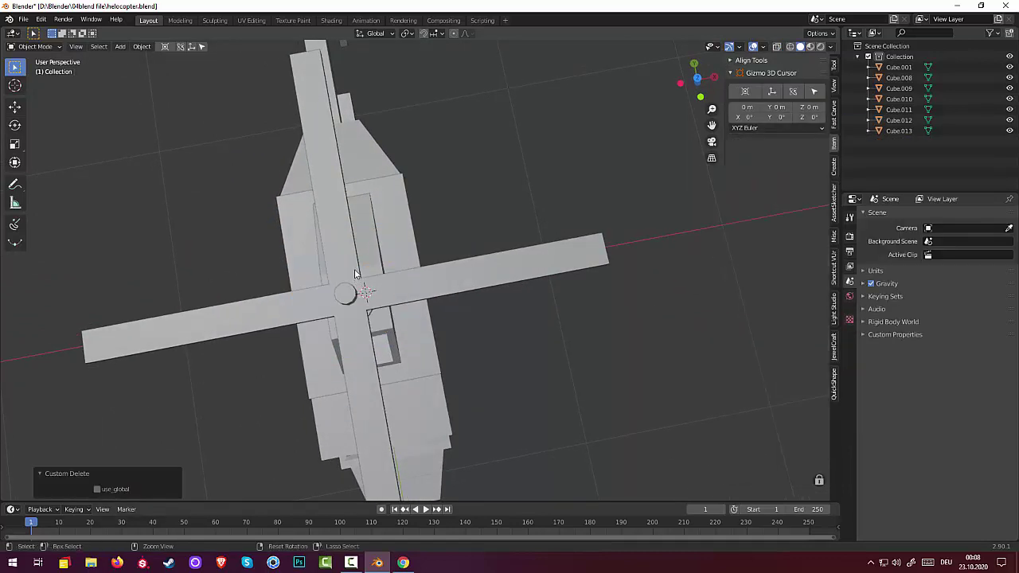
pyautogui.hotkey('ctrl', 'z')
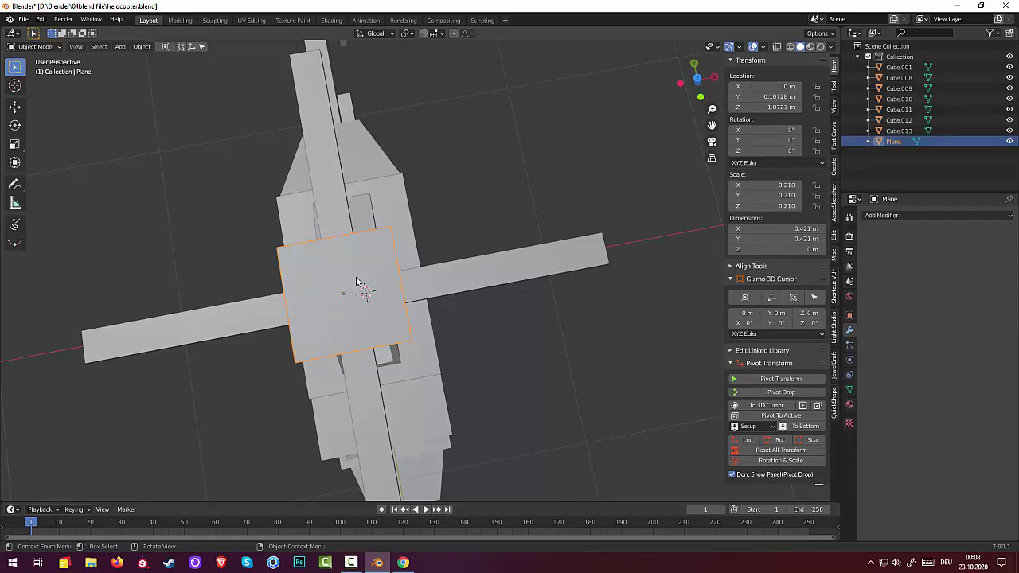
pyautogui.rightClick(356, 281)
pyautogui.press('Escape')
# - Enter Edit Mode on the plane and subdivide it into four quarter faces
pyautogui.click(36, 46)
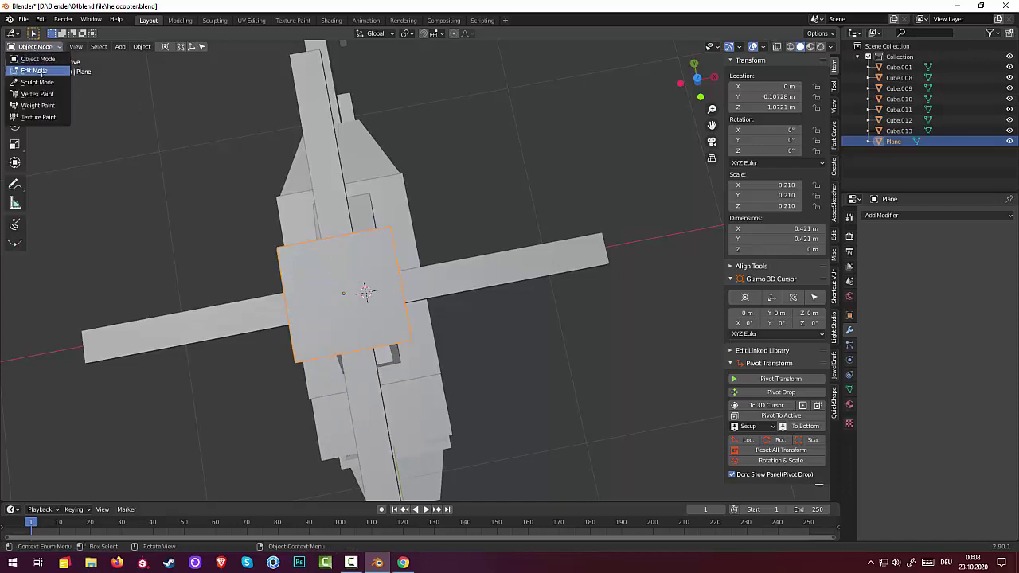
pyautogui.click(35, 71)
pyautogui.moveTo(390, 299); pyautogui.dragTo(376, 297, button='middle')
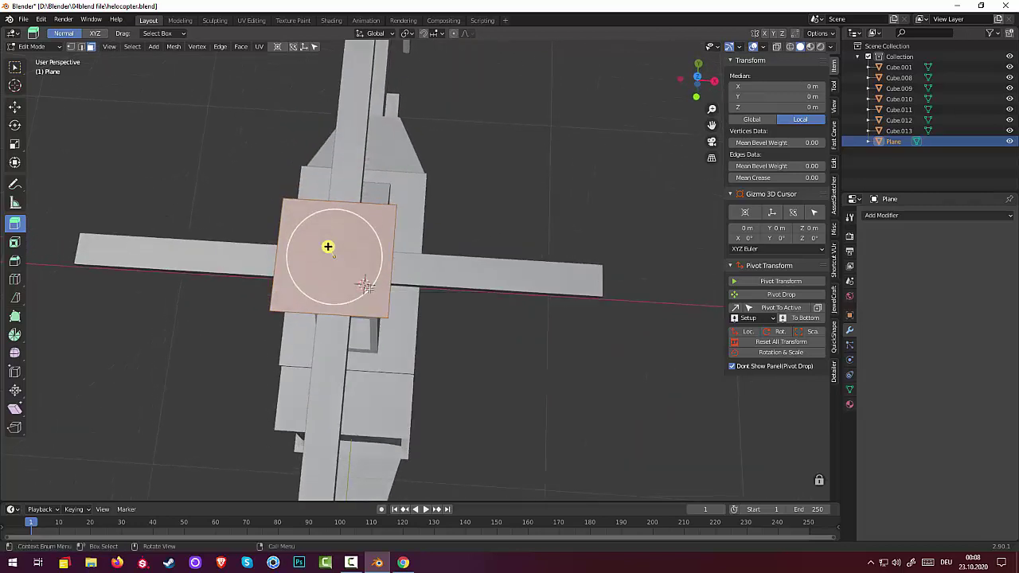
pyautogui.rightClick(366, 286)
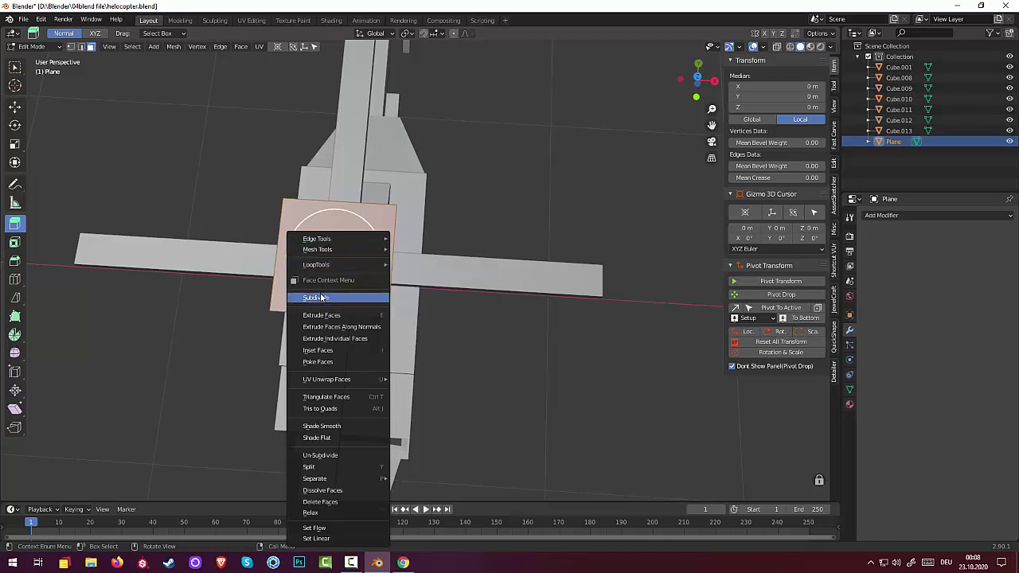
pyautogui.click(321, 296)
# - Select all four quarter faces and try an inset, then cancel it
pyautogui.moveTo(409, 301); pyautogui.dragTo(411, 310, button='middle')
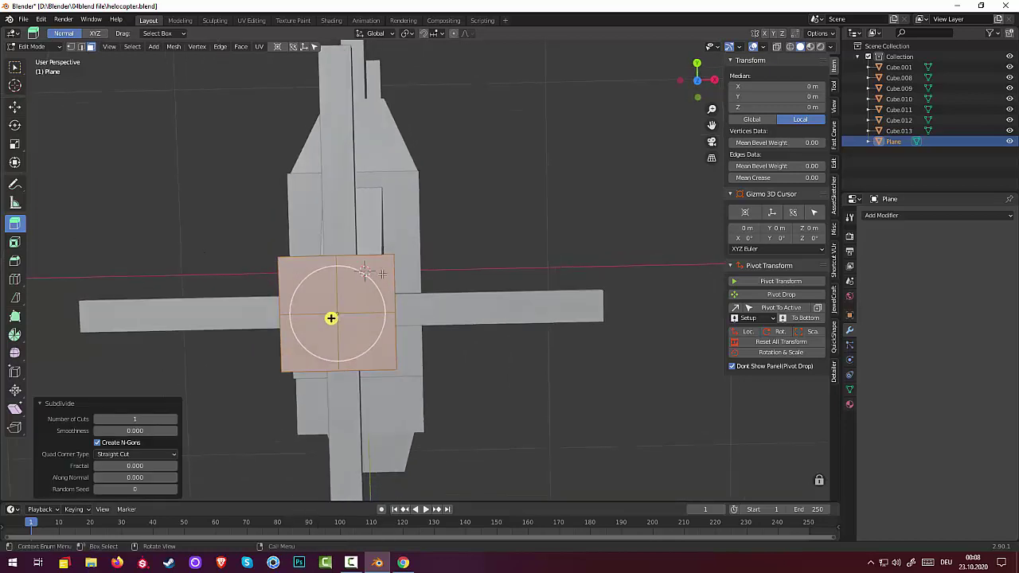
pyautogui.click(383, 275)
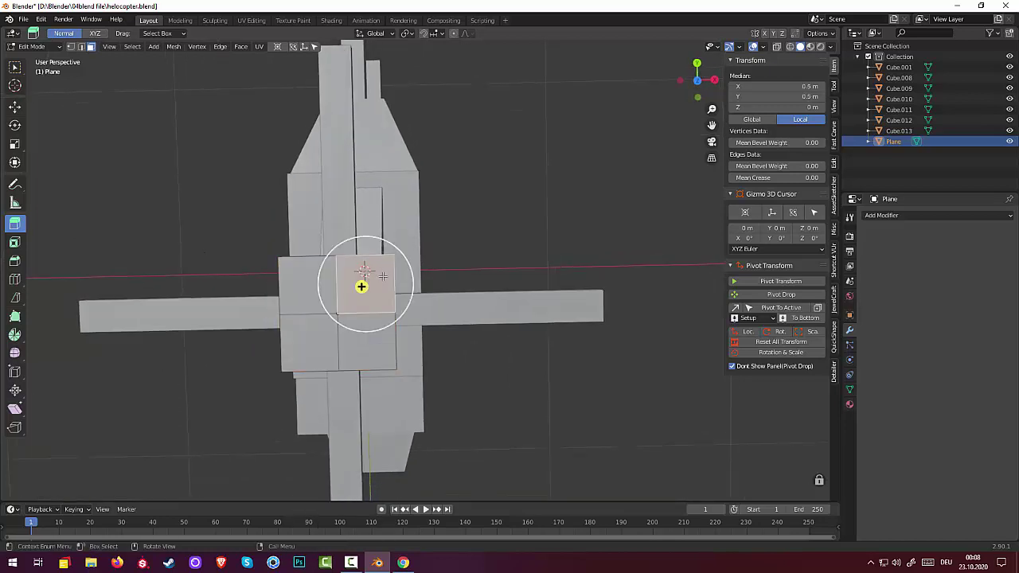
pyautogui.keyDown('shift'); pyautogui.click(310, 294); pyautogui.keyUp('shift')
pyautogui.keyDown('shift'); pyautogui.click(317, 341); pyautogui.keyUp('shift')
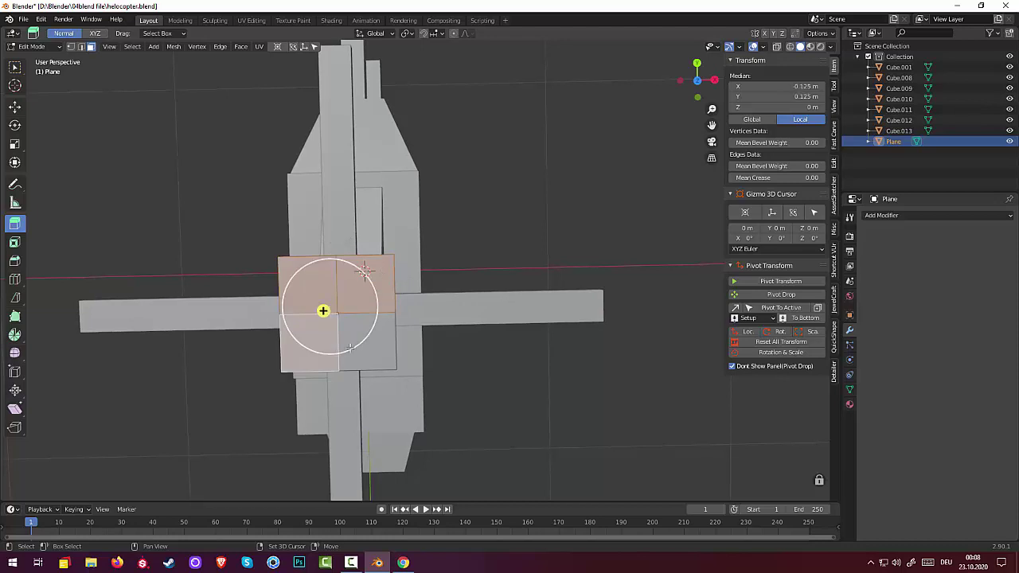
pyautogui.keyDown('shift'); pyautogui.click(398, 356); pyautogui.keyUp('shift')
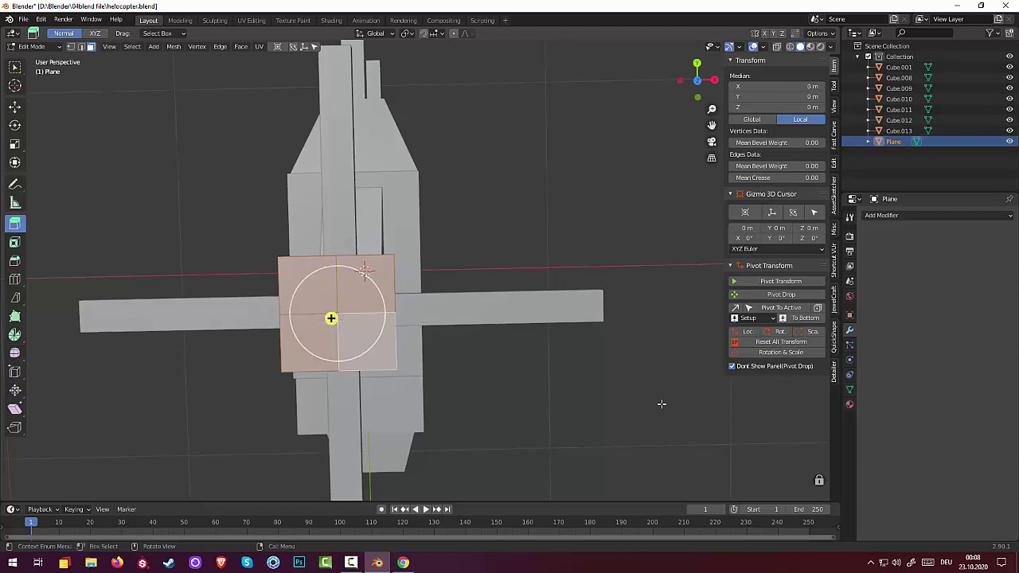
pyautogui.press('i')
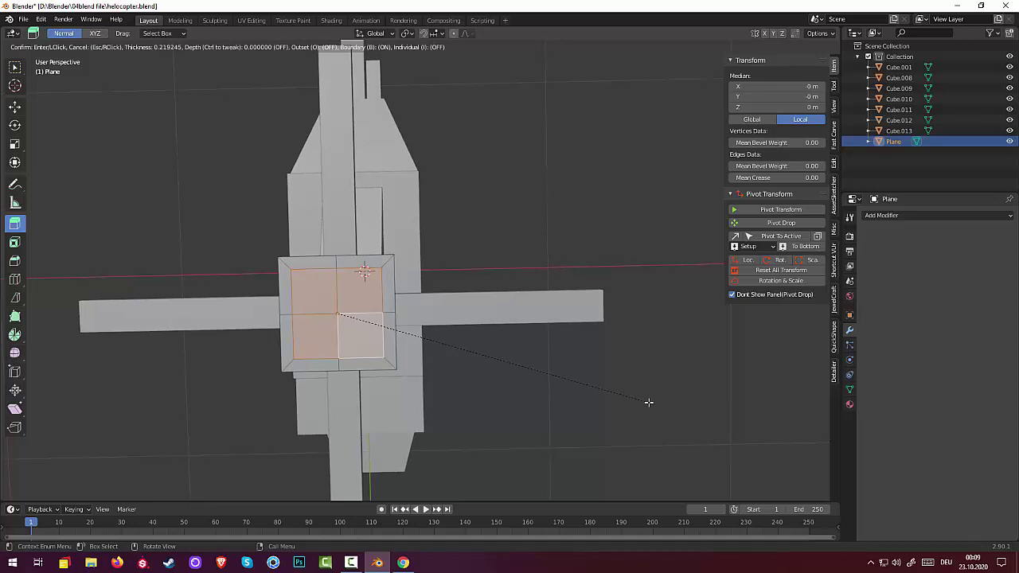
pyautogui.press('Escape')
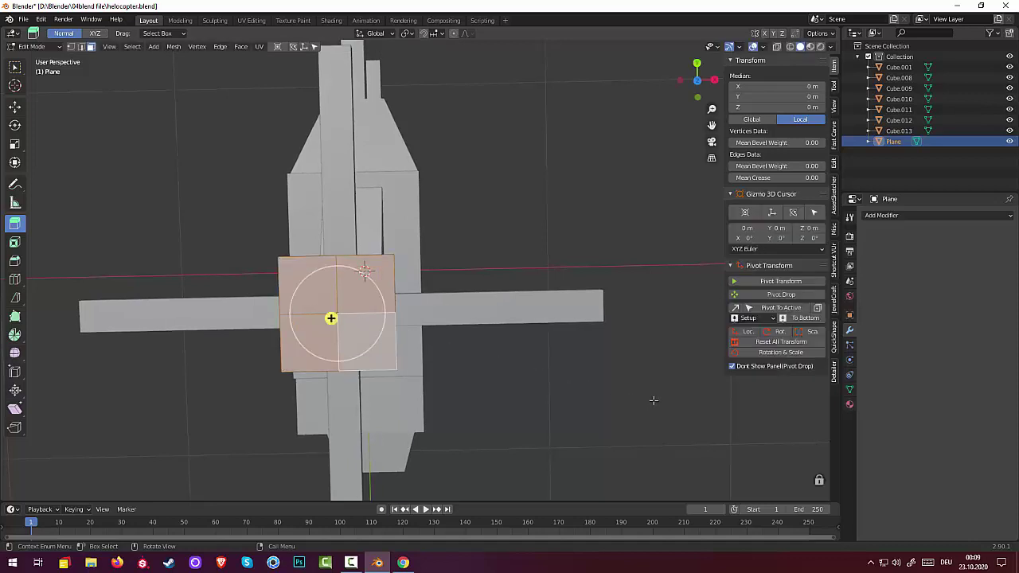
# - Clear the selection and, in edge select mode, pick the plane's centre cross edges
pyautogui.click(654, 399)
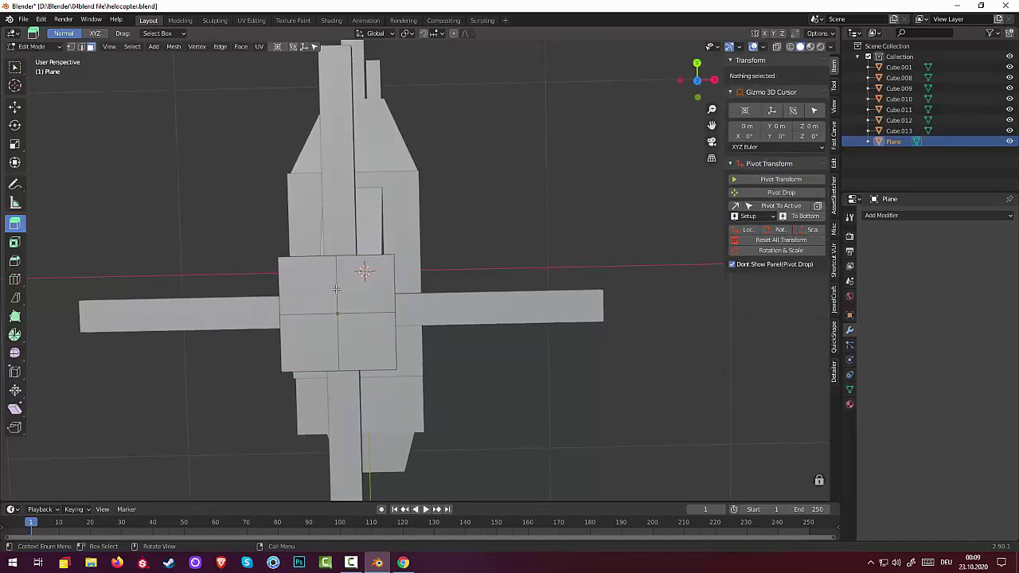
pyautogui.click(334, 296)
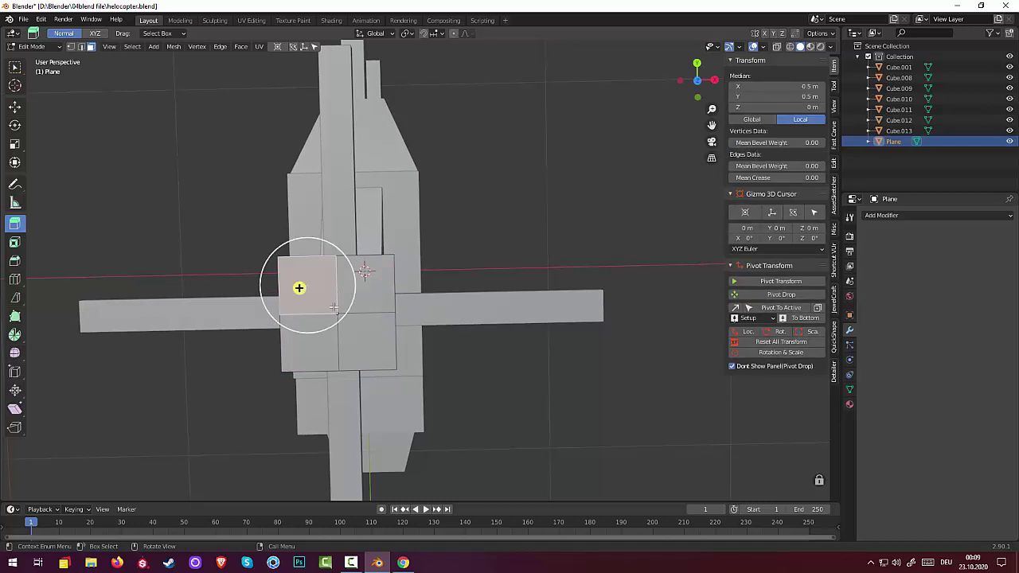
pyautogui.click(80, 46)
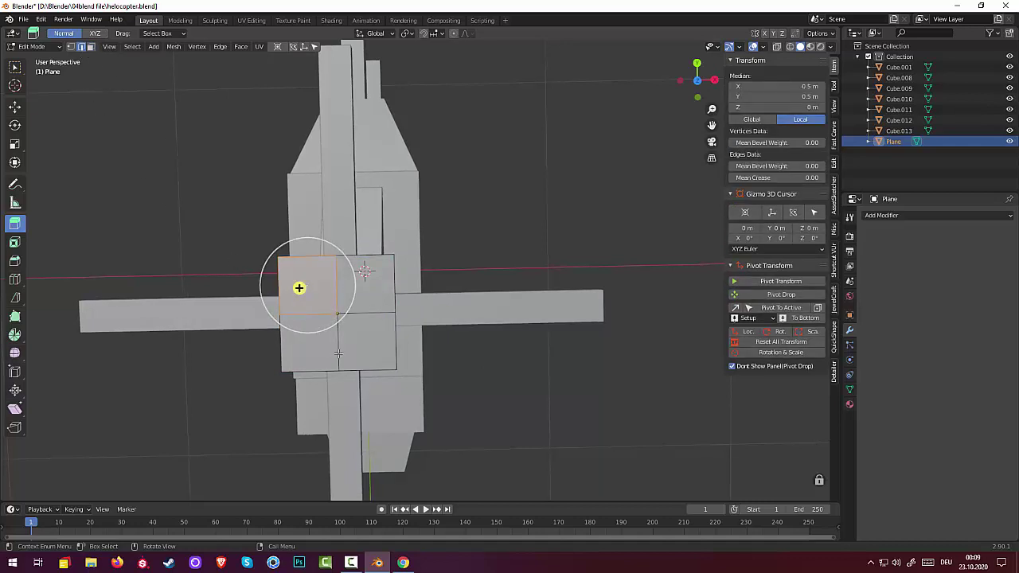
pyautogui.click(331, 348)
pyautogui.keyDown('shift'); pyautogui.click(352, 338); pyautogui.keyUp('shift')
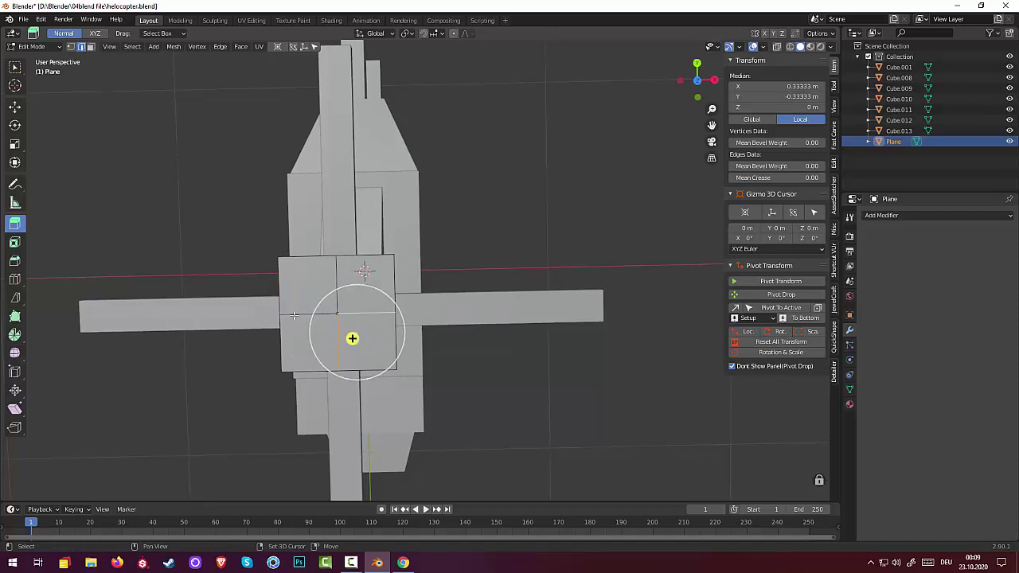
pyautogui.press('w')
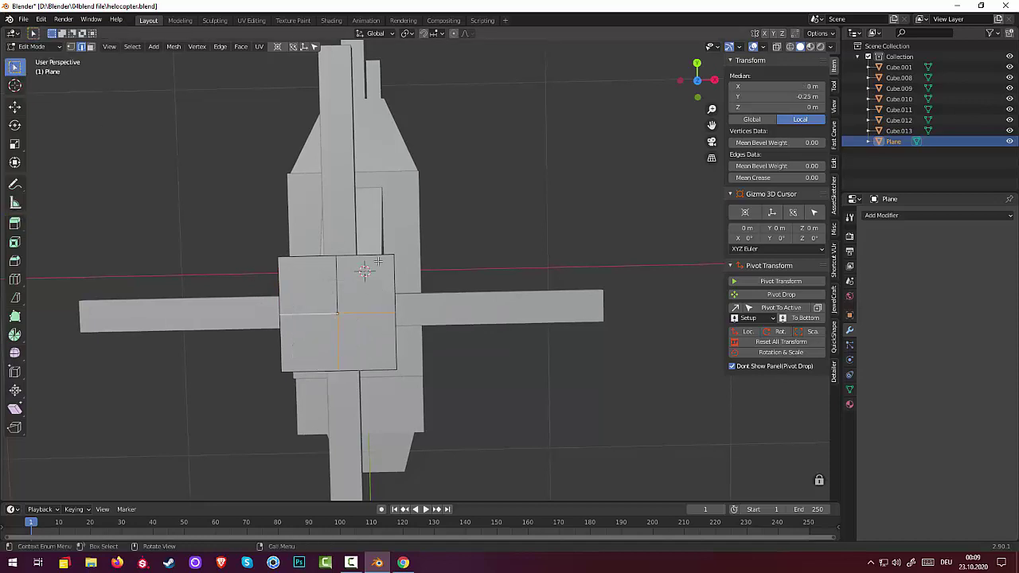
pyautogui.keyDown('shift'); pyautogui.click(337, 290); pyautogui.keyUp('shift')
# - Bevel the centre edges to 0.384 m width with 2 segments, forming a face grid
pyautogui.hotkey('ctrl', 'b')
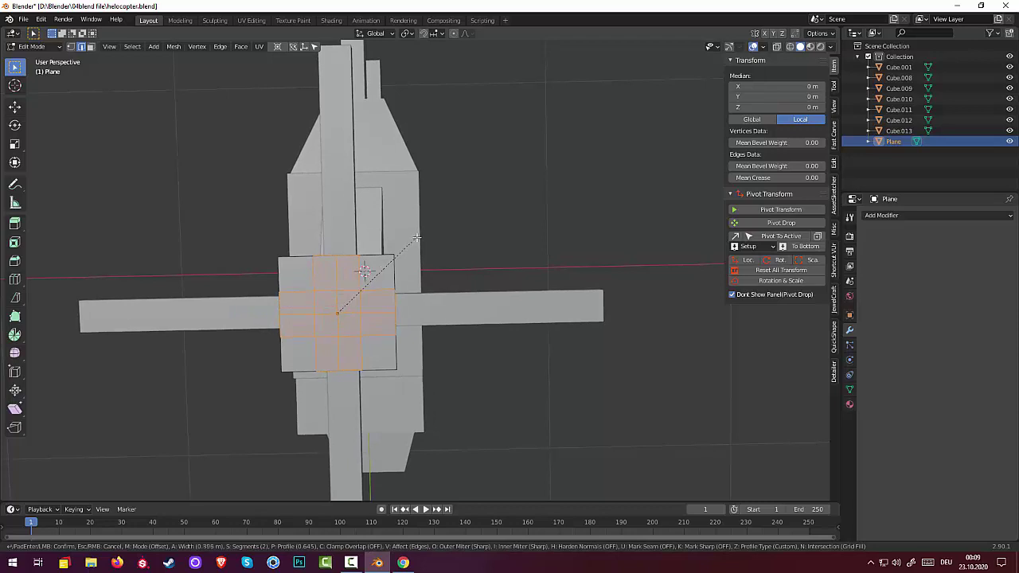
pyautogui.click(416, 237)
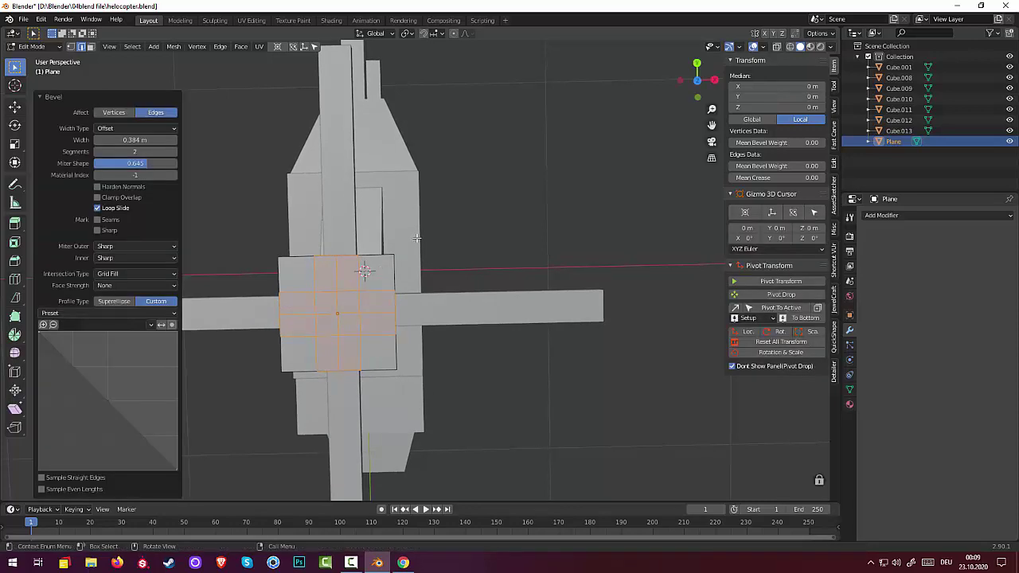
pyautogui.moveTo(429, 240); pyautogui.dragTo(367, 211, button='middle')
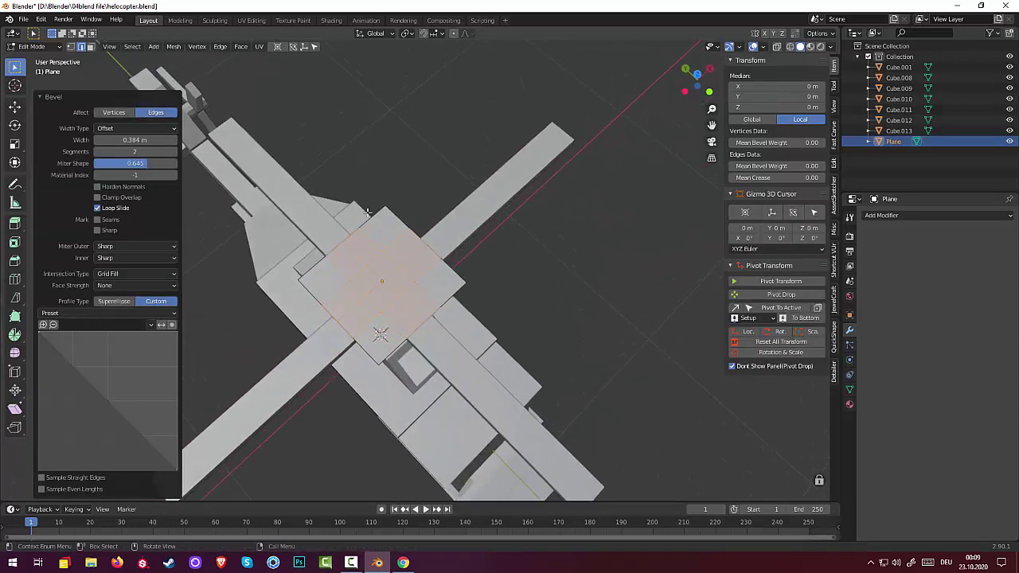
# - Select the four corner squares in face mode and delete them, leaving a cross
pyautogui.click(328, 269)
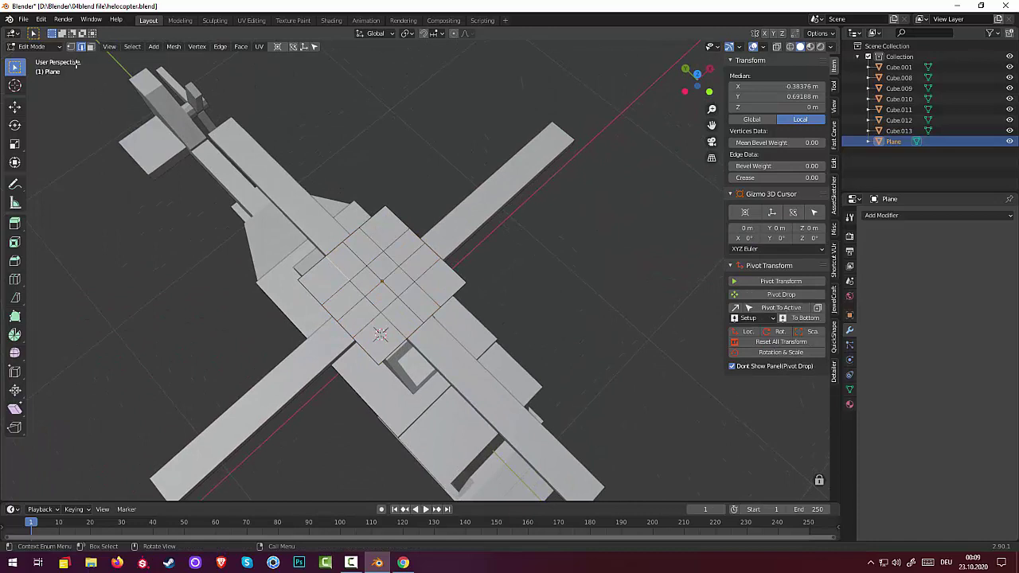
pyautogui.click(90, 47)
pyautogui.click(319, 275)
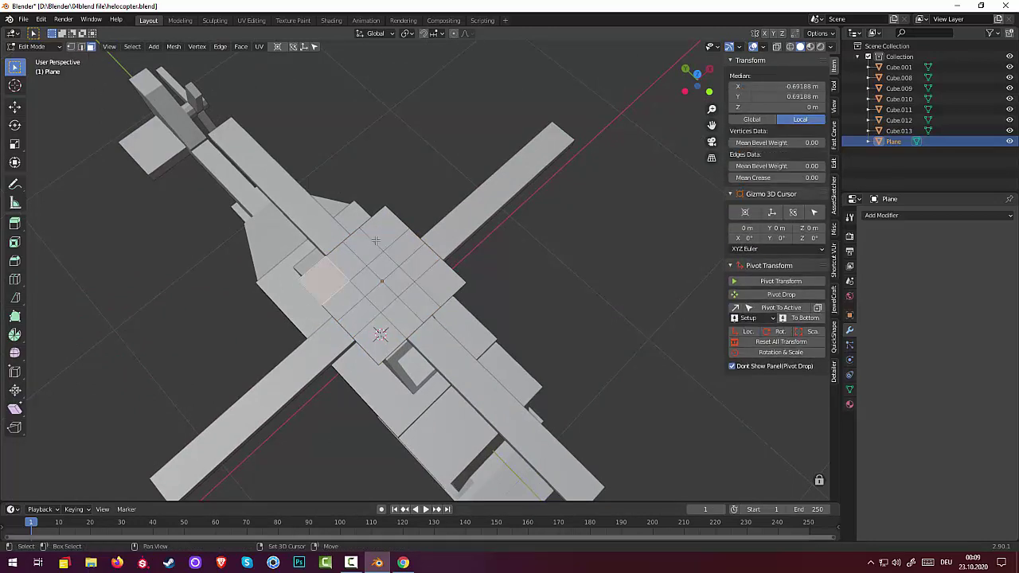
pyautogui.keyDown('shift'); pyautogui.click(384, 231); pyautogui.keyUp('shift')
pyautogui.keyDown('shift'); pyautogui.click(442, 288); pyautogui.keyUp('shift')
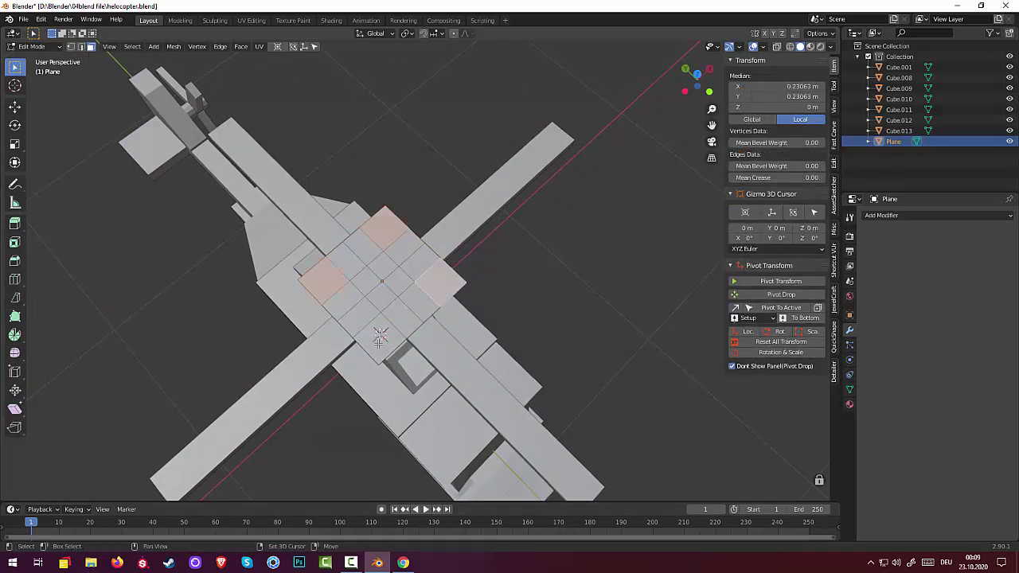
pyautogui.keyDown('shift'); pyautogui.click(381, 336); pyautogui.keyUp('shift')
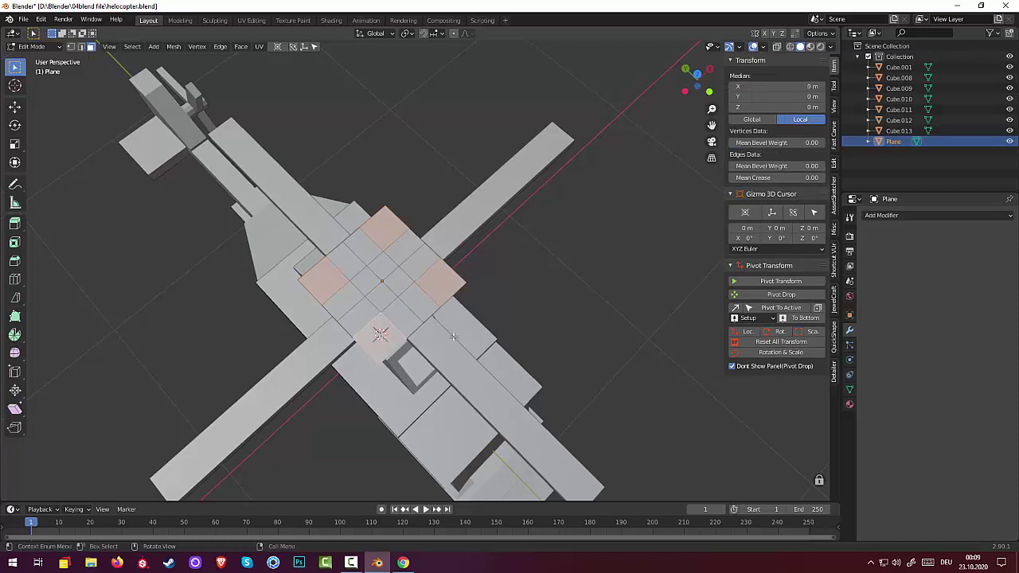
pyautogui.press('x')
pyautogui.click(512, 338)
pyautogui.moveTo(517, 334); pyautogui.dragTo(423, 251, button='middle')
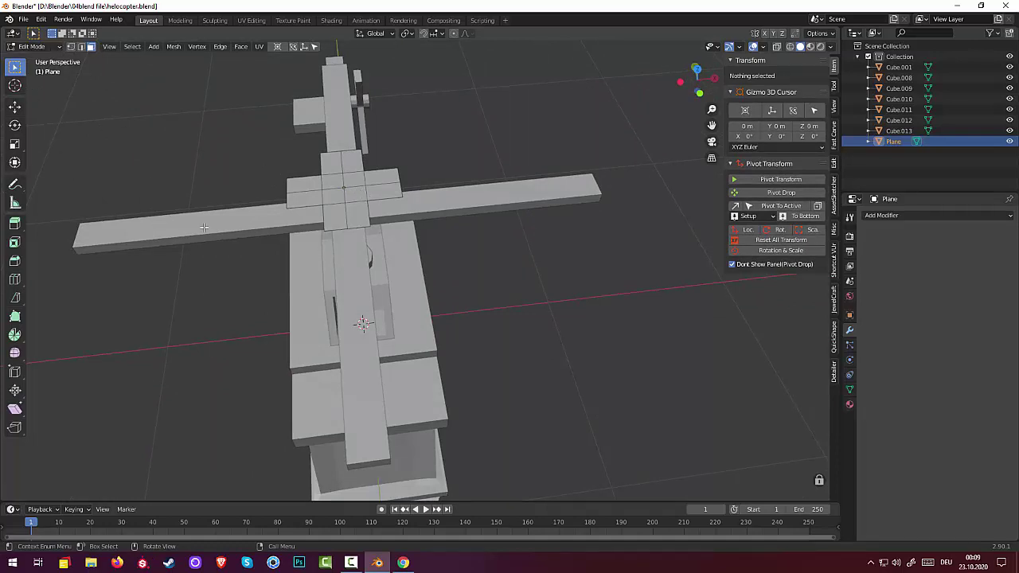
# - Grow the selection over the whole cross and extrude it upward
pyautogui.click(310, 193)
pyautogui.press('ctrl+KP_Add')
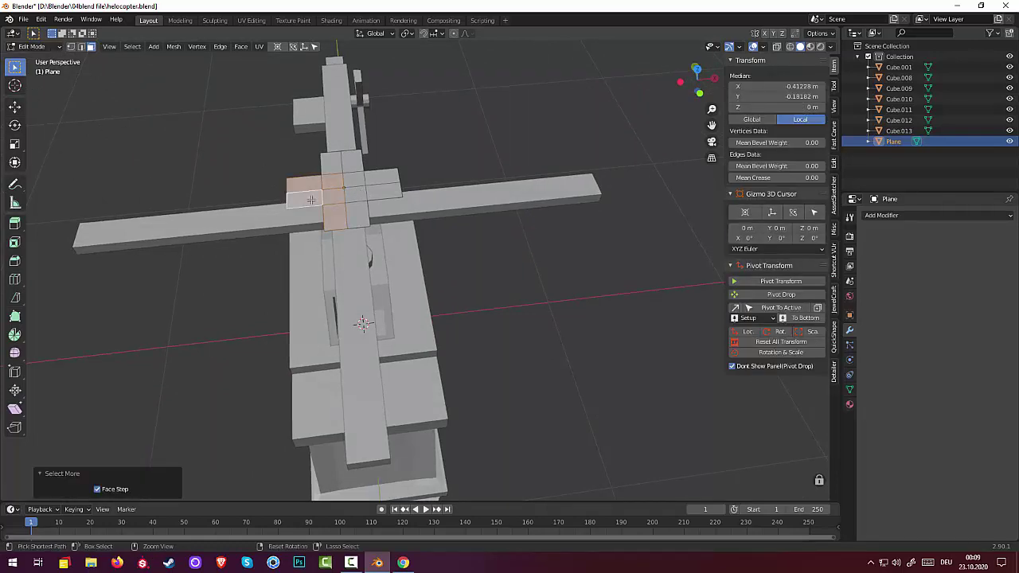
pyautogui.press('ctrl+KP_Add')
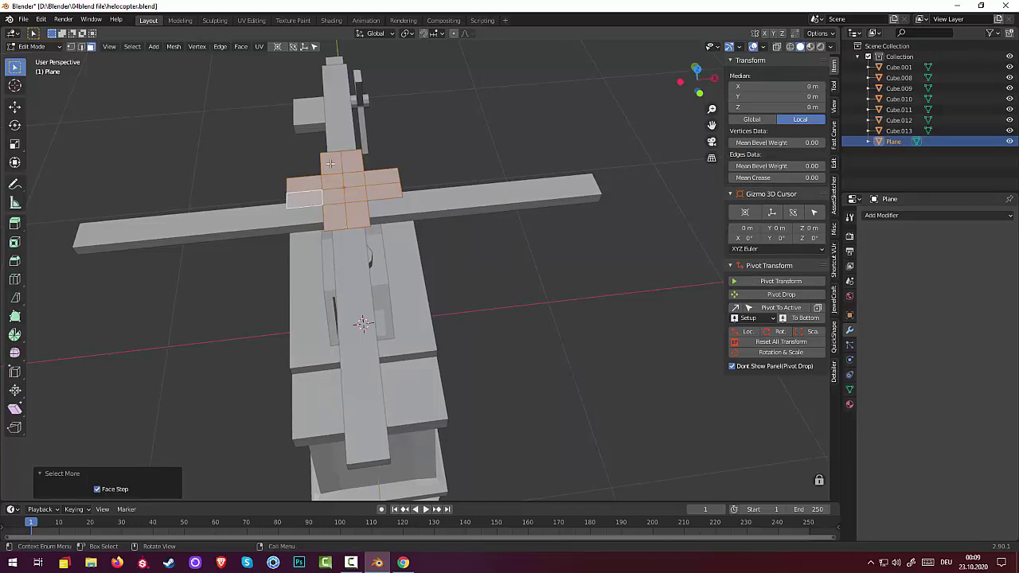
pyautogui.press('e')
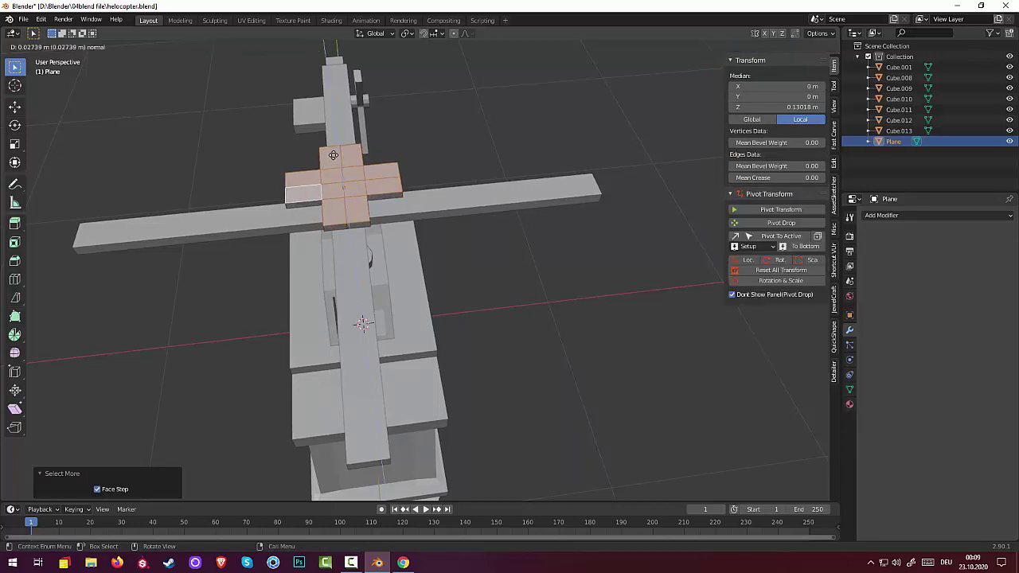
pyautogui.click(333, 156)
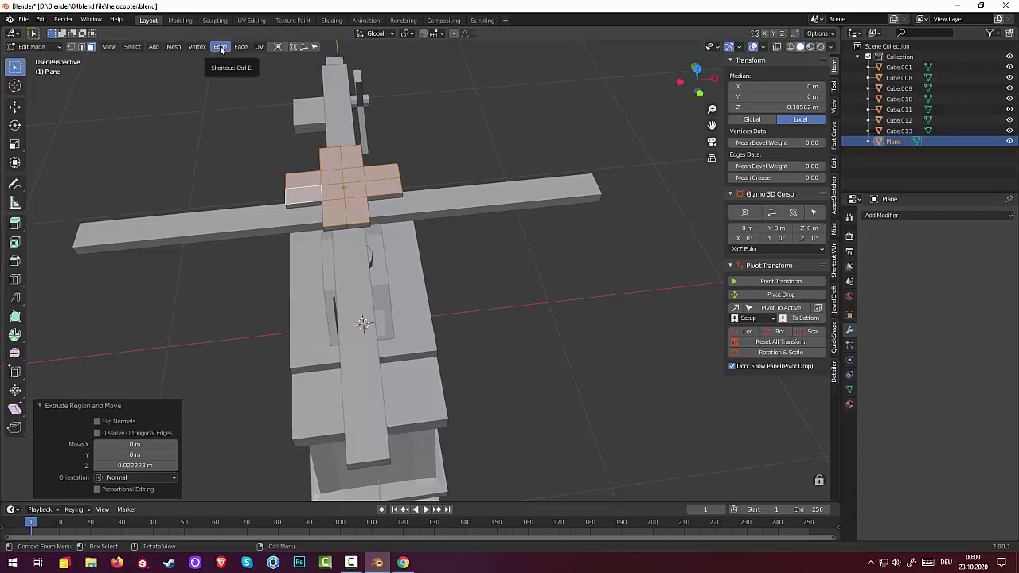
# - In Object Mode, lower the hub plate 0.15064 m along Z to 0.92145 m
pyautogui.click(45, 49)
pyautogui.click(48, 59)
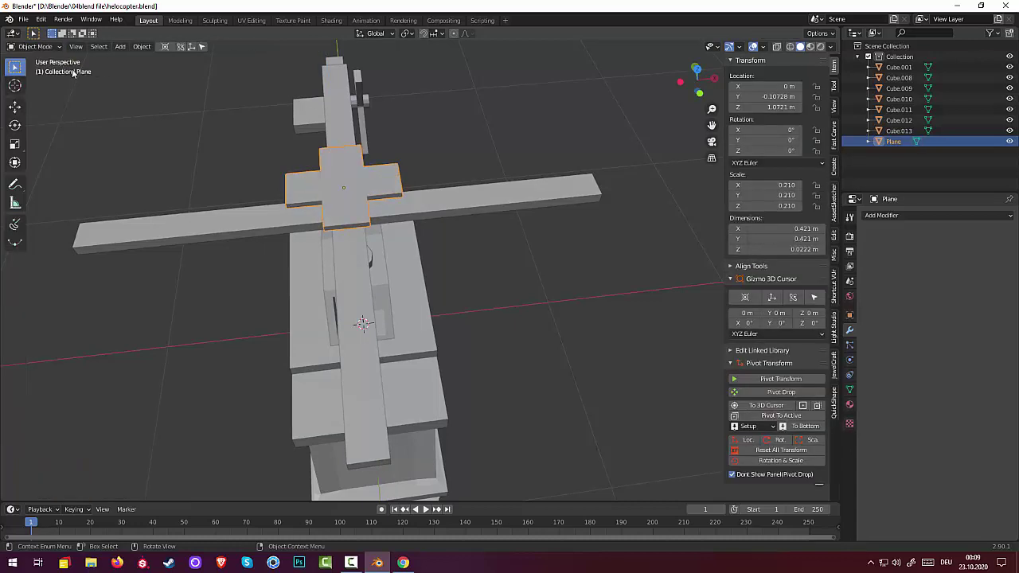
pyautogui.moveTo(320, 183); pyautogui.dragTo(324, 138, button='middle')
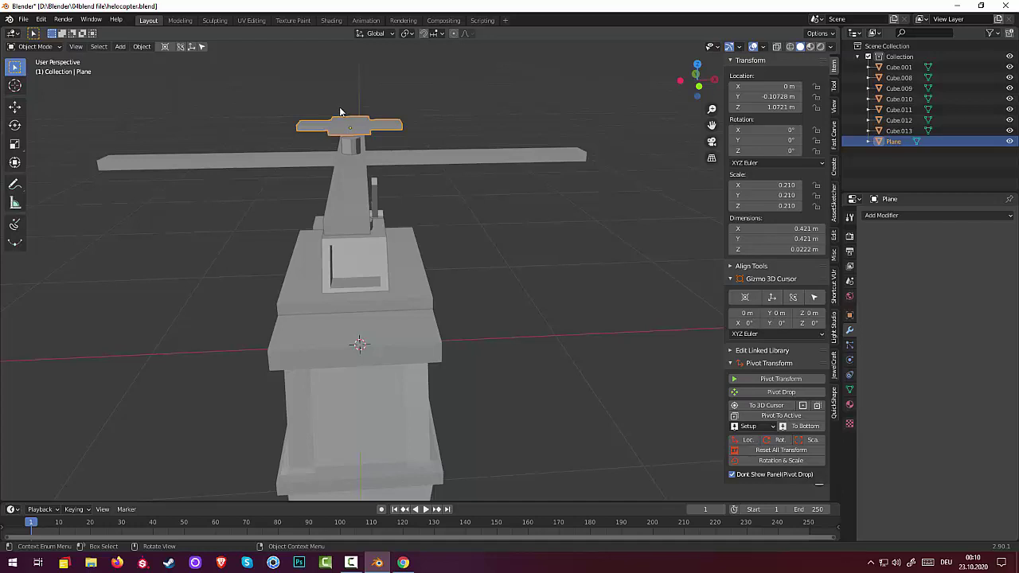
pyautogui.press('g')
pyautogui.press('z')
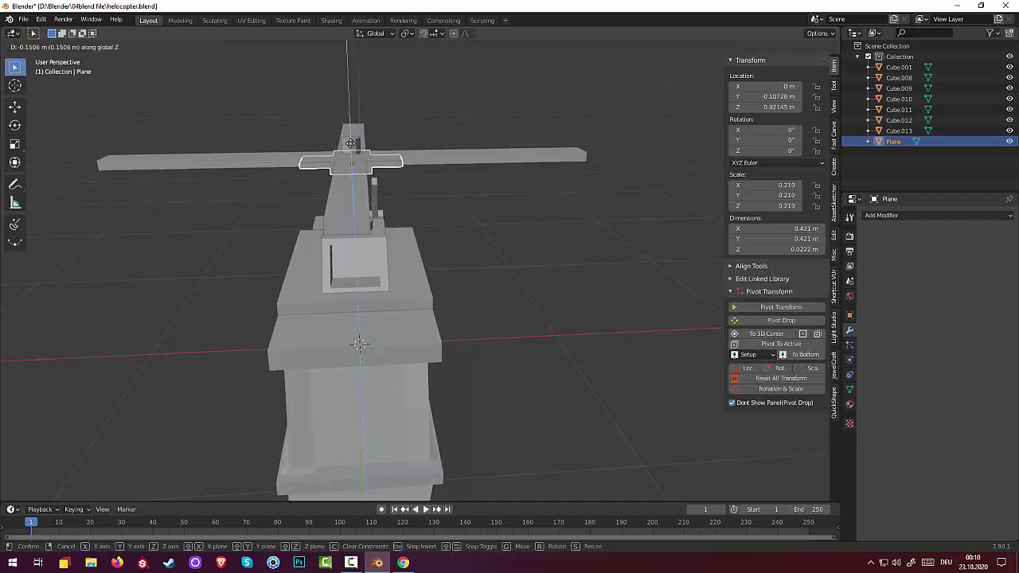
pyautogui.click(350, 153)
pyautogui.moveTo(350, 153)
pyautogui.mouseDown(button='middle')
pyautogui.moveTo(358, 208)
pyautogui.moveTo(251, 185)
pyautogui.moveTo(220, 254)
pyautogui.moveTo(244, 196)
pyautogui.moveTo(358, 217)
pyautogui.mouseUp(button='middle')
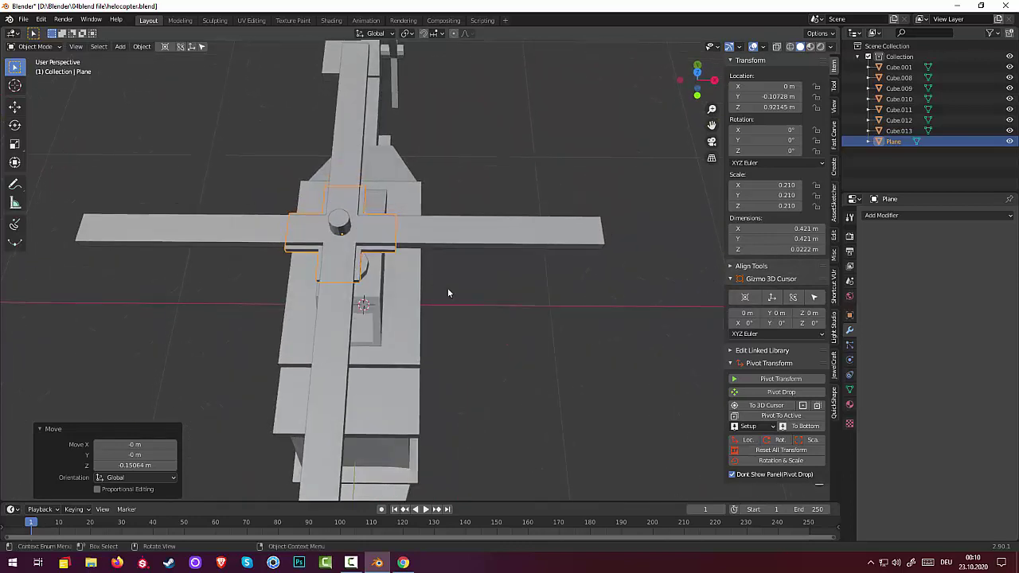
# - Deselect the hub plate and add a new 2 m Plane.001, redoing a first undone attempt
pyautogui.click(468, 307)
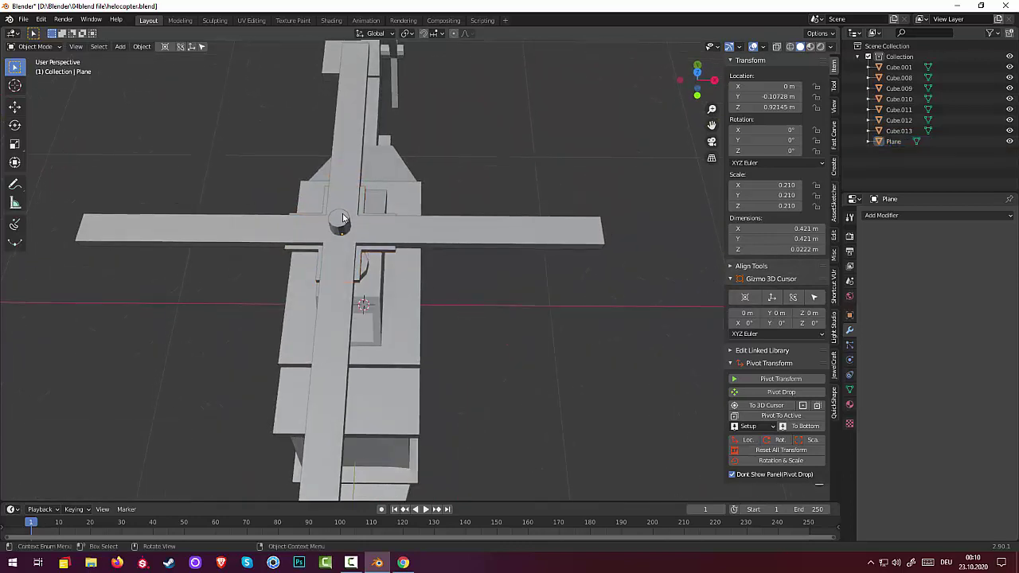
pyautogui.scroll(-2, 374, 252)
pyautogui.scroll(-1, 389, 257)
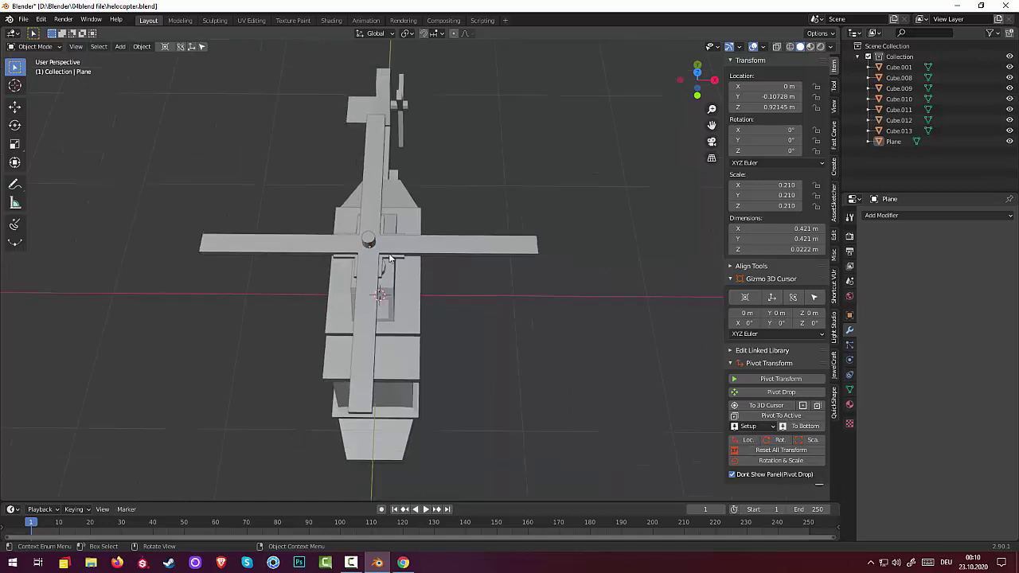
pyautogui.hotkey('shift', 'a')
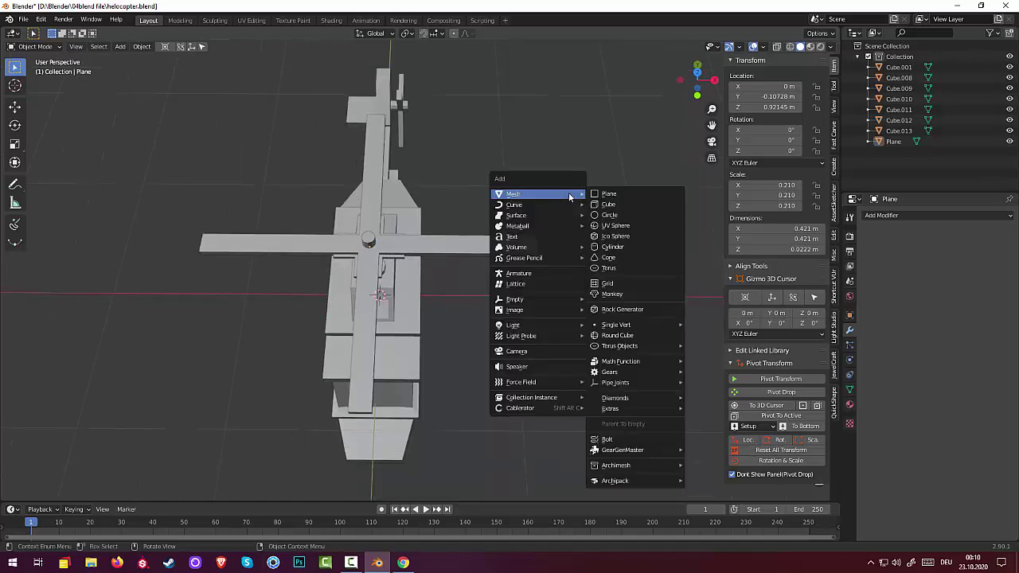
pyautogui.click(607, 194)
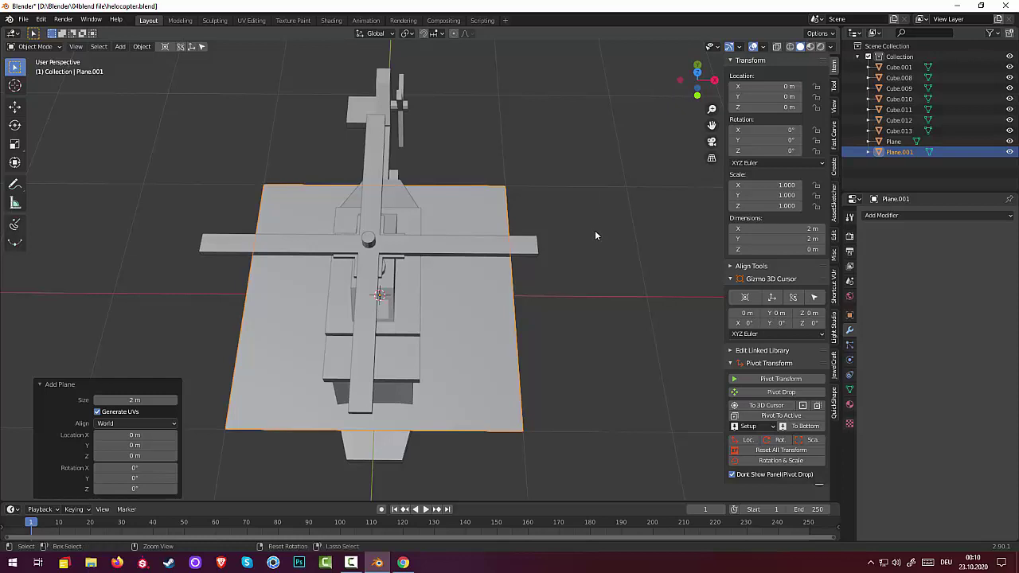
pyautogui.hotkey('ctrl', 'z')
pyautogui.click(34, 46)
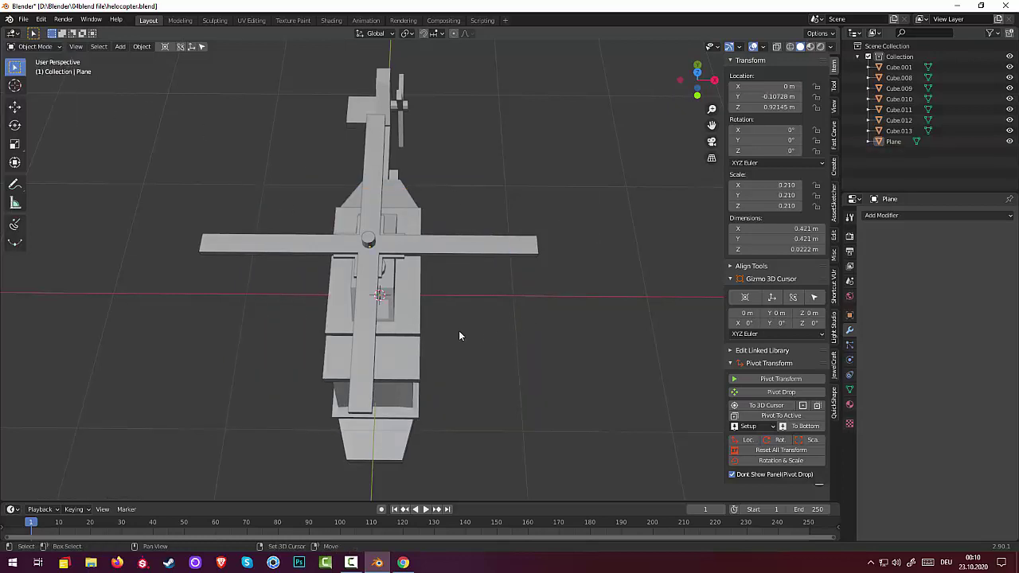
pyautogui.hotkey('shift', 'a')
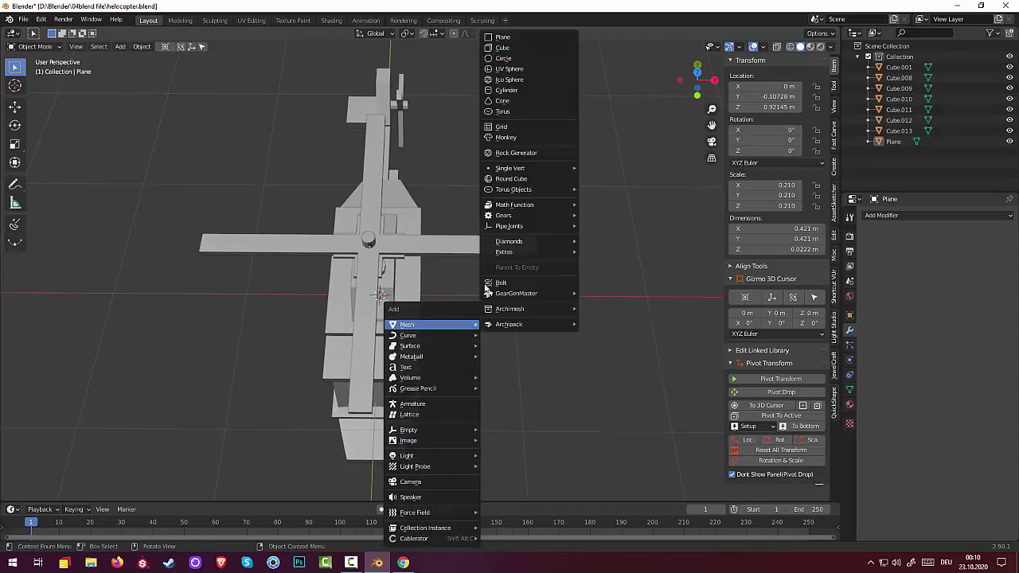
pyautogui.click(502, 37)
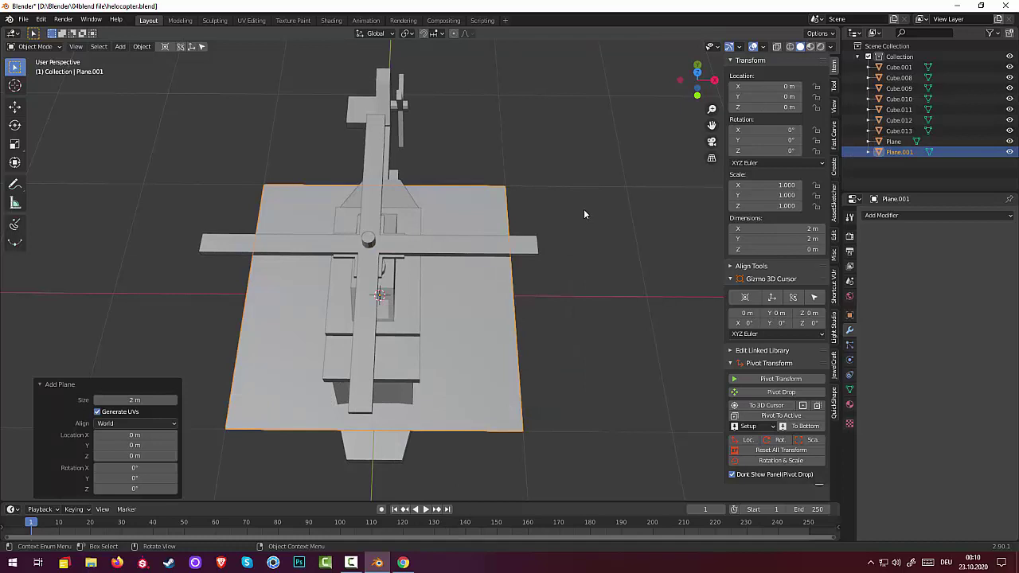
# - Raise Plane.001 to 1.0236 m along Z and scale it to 0.121 (0.242 m square)
pyautogui.press('g')
pyautogui.press('z')
pyautogui.click(557, 140)
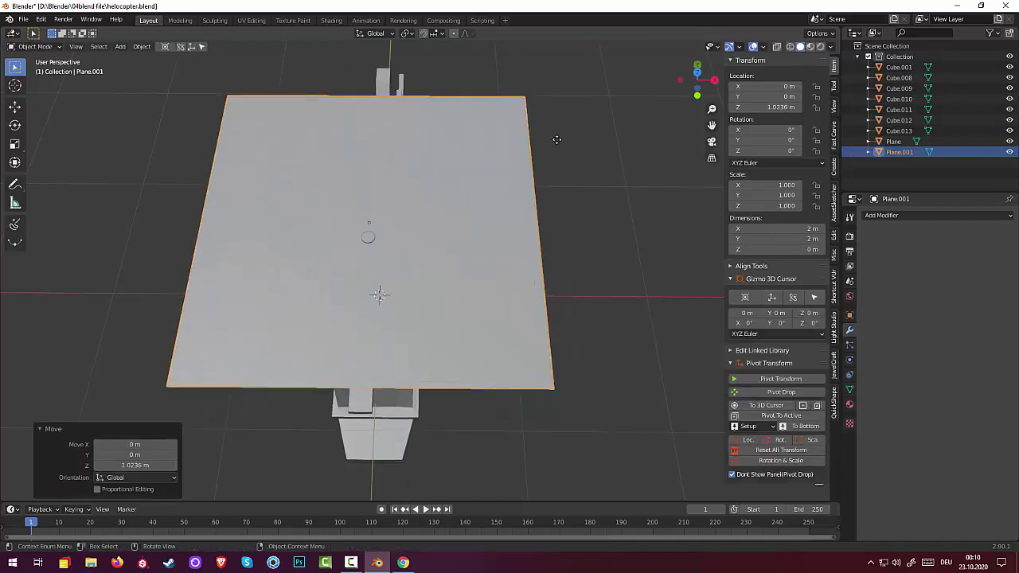
pyautogui.press('s')
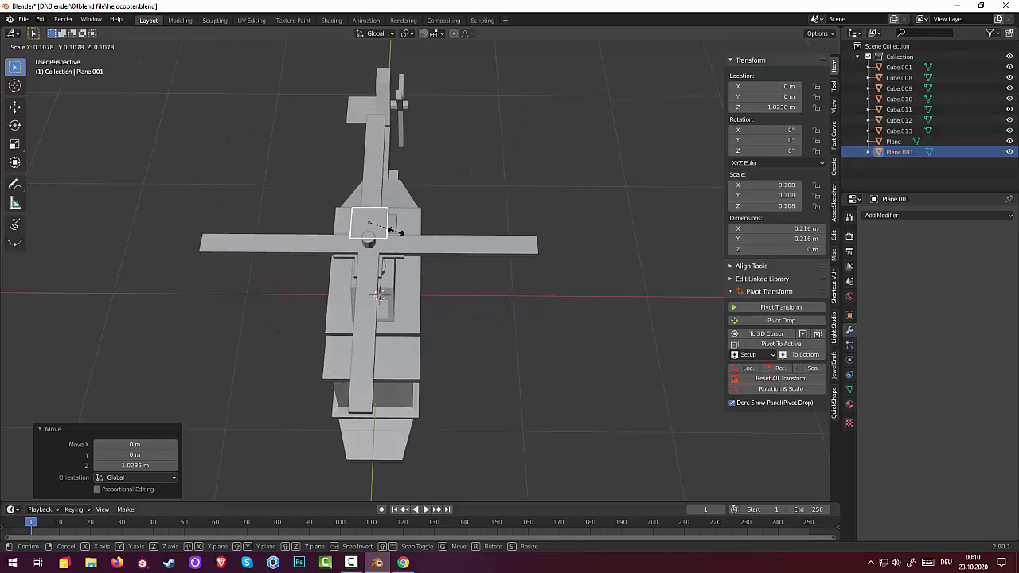
pyautogui.click(402, 231)
pyautogui.moveTo(402, 231)
pyautogui.mouseDown(button='middle')
pyautogui.moveTo(413, 231)
pyautogui.moveTo(346, 217)
pyautogui.moveTo(342, 231)
pyautogui.mouseUp(button='middle')
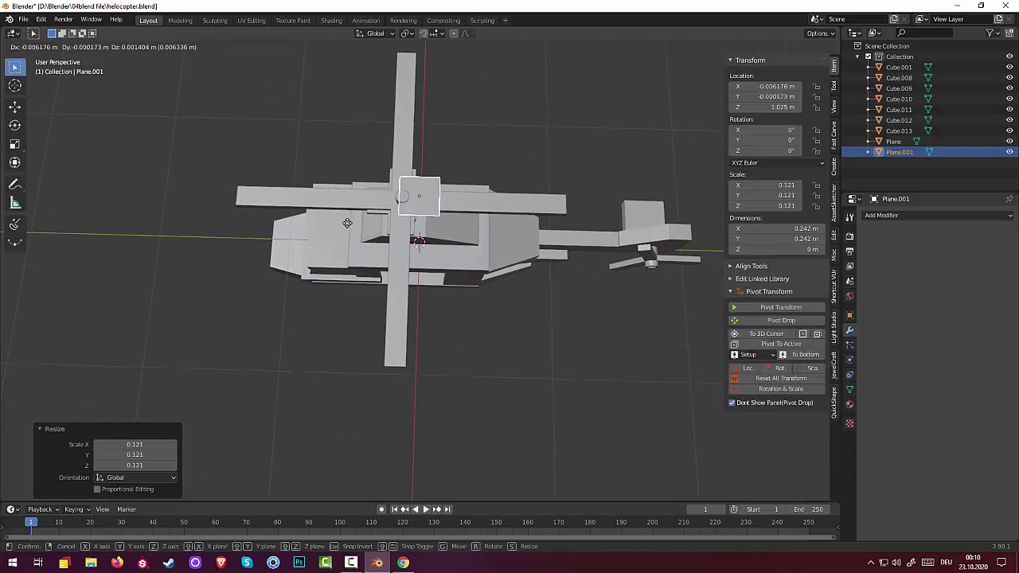
# - Move the plane −0.10186 m along Y over the hub and enter Edit Mode
pyautogui.press('g')
pyautogui.press('y')
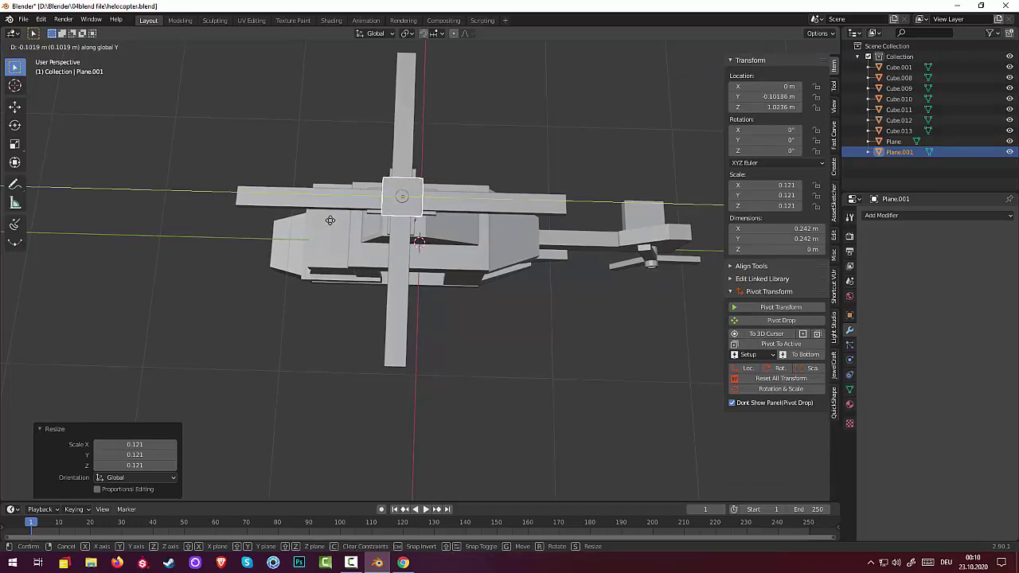
pyautogui.click(331, 221)
pyautogui.moveTo(332, 222); pyautogui.dragTo(533, 242, button='middle')
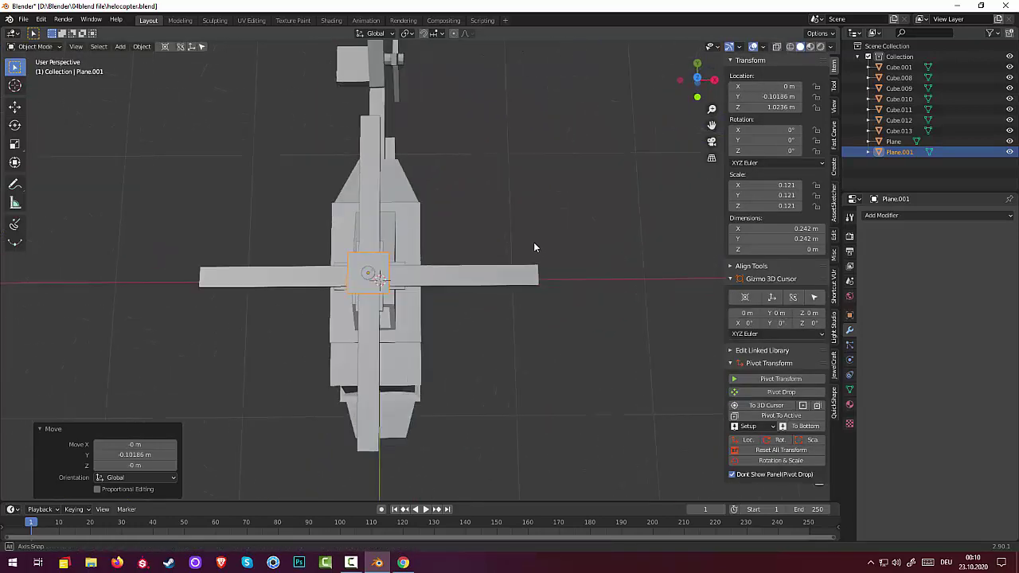
pyautogui.scroll(5, 424, 275)
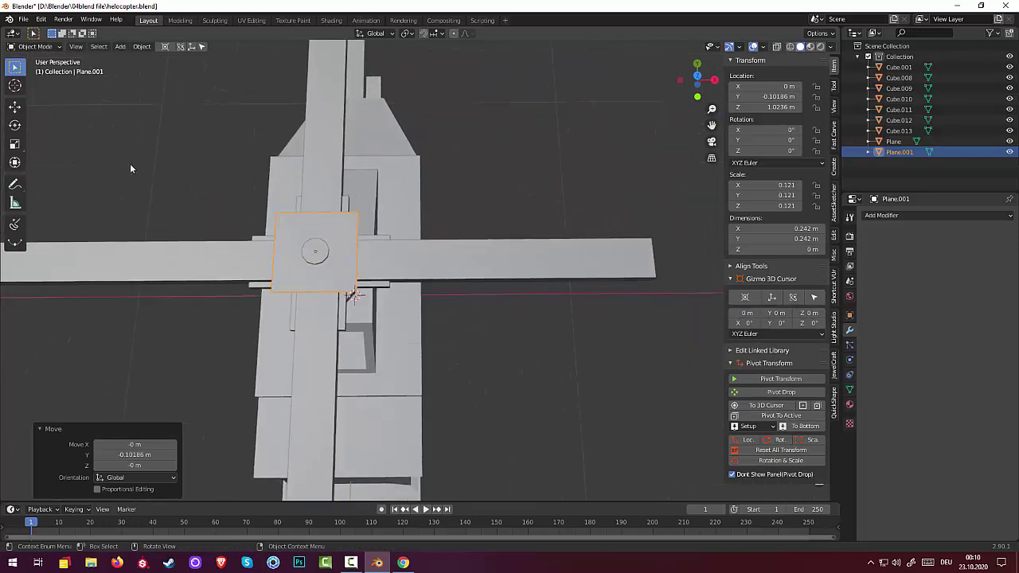
pyautogui.click(35, 47)
pyautogui.click(35, 71)
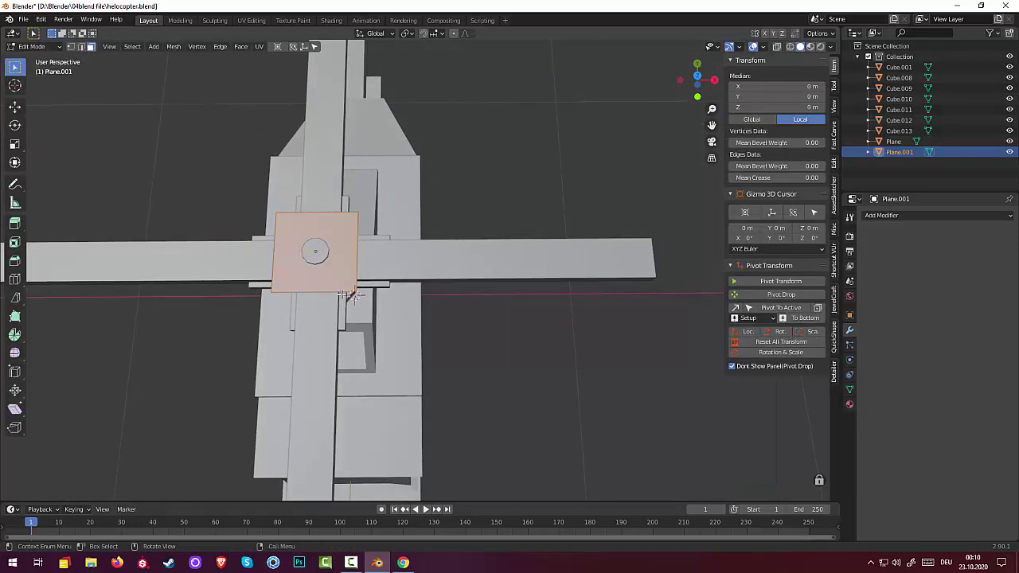
# - Subdivide Plane.001 into quarters and bevel its four centre edges at 0.17 m, 2 segments
pyautogui.rightClick(342, 293)
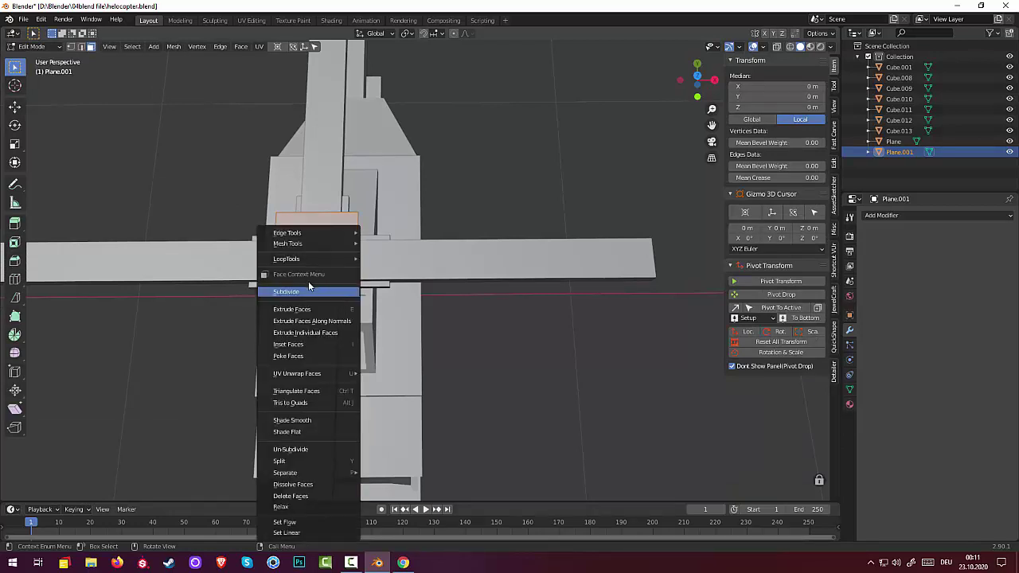
pyautogui.click(302, 292)
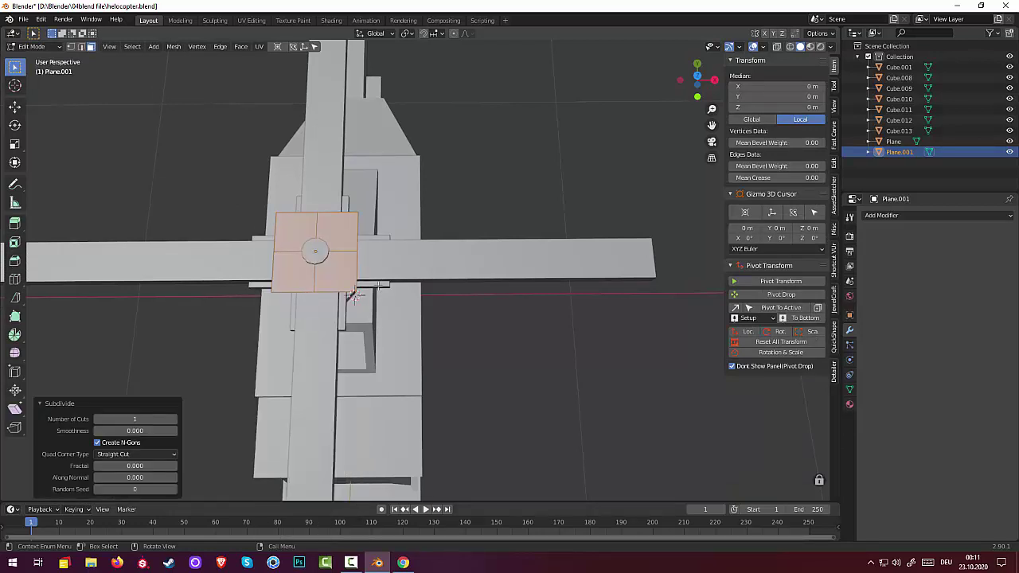
pyautogui.click(338, 249)
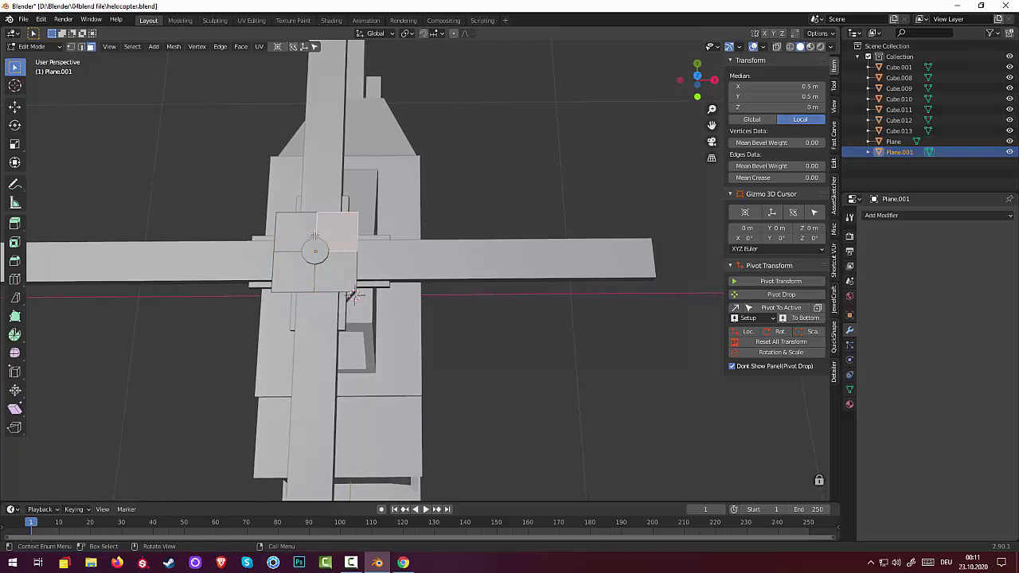
pyautogui.click(80, 46)
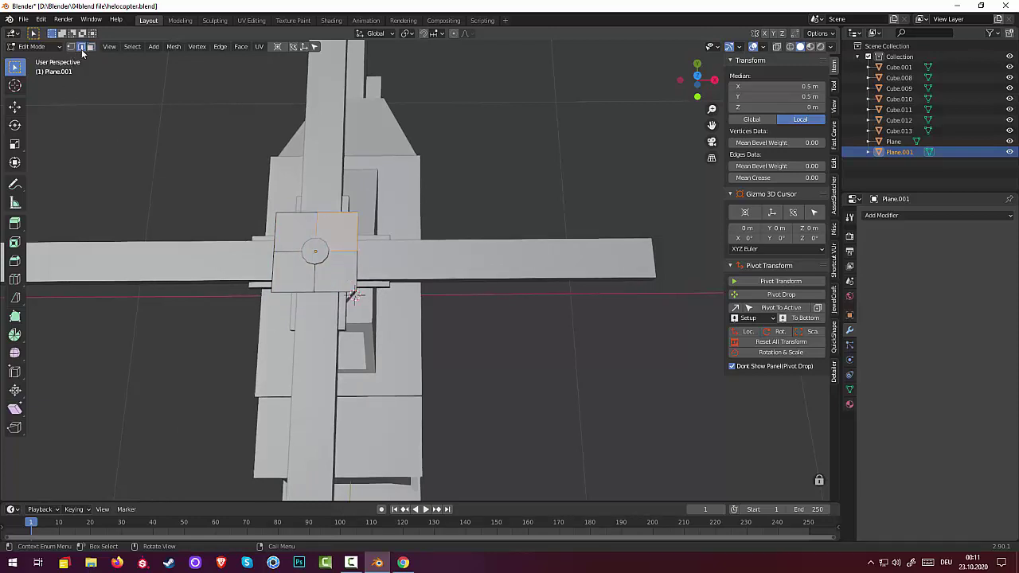
pyautogui.click(317, 225)
pyautogui.keyDown('shift'); pyautogui.click(296, 253); pyautogui.keyUp('shift')
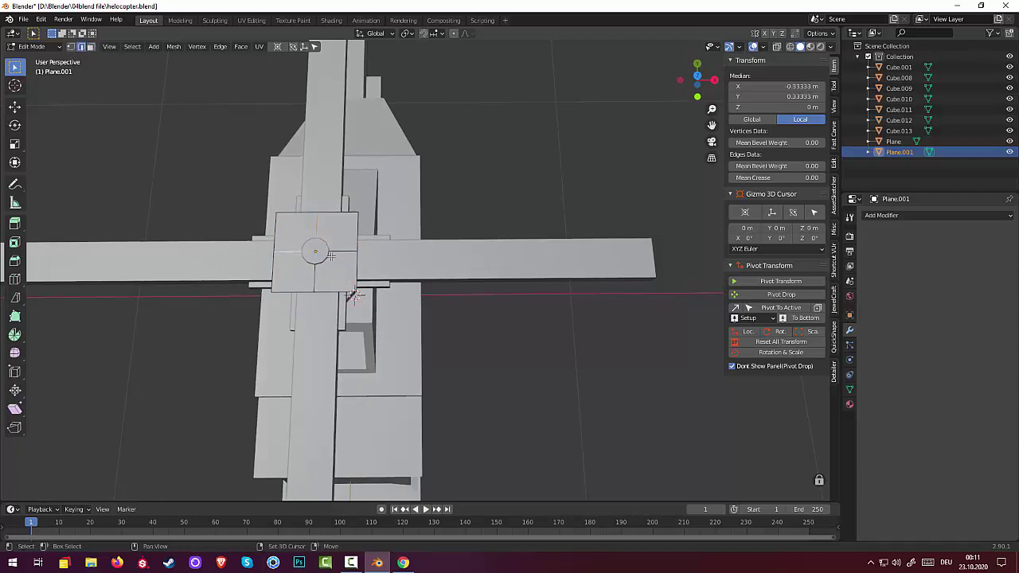
pyautogui.keyDown('shift'); pyautogui.click(338, 251); pyautogui.keyUp('shift')
pyautogui.keyDown('shift'); pyautogui.click(315, 277); pyautogui.keyUp('shift')
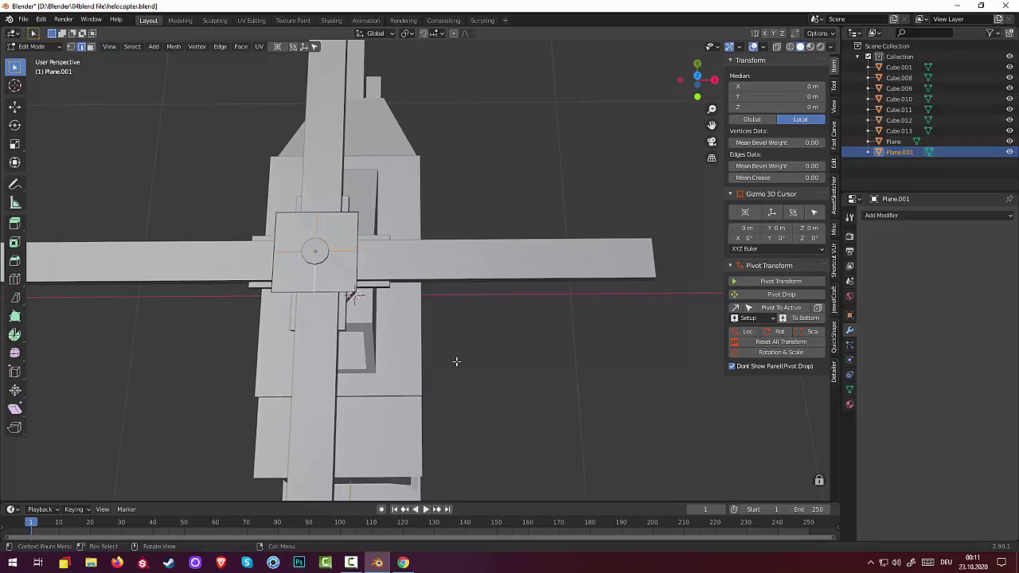
pyautogui.hotkey('ctrl', 'b')
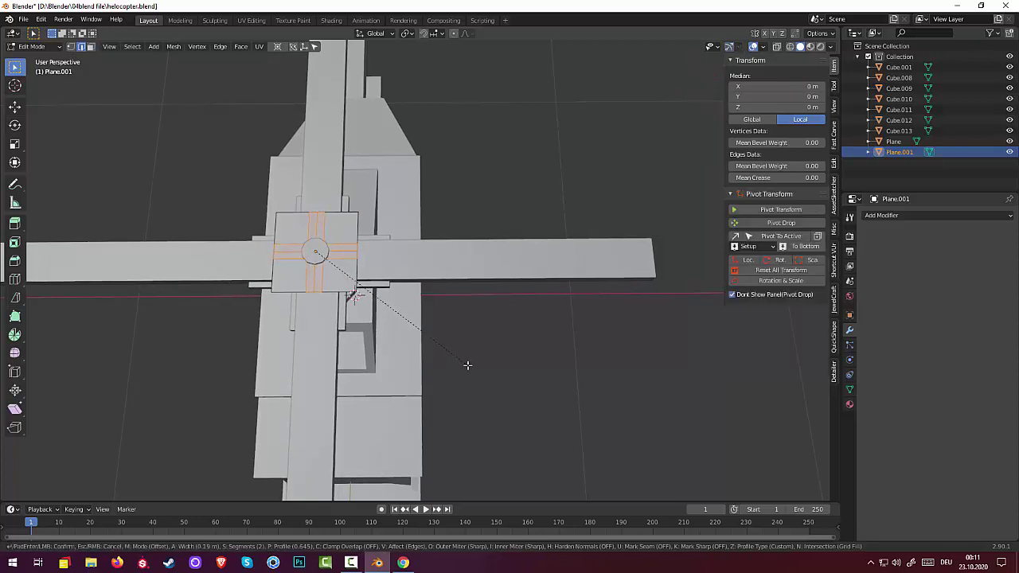
pyautogui.click(466, 365)
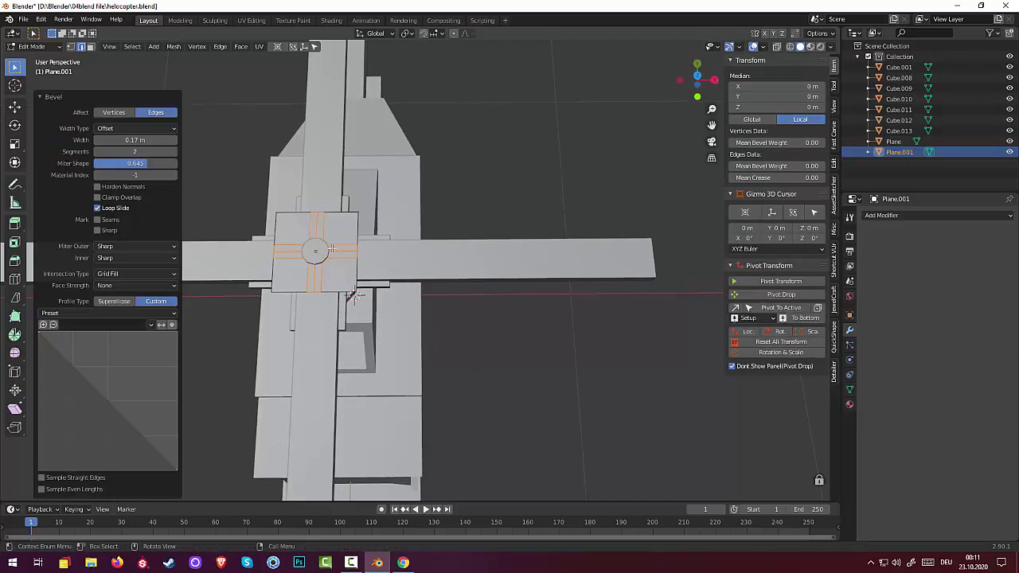
# - Select the four corner faces and delete them, leaving a small cross
pyautogui.click(340, 233)
pyautogui.click(90, 46)
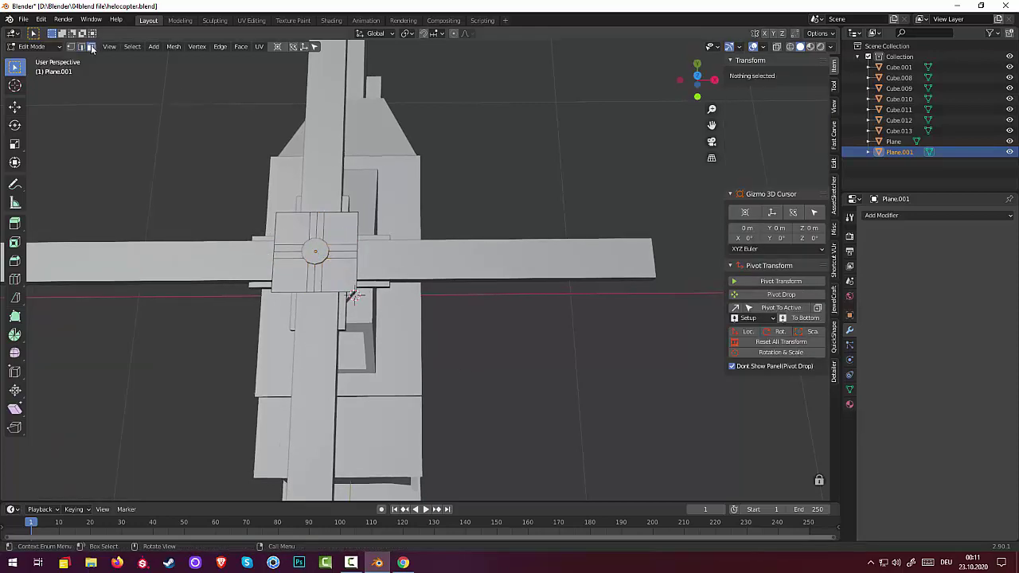
pyautogui.click(294, 229)
pyautogui.keyDown('shift'); pyautogui.click(340, 229); pyautogui.keyUp('shift')
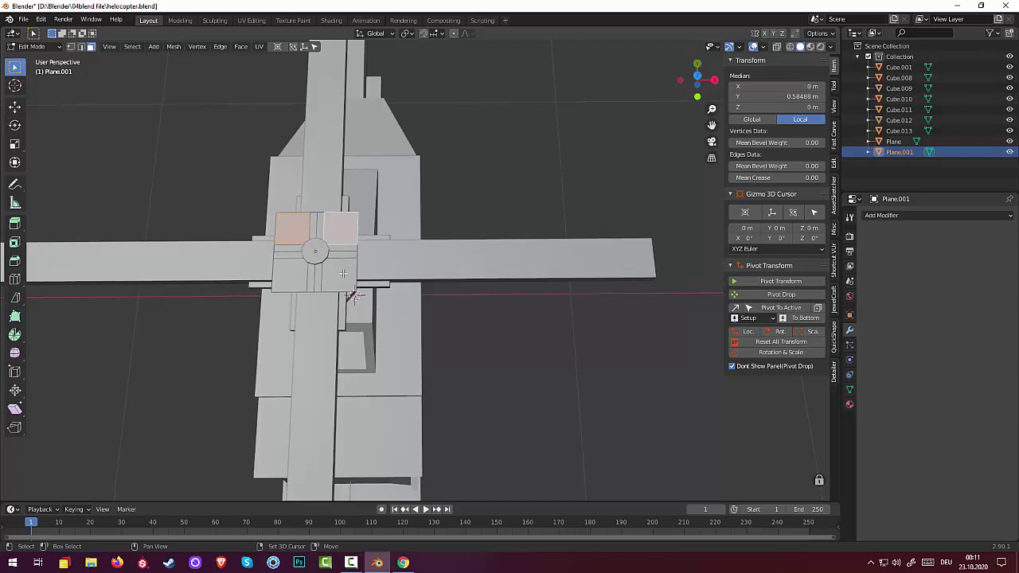
pyautogui.keyDown('shift'); pyautogui.click(339, 274); pyautogui.keyUp('shift')
pyautogui.keyDown('shift'); pyautogui.click(302, 276); pyautogui.keyUp('shift')
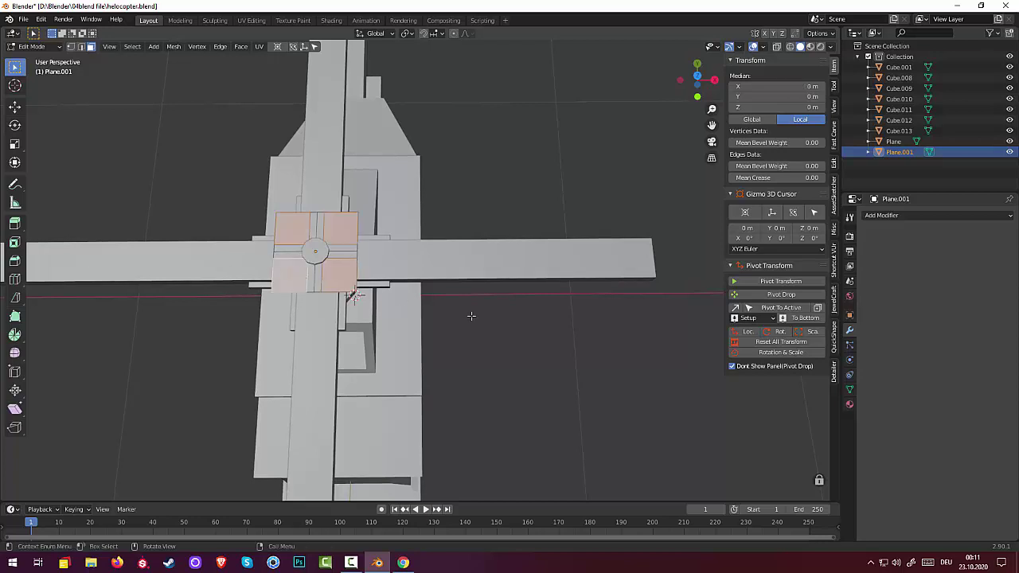
pyautogui.press('x')
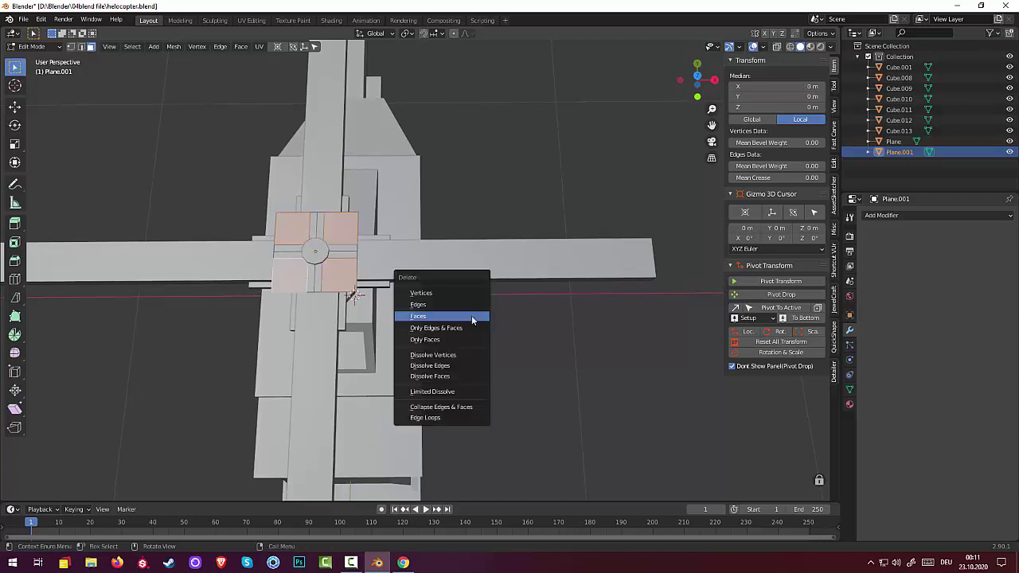
pyautogui.click(471, 315)
pyautogui.moveTo(471, 315)
pyautogui.mouseDown(button='middle')
pyautogui.moveTo(472, 284)
pyautogui.moveTo(414, 238)
pyautogui.mouseUp(button='middle')
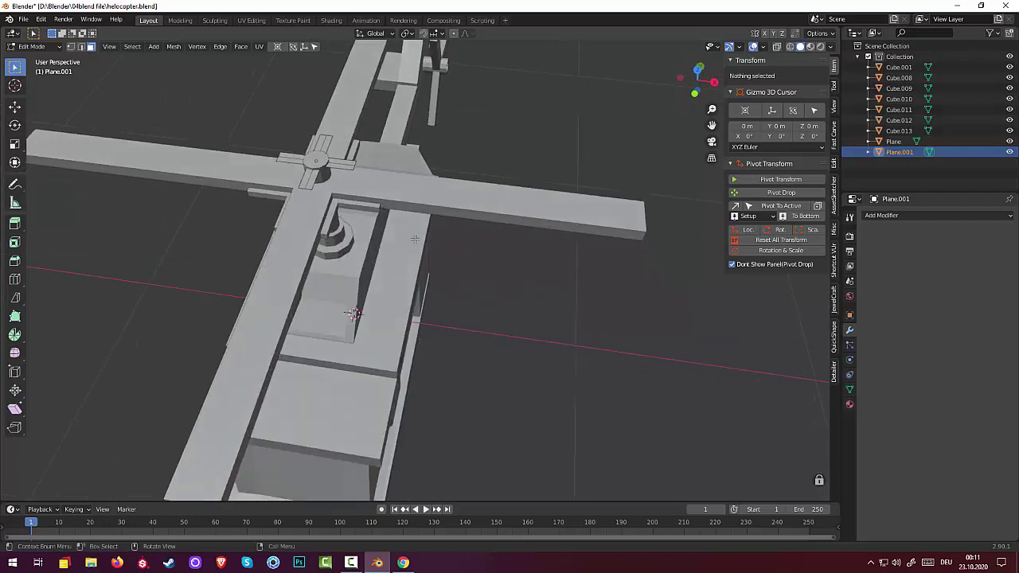
# - Grow the selection over the cross and extrude it about 0.0215 m thick
pyautogui.click(330, 161)
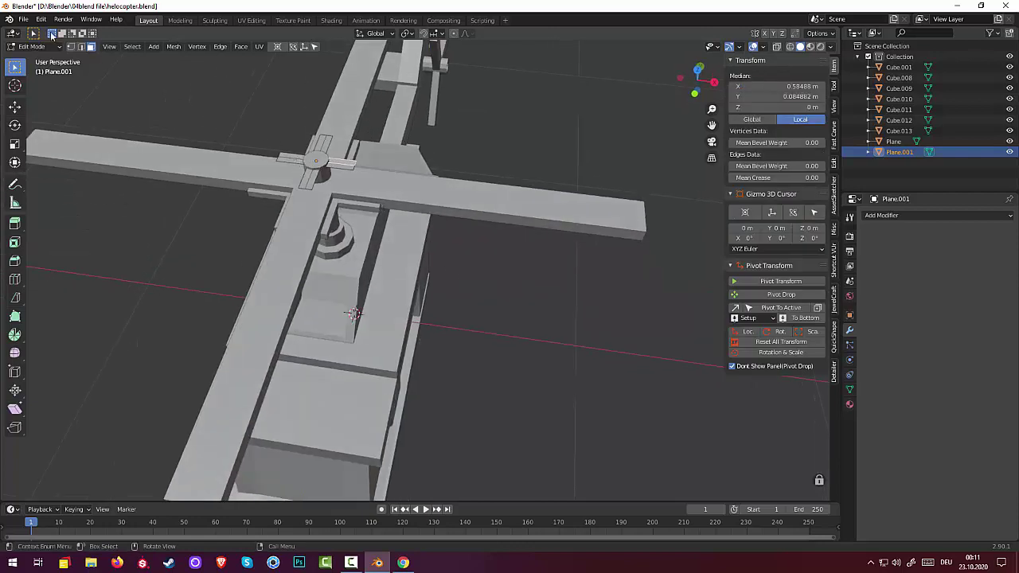
pyautogui.press('ctrl+KP_Add')
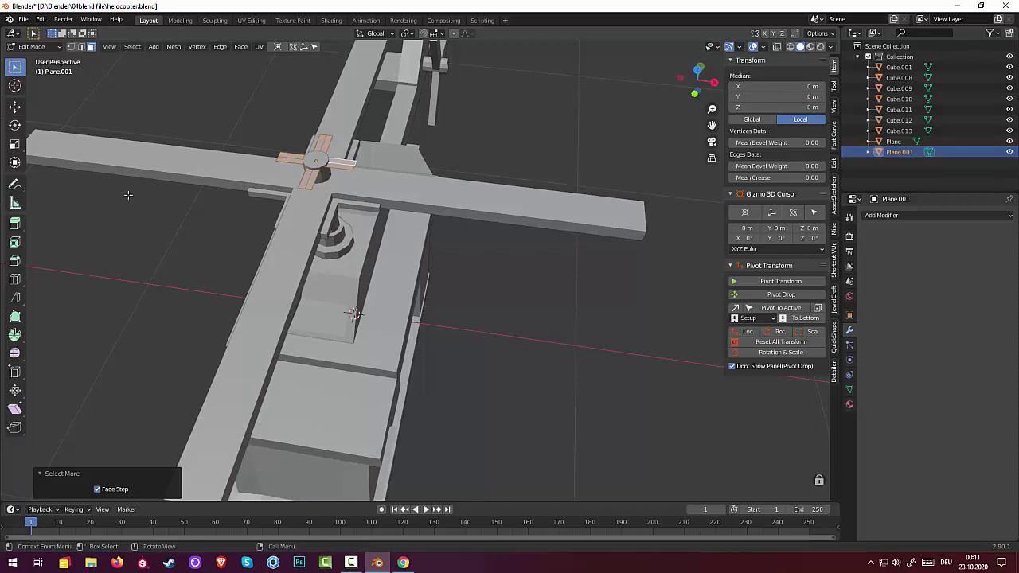
pyautogui.press('e')
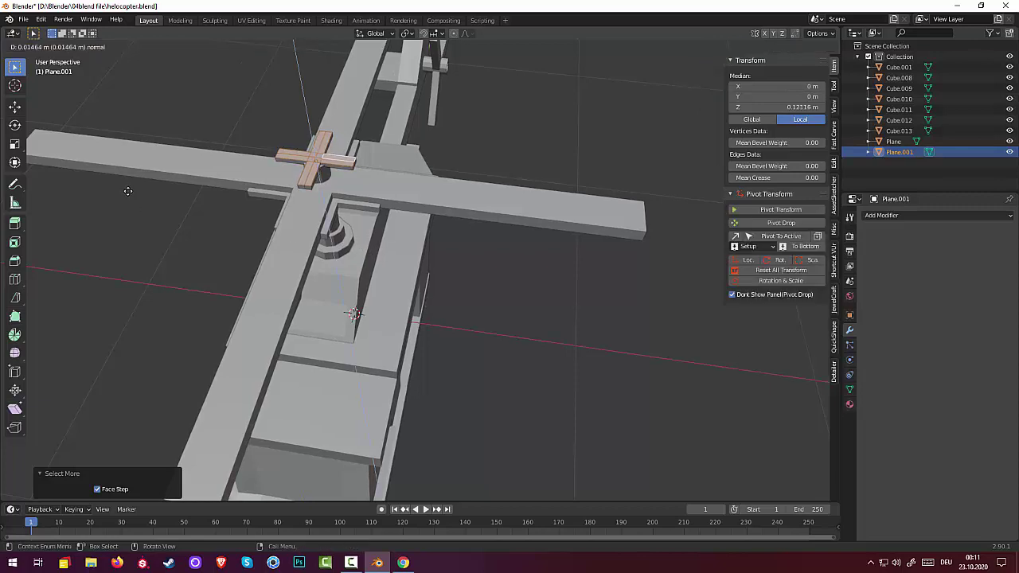
pyautogui.click(127, 189)
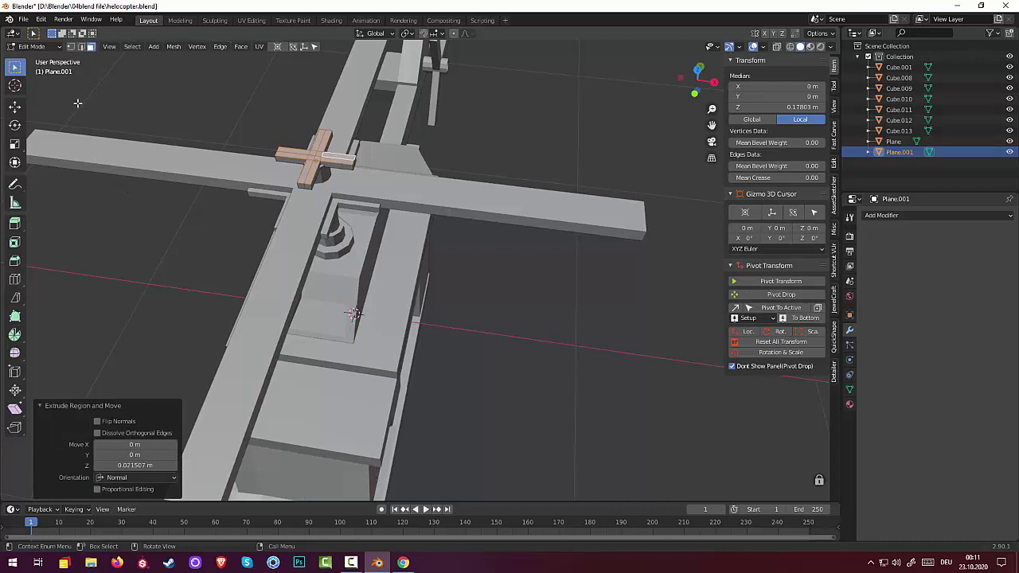
pyautogui.press('g')
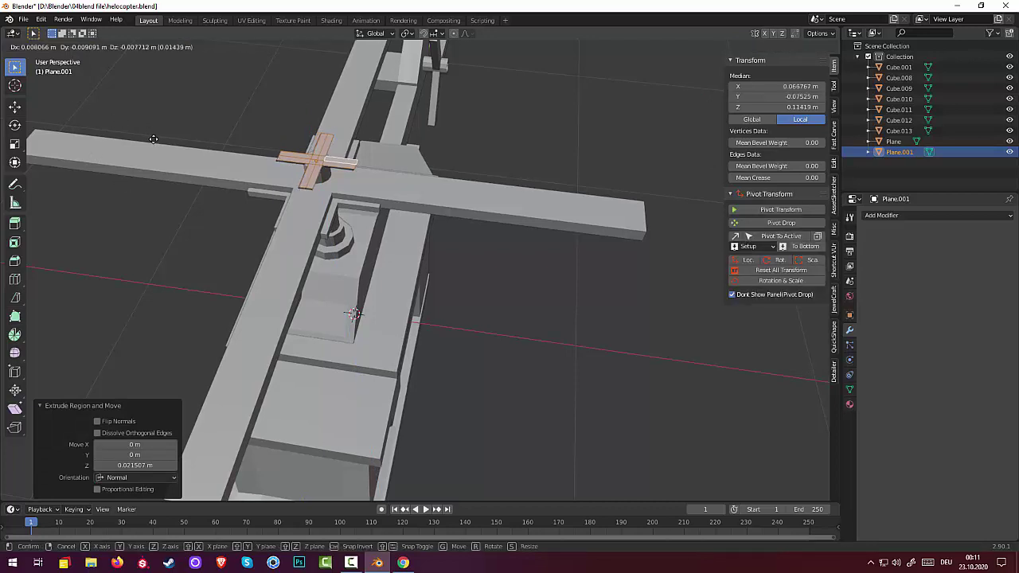
pyautogui.press('Escape')
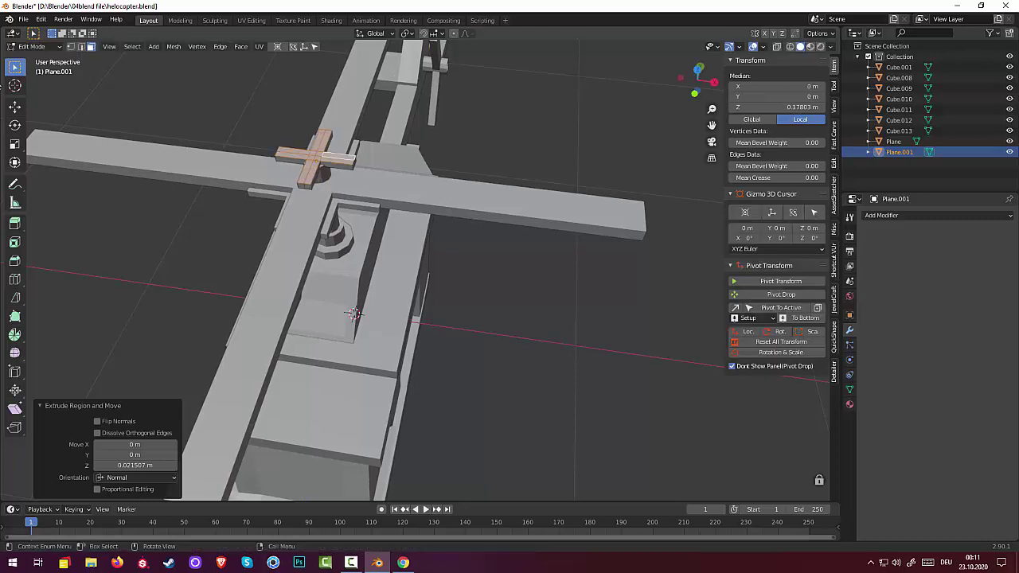
# - In Object Mode, lower the plate along Z to about 0.95 m onto the hub
pyautogui.click(31, 47)
pyautogui.click(35, 64)
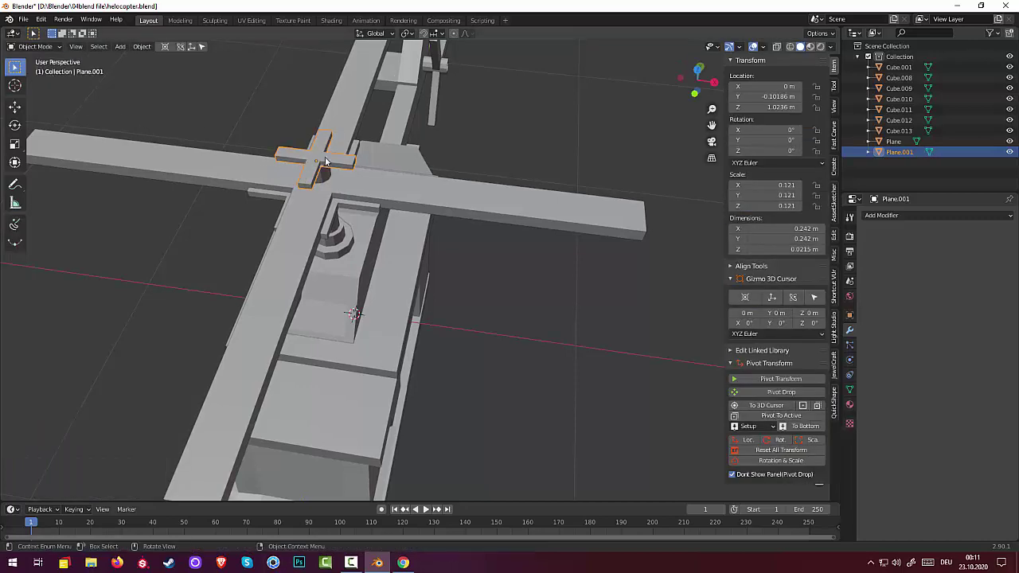
pyautogui.press('g')
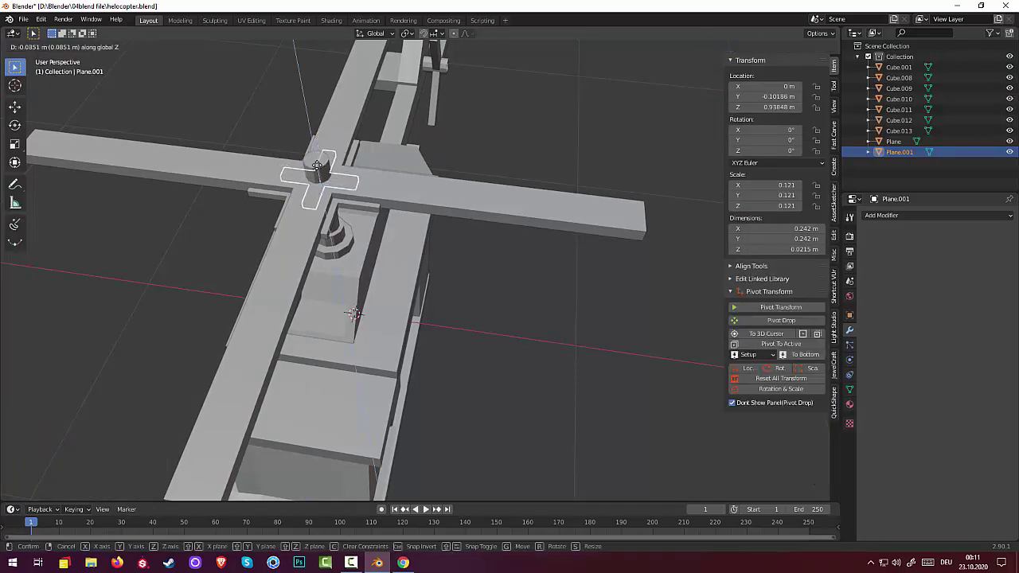
pyautogui.press('z')
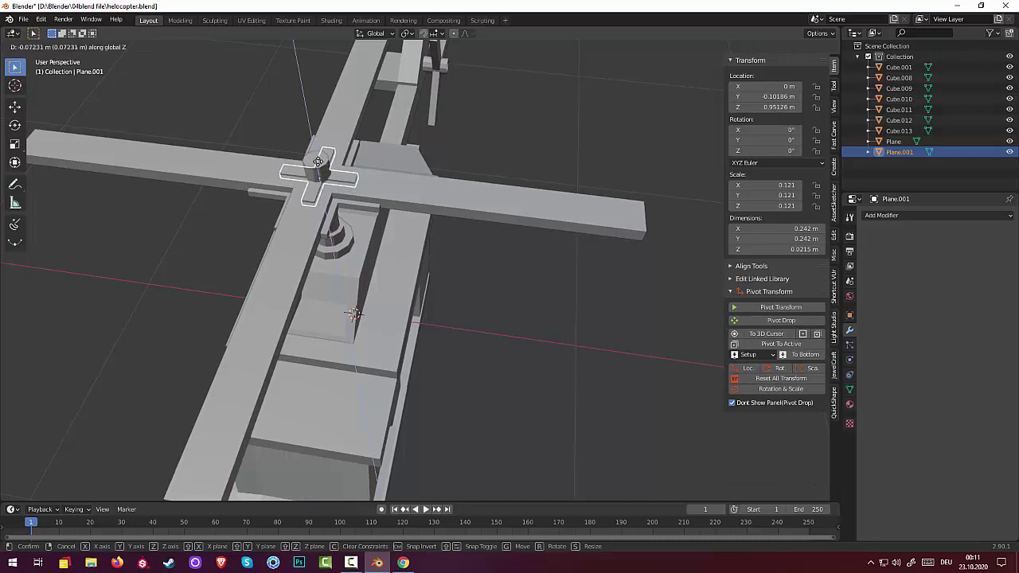
pyautogui.press('Return')
# - Select the rotor shaft Cube.012 and switch it into Edit Mode
pyautogui.click(399, 263)
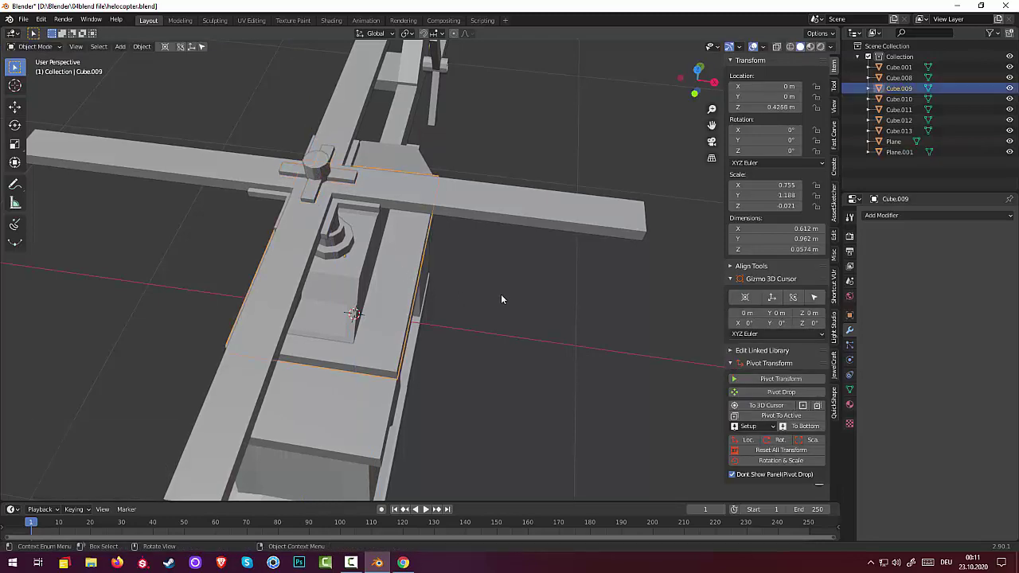
pyautogui.moveTo(500, 293)
pyautogui.mouseDown(button='middle')
pyautogui.moveTo(388, 257)
pyautogui.moveTo(581, 301)
pyautogui.mouseUp(button='middle')
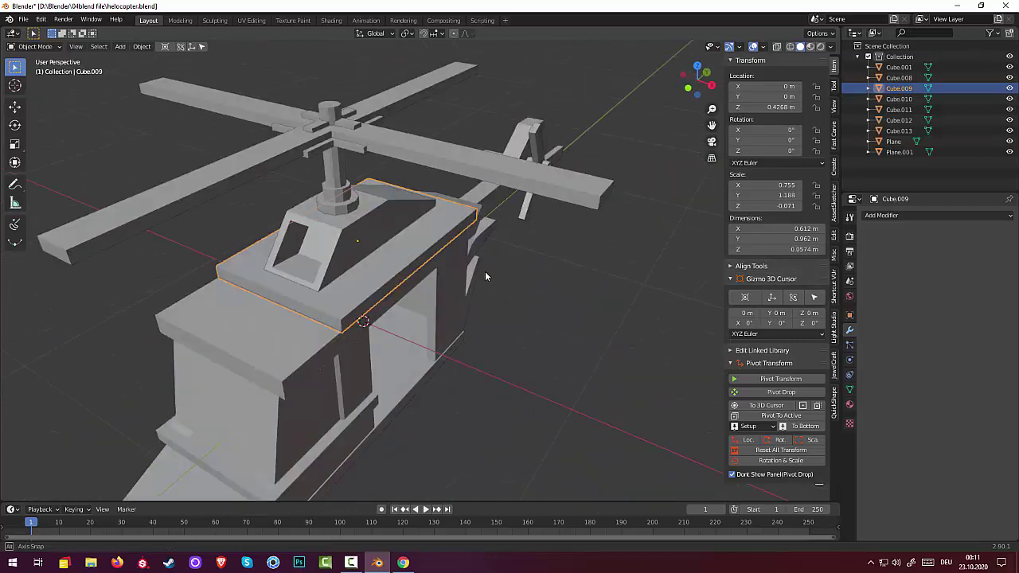
pyautogui.click(382, 227)
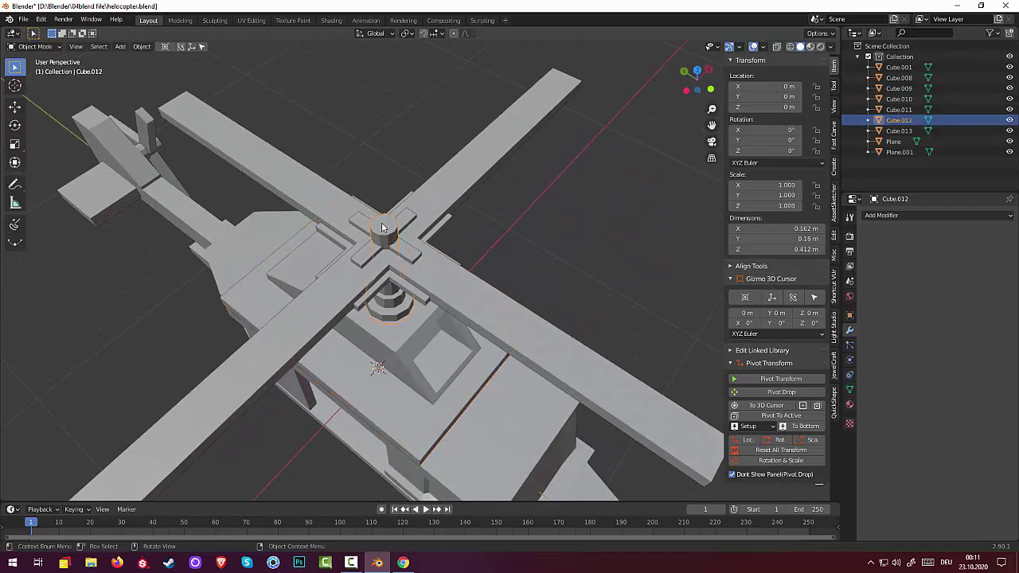
pyautogui.click(33, 46)
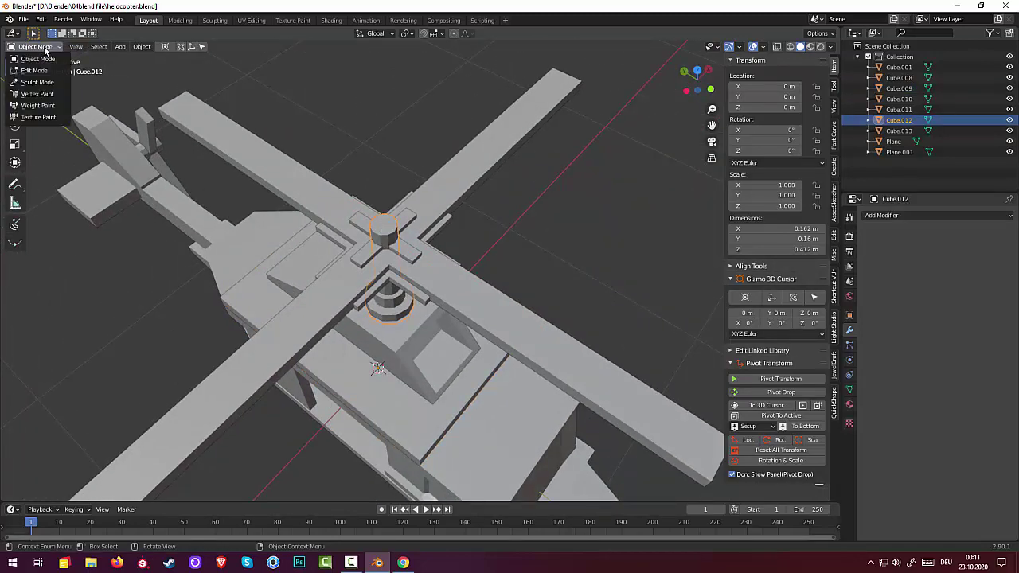
pyautogui.click(32, 61)
# - Lower the shaft's top face about 0.041 m along Z, just above the hub crosses
pyautogui.click(380, 222)
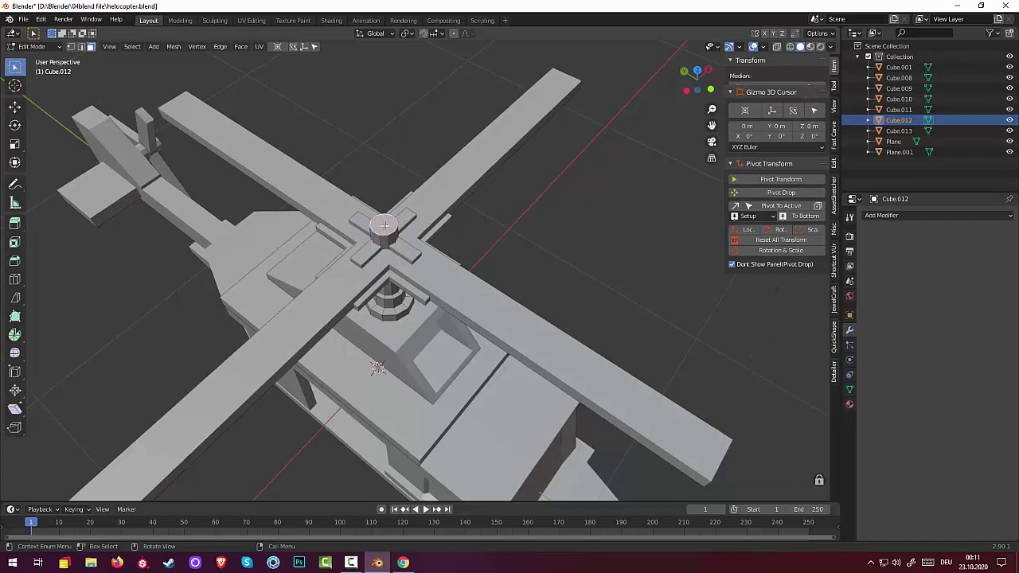
pyautogui.moveTo(380, 222); pyautogui.dragTo(445, 191, button='middle')
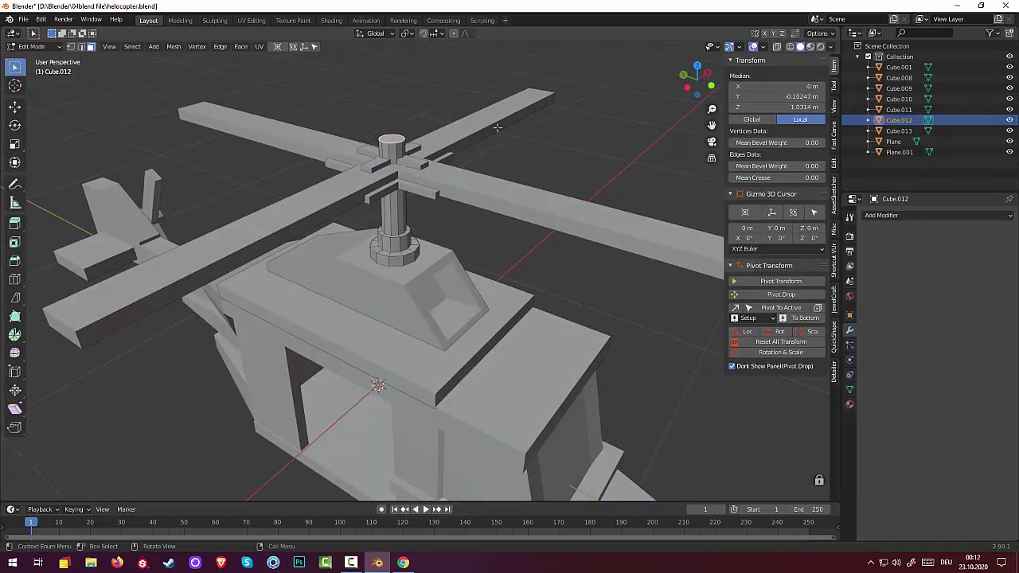
pyautogui.press('g')
pyautogui.press('z')
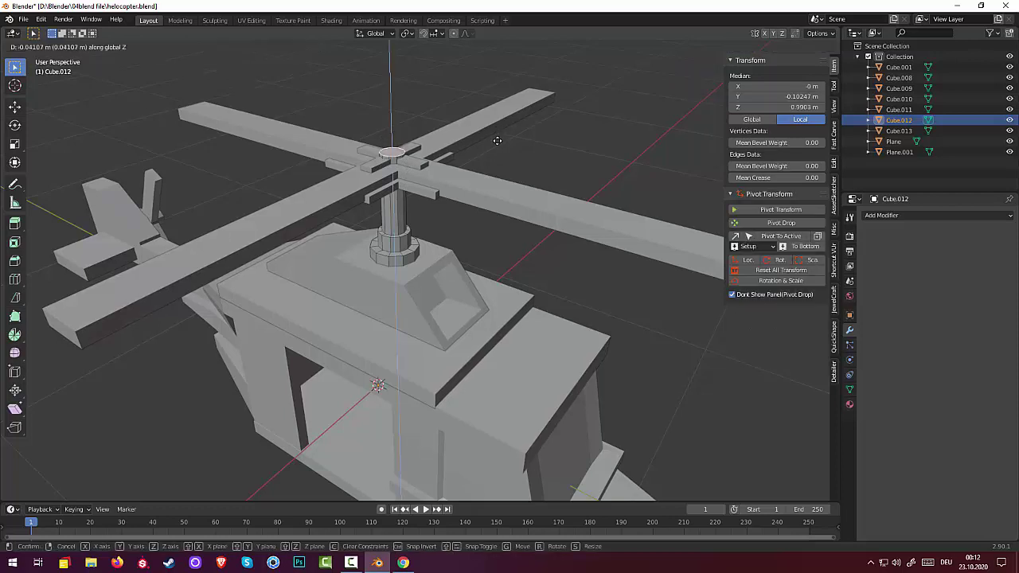
pyautogui.click(497, 141)
pyautogui.hotkey('alt', 'a')
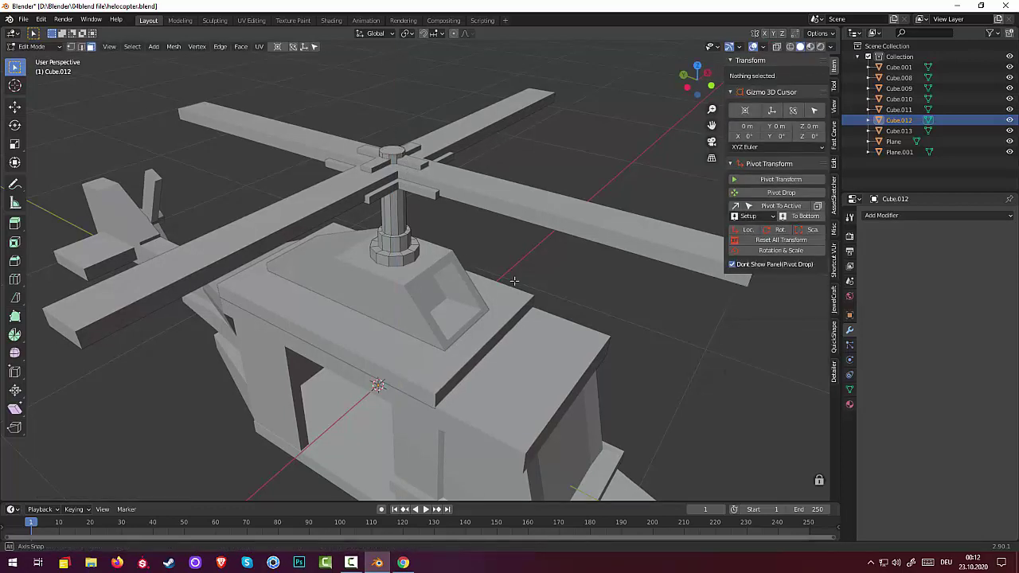
pyautogui.moveTo(470, 259)
pyautogui.mouseDown(button='middle')
pyautogui.moveTo(485, 305)
pyautogui.moveTo(386, 235)
pyautogui.moveTo(308, 246)
pyautogui.moveTo(331, 164)
pyautogui.moveTo(350, 182)
pyautogui.moveTo(410, 180)
pyautogui.mouseUp(button='middle')
pyautogui.scroll(-5, 485, 305)
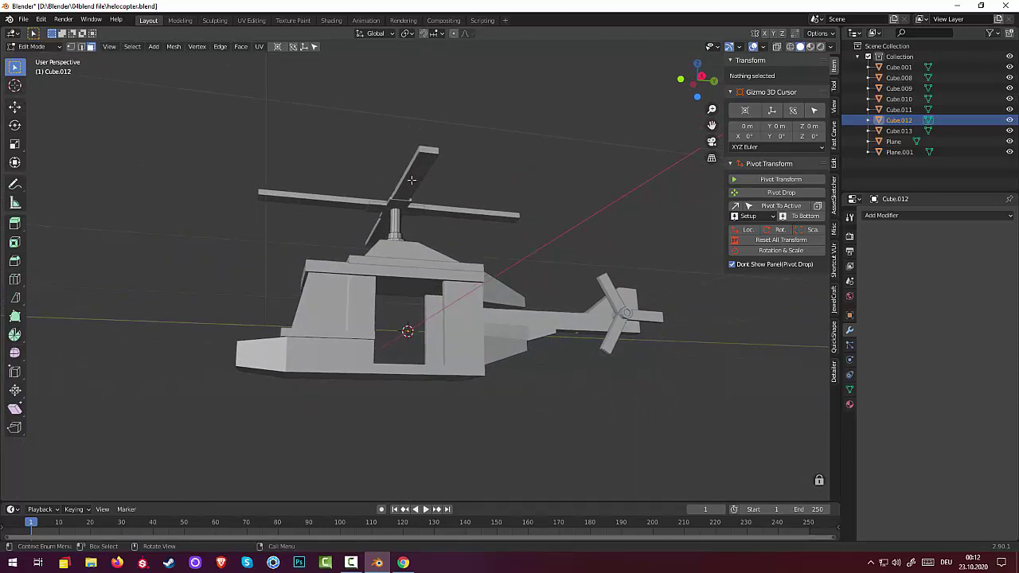
# - Return to Object Mode and put the rotor blade mesh Cube.013 into Edit Mode
pyautogui.click(32, 46)
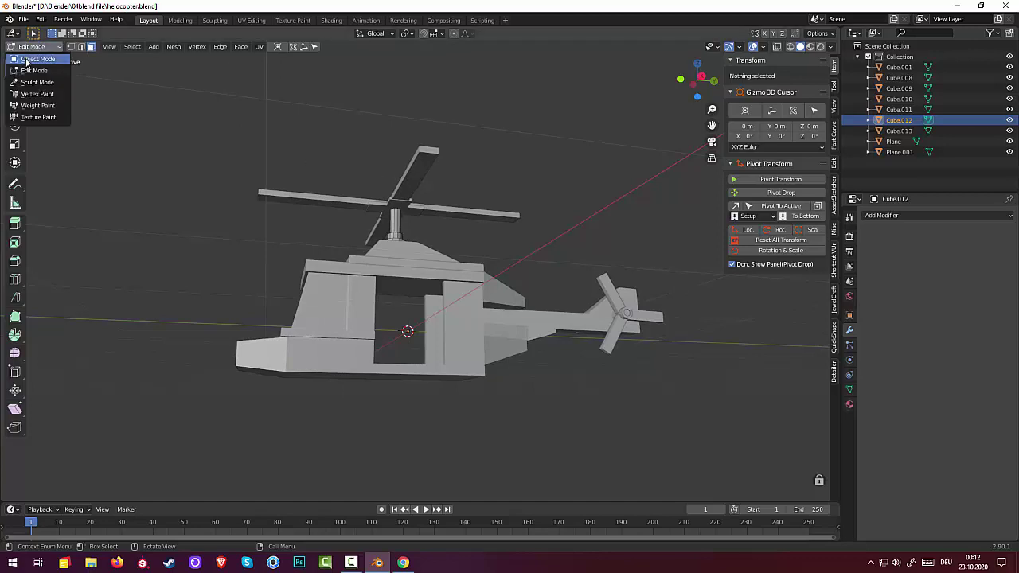
pyautogui.click(32, 59)
pyautogui.click(412, 183)
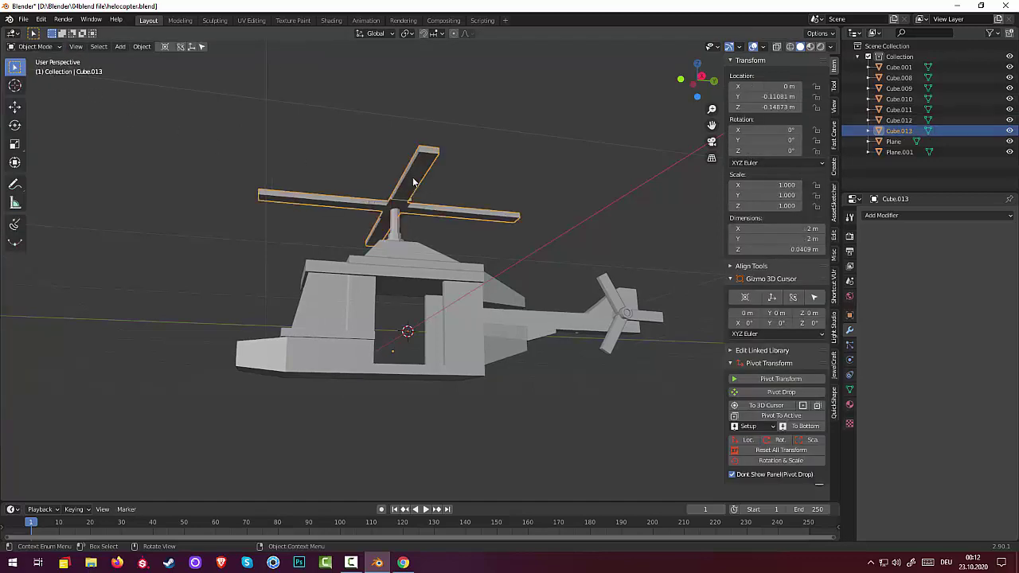
pyautogui.click(35, 46)
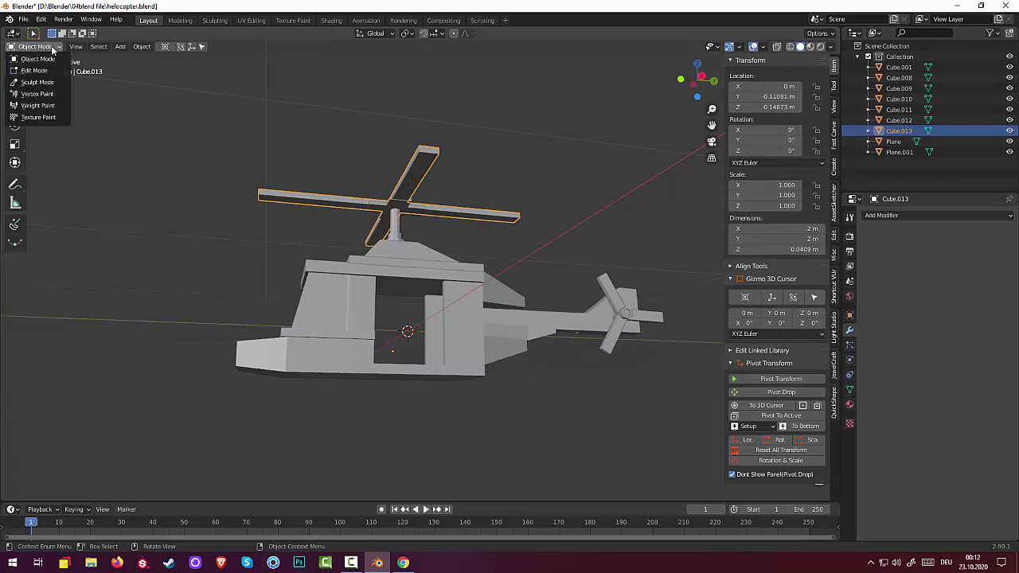
pyautogui.click(52, 73)
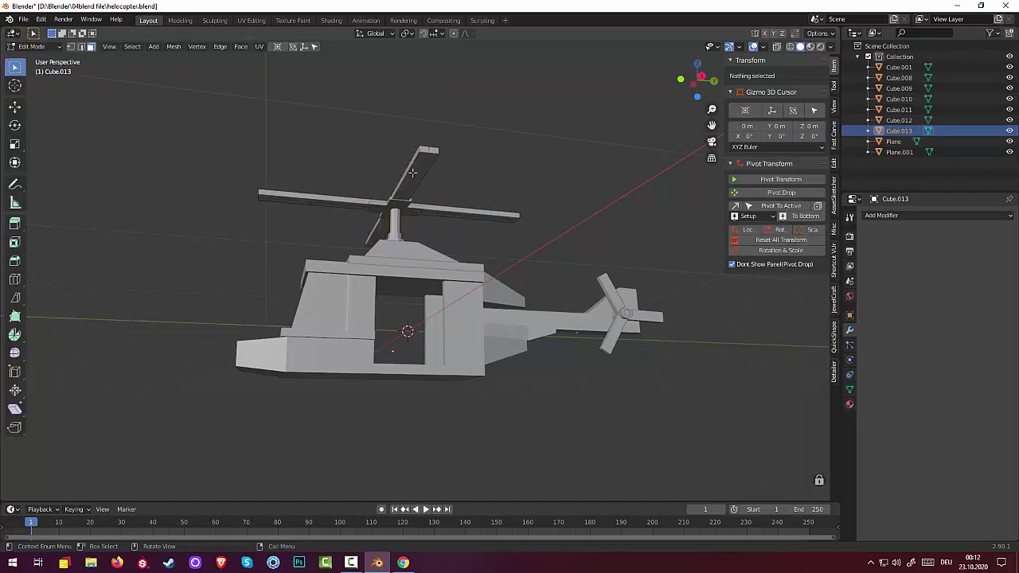
# - Select all four blades' faces and raise them about 0.021 m along Z
pyautogui.click(416, 187)
pyautogui.moveTo(441, 217)
pyautogui.mouseDown(button='middle')
pyautogui.moveTo(344, 205)
pyautogui.moveTo(393, 205)
pyautogui.mouseUp(button='middle')
pyautogui.keyDown('shift'); pyautogui.click(343, 204); pyautogui.keyUp('shift')
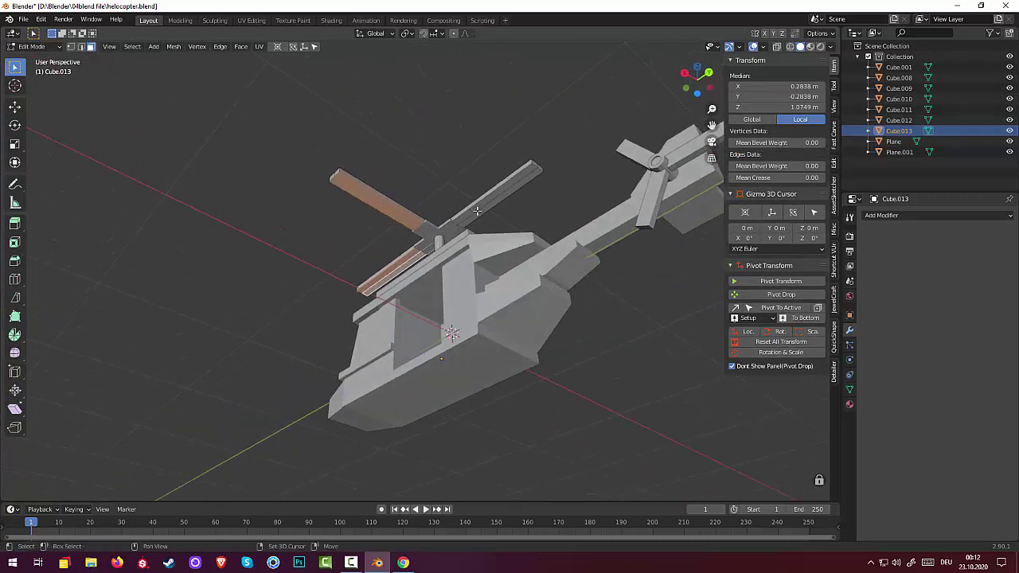
pyautogui.keyDown('shift'); pyautogui.click(477, 211); pyautogui.keyUp('shift')
pyautogui.keyDown('shift'); pyautogui.click(478, 215); pyautogui.keyUp('shift')
pyautogui.moveTo(478, 215); pyautogui.dragTo(492, 181, button='middle')
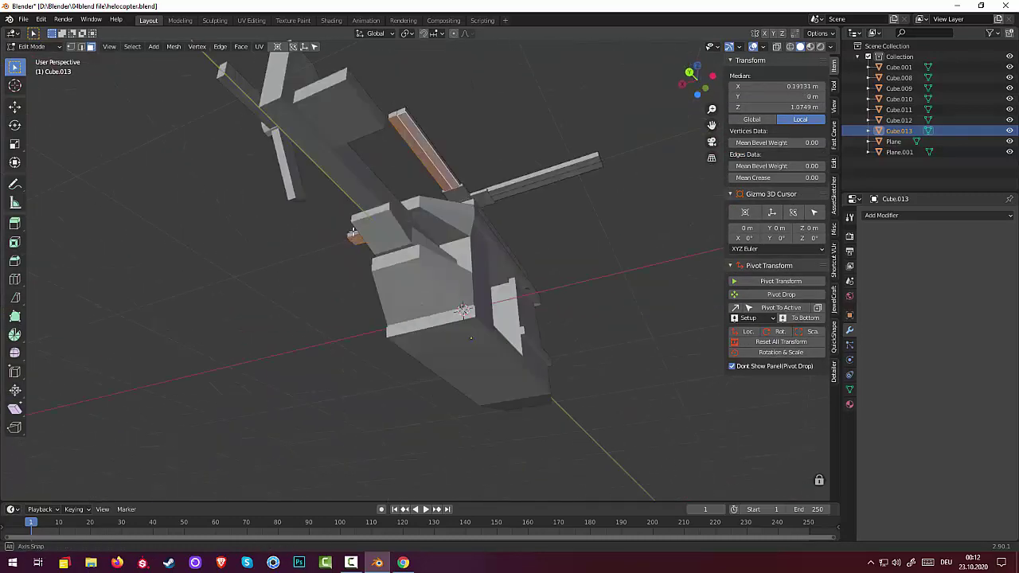
pyautogui.keyDown('shift'); pyautogui.click(498, 181); pyautogui.keyUp('shift')
pyautogui.moveTo(497, 181); pyautogui.dragTo(525, 255, button='middle')
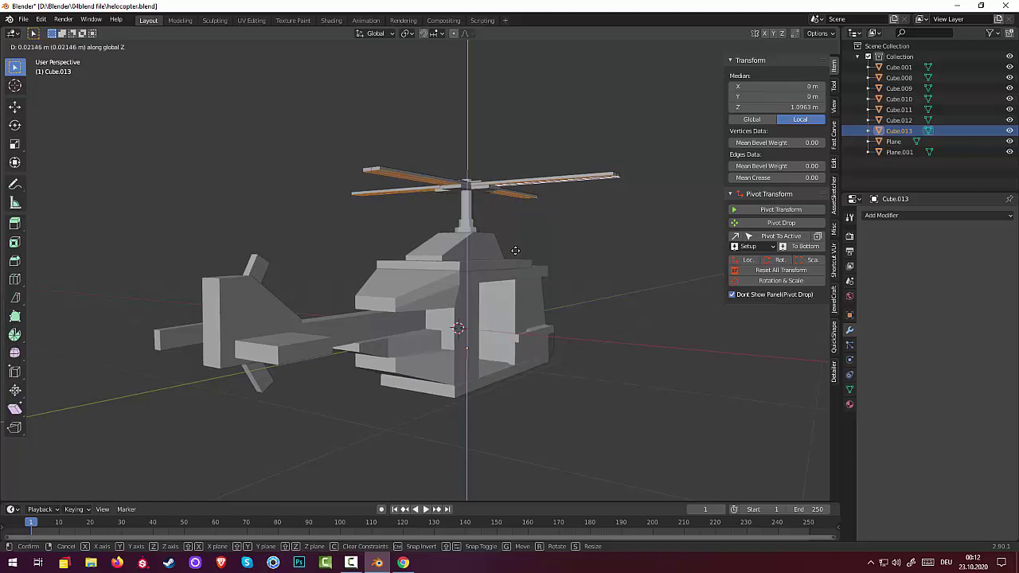
pyautogui.click(515, 250)
pyautogui.hotkey('alt', 'a')
pyautogui.moveTo(573, 357)
pyautogui.mouseDown(button='middle')
pyautogui.moveTo(562, 435)
pyautogui.moveTo(319, 390)
pyautogui.moveTo(311, 427)
pyautogui.moveTo(322, 393)
pyautogui.mouseUp(button='middle')
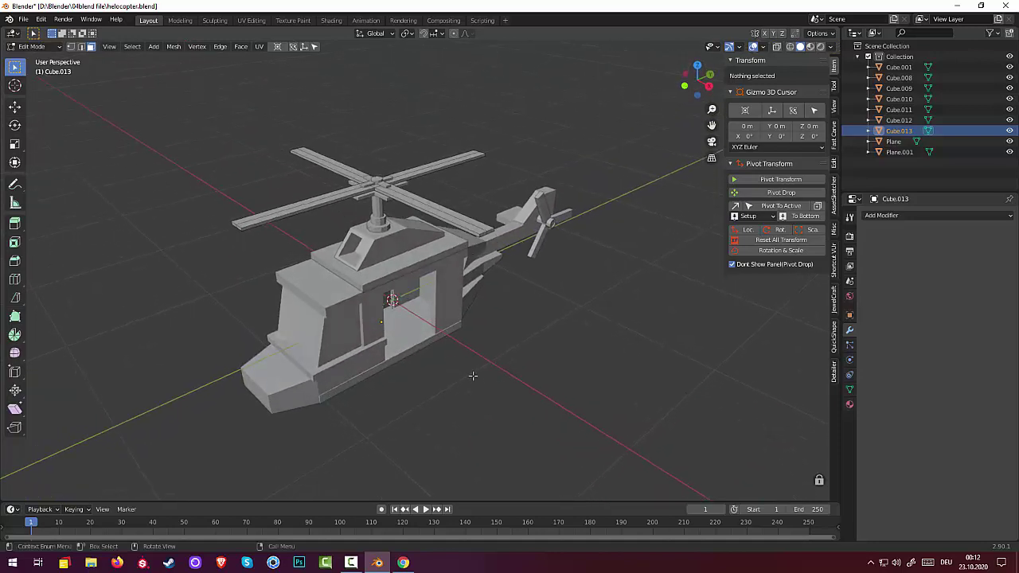
pyautogui.click(350, 563)
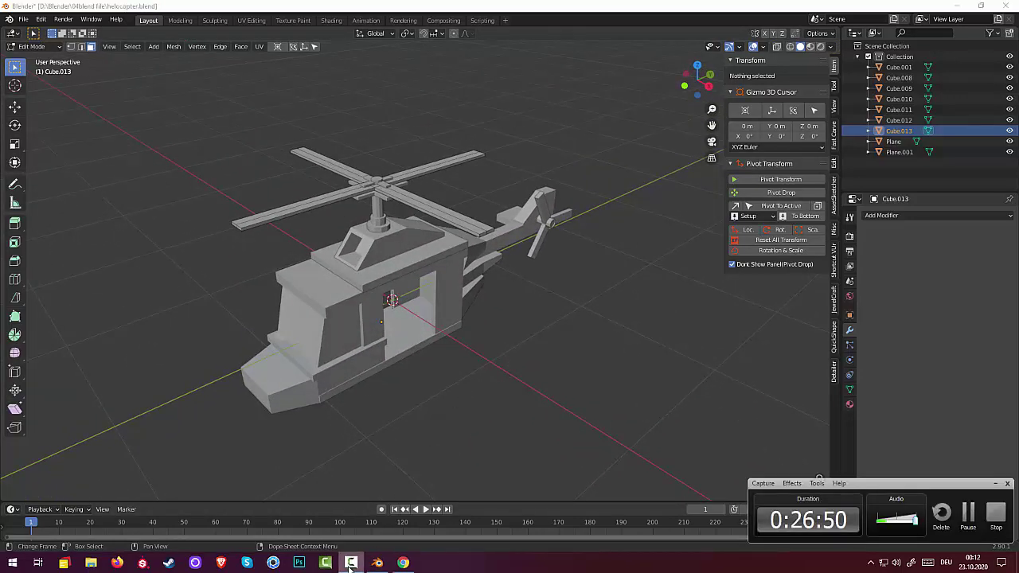